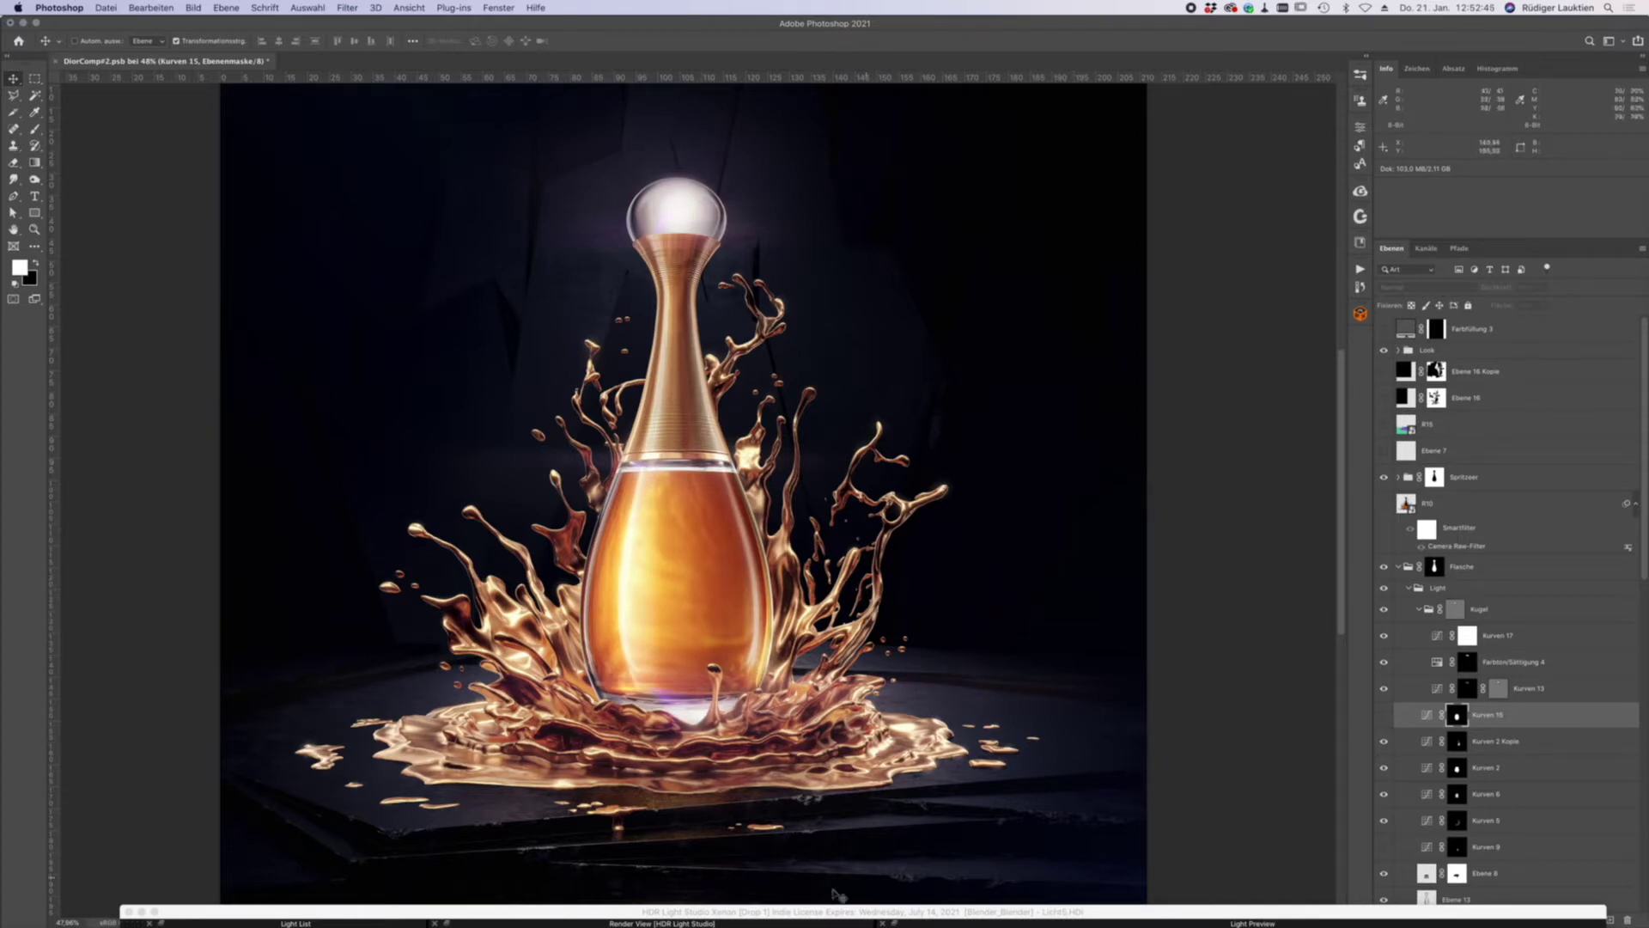
- Switch to Blender and examine the bottle model and its surrounding scene from several sides, briefly highlighting the bottle's neck
mouse_move(0, 483)
click(20, 119)
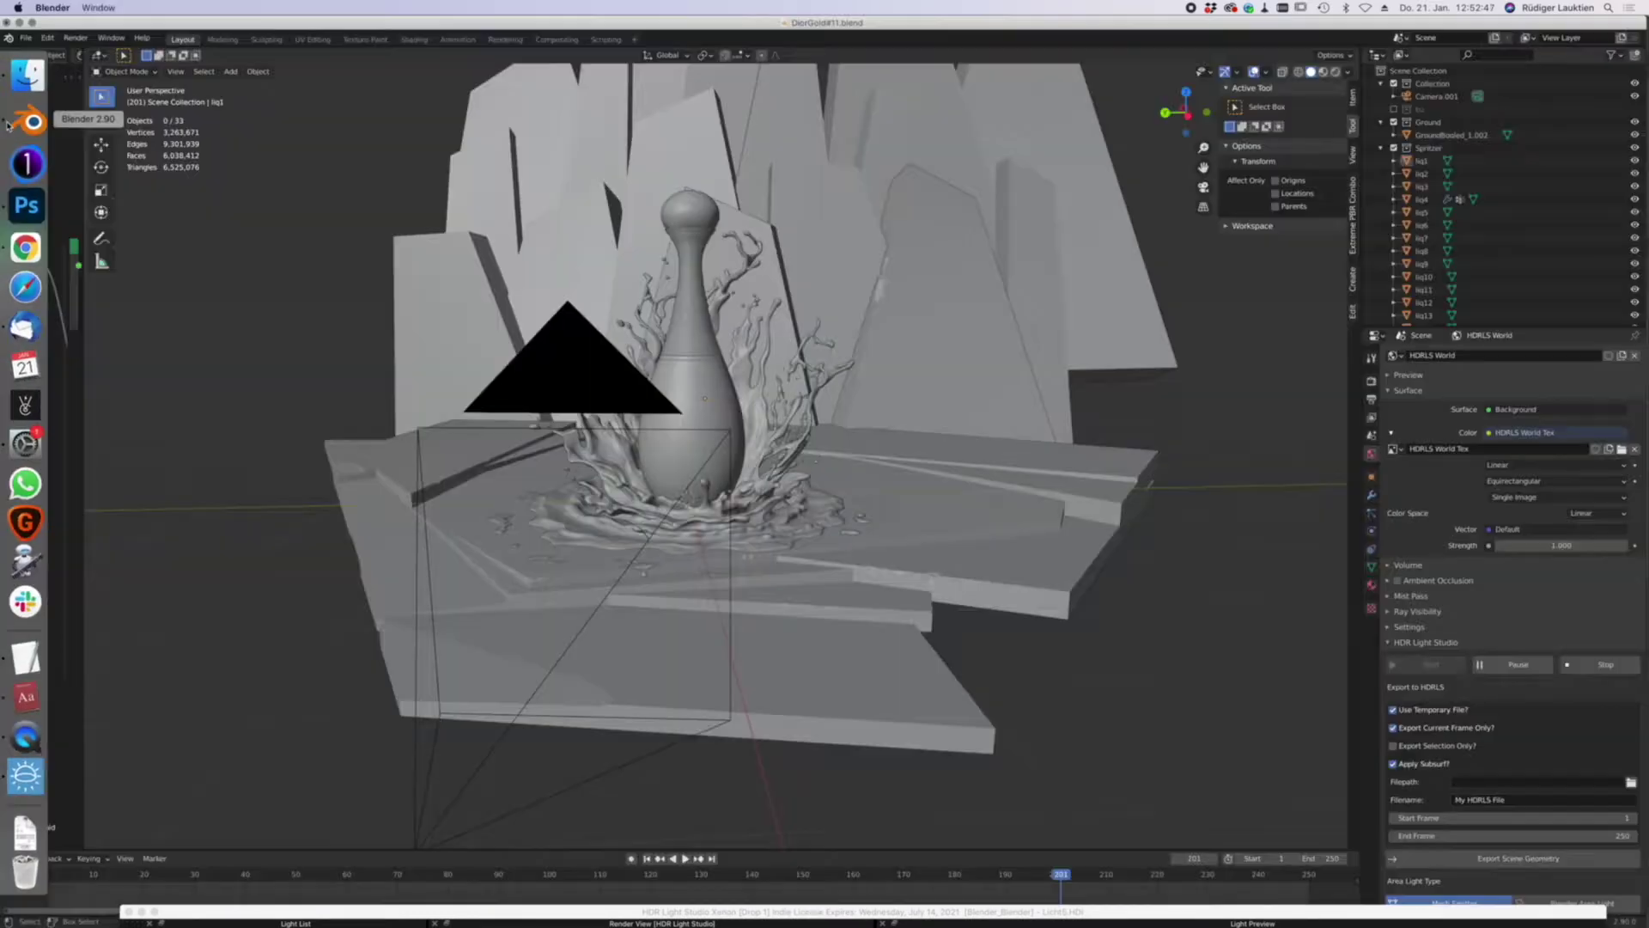
middle_drag(750, 493, 820, 549)
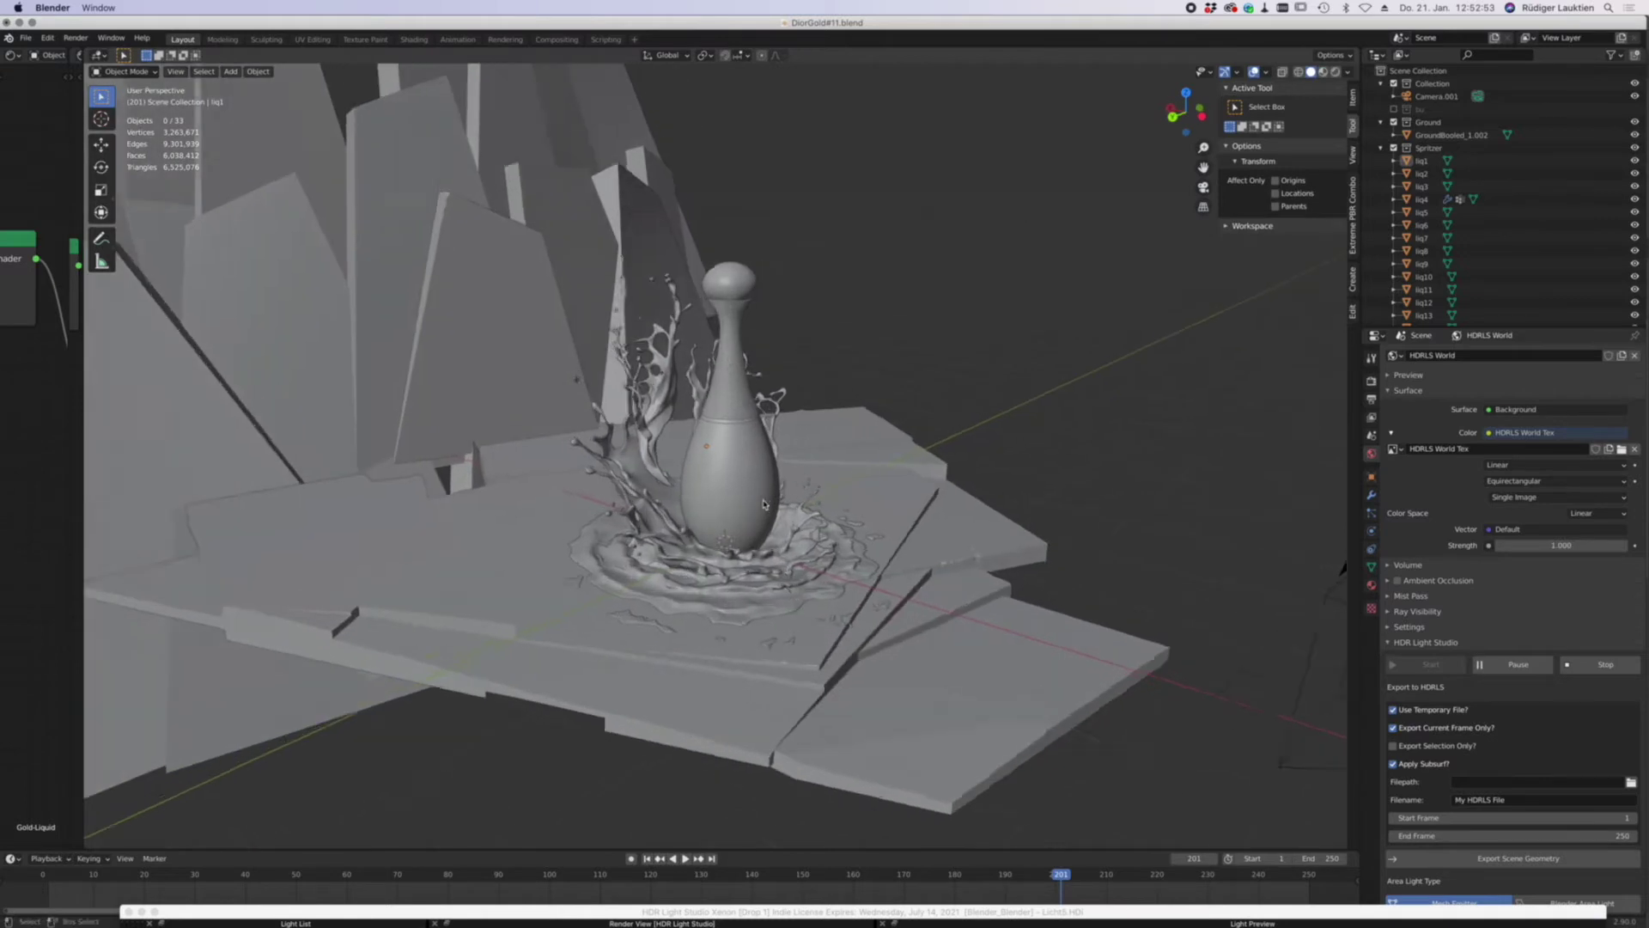
scroll(816, 516, up, 5)
click(803, 481)
middle_drag(809, 478, 763, 473)
click(763, 473)
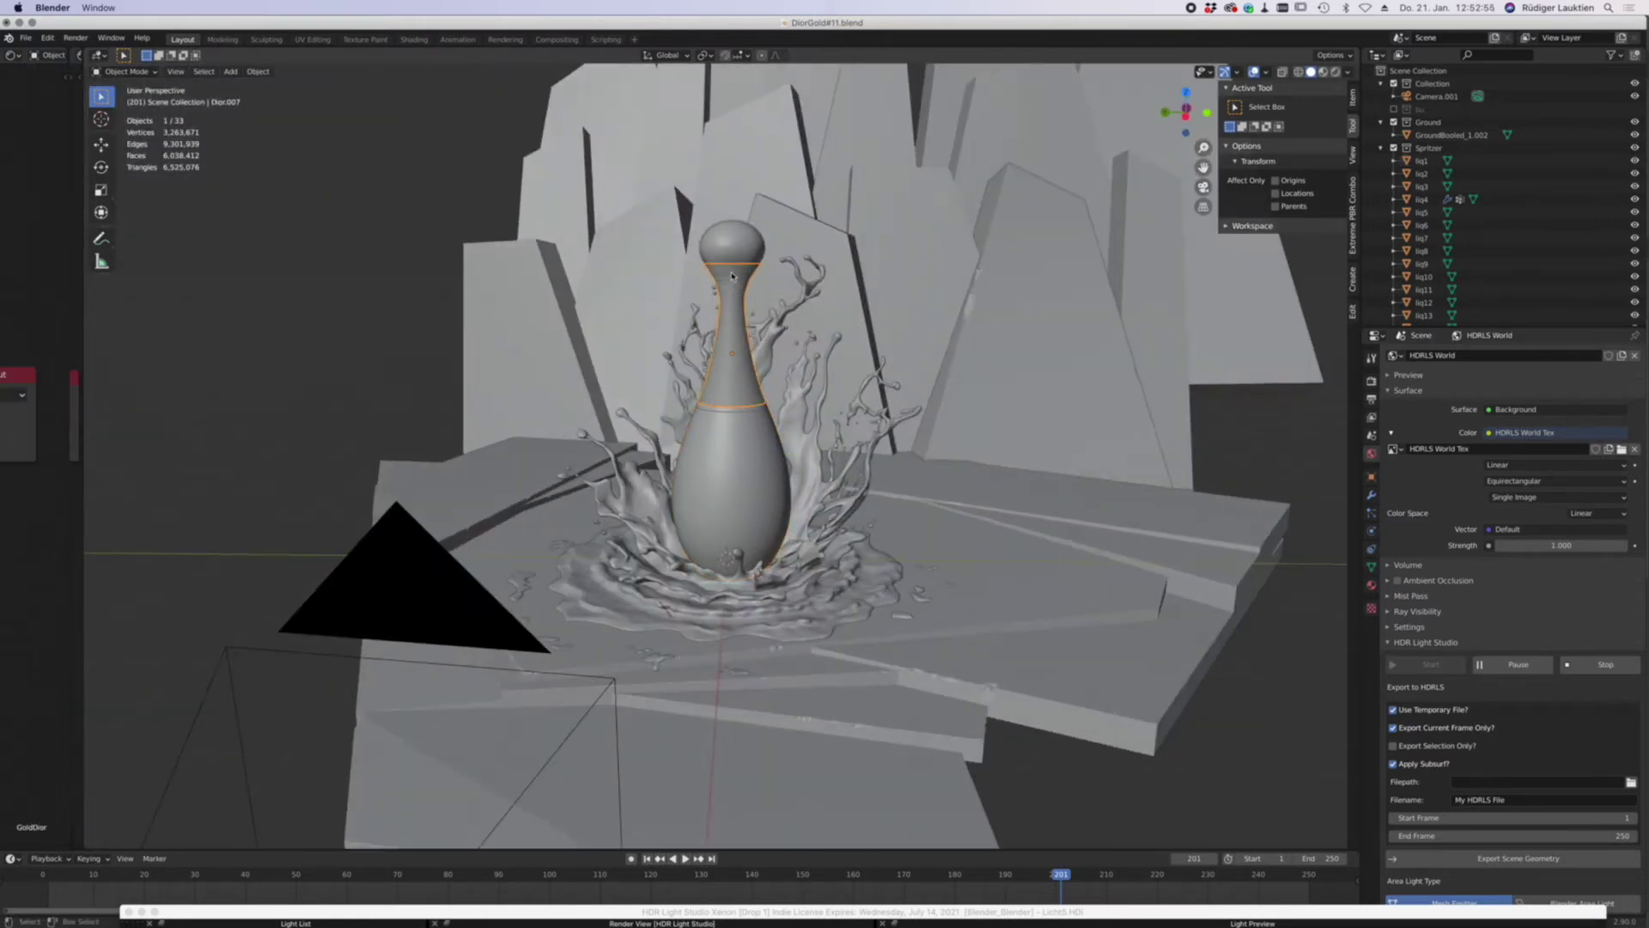
click(760, 472)
click(812, 496)
middle_drag(916, 513, 552, 486)
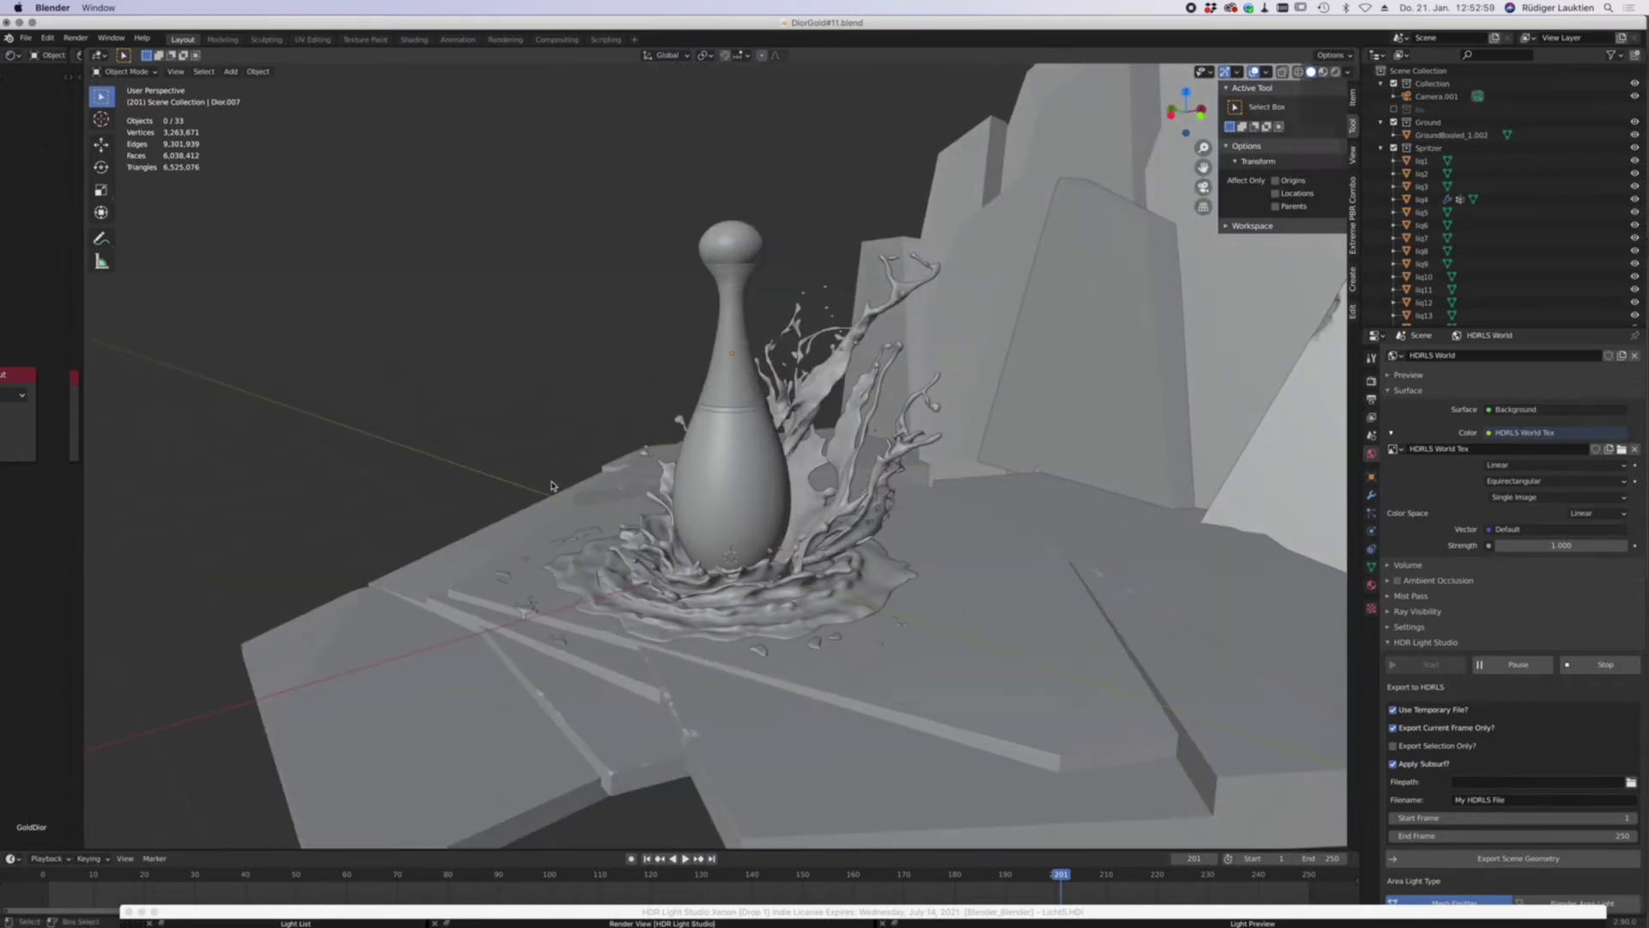
middle_drag(741, 514, 776, 513)
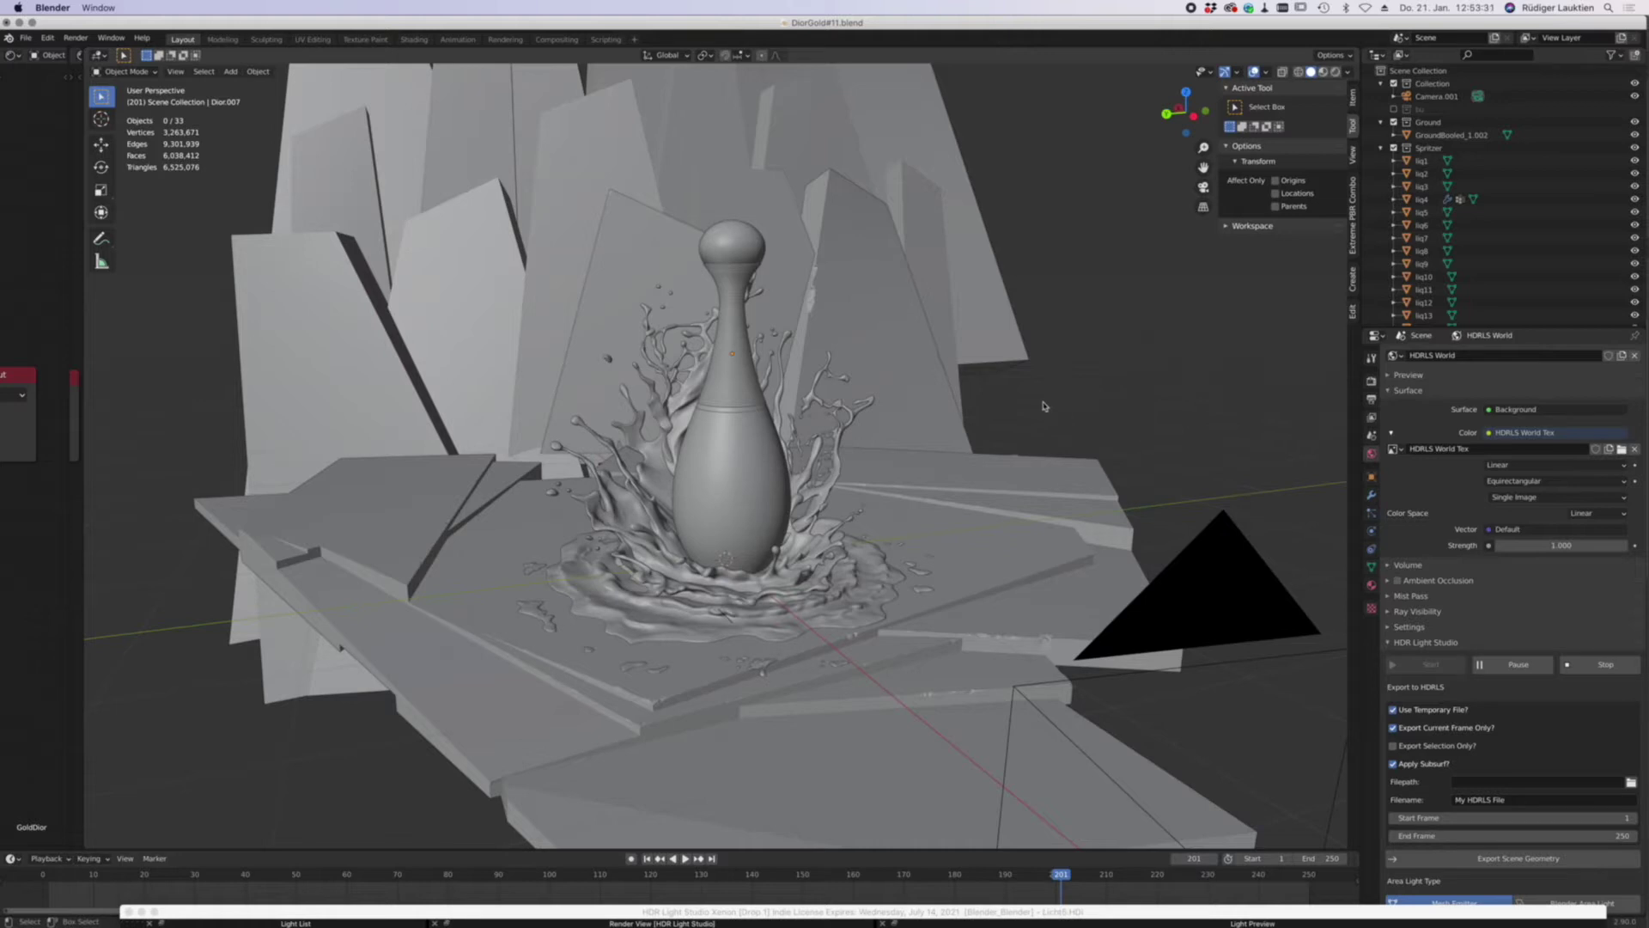
- Examine how the liquid splash pieces surround the base of the bottle, highlighting individual pieces and viewing them from several angles
scroll(950, 439, right, 3)
scroll(739, 445, down, 3)
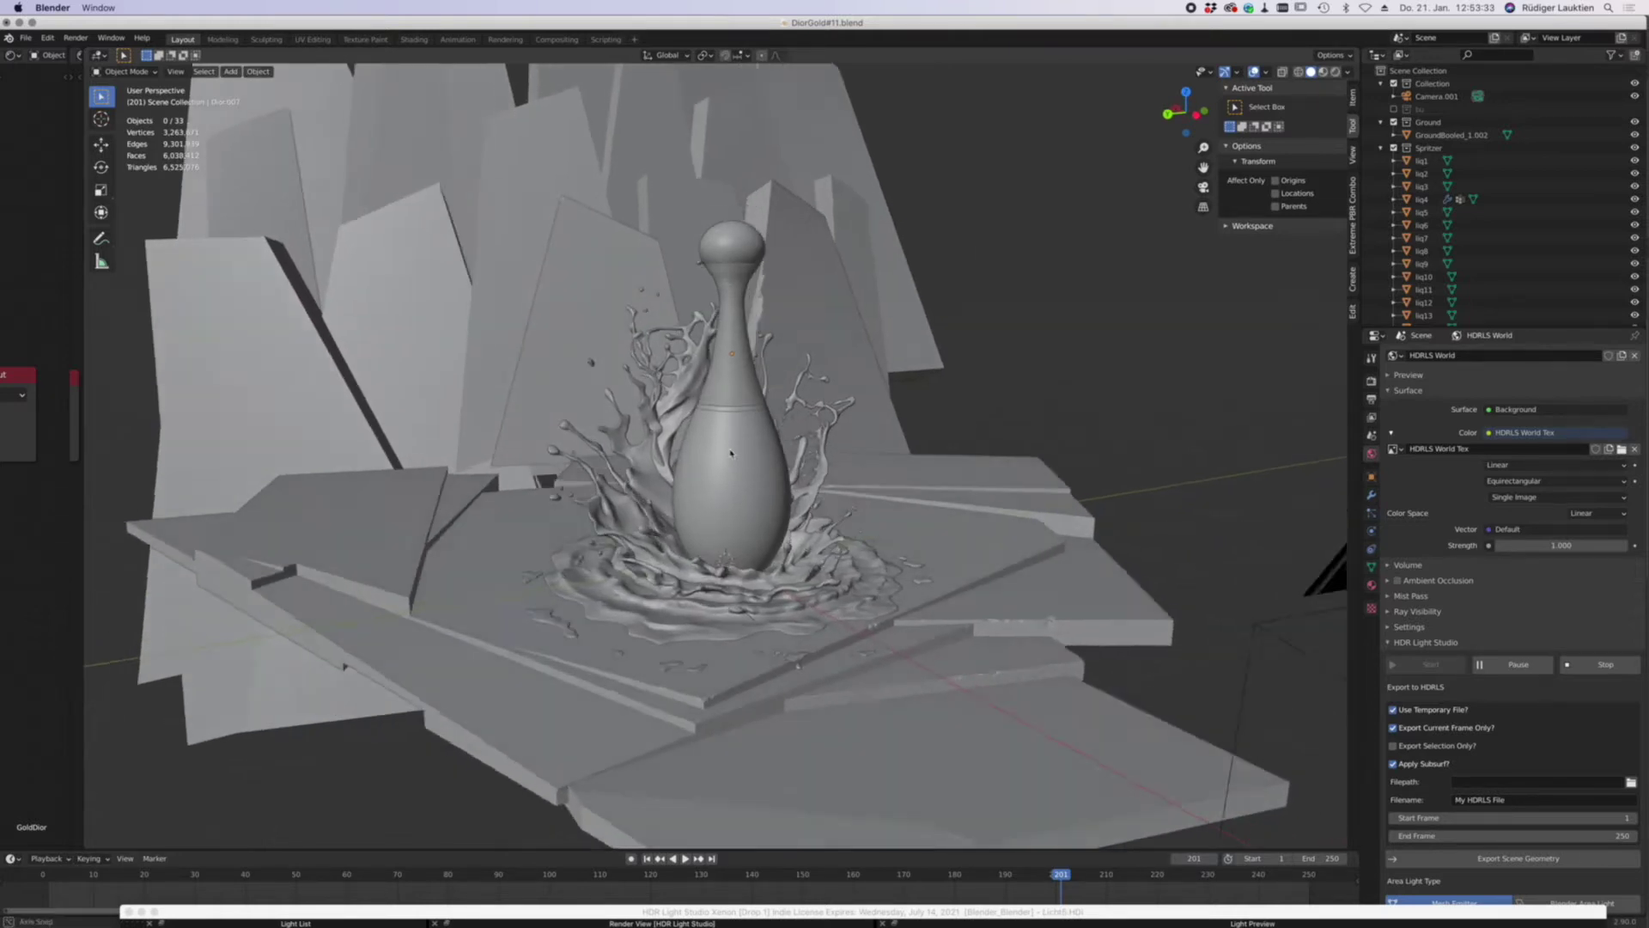
scroll(1007, 491, left, 5)
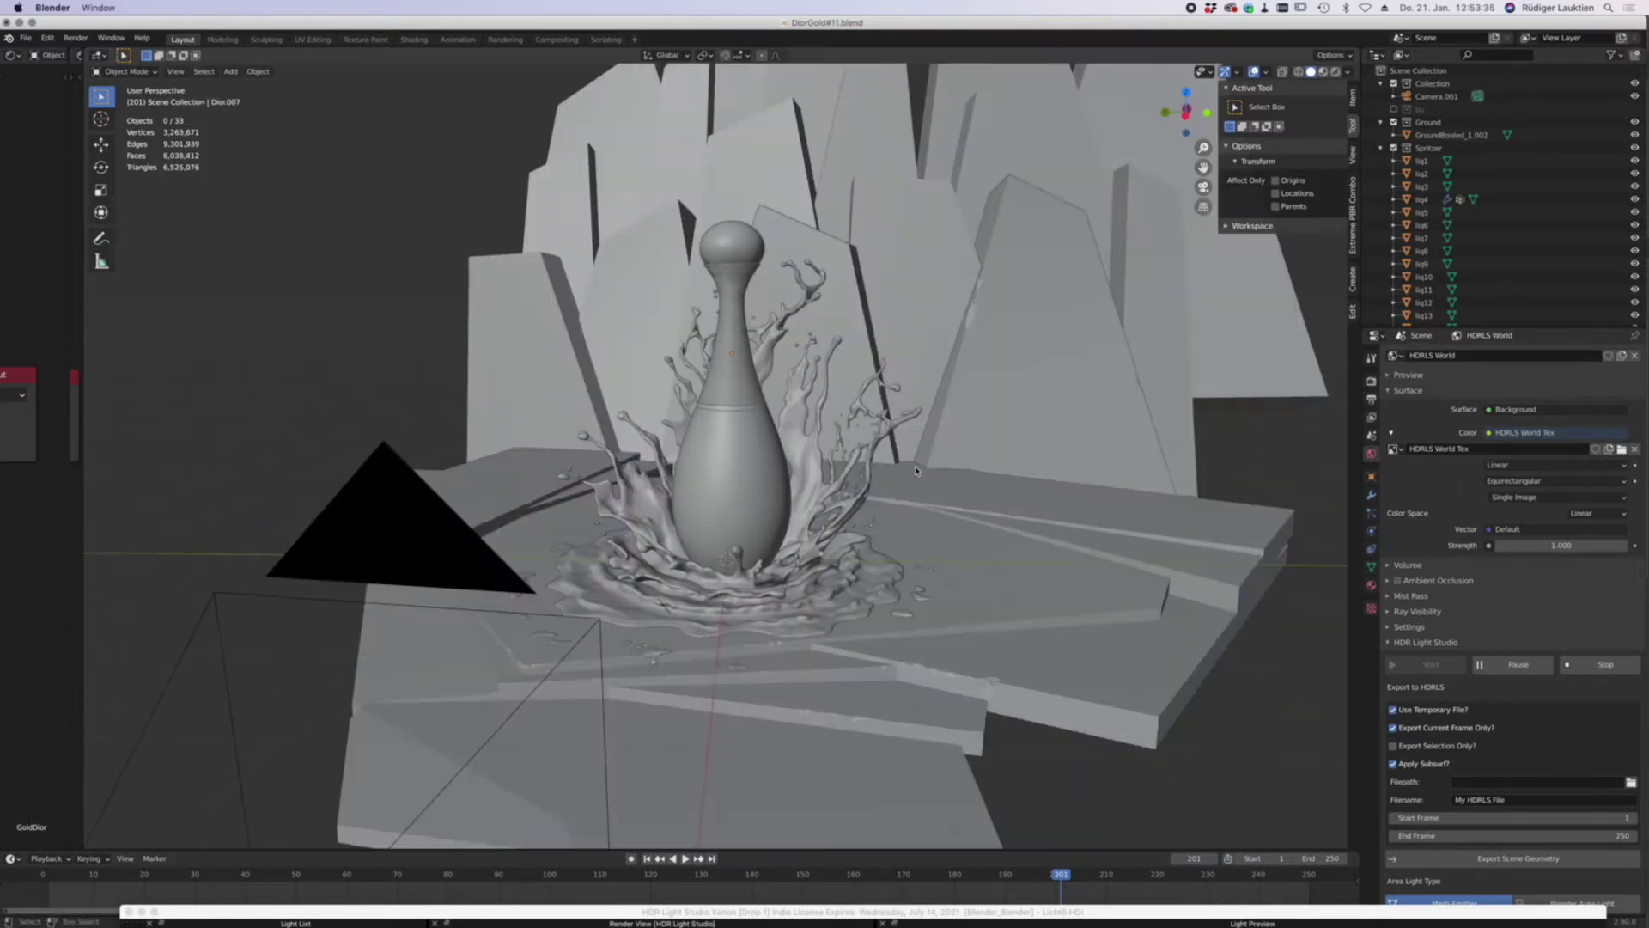
scroll(915, 471, left, 5)
scroll(885, 507, down, 10)
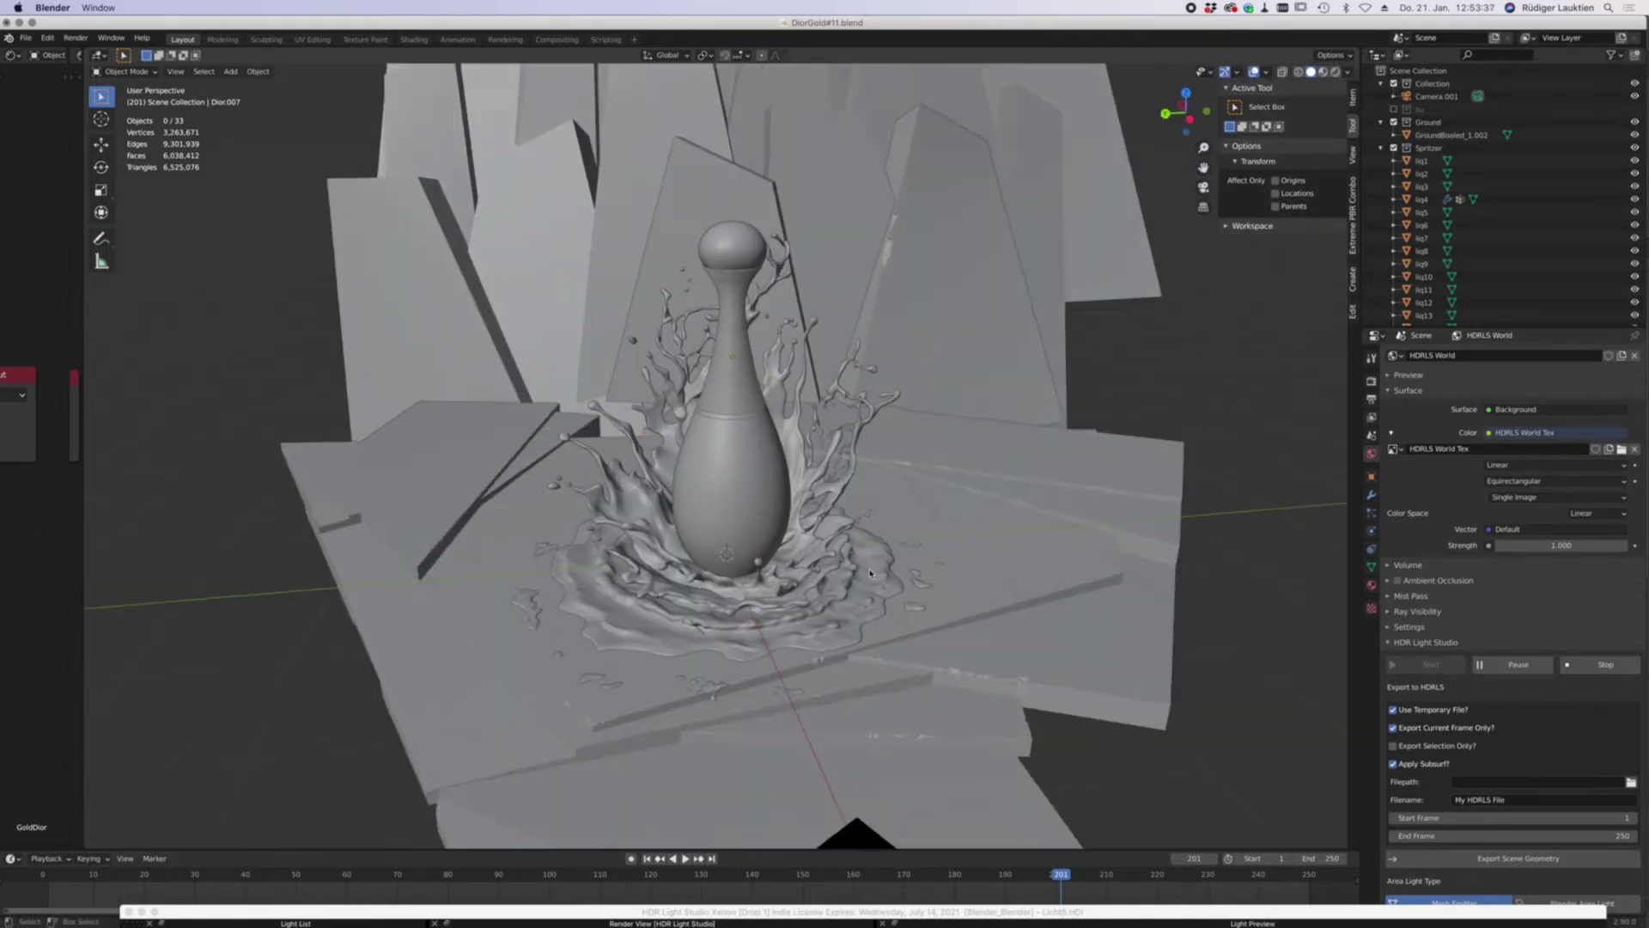
scroll(907, 576, up, 5)
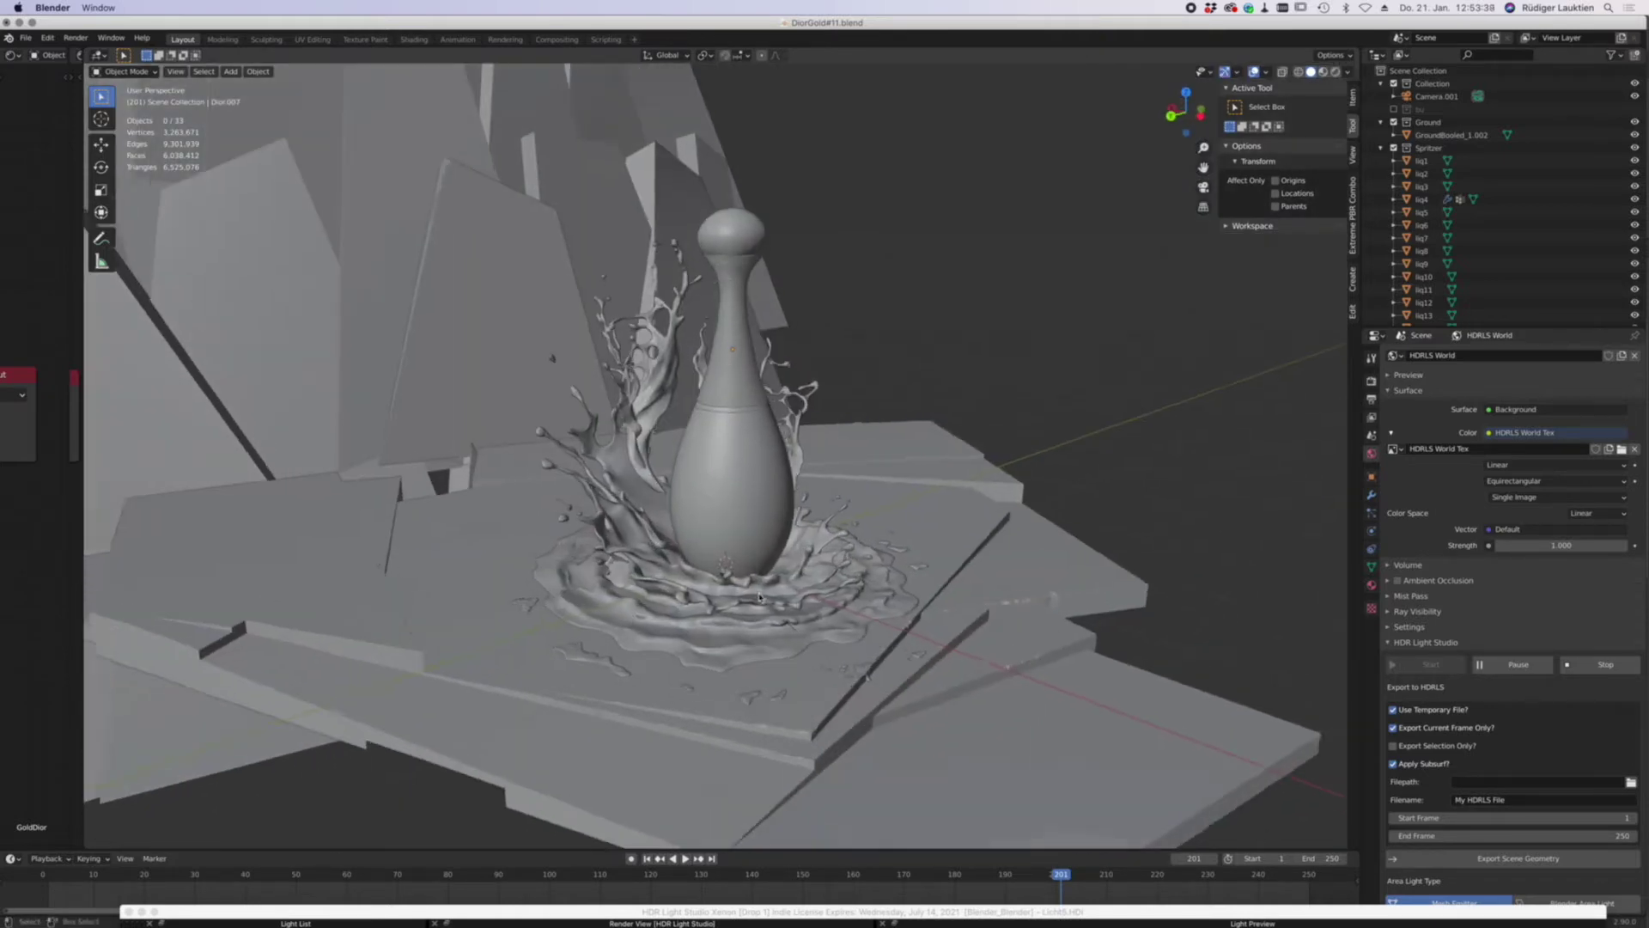
scroll(843, 561, down, 5)
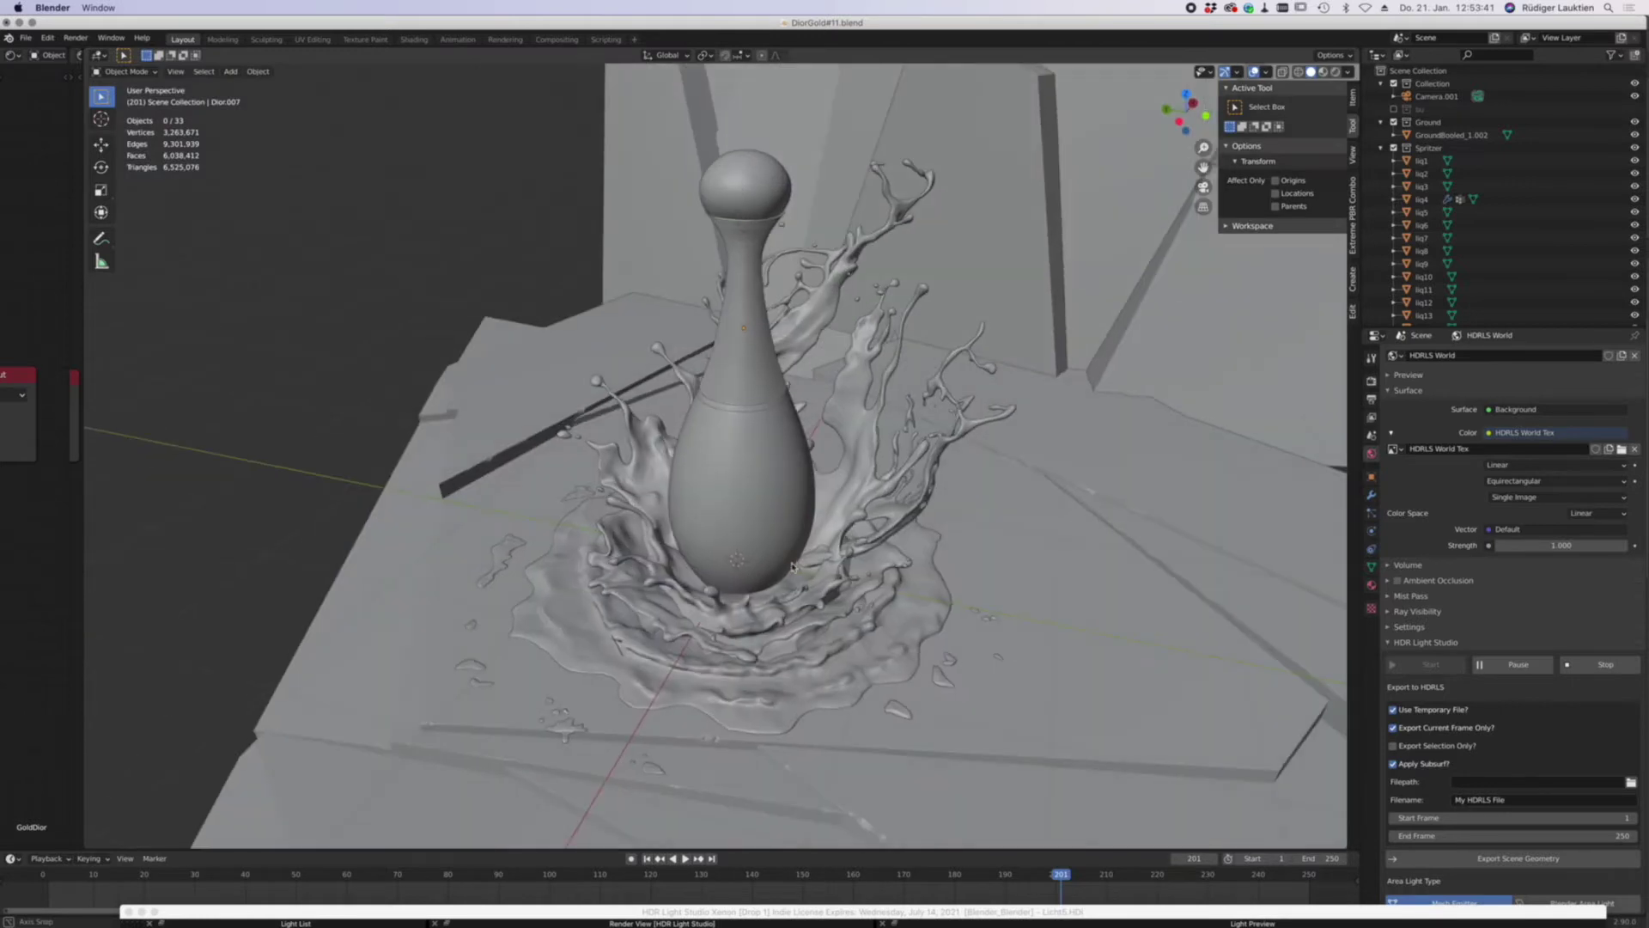
click(772, 629)
scroll(675, 569, down, 6)
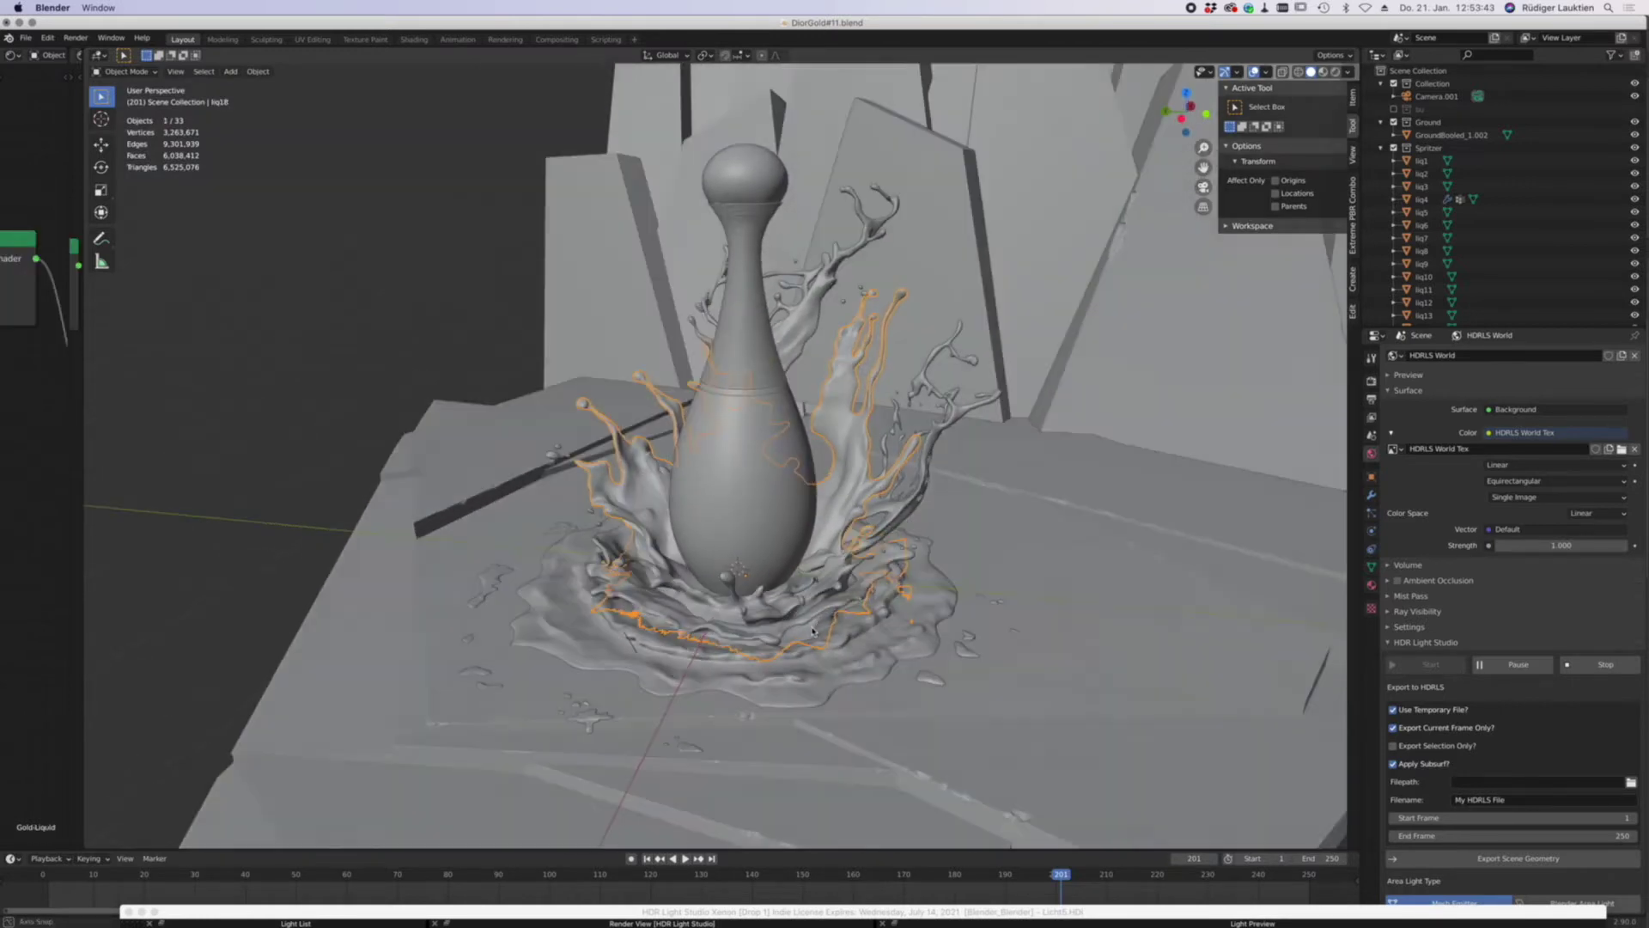
click(1118, 429)
click(830, 614)
click(1131, 455)
scroll(901, 634, down, 6)
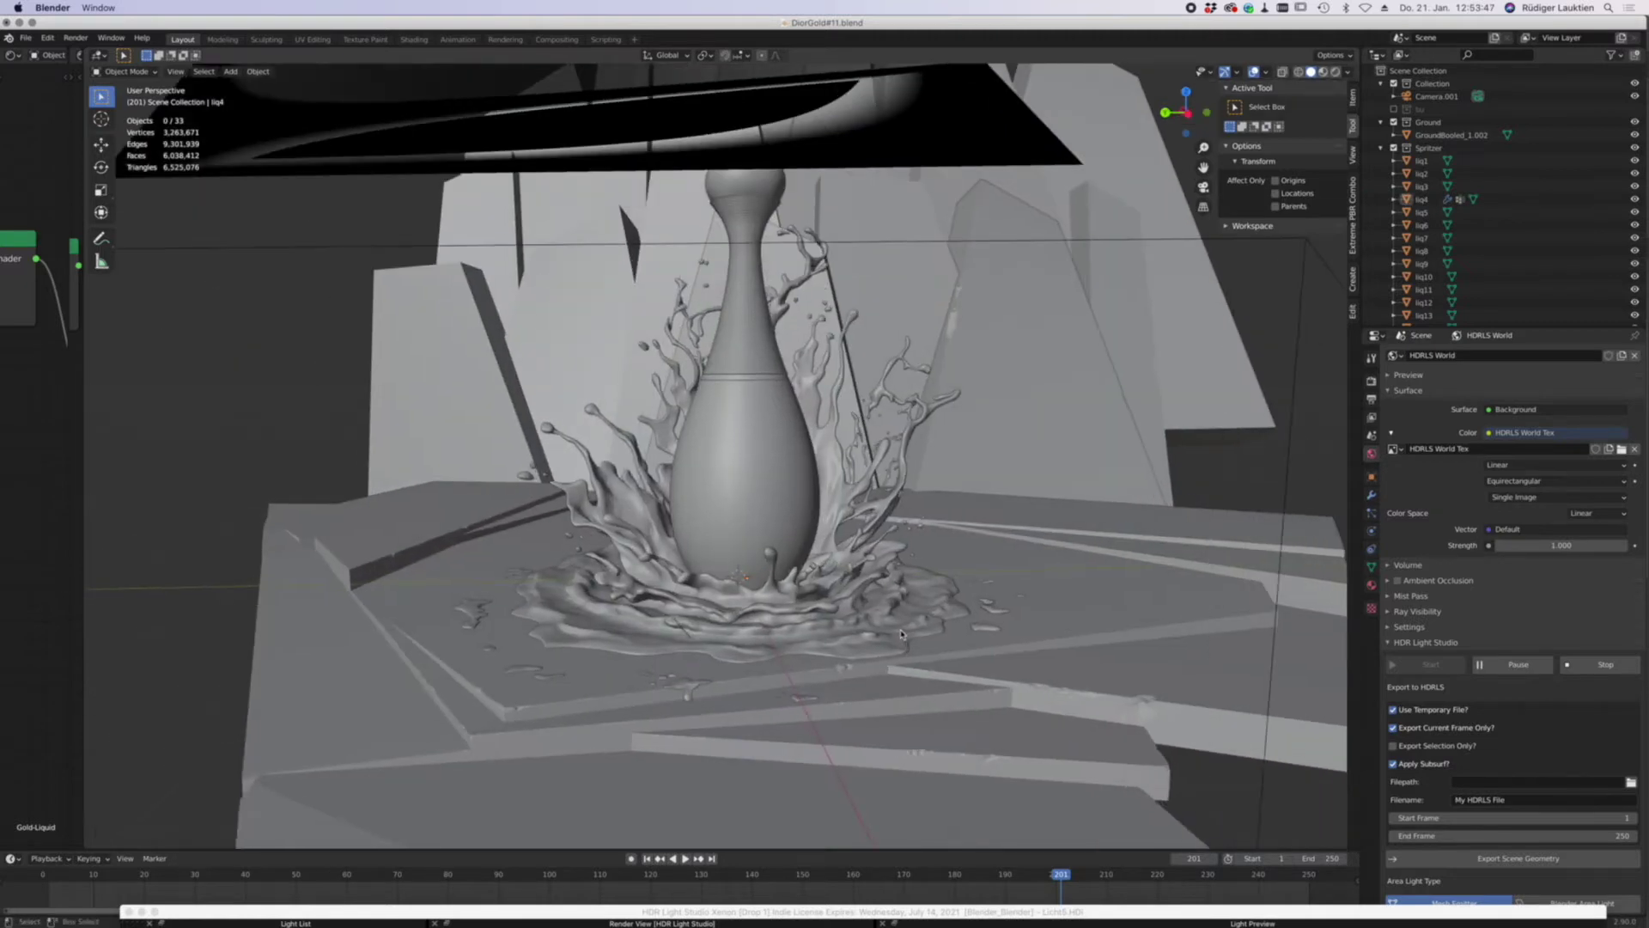
scroll(901, 634, up, 8)
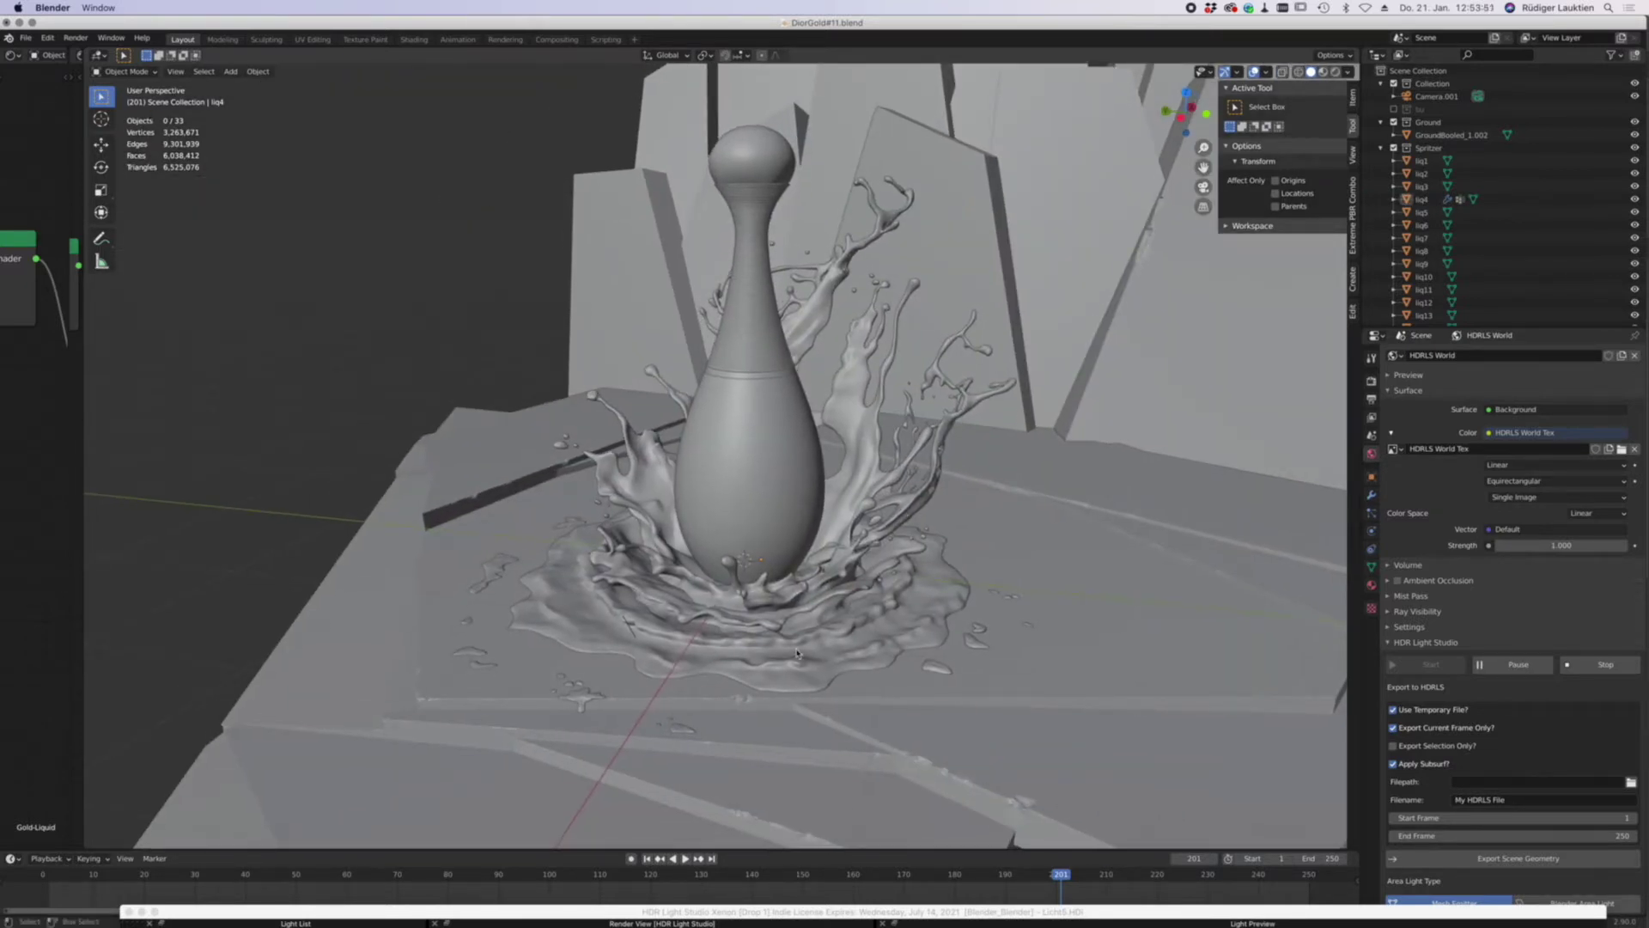
middle_drag(797, 653, 852, 646)
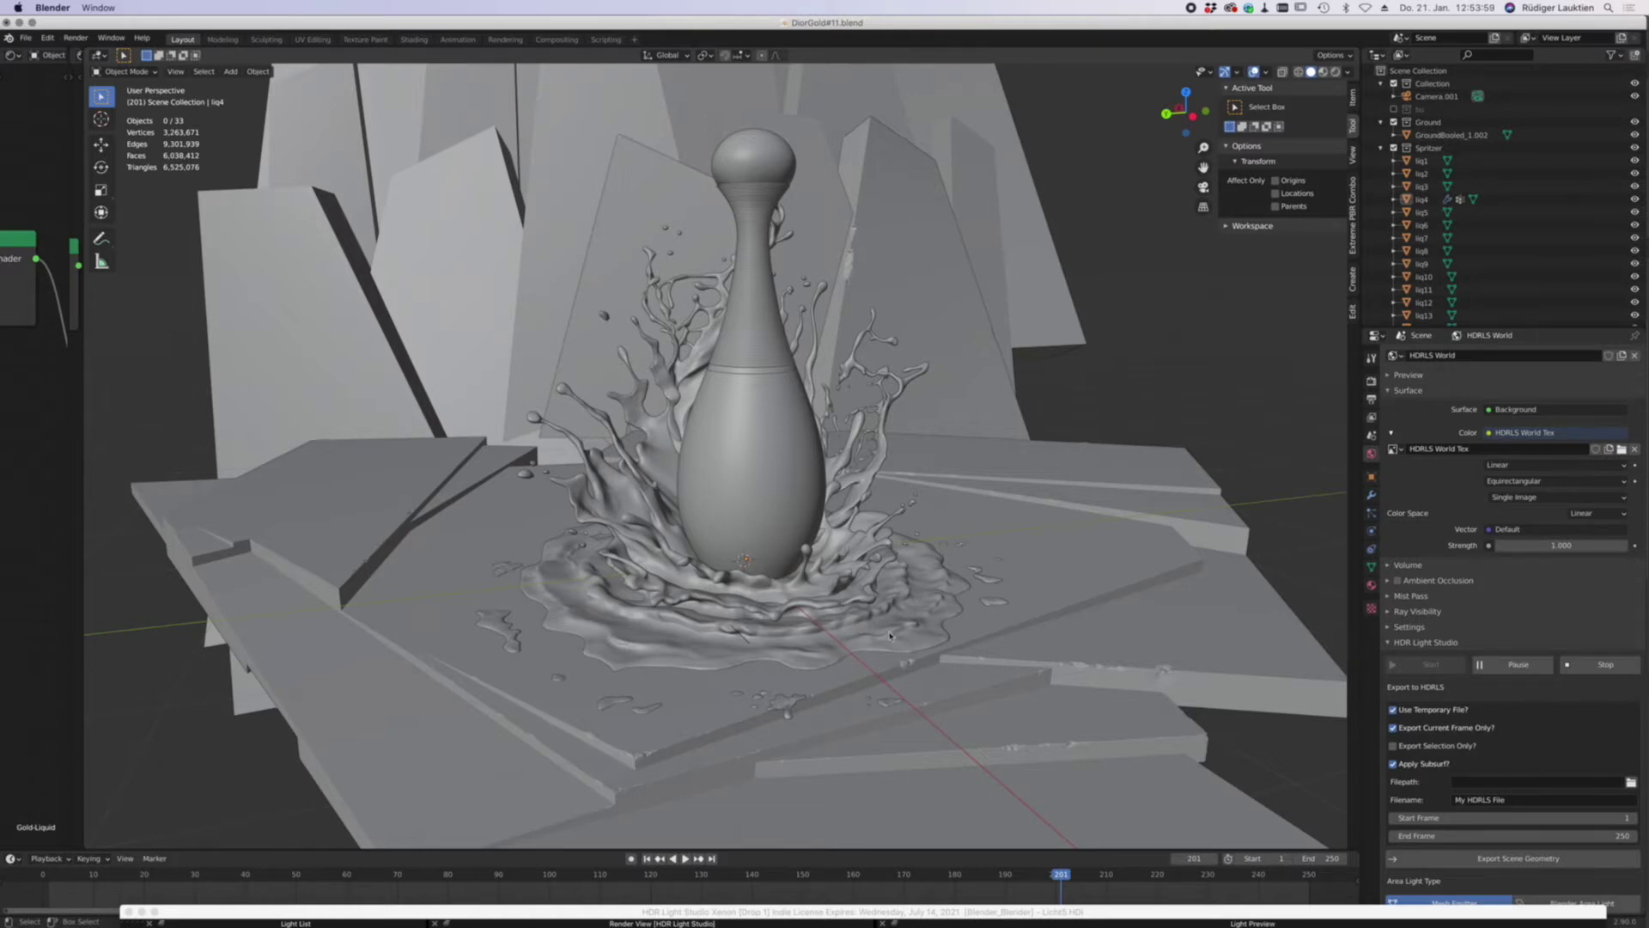
- Highlight the crown-shaped splash mesh around the bottle's base, inspect its shape up close, and clear the selection
scroll(827, 605, up, 1)
click(860, 598)
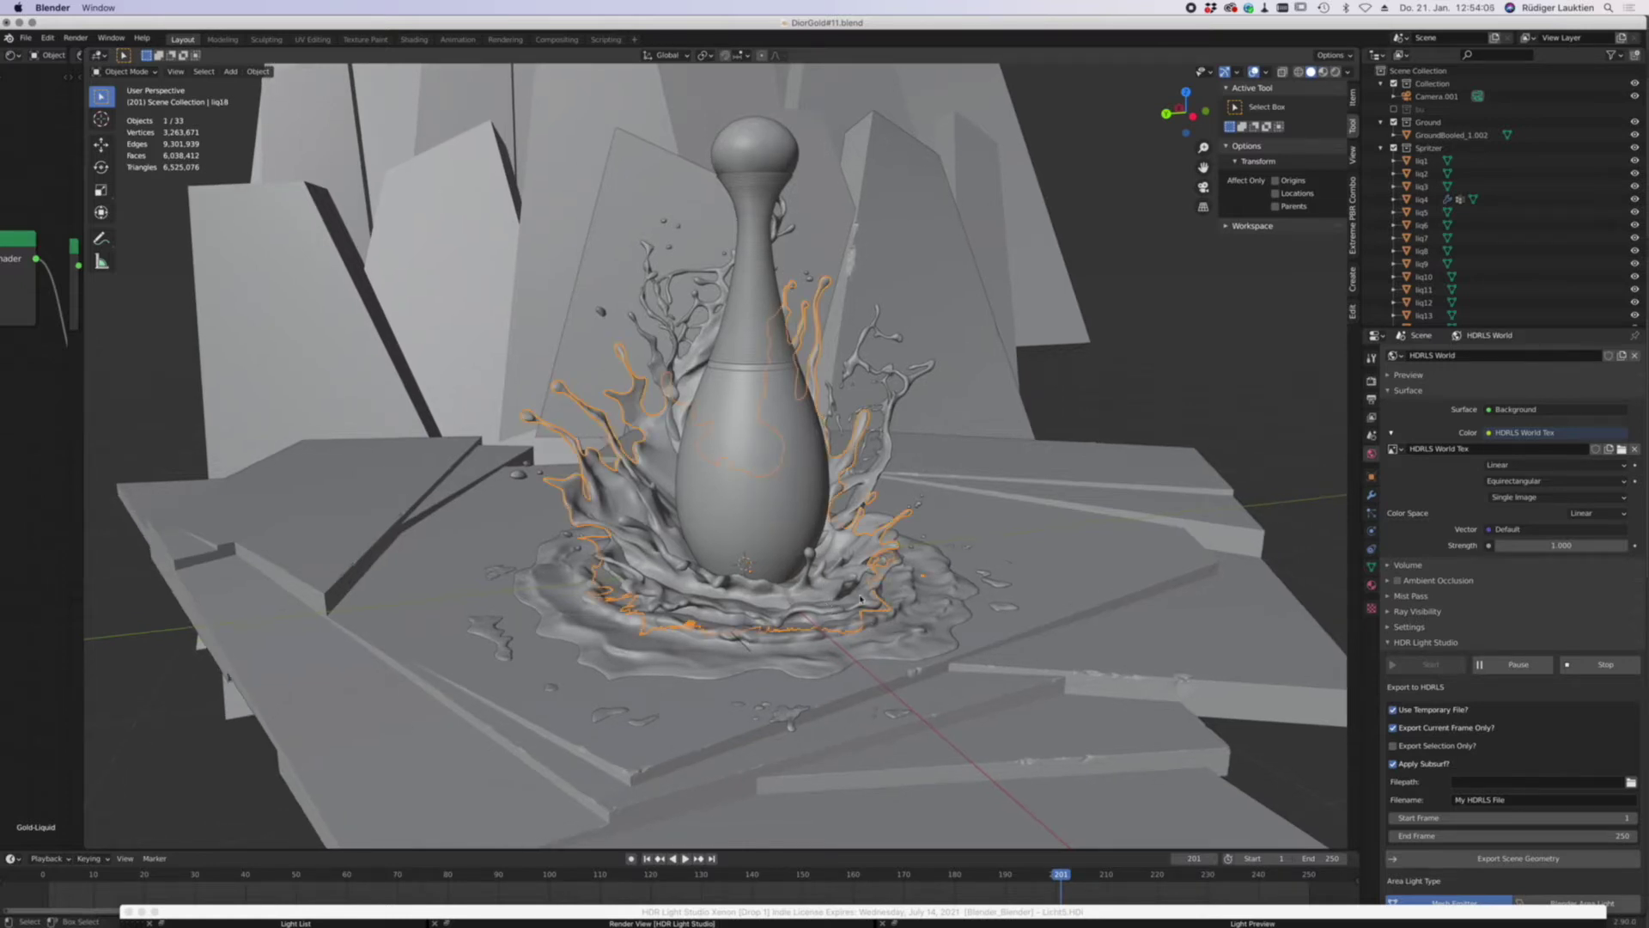
scroll(861, 599, up, 2)
middle_drag(837, 596, 829, 591)
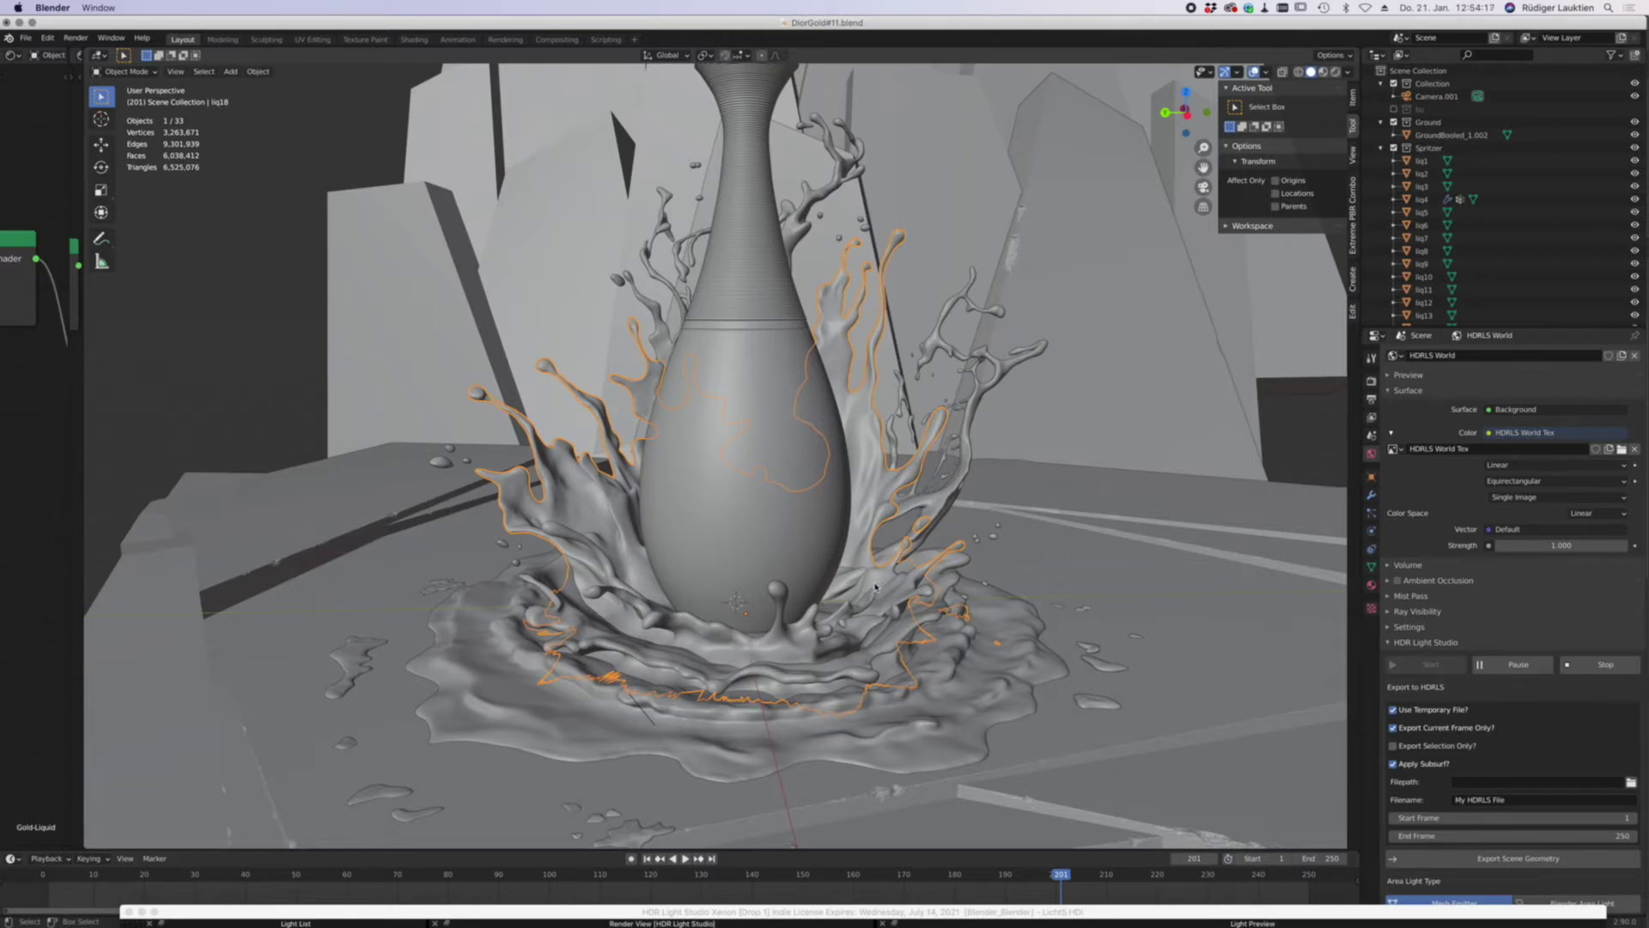
mouse_move(801, 590)
middle_down()
mouse_move(829, 590)
mouse_move(777, 584)
middle_up()
click(1085, 483)
middle_drag(973, 620, 949, 541)
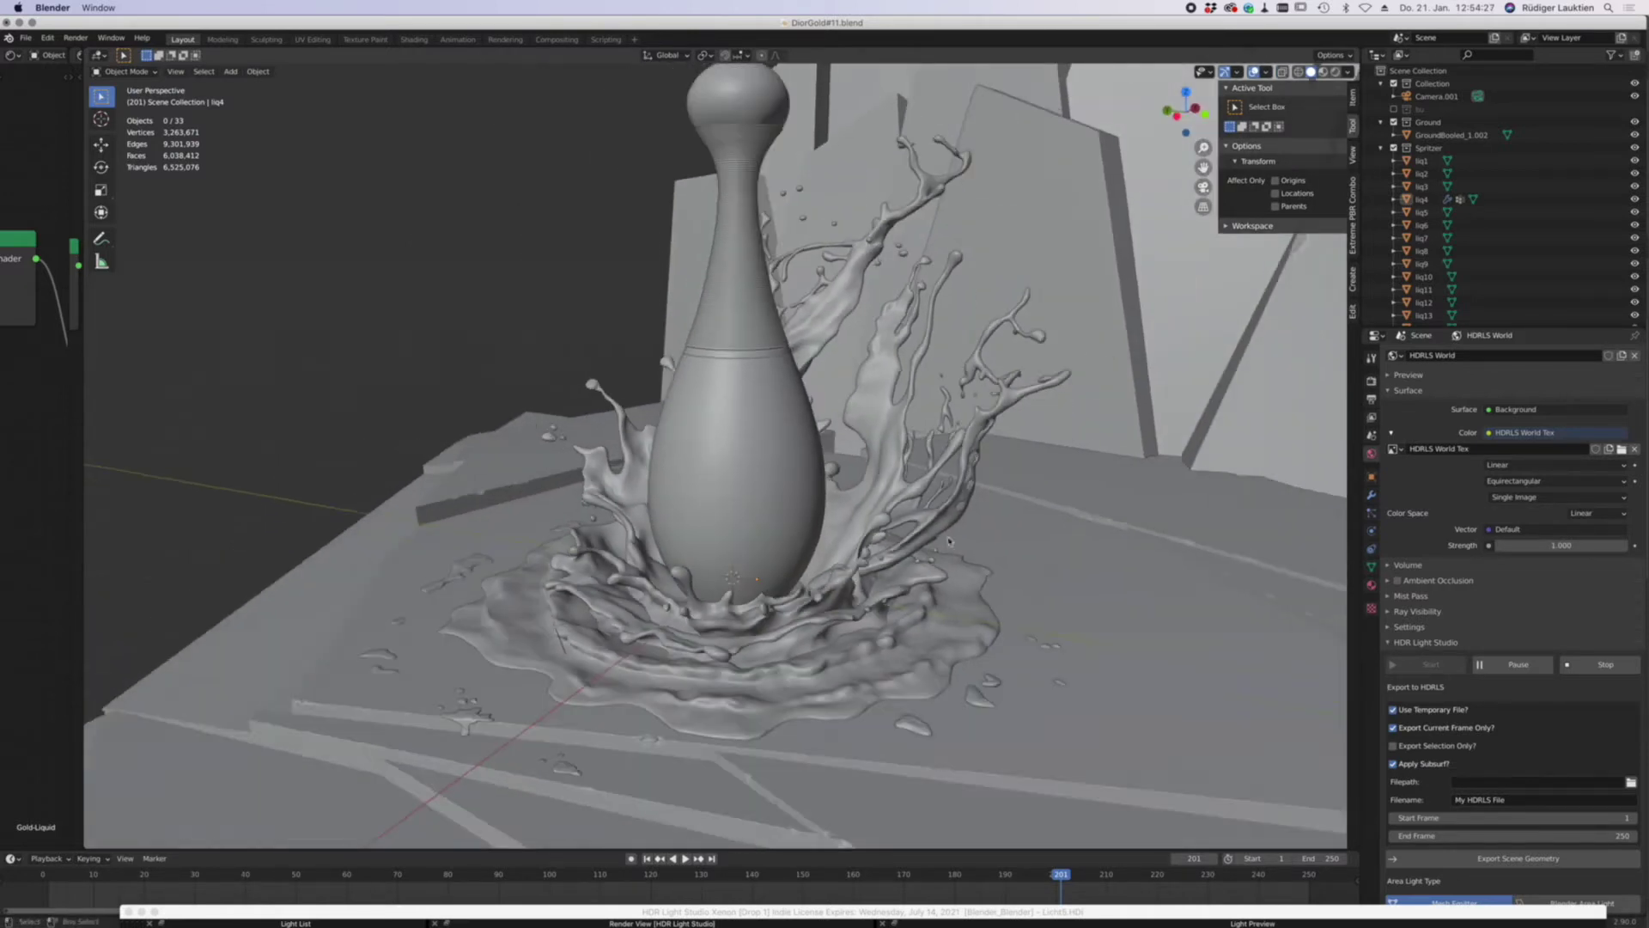
- Select the tall splash meshes liq1 and liq2 beside and behind the bottle and isolate them in local view
click(927, 486)
click(976, 423)
middle_drag(977, 423, 1013, 432)
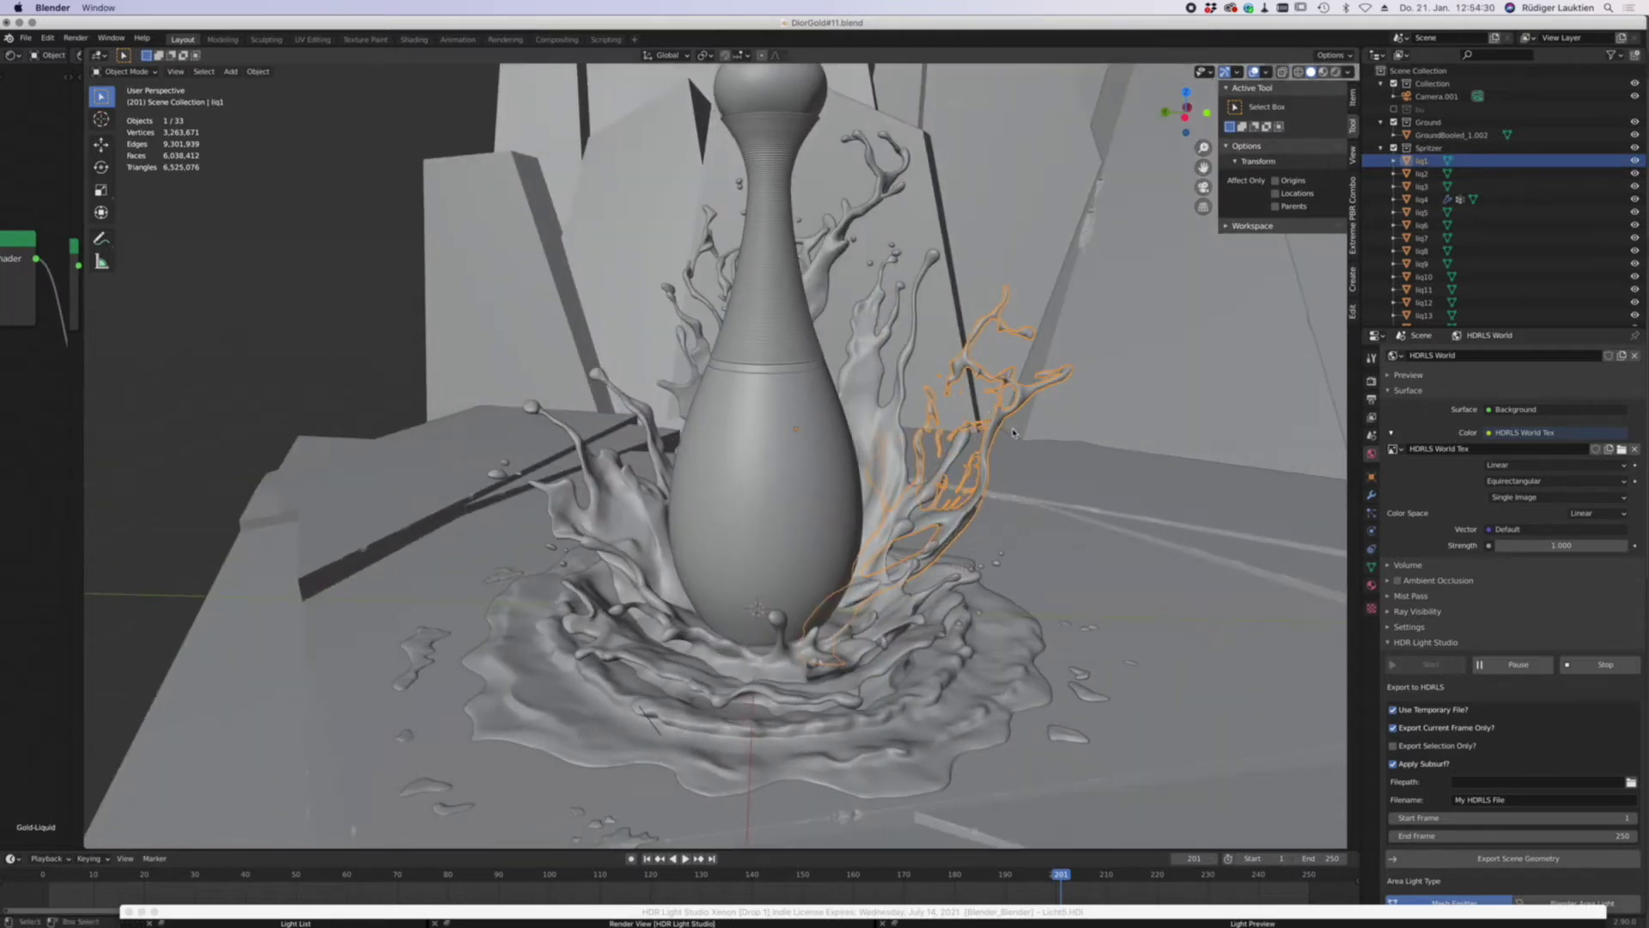
shift+click(834, 249)
key(KP_Divide)
middle_drag(764, 468, 851, 461)
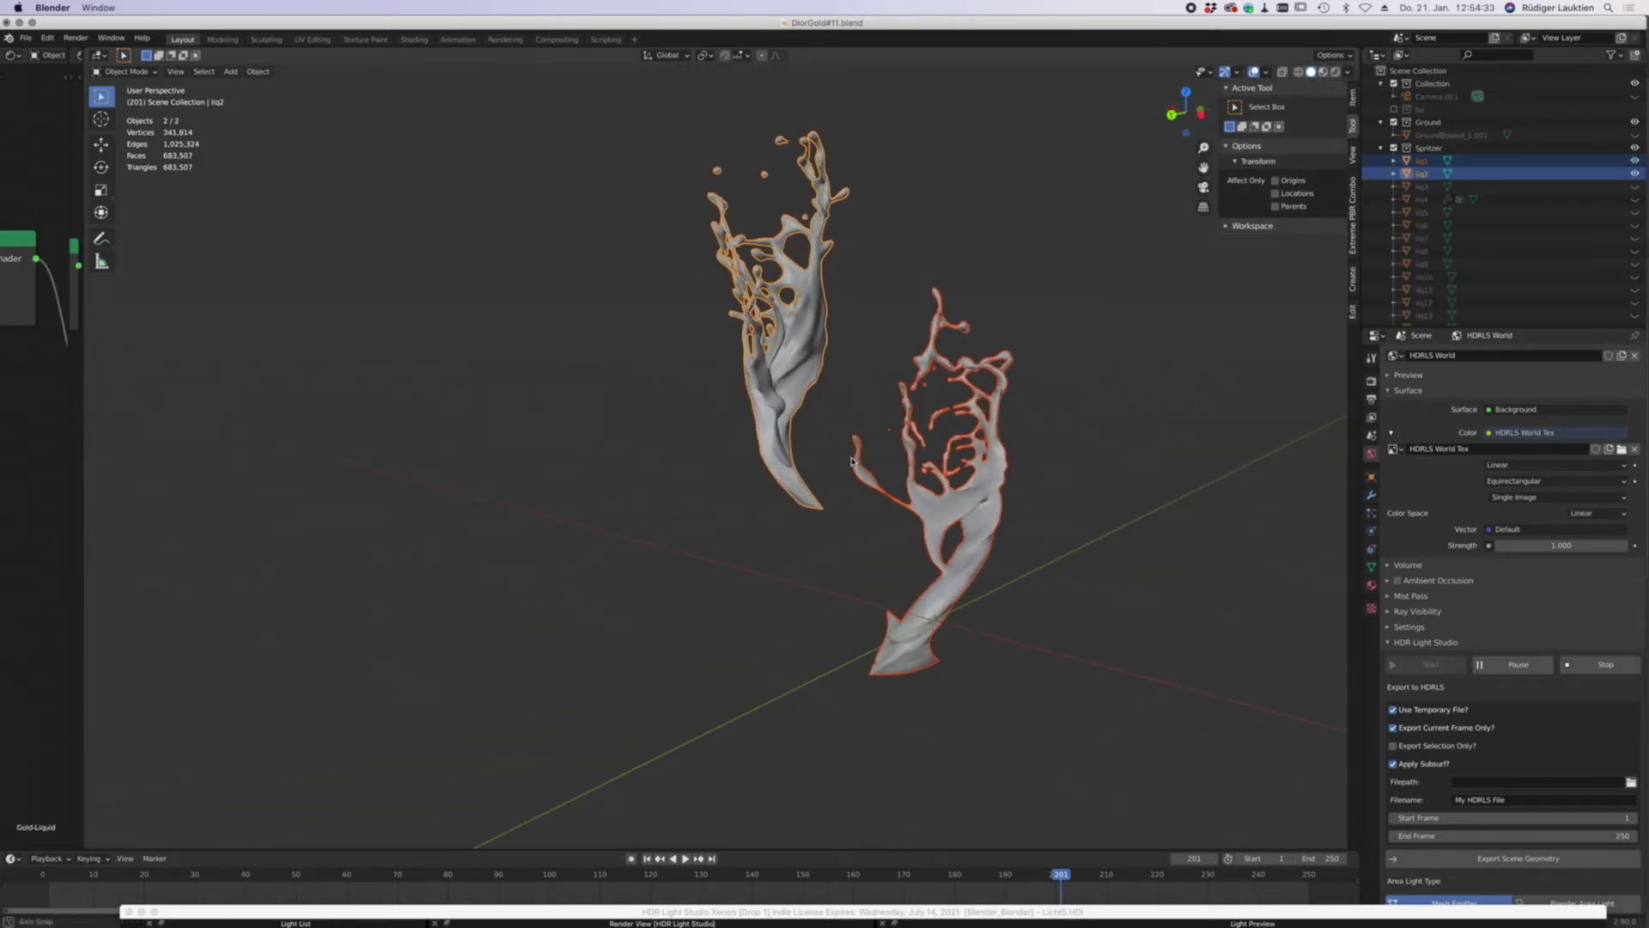
- Deselect the two isolated splash meshes and examine their twisted, branching shapes from different angles
click(1049, 467)
middle_drag(1048, 467, 1123, 503)
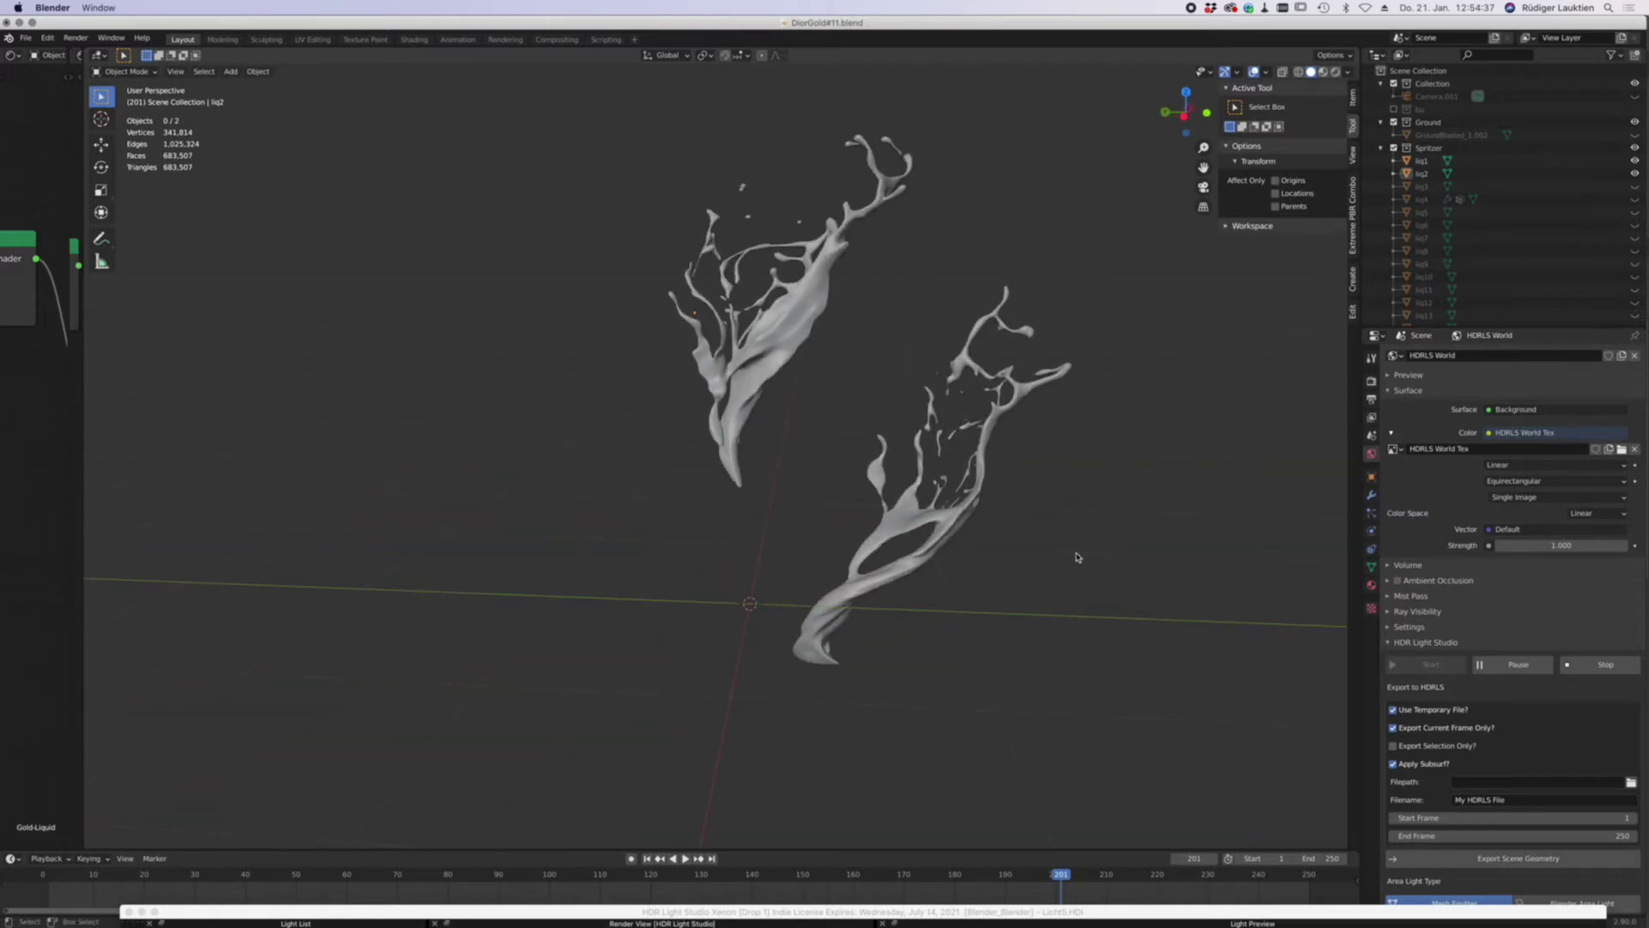
middle_drag(1077, 557, 1109, 550)
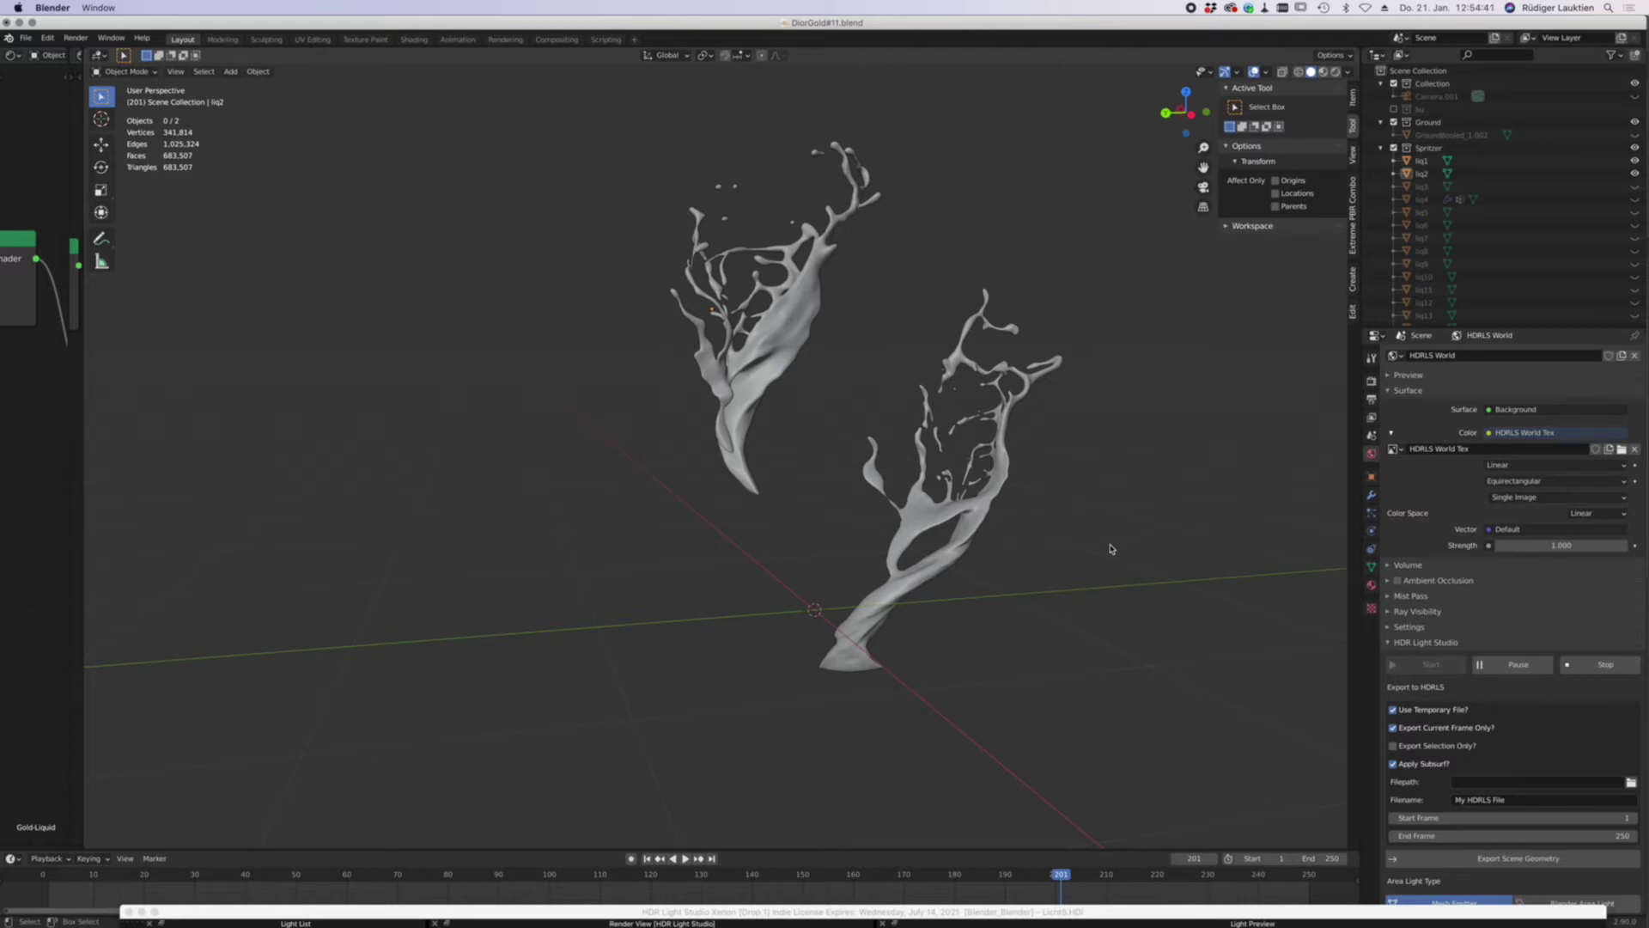
middle_drag(1031, 564, 1138, 577)
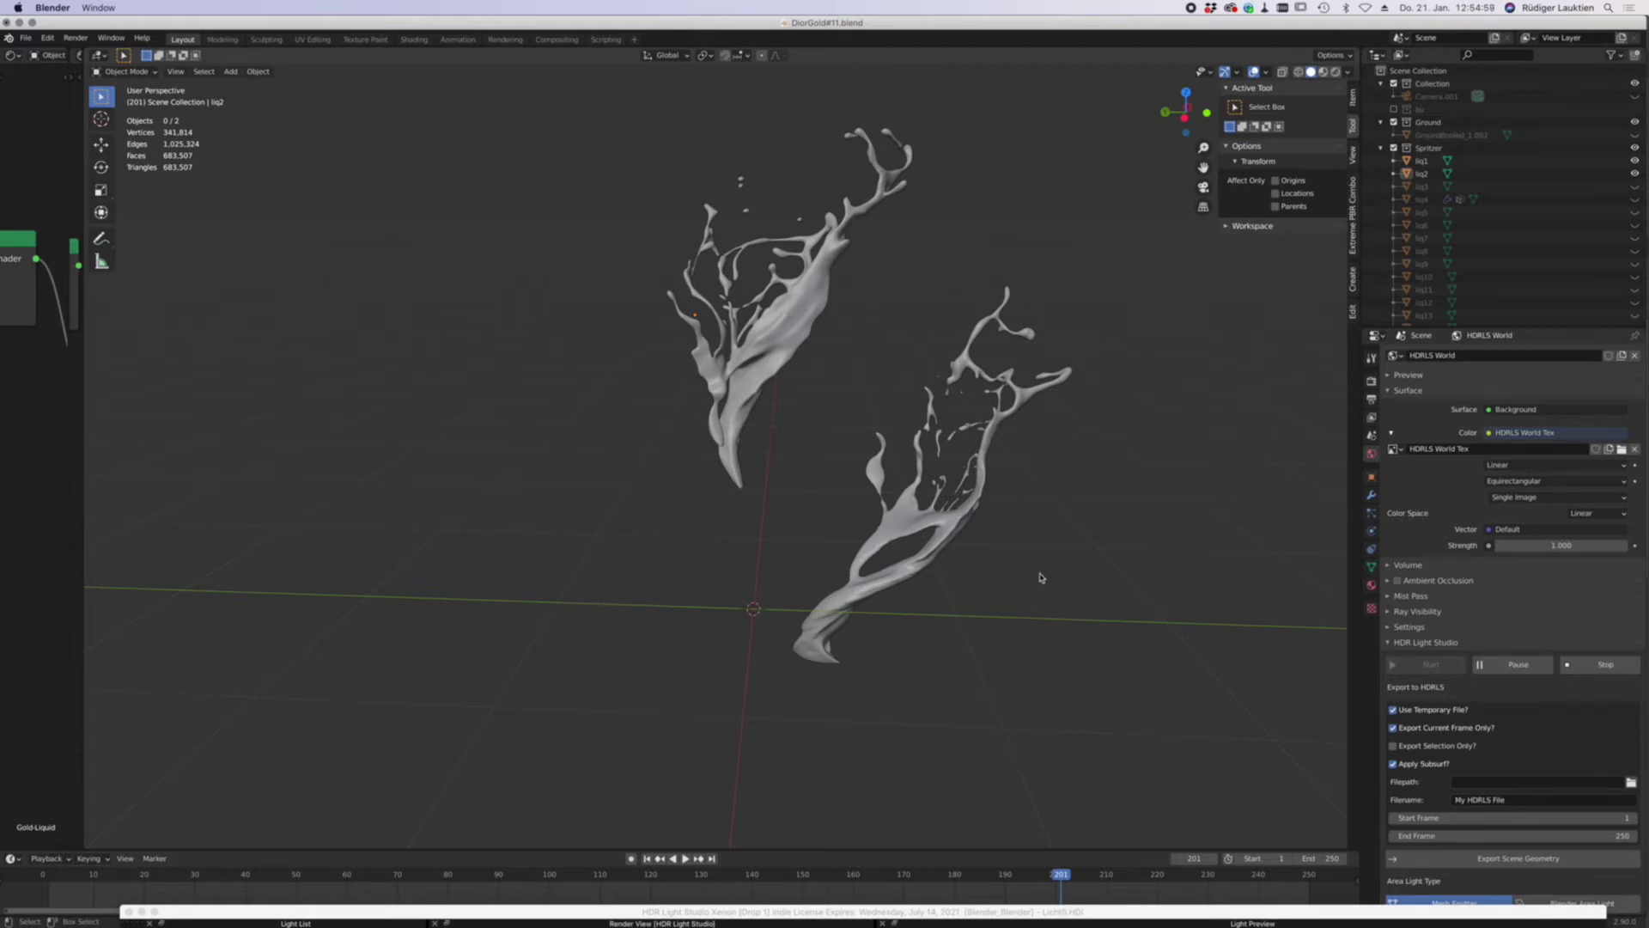
mouse_move(1028, 572)
middle_down()
mouse_move(1065, 582)
mouse_move(1018, 586)
middle_up()
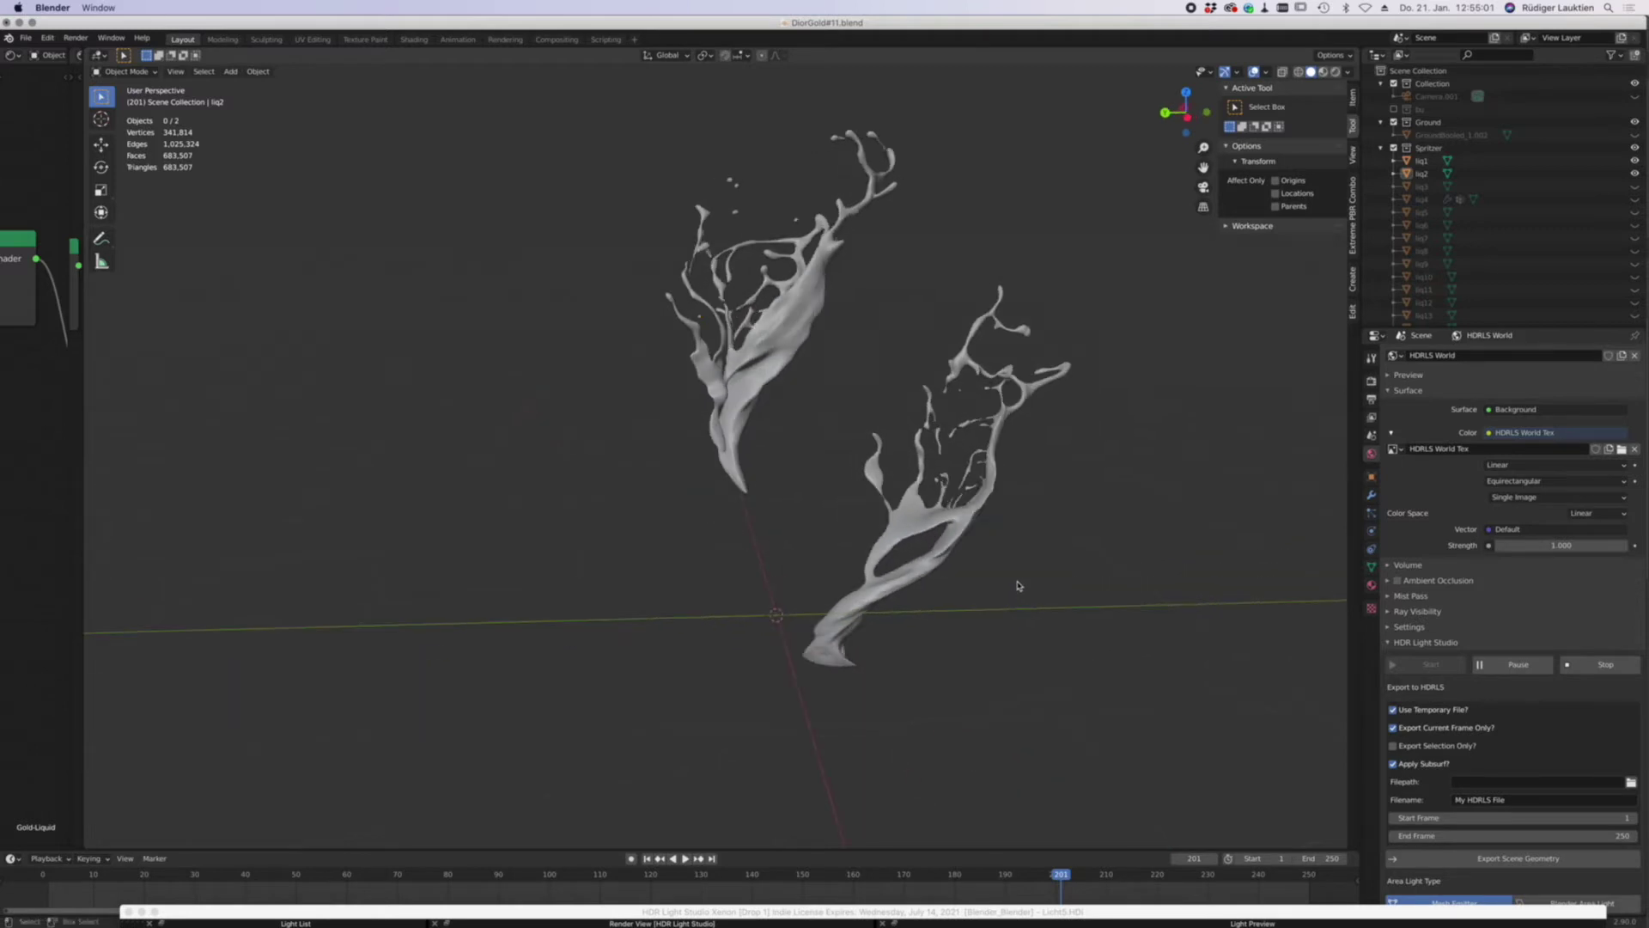
middle_drag(1096, 542, 1077, 506)
middle_drag(871, 604, 955, 509)
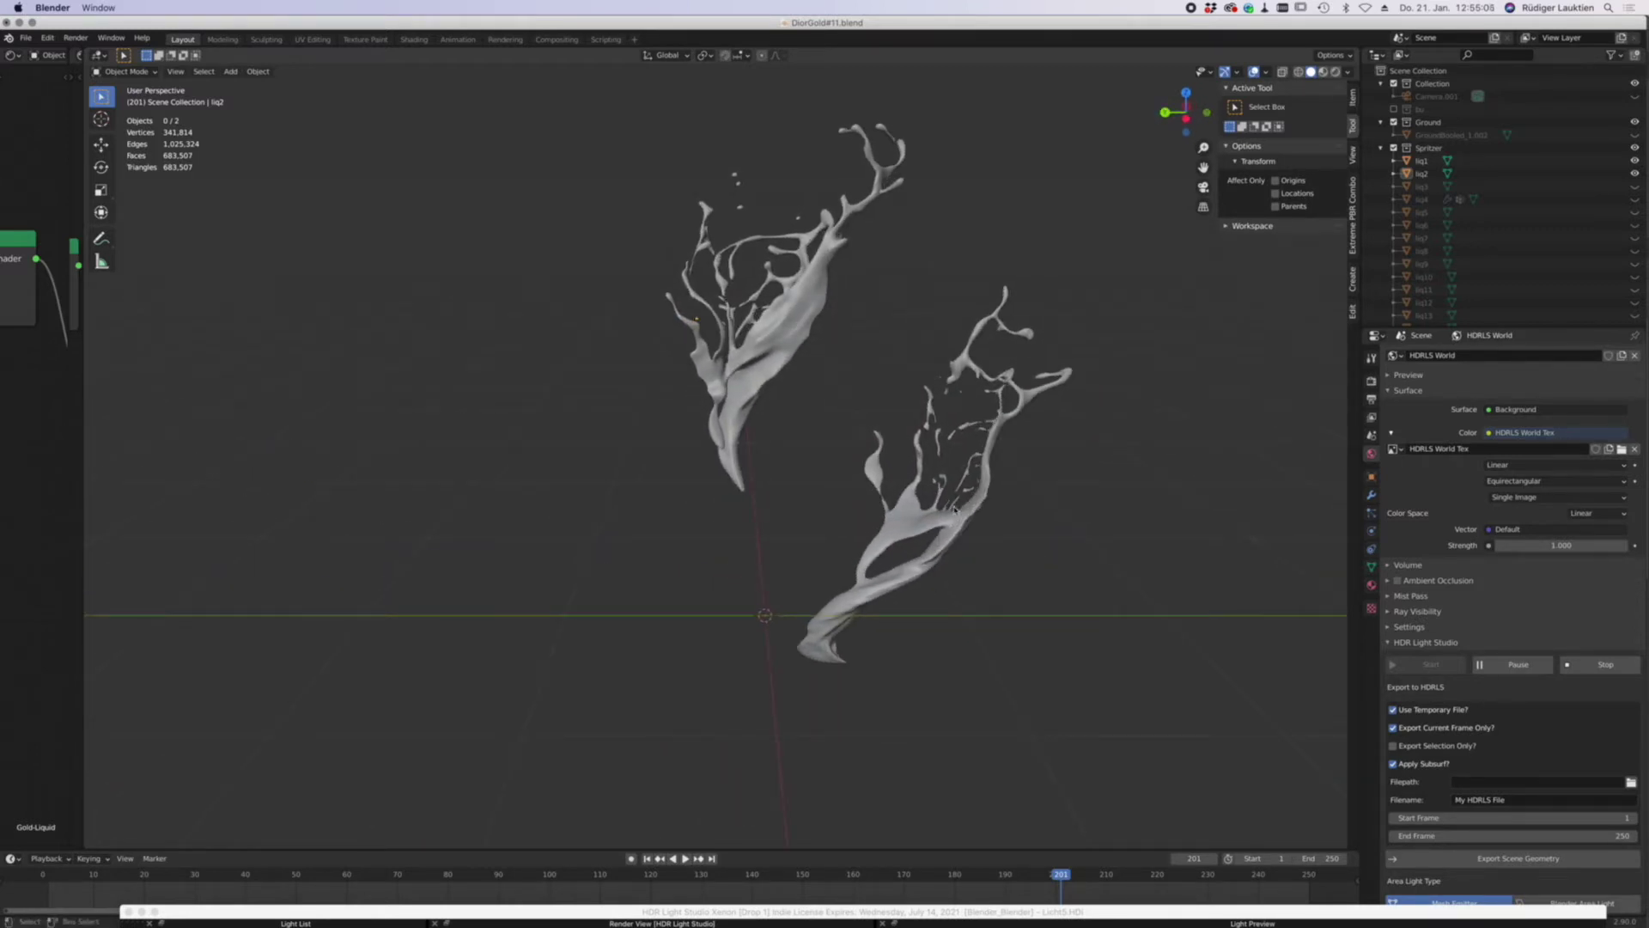
scroll(1015, 411, up, 1)
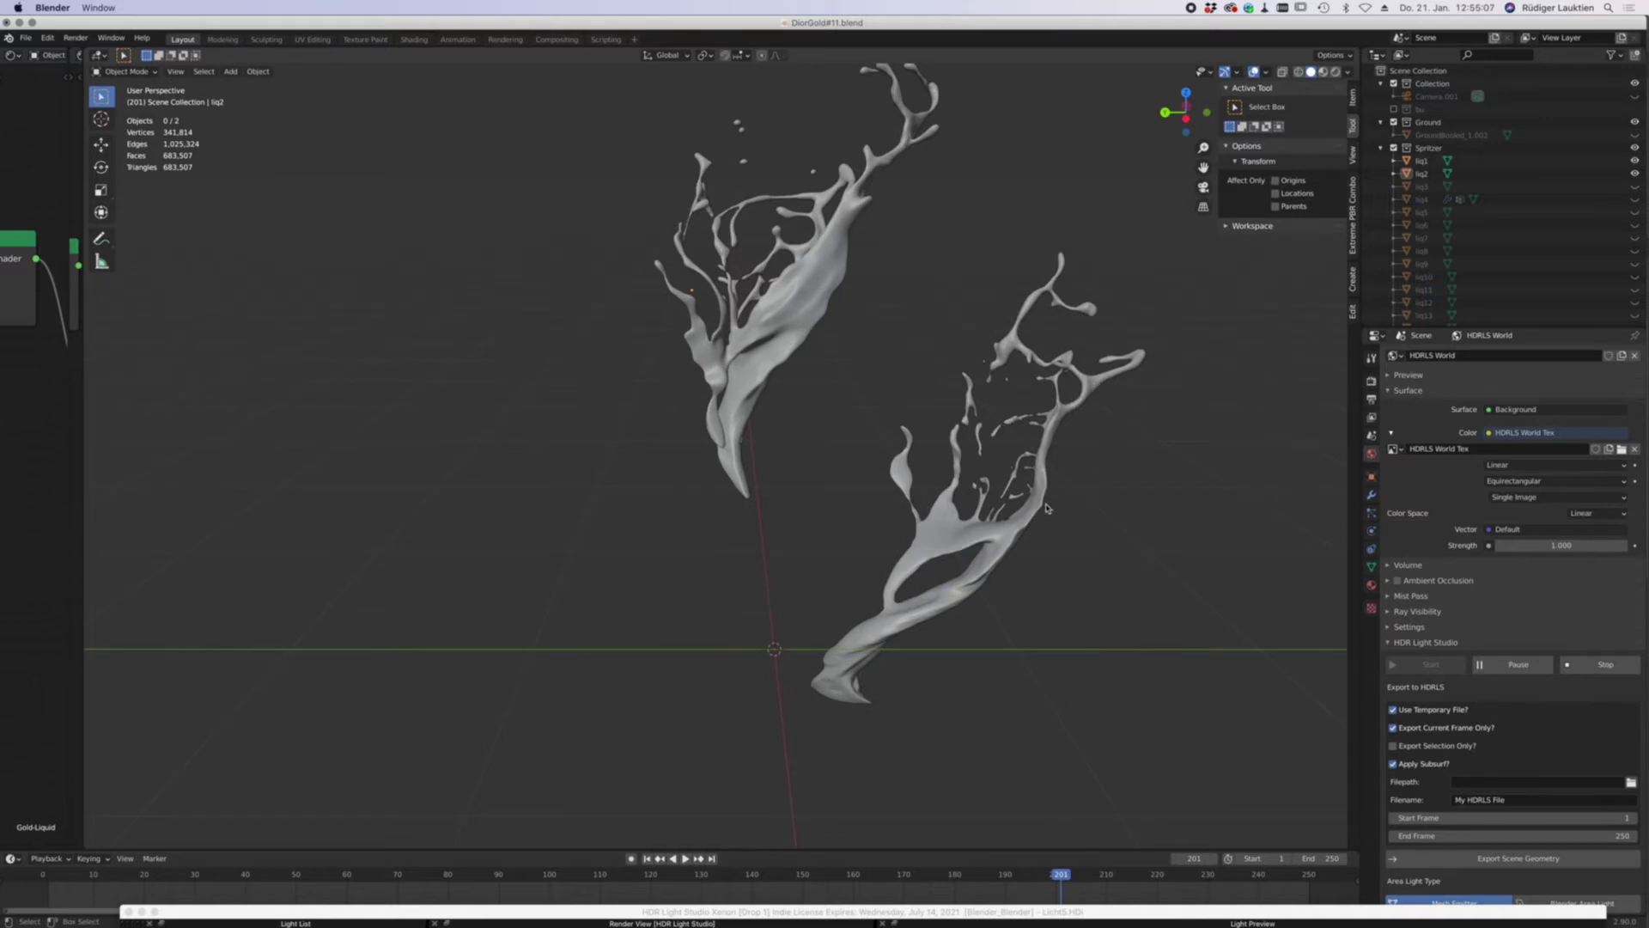
middle_drag(822, 333, 825, 356)
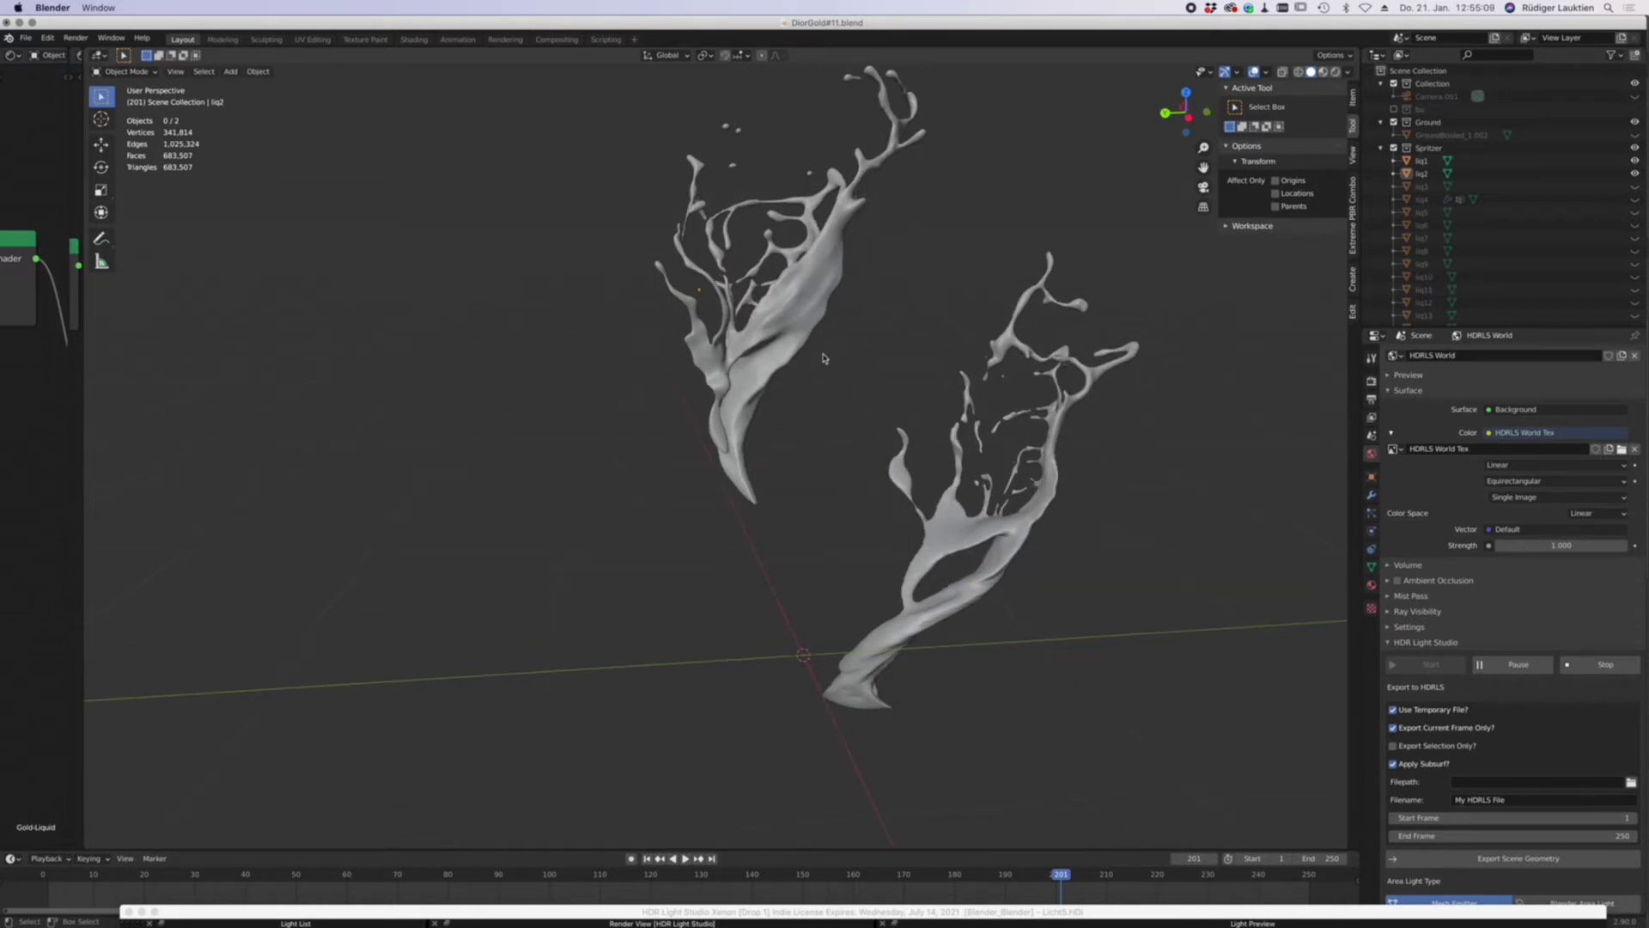
- Leave local view to bring back the full scene, and examine the rock slabs standing behind the bottle
key(KP_Divide)
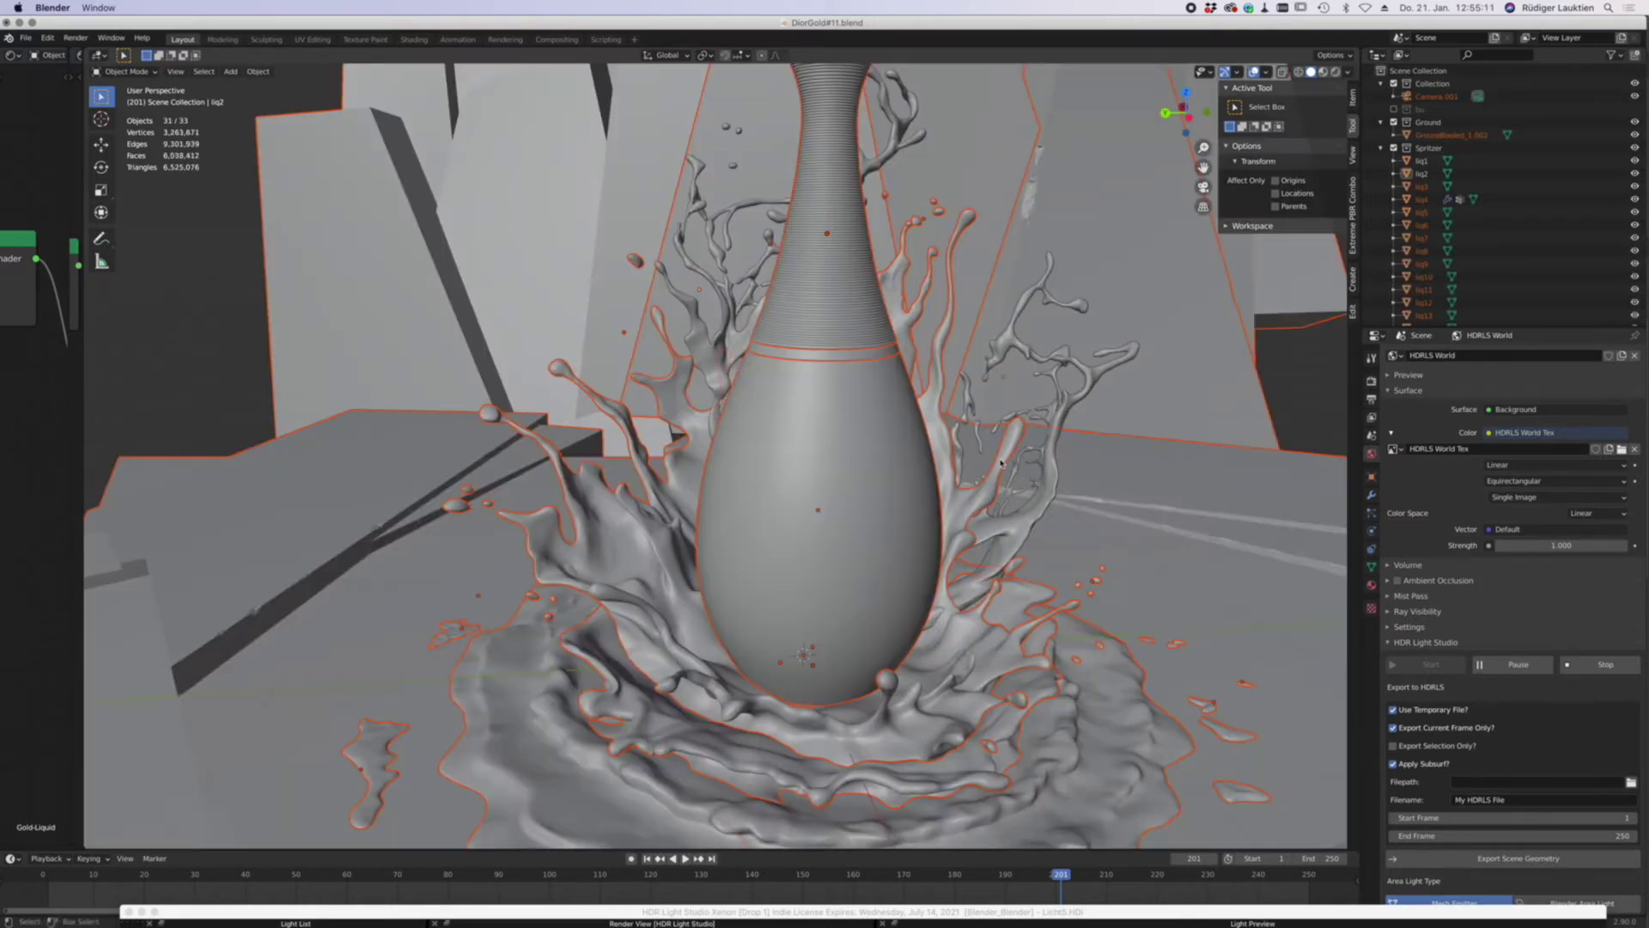
middle_drag(926, 464, 865, 504)
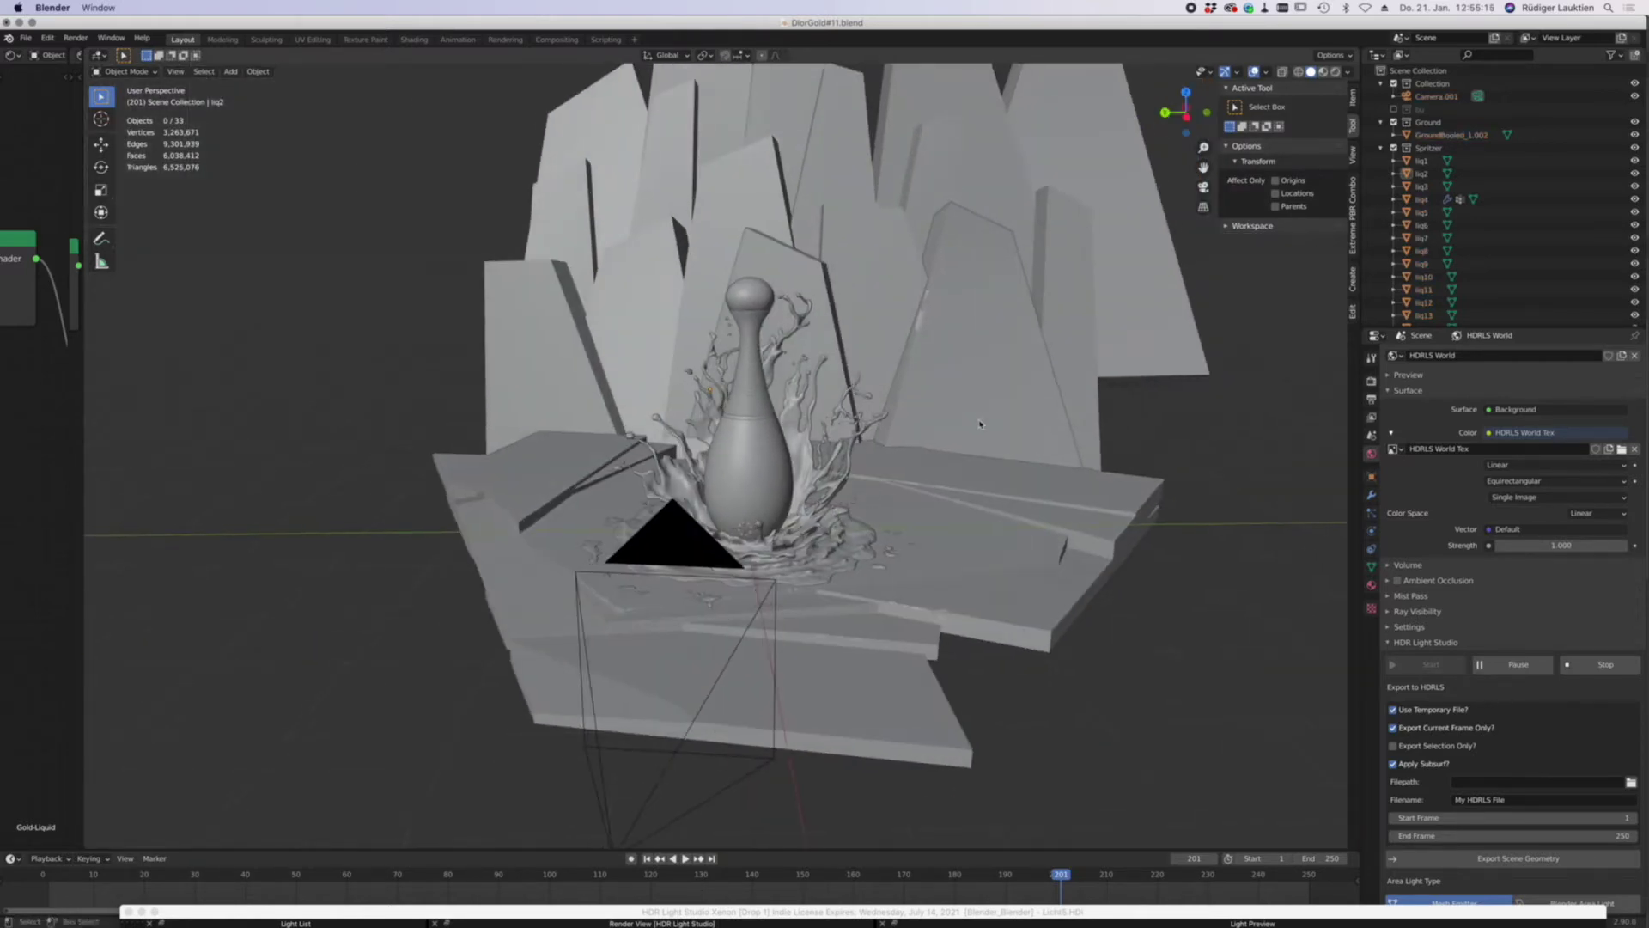
middle_drag(984, 415, 942, 461)
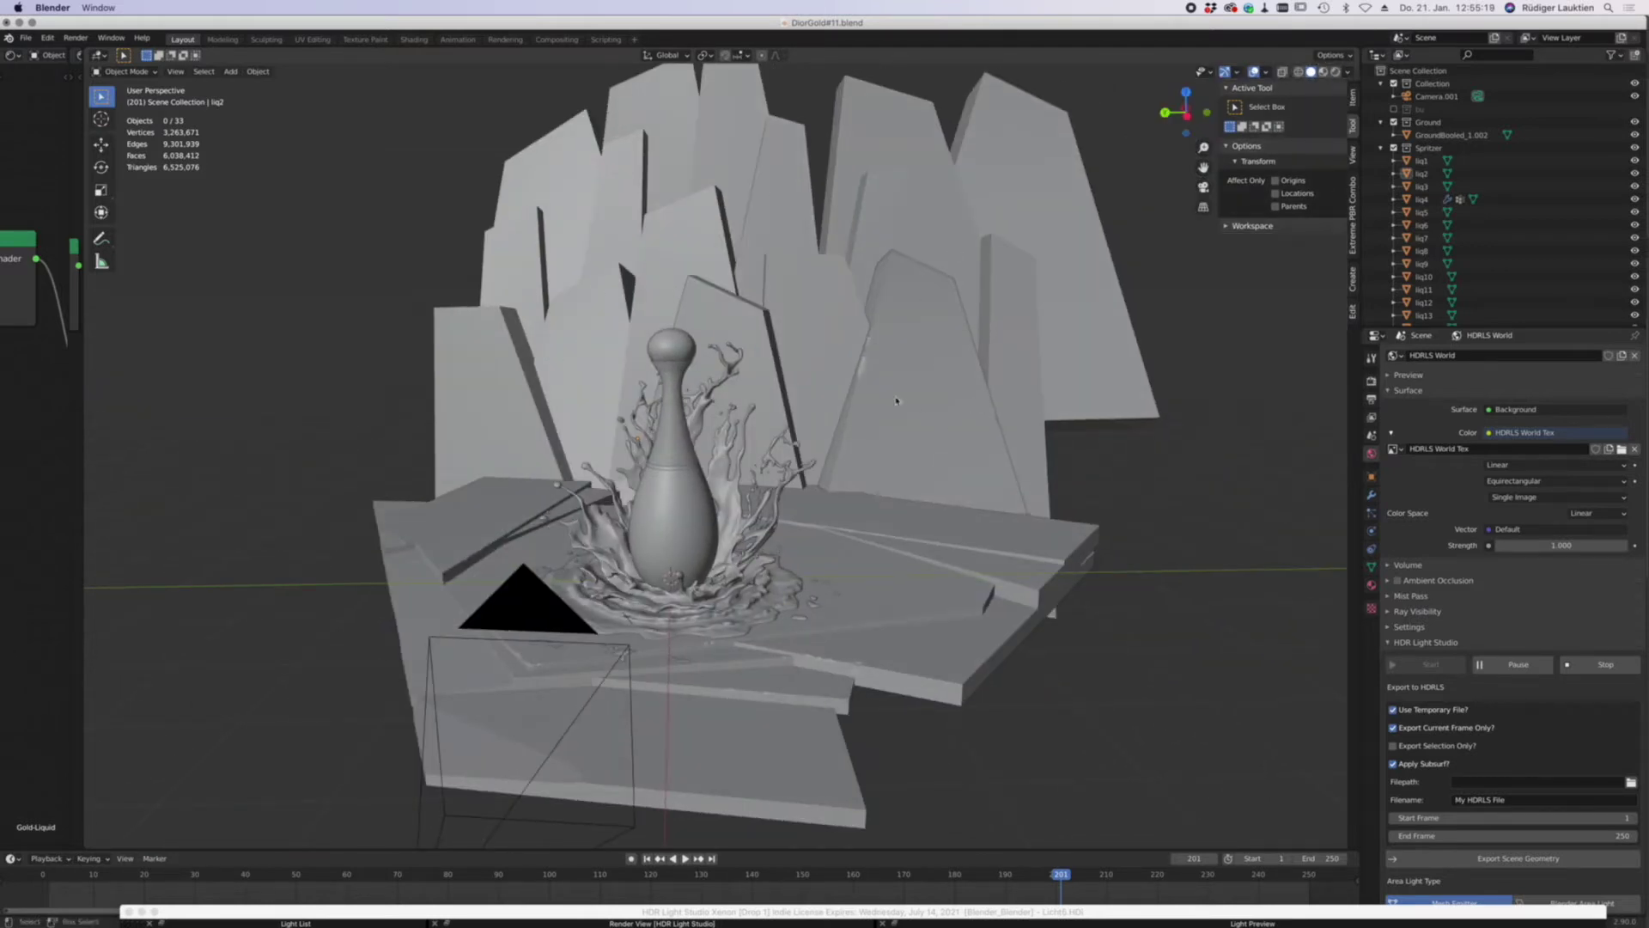
scroll(896, 399, up, 3)
scroll(934, 328, up, 6)
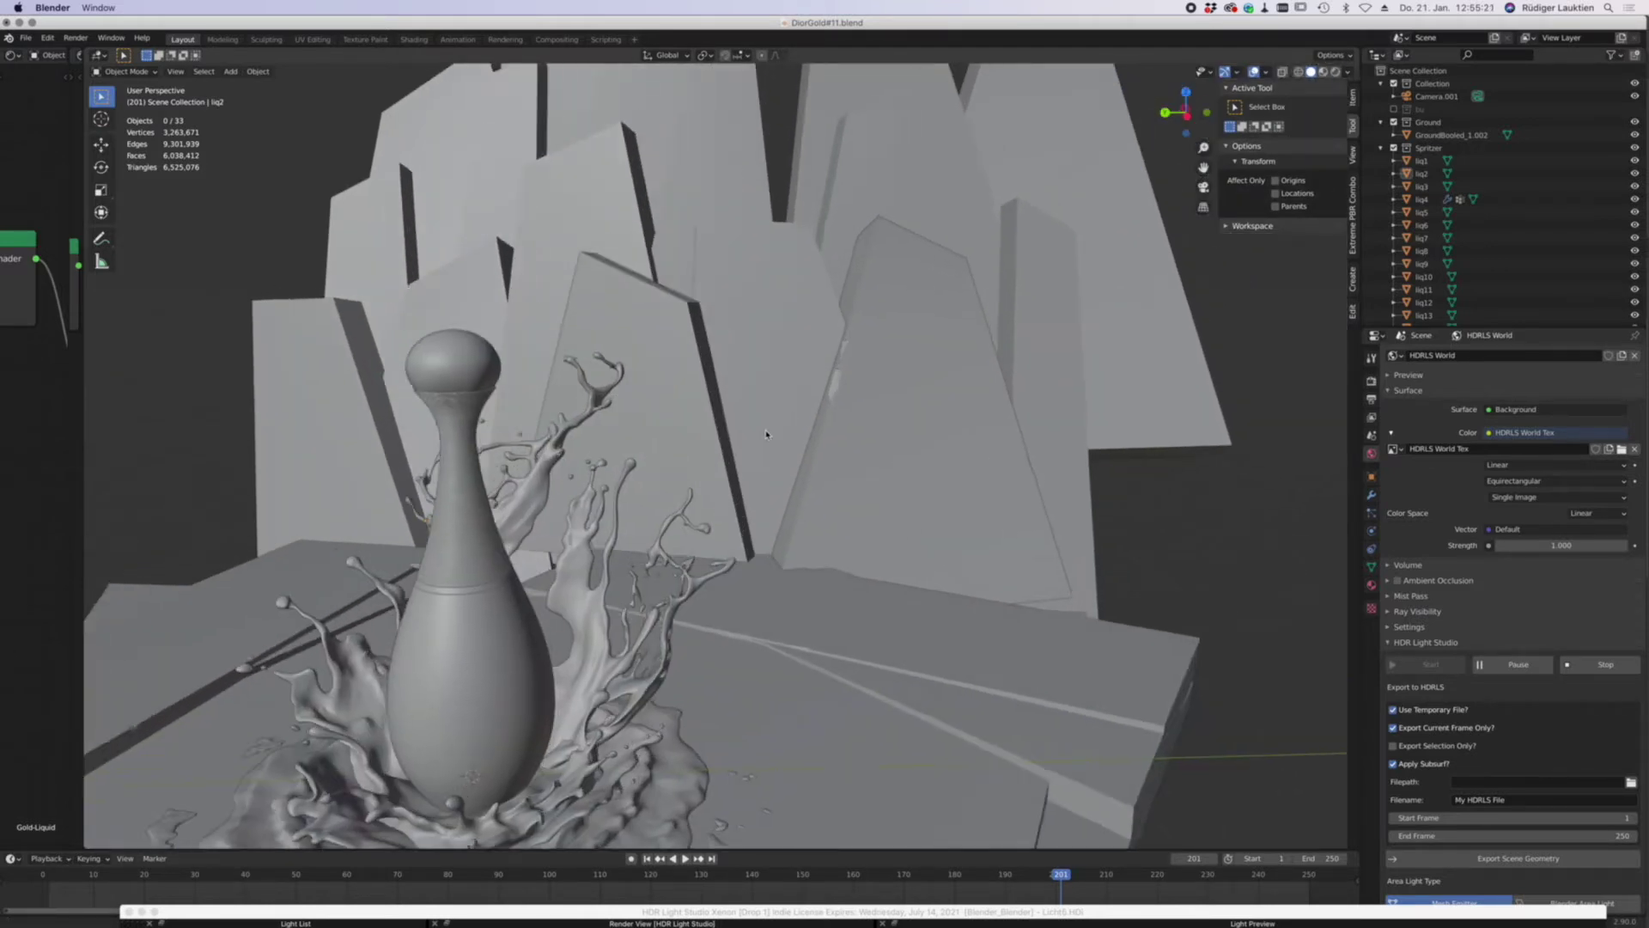
scroll(904, 350, down, 4)
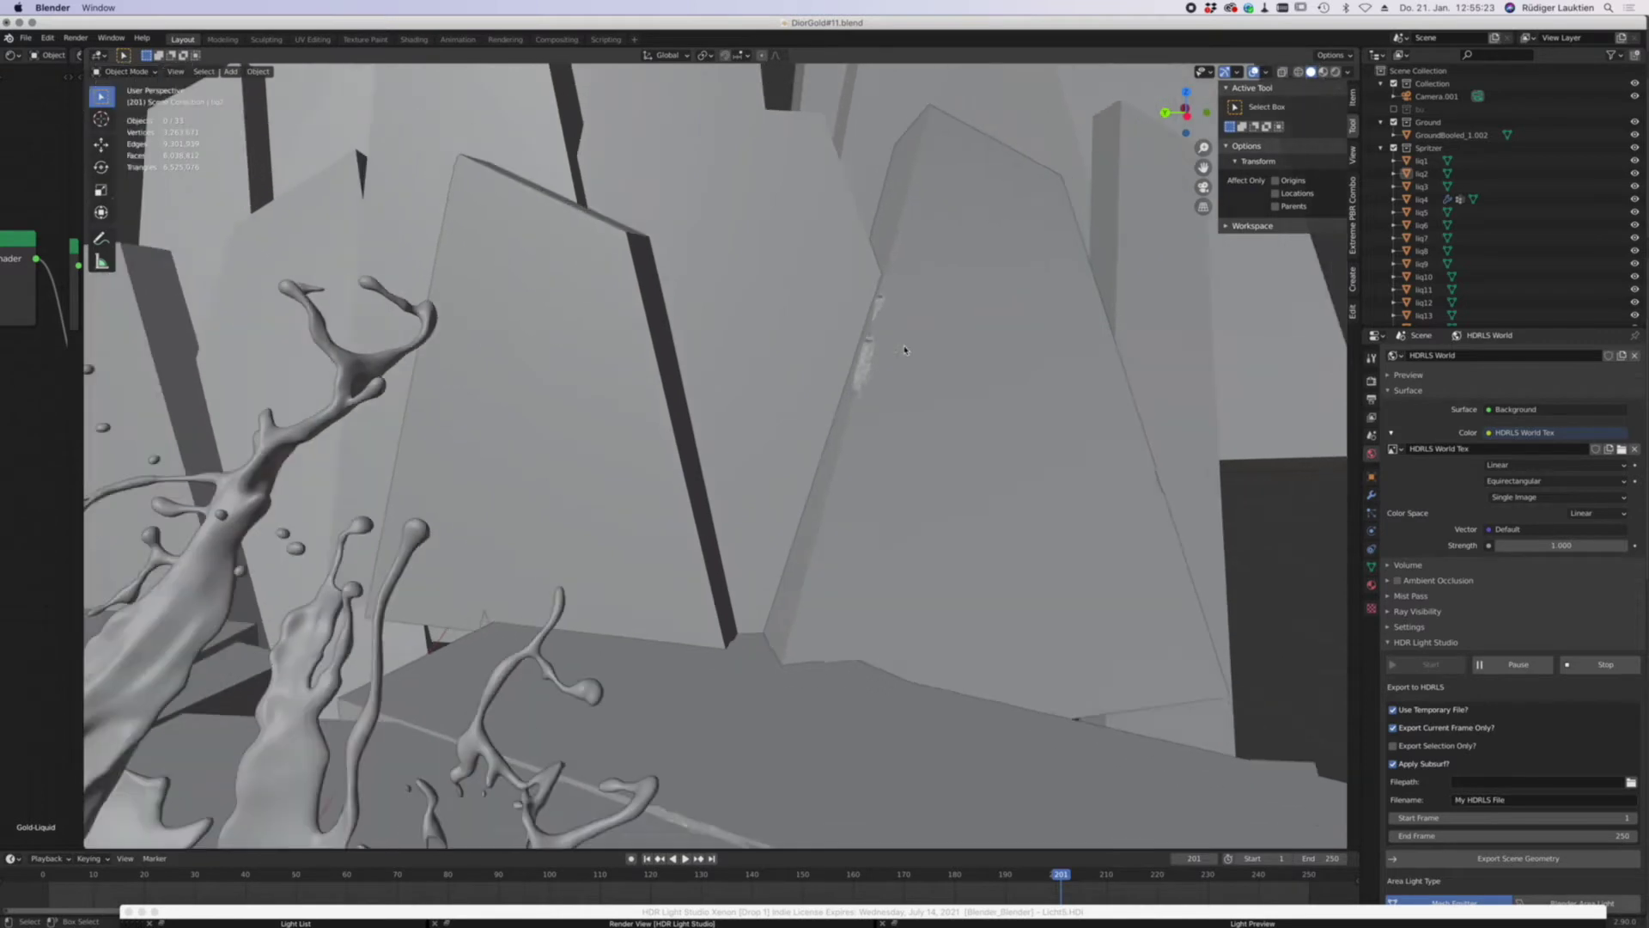
scroll(871, 358, up, 1)
scroll(855, 318, down, 6)
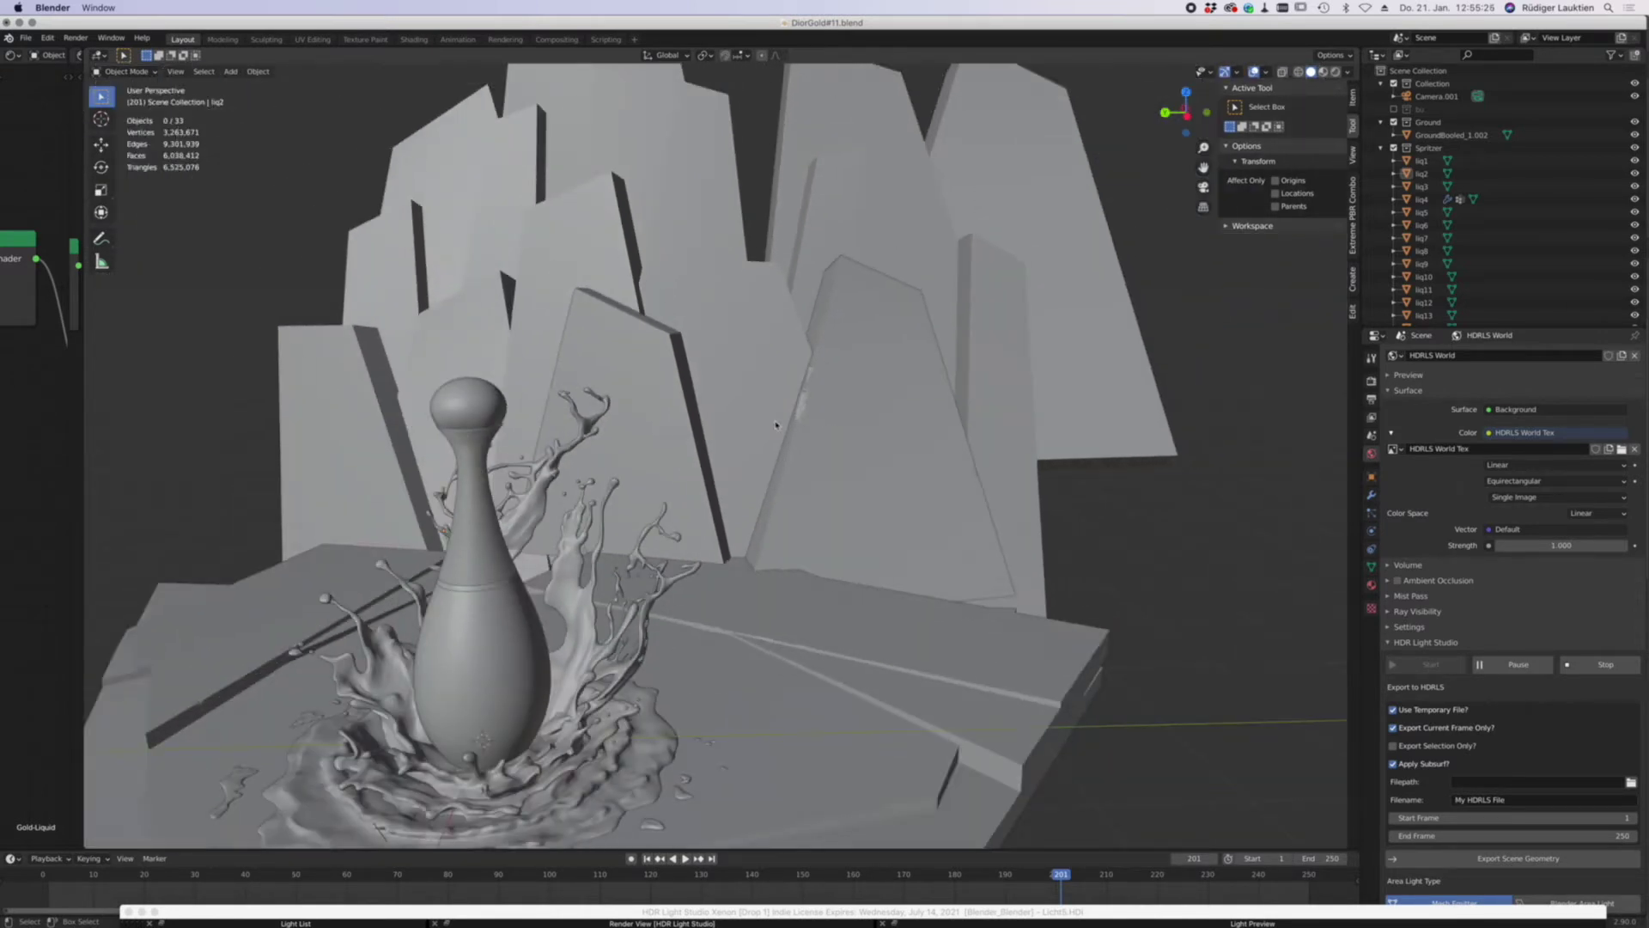
scroll(750, 490, down, 4)
scroll(764, 584, up, 6)
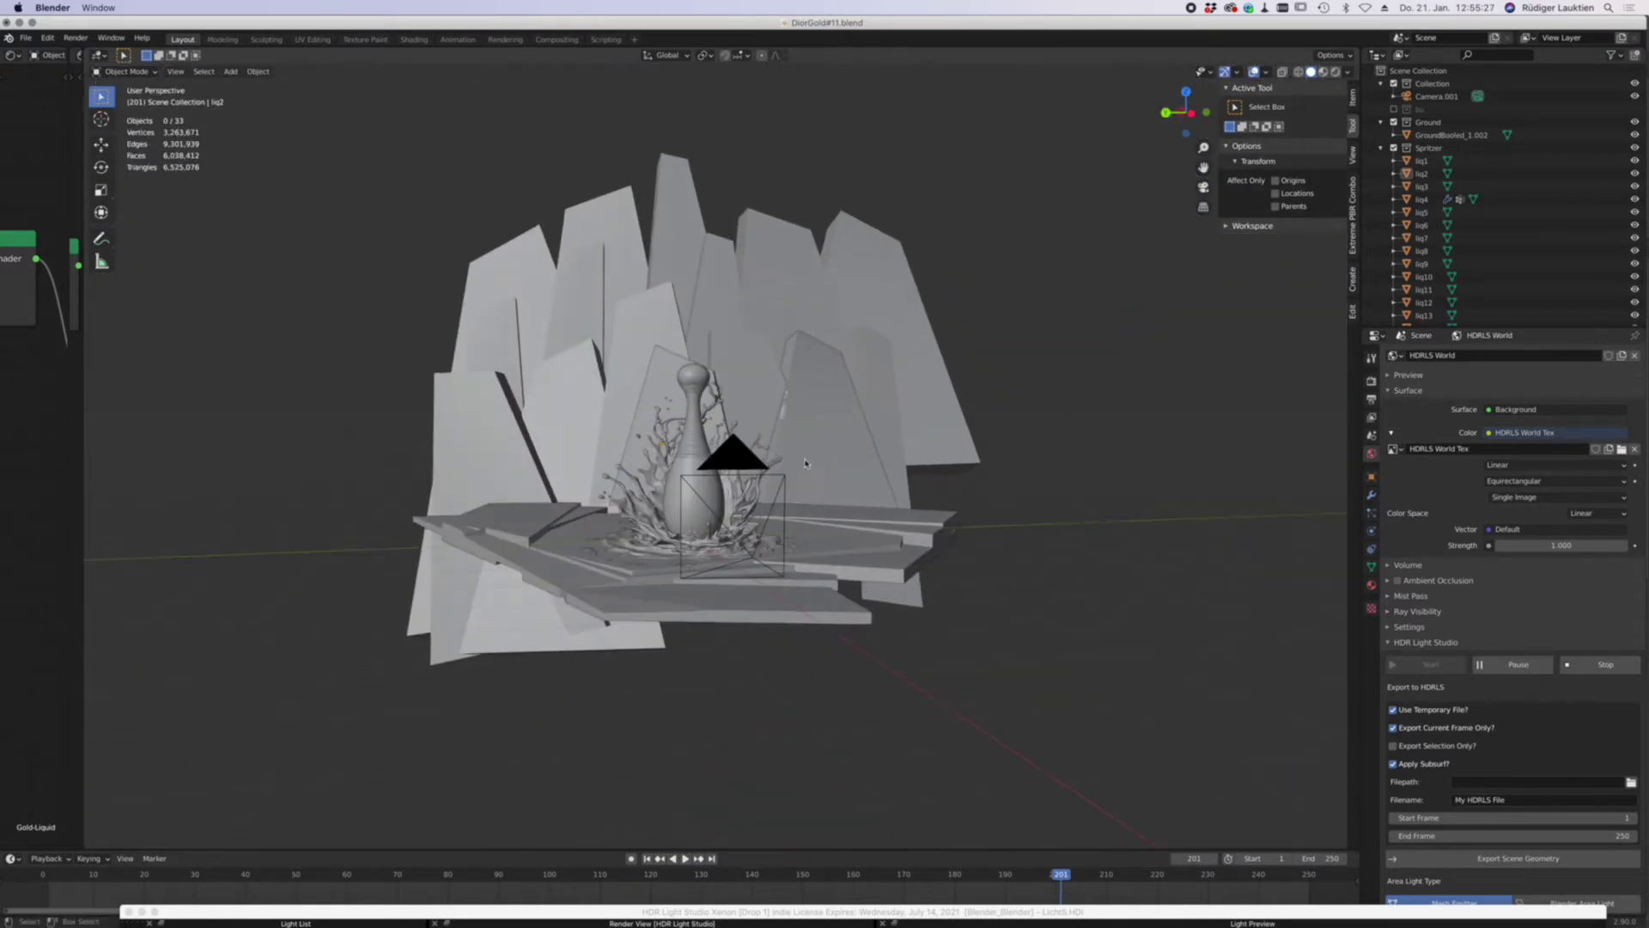
- Inspect the chipped edges of the stone floor slabs in front of the bottle up close
scroll(775, 660, down, 3)
scroll(876, 627, up, 8)
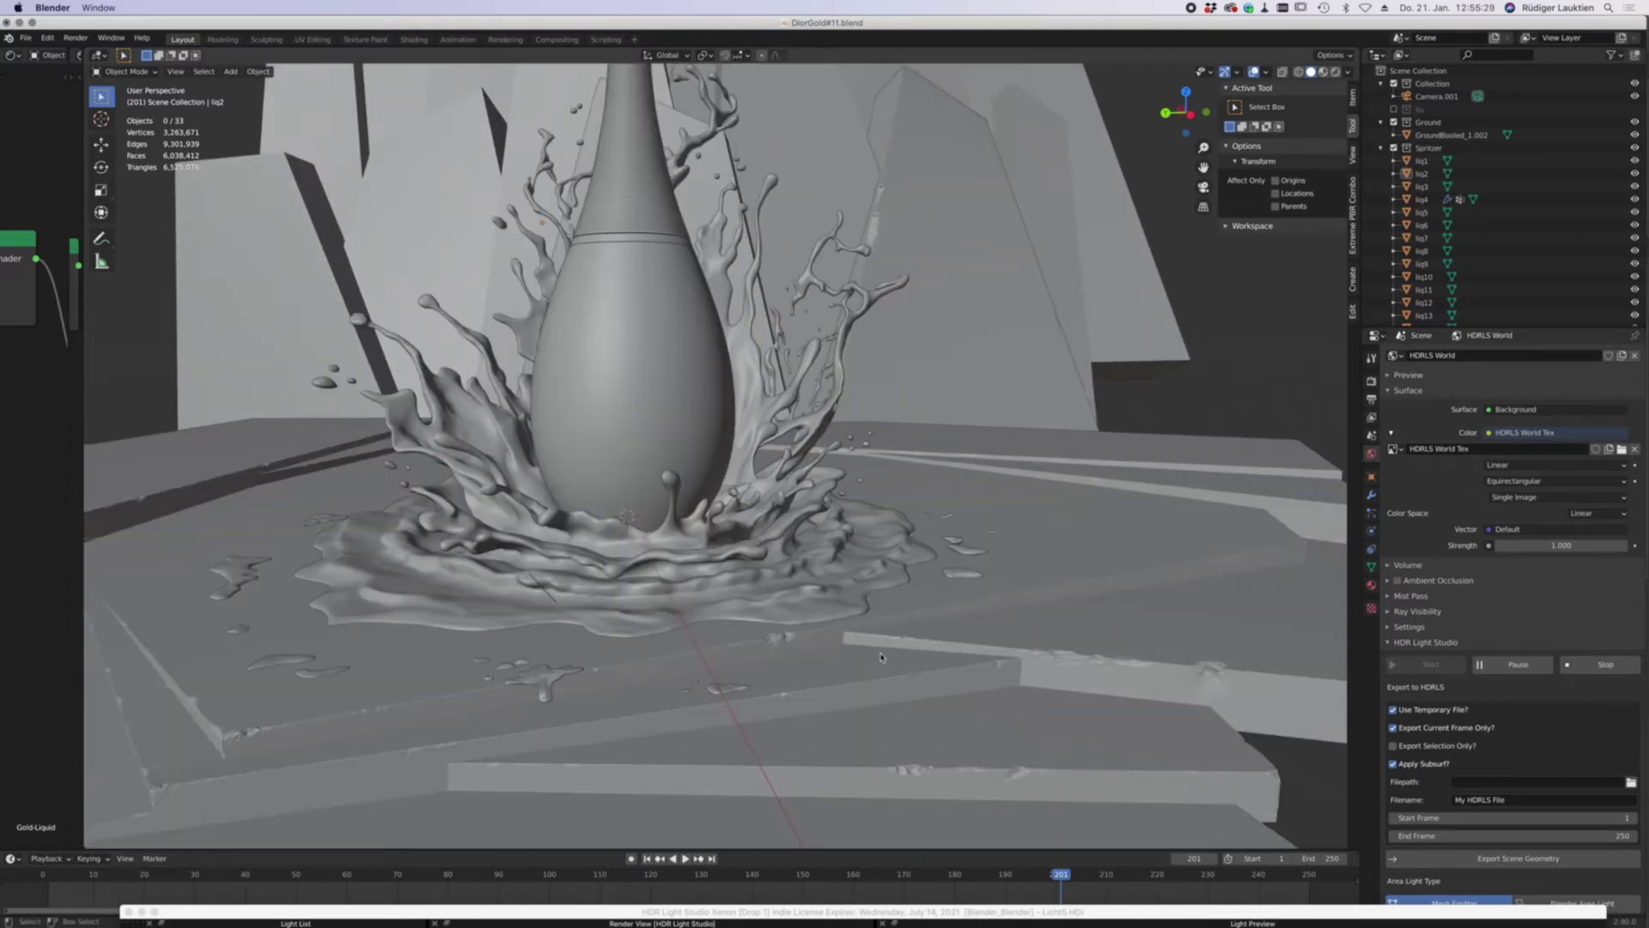
scroll(979, 595, up, 3)
scroll(1005, 549, up, 4)
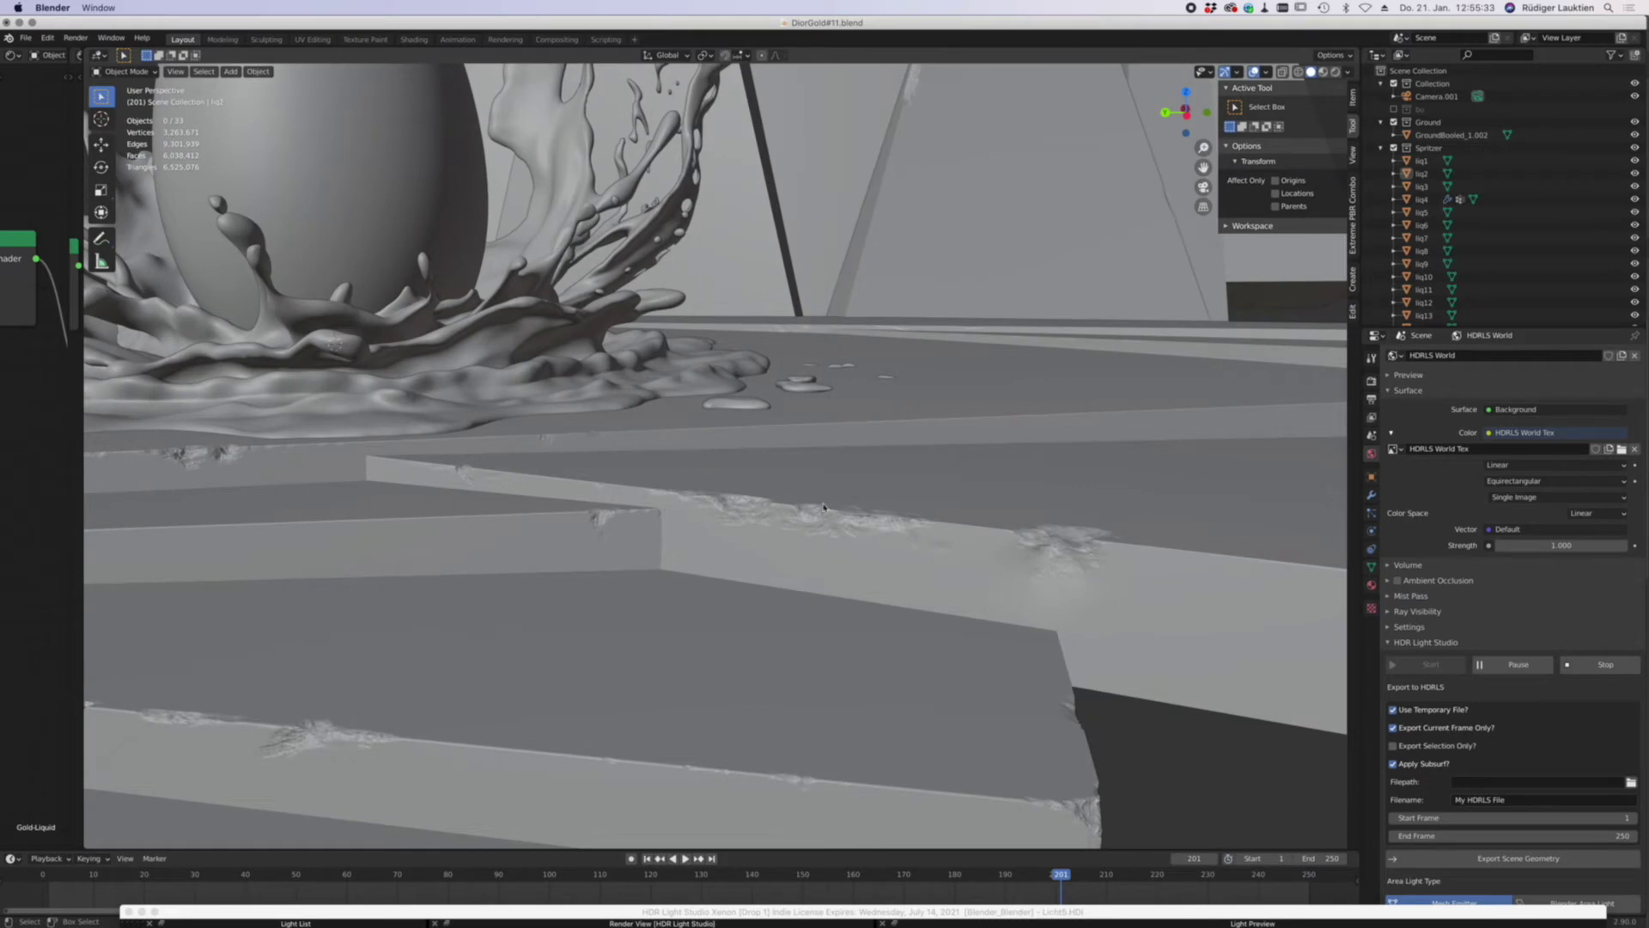
- Examine the stone slabs around the bottle, their chipped edges and the liquid puddles lying on them from several sides
scroll(494, 516, down, 1)
scroll(515, 524, up, 4)
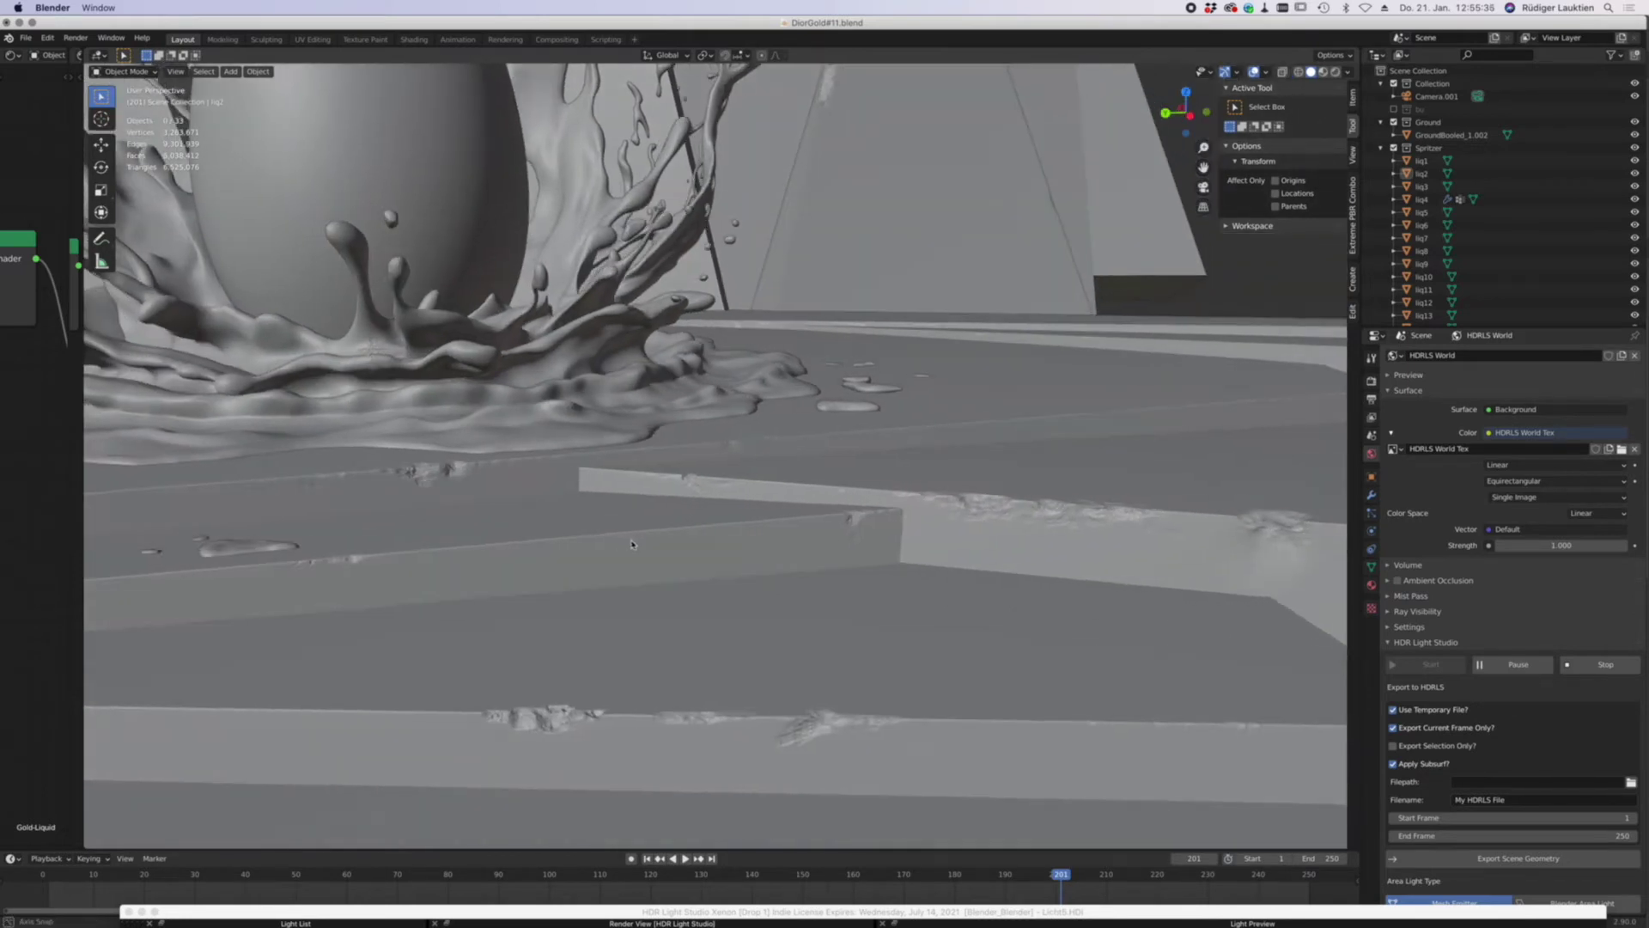
scroll(649, 553, up, 3)
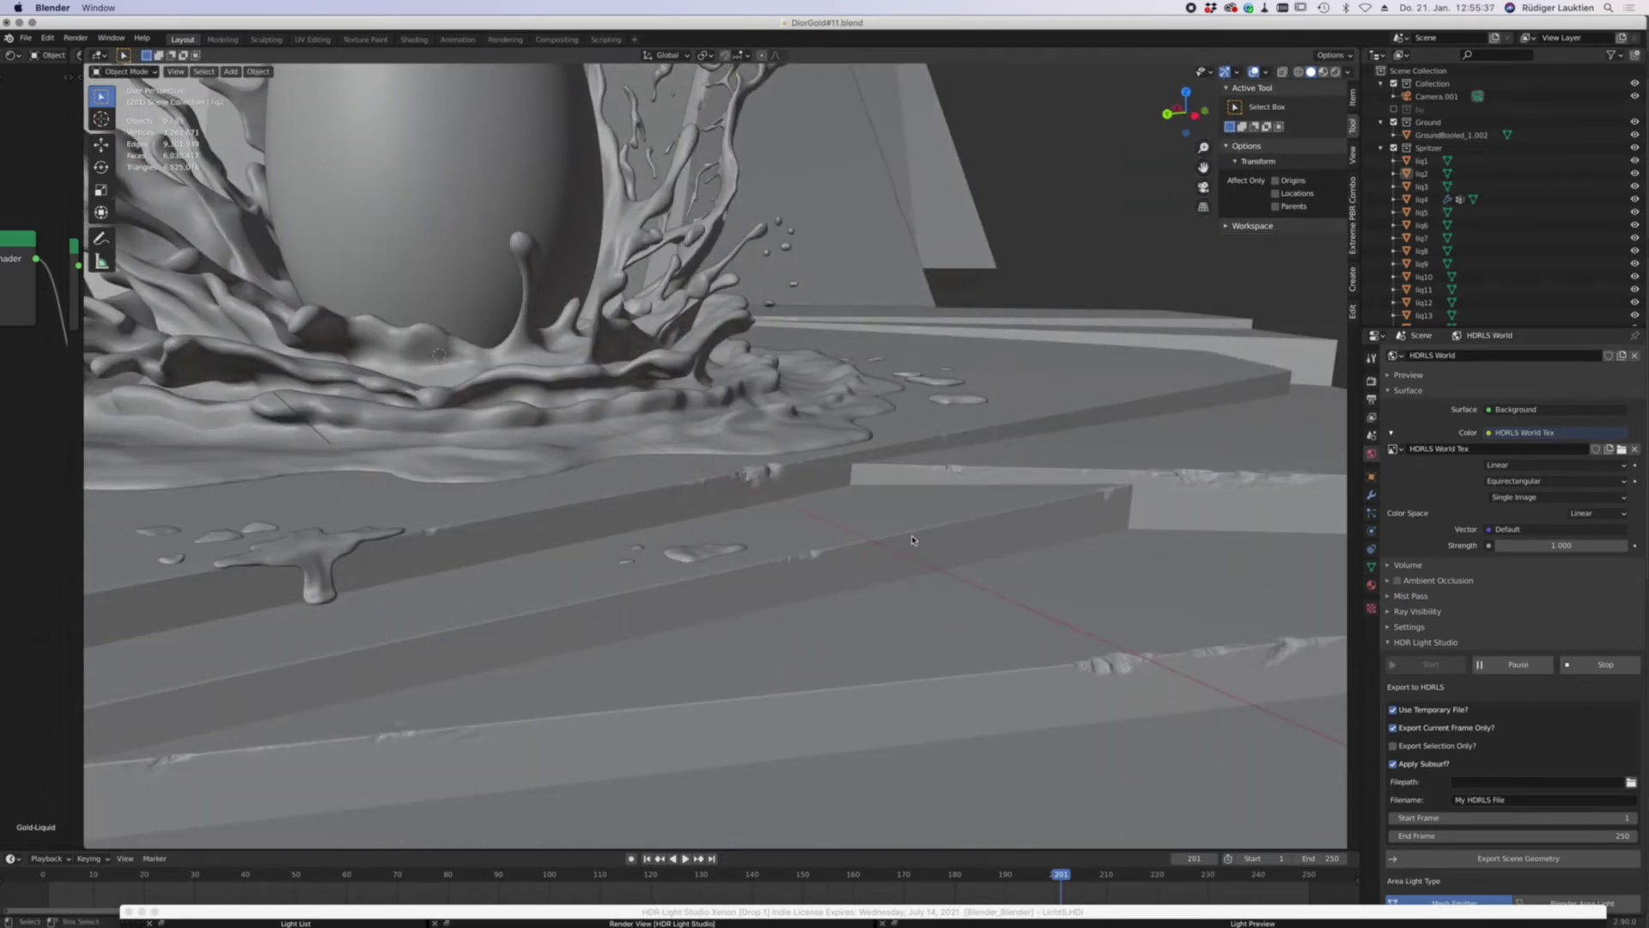
scroll(945, 537, right, 5)
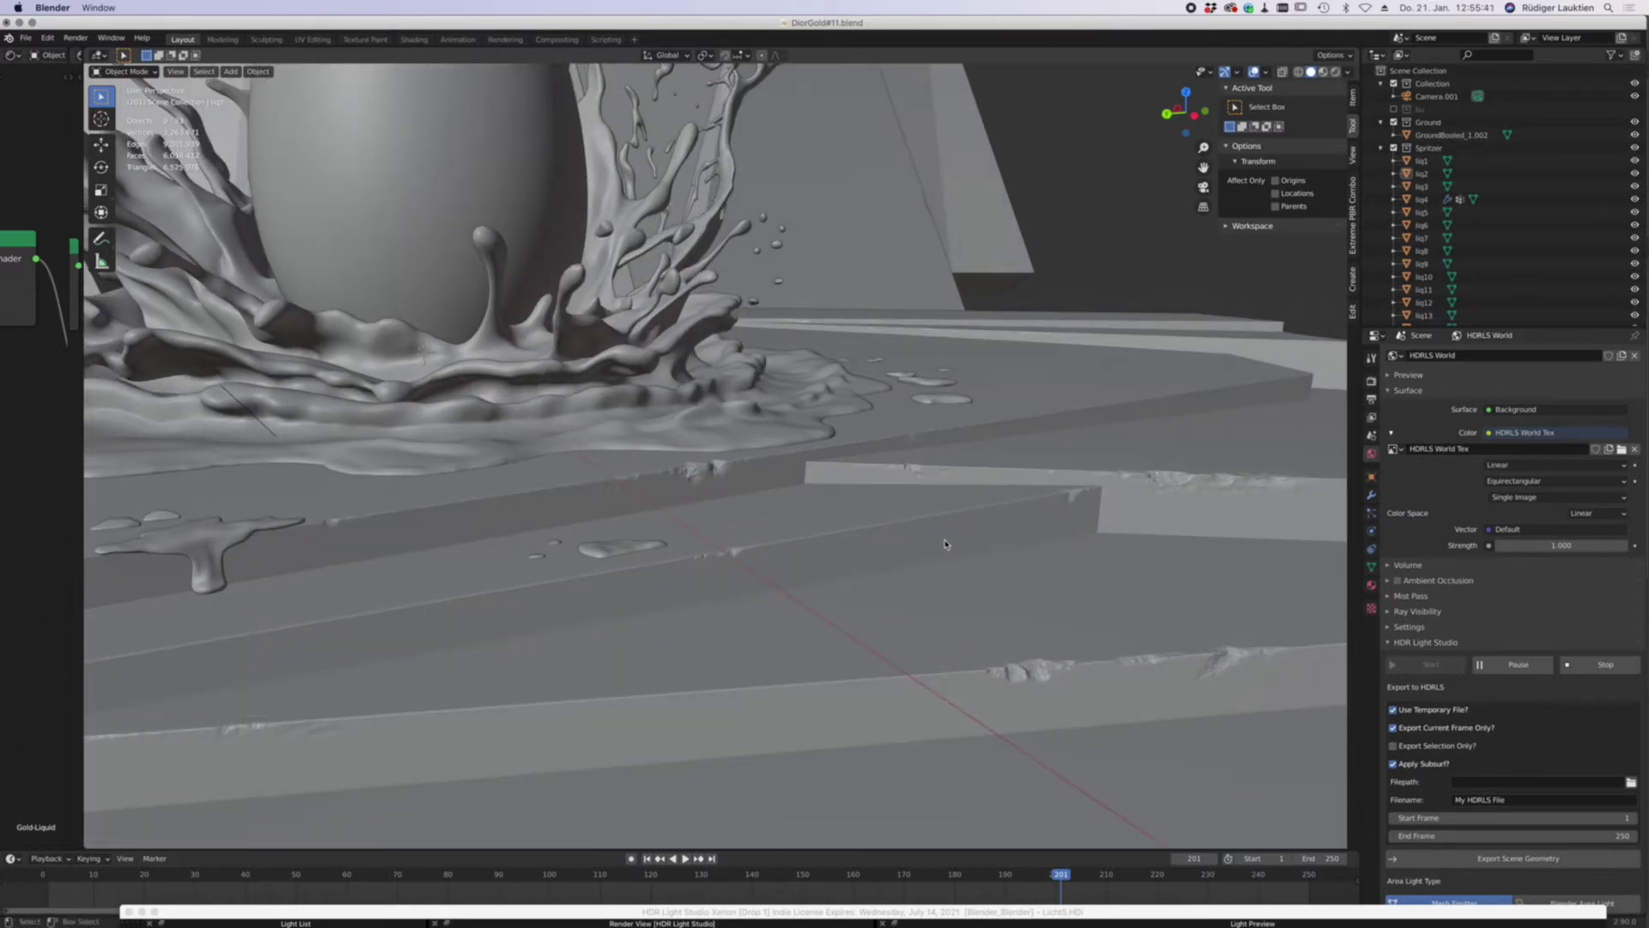
scroll(915, 550, left, 10)
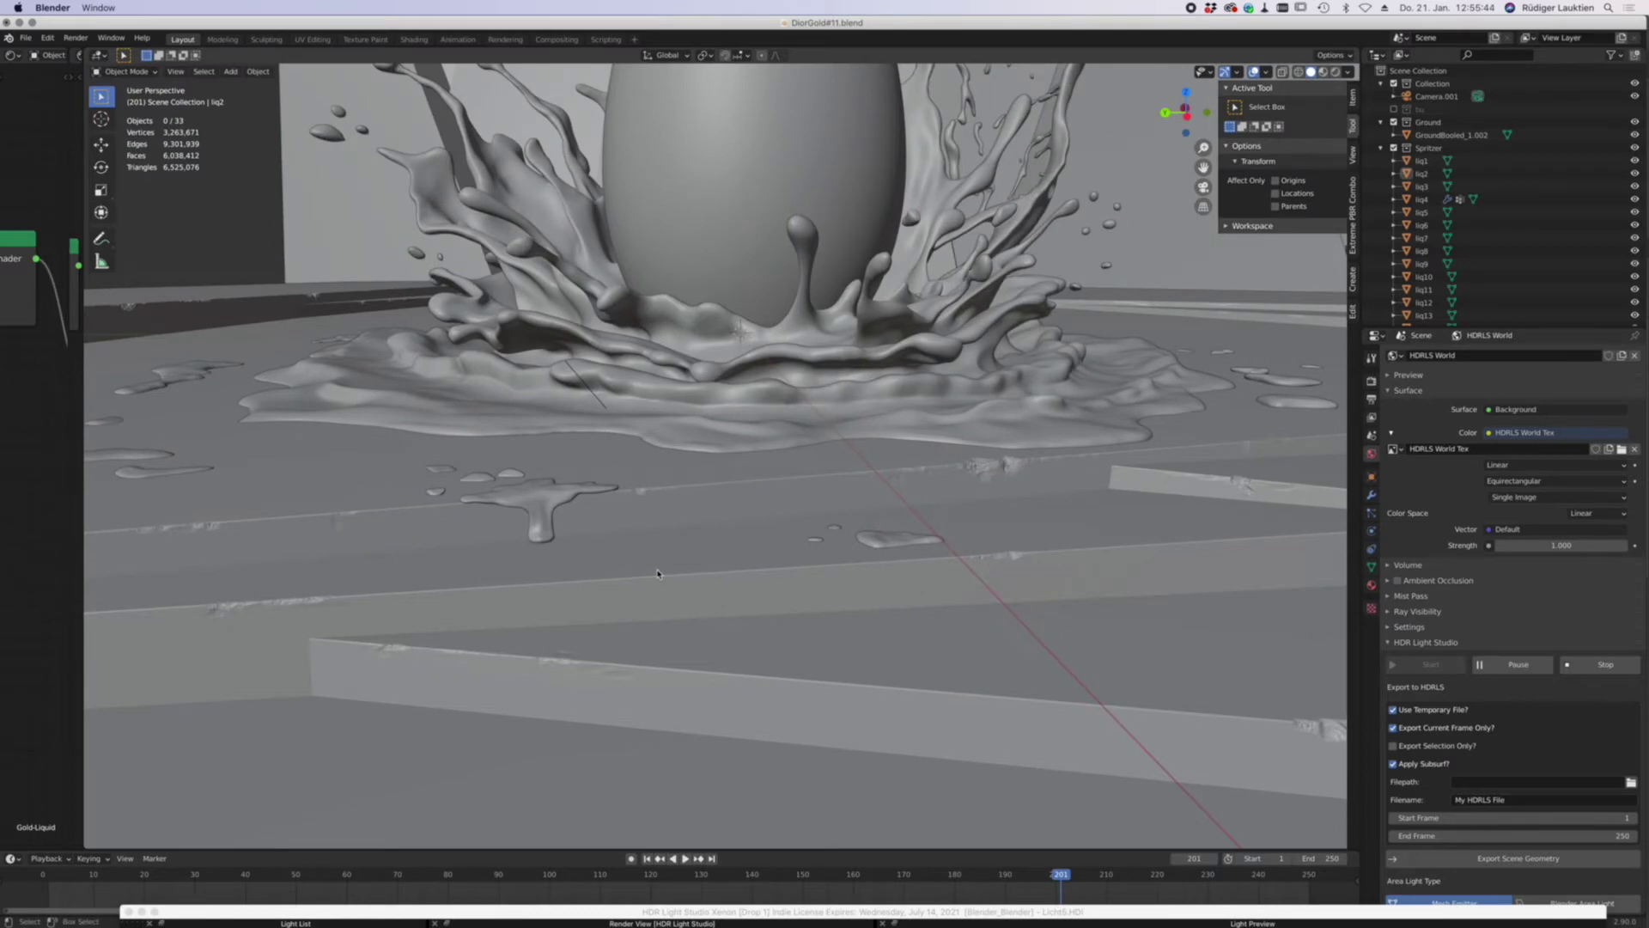
scroll(657, 574, left, 10)
middle_drag(767, 574, 706, 533)
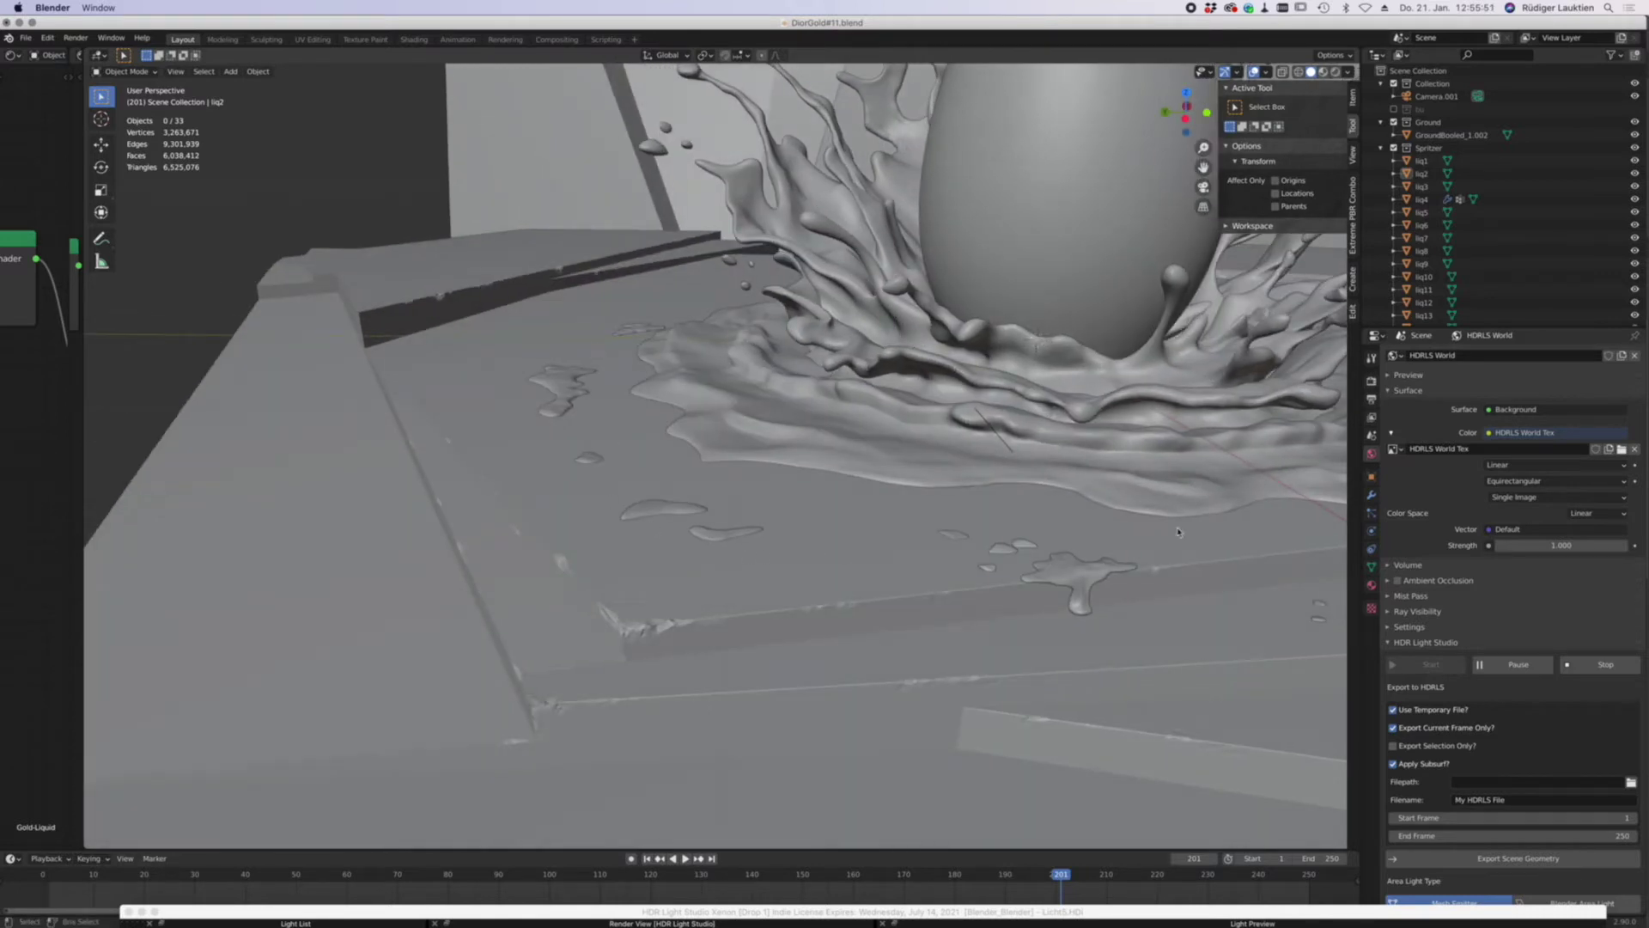
scroll(1178, 531, down, 5)
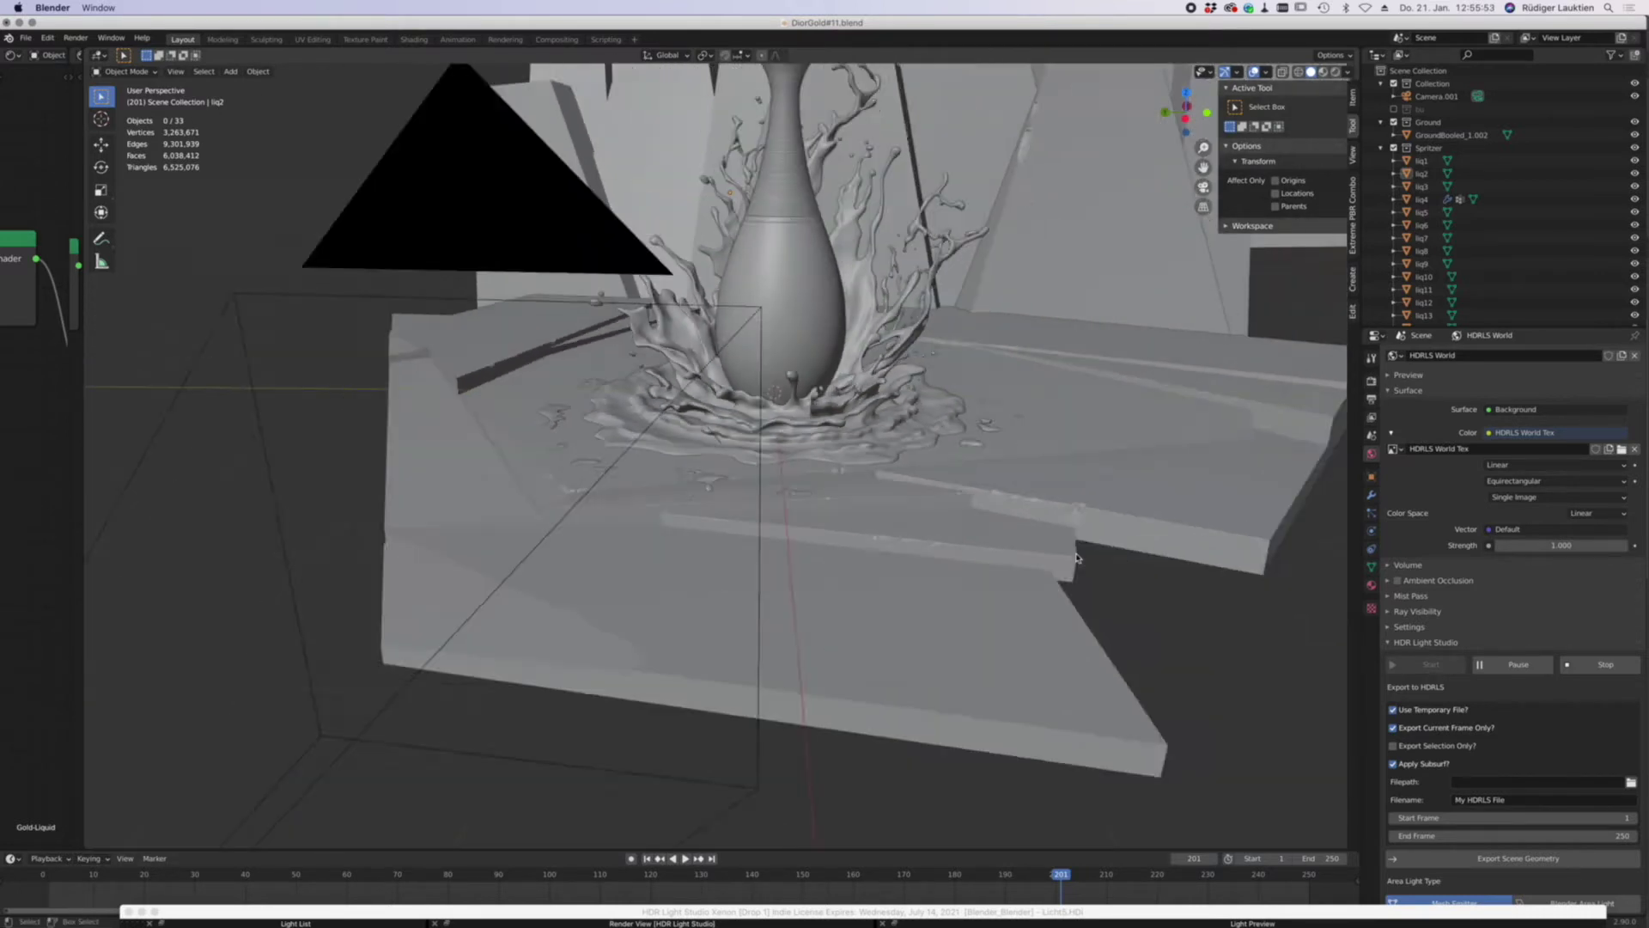
- Switch the viewport to rendered shading and frame the lit bottle and splash through the camera
scroll(1077, 559, down, 3)
key(z)
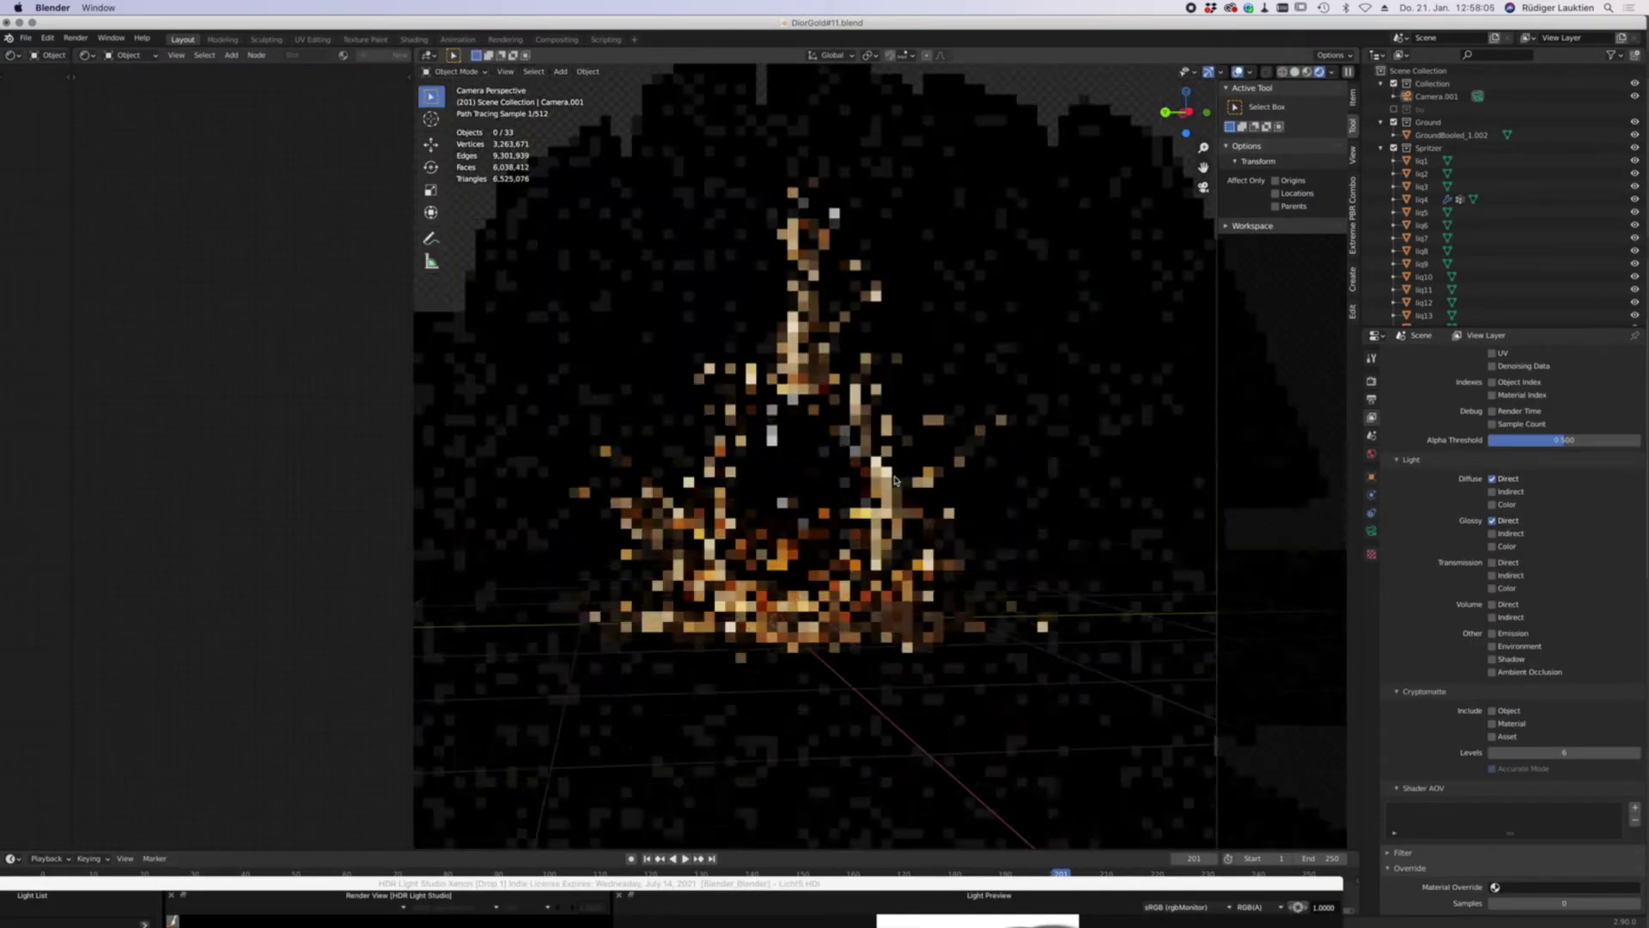
scroll(894, 479, up, 2)
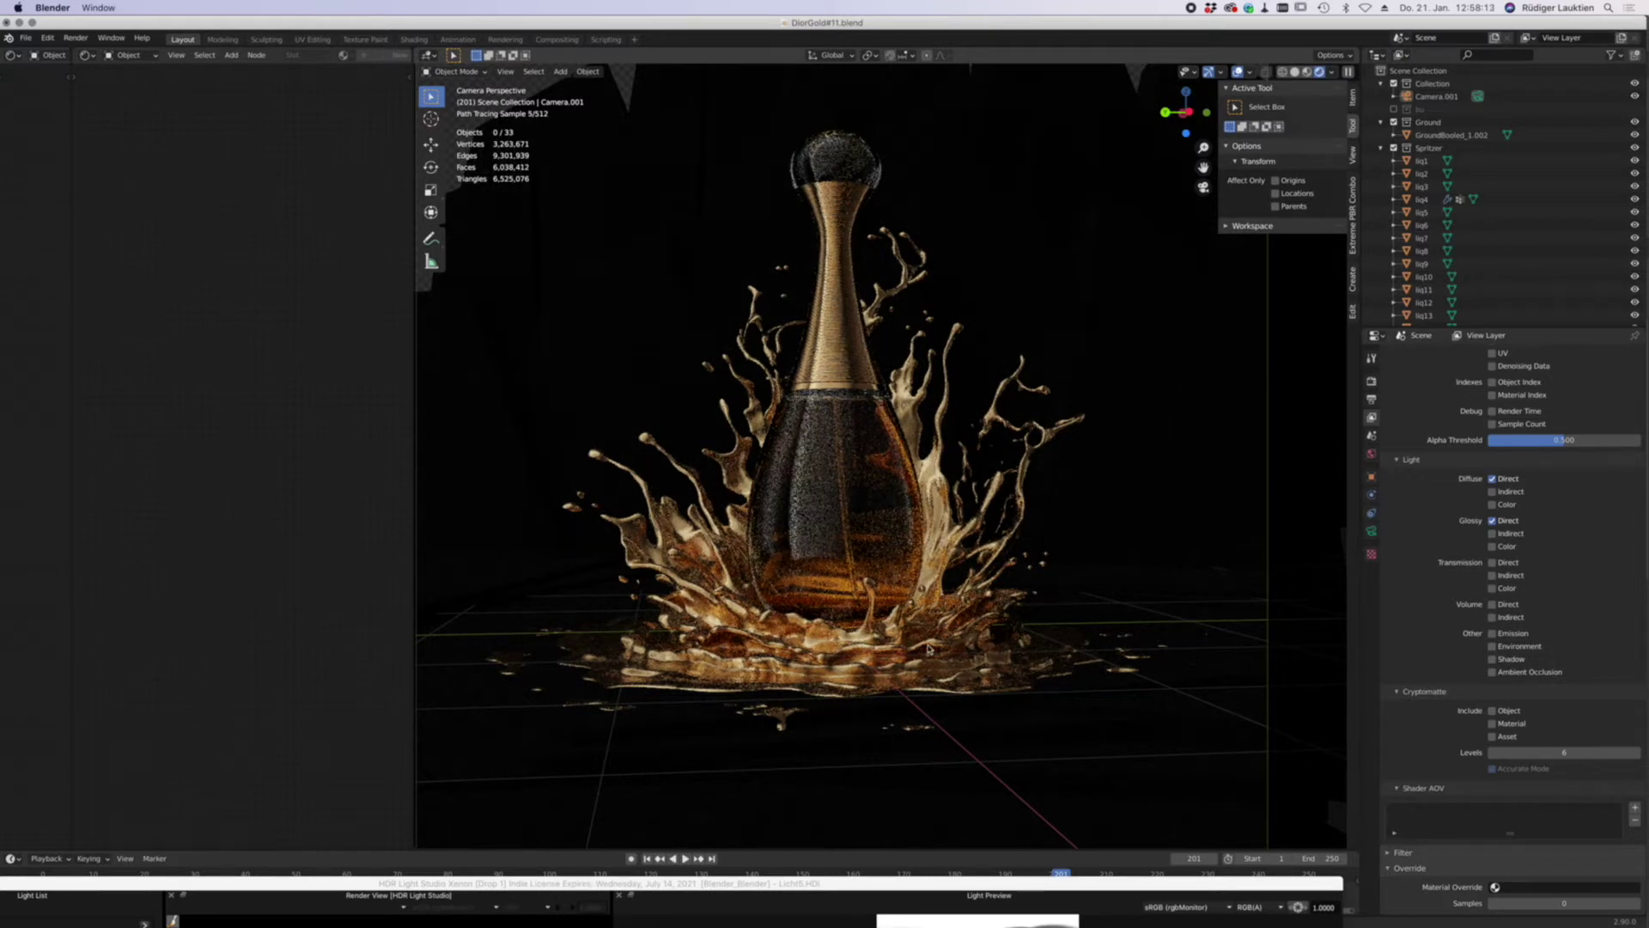
- Switch to HDR Light Studio, shrink its window and place it so the rendered bottle stays visible beside the light list
drag(950, 883, 1076, 199)
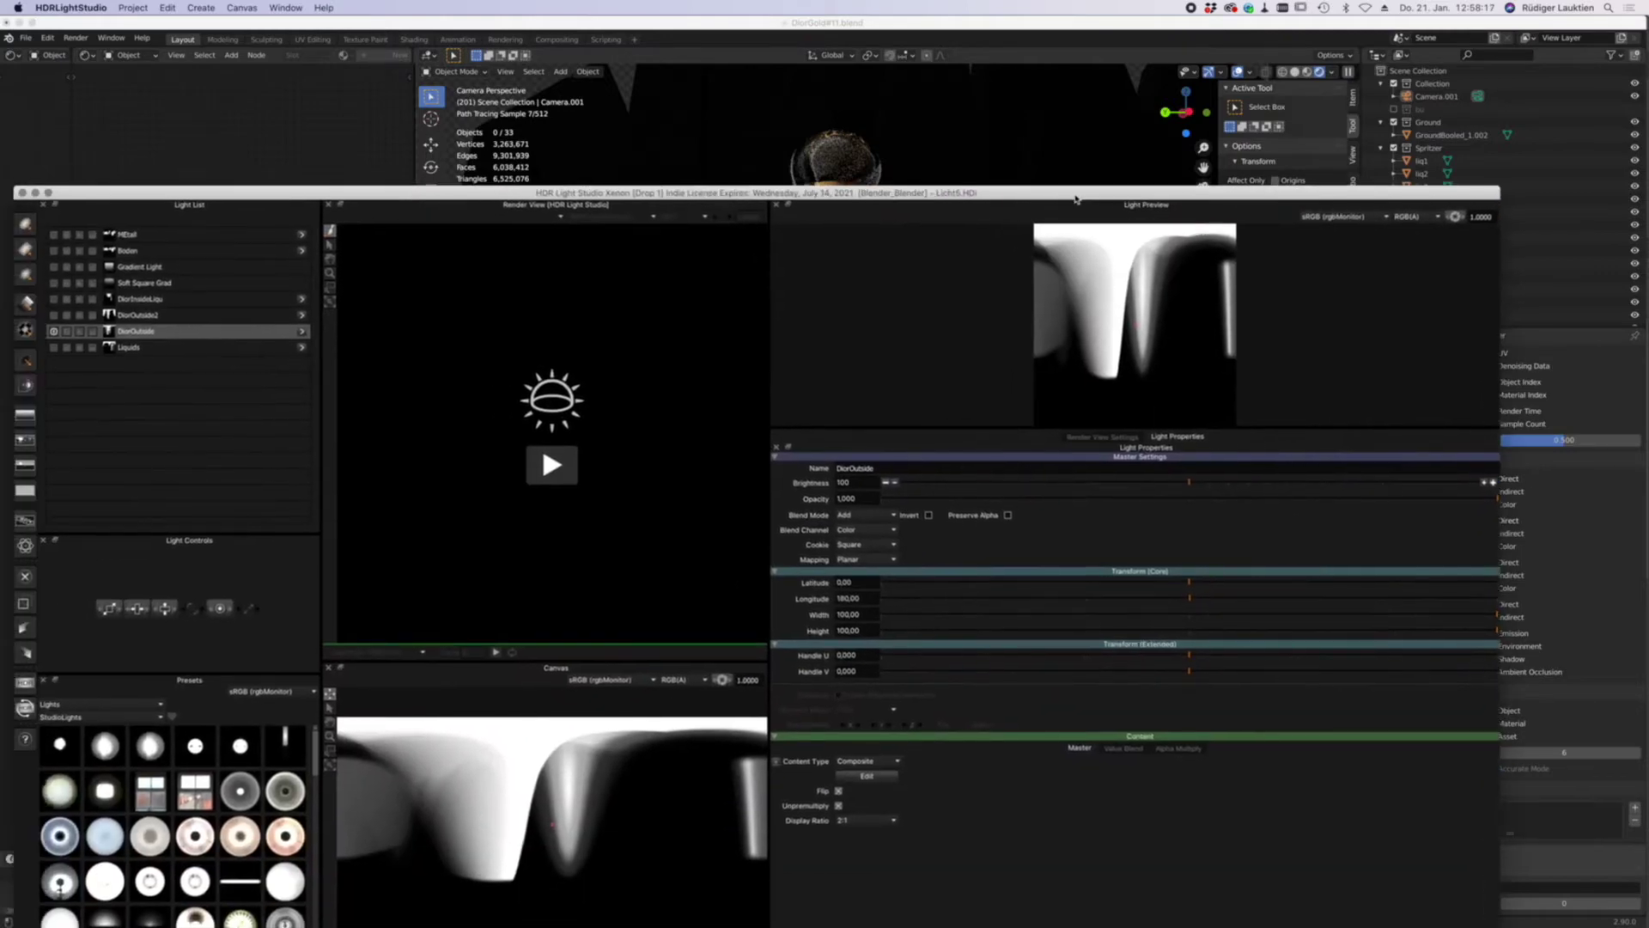
drag(1501, 185, 1349, 397)
drag(560, 400, 825, 234)
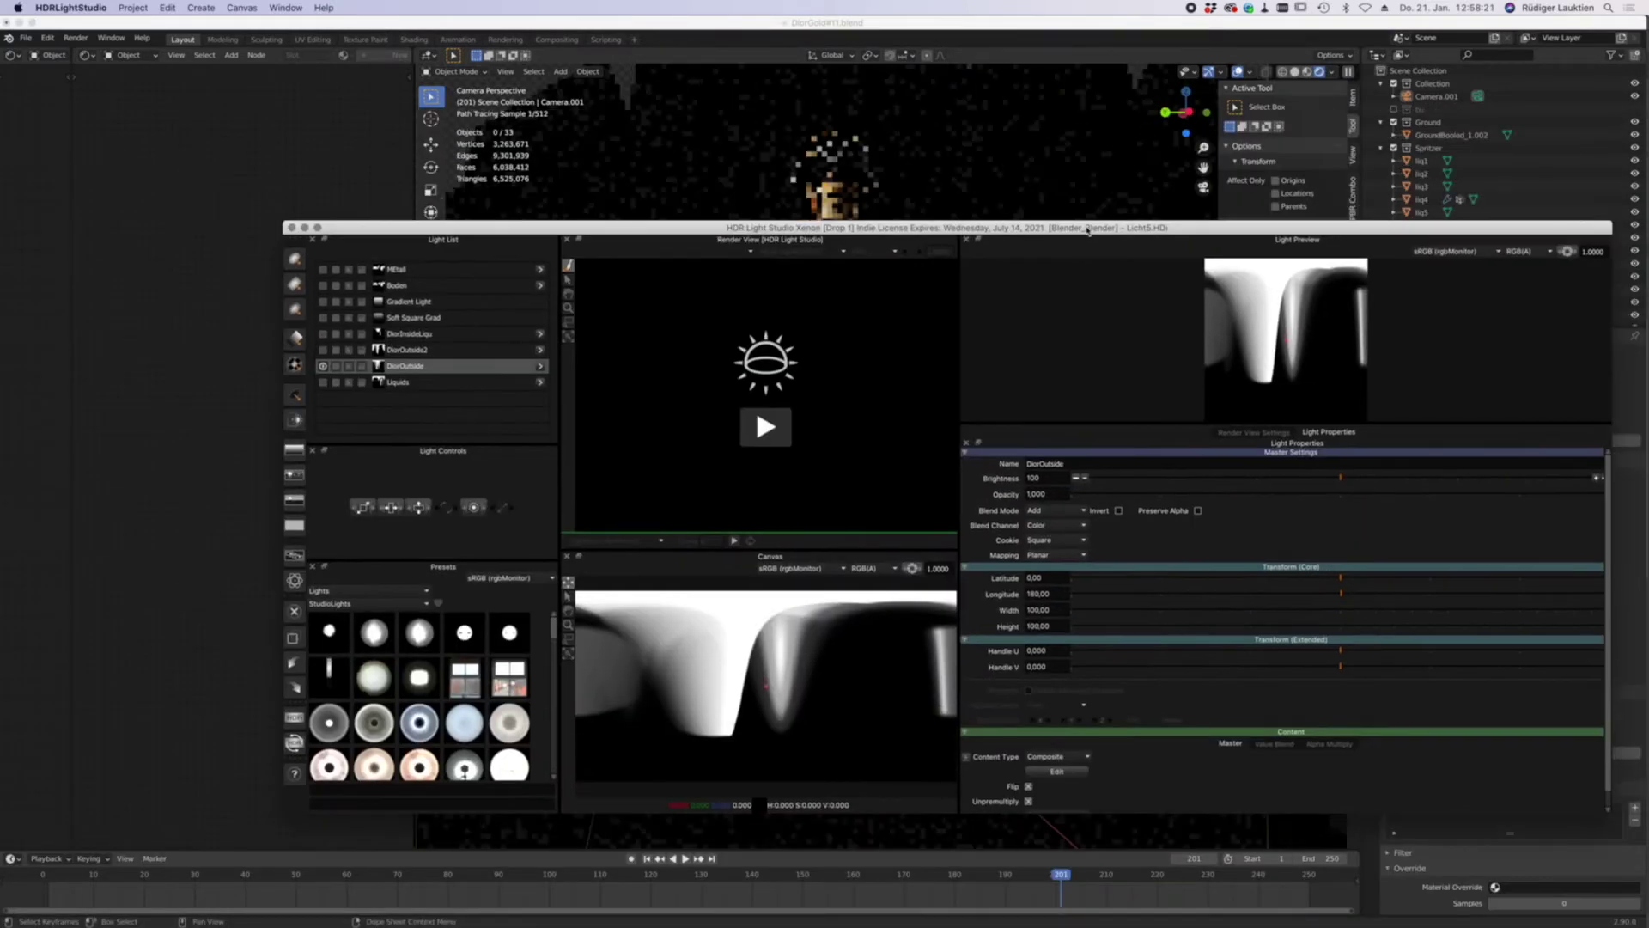
drag(760, 232, 1508, 158)
drag(1231, 146, 1239, 158)
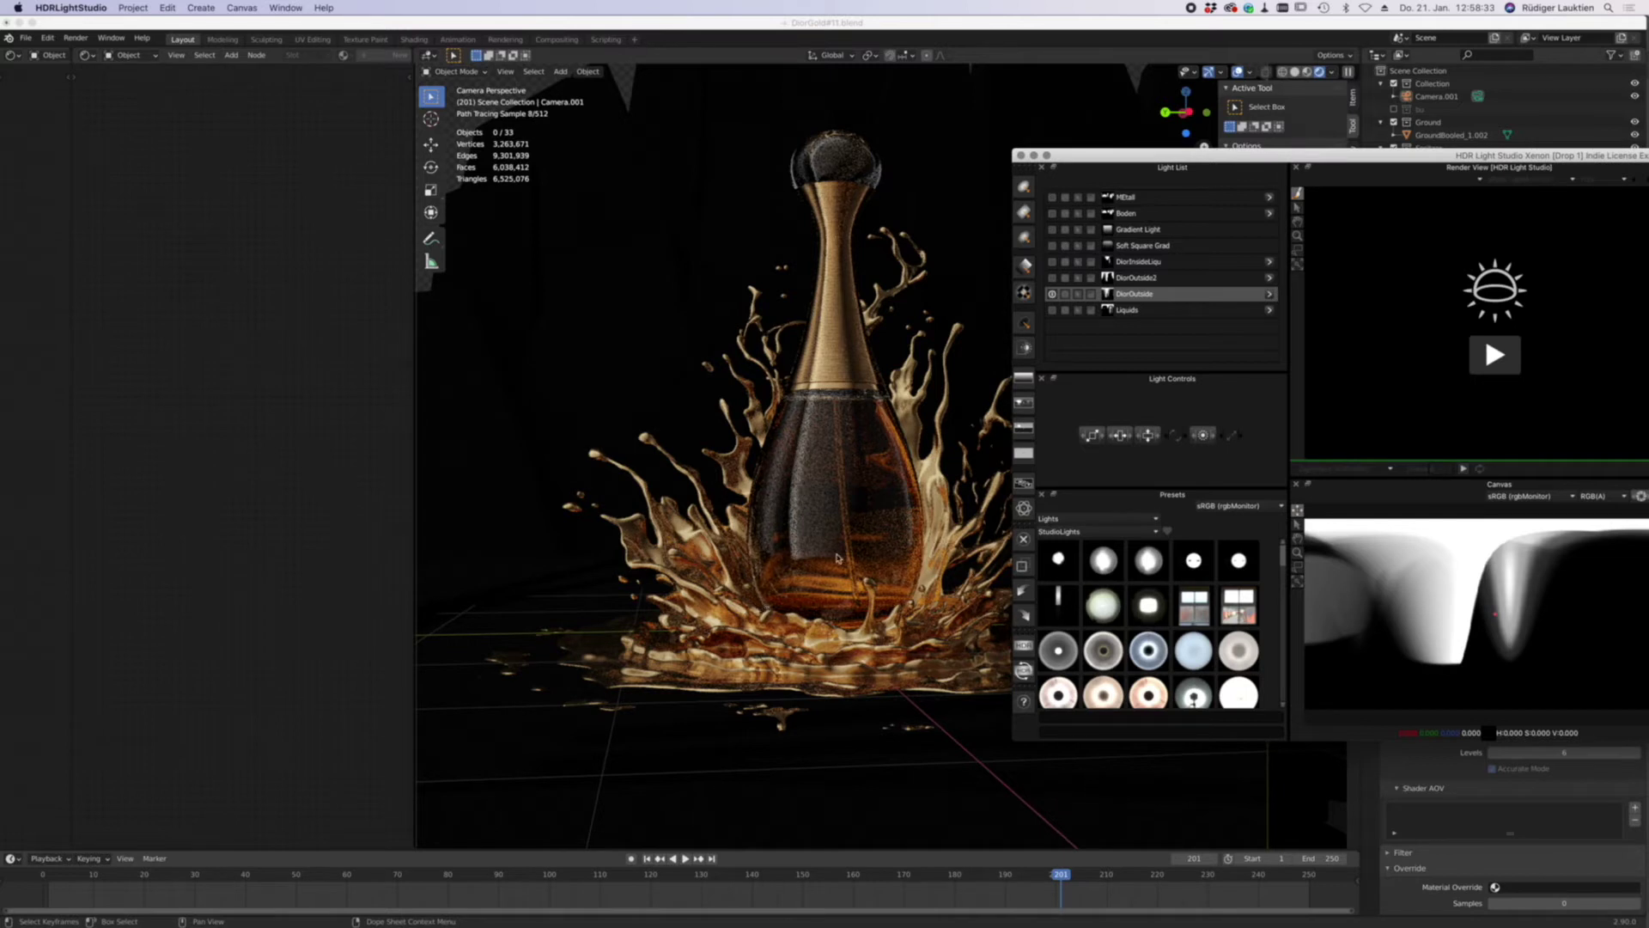
- Turn off the DiorOutside light and turn on the Liquids light, keeping the whole splash in view
mouse_move(1058, 300)
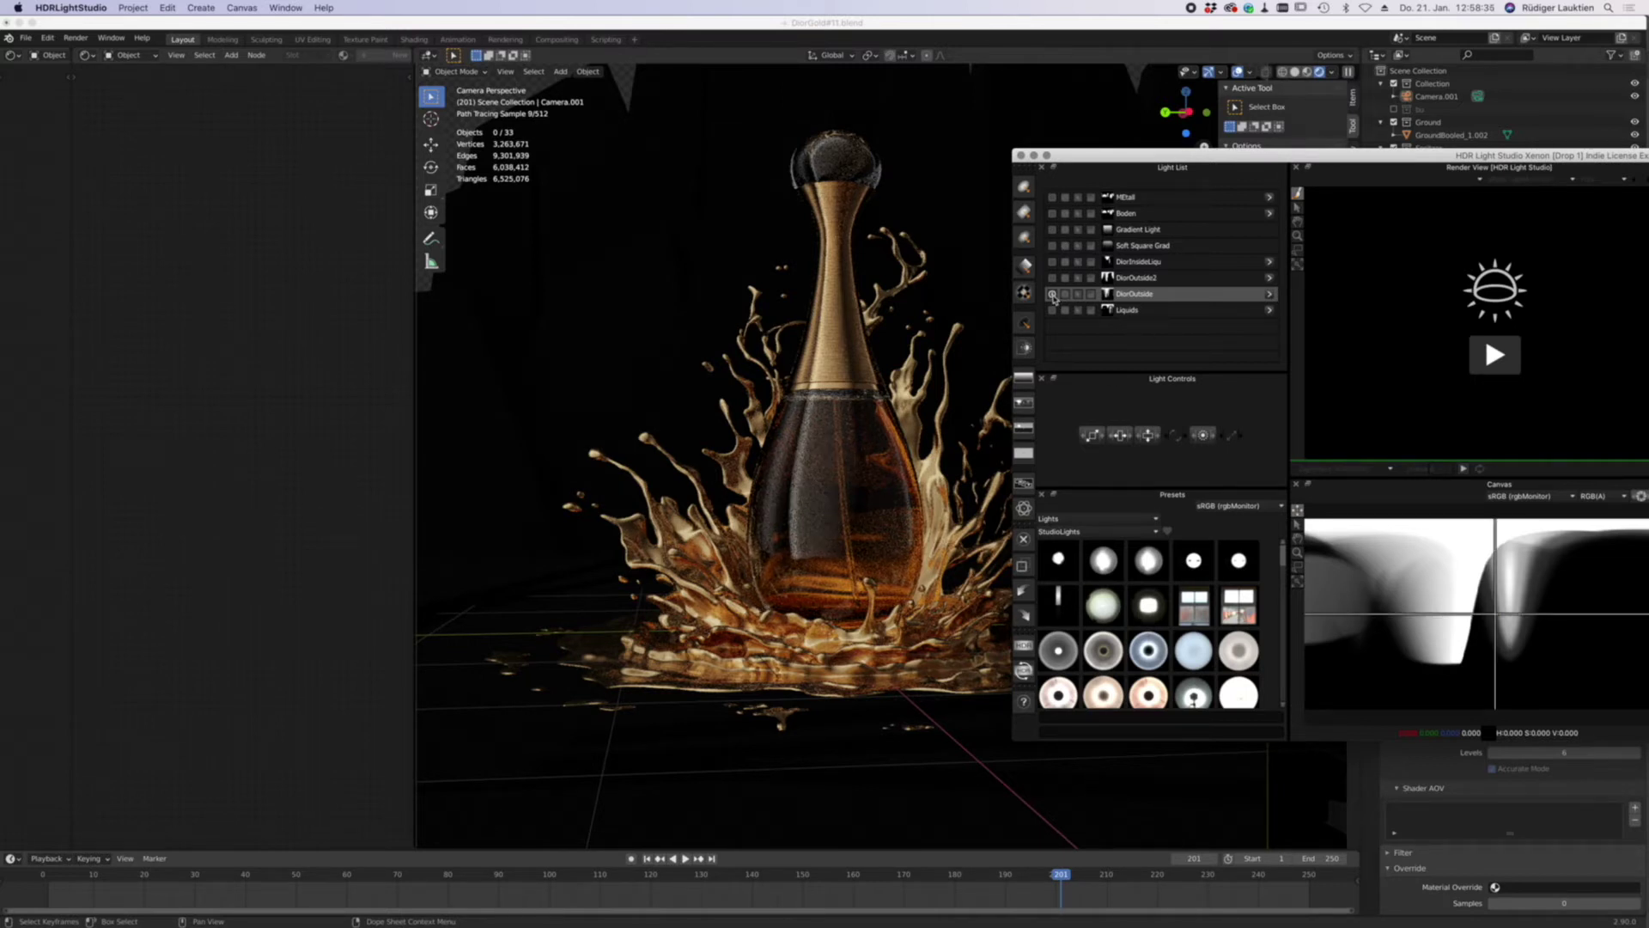
click(1052, 294)
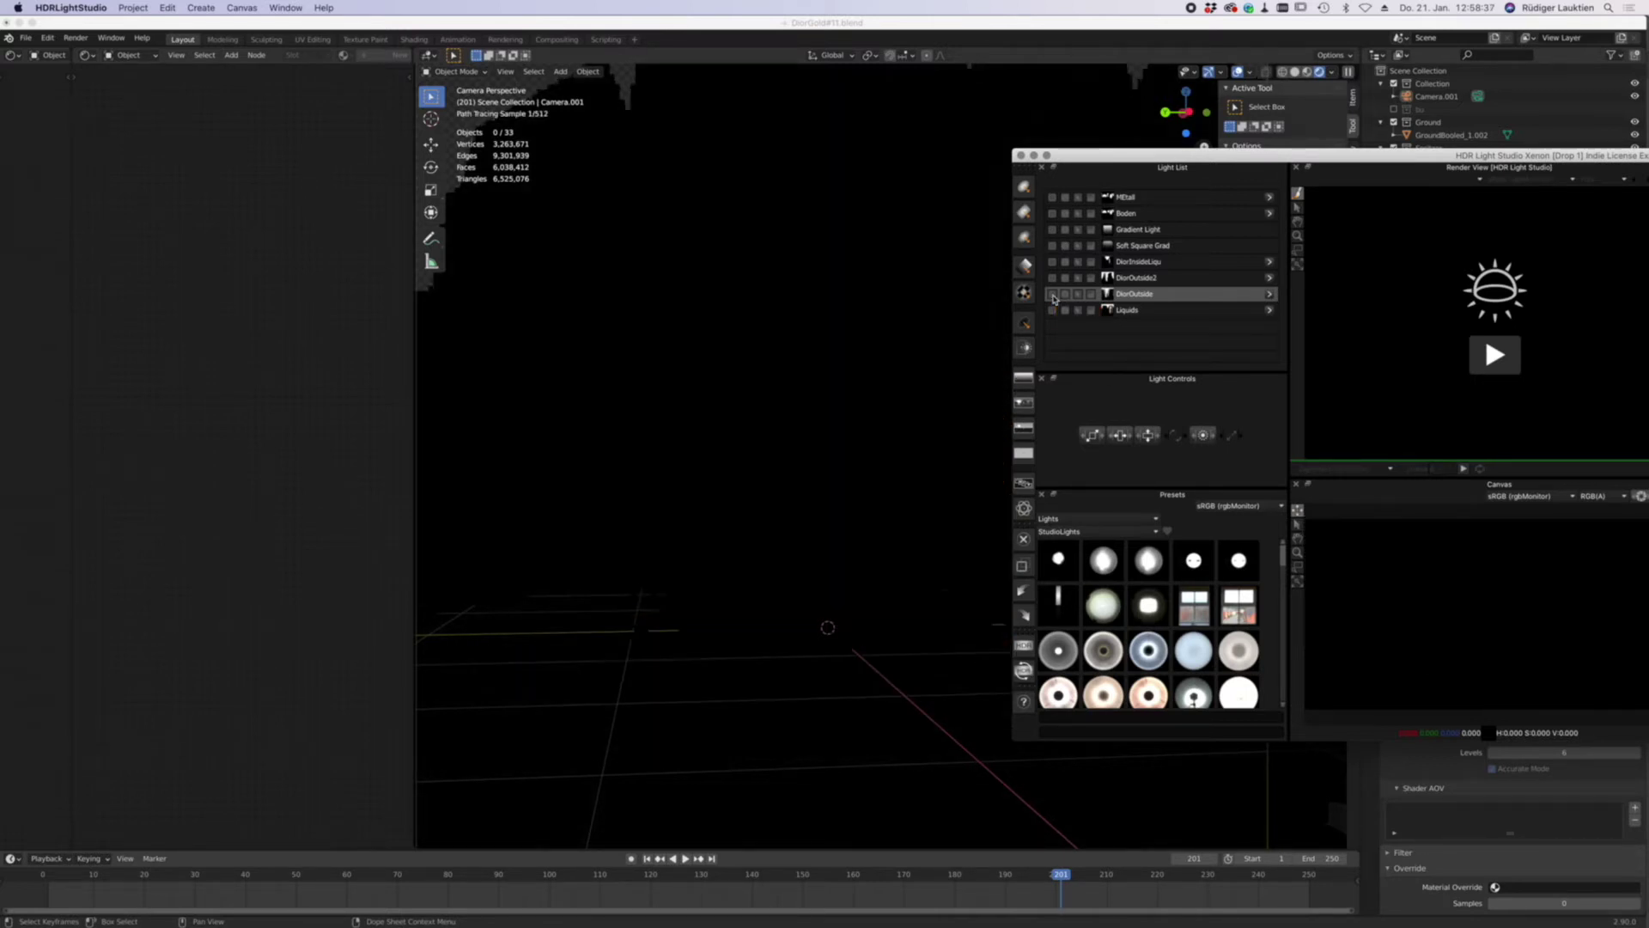
click(1052, 310)
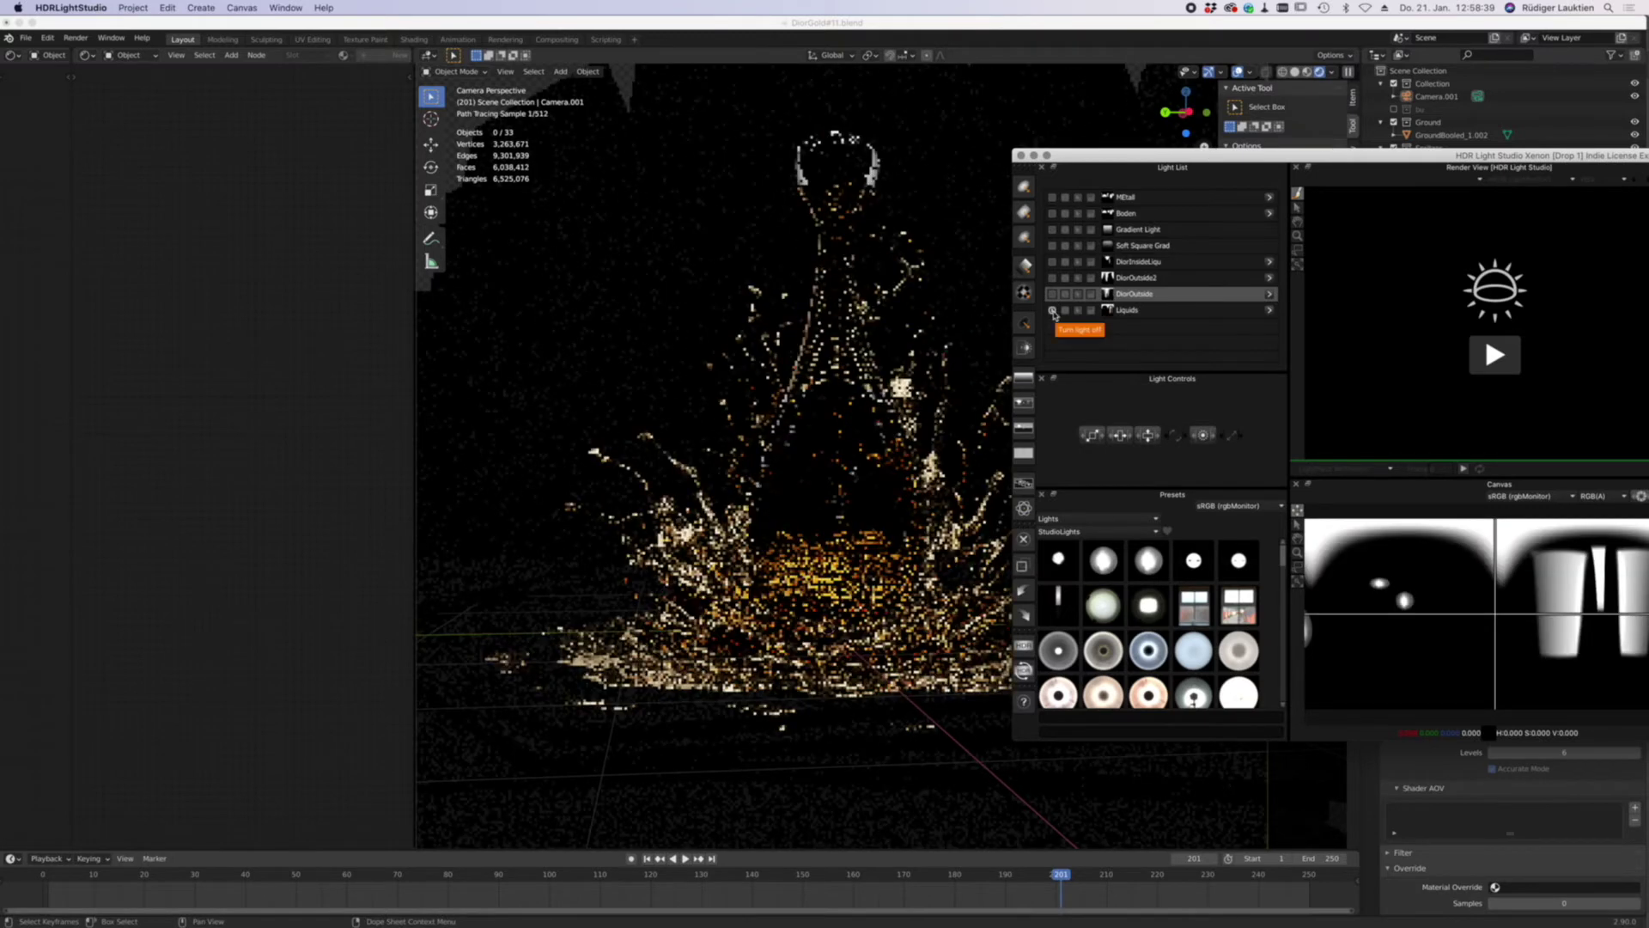
drag(1134, 156, 1230, 145)
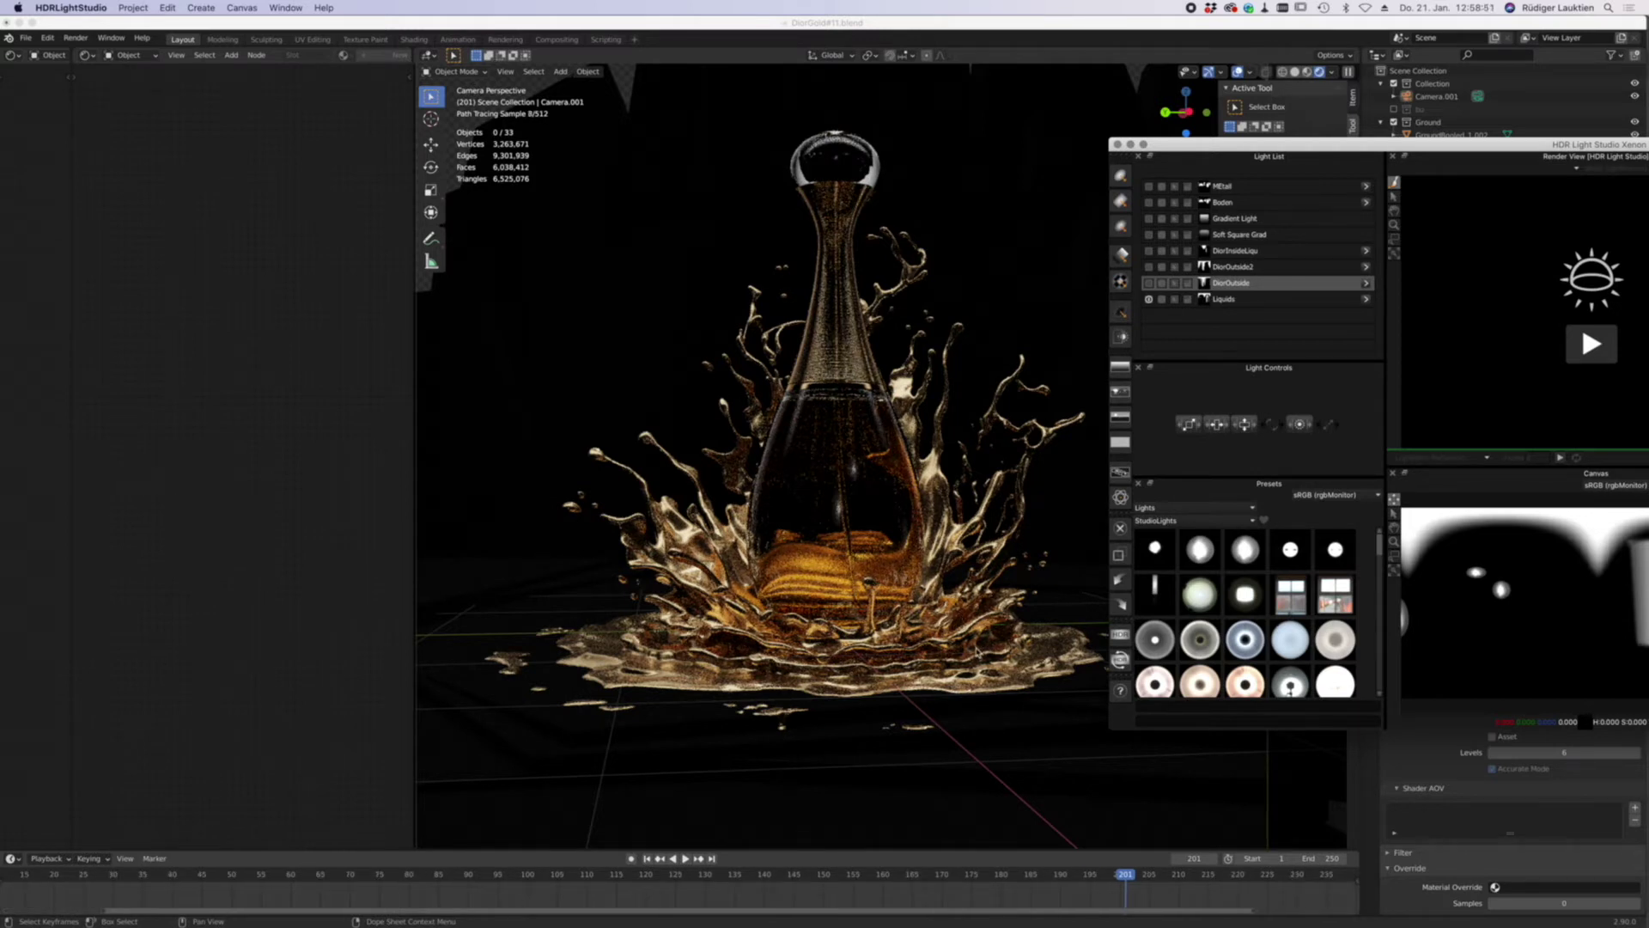
- Open the Liquids composite light to show the individual lights it contains
click(1310, 300)
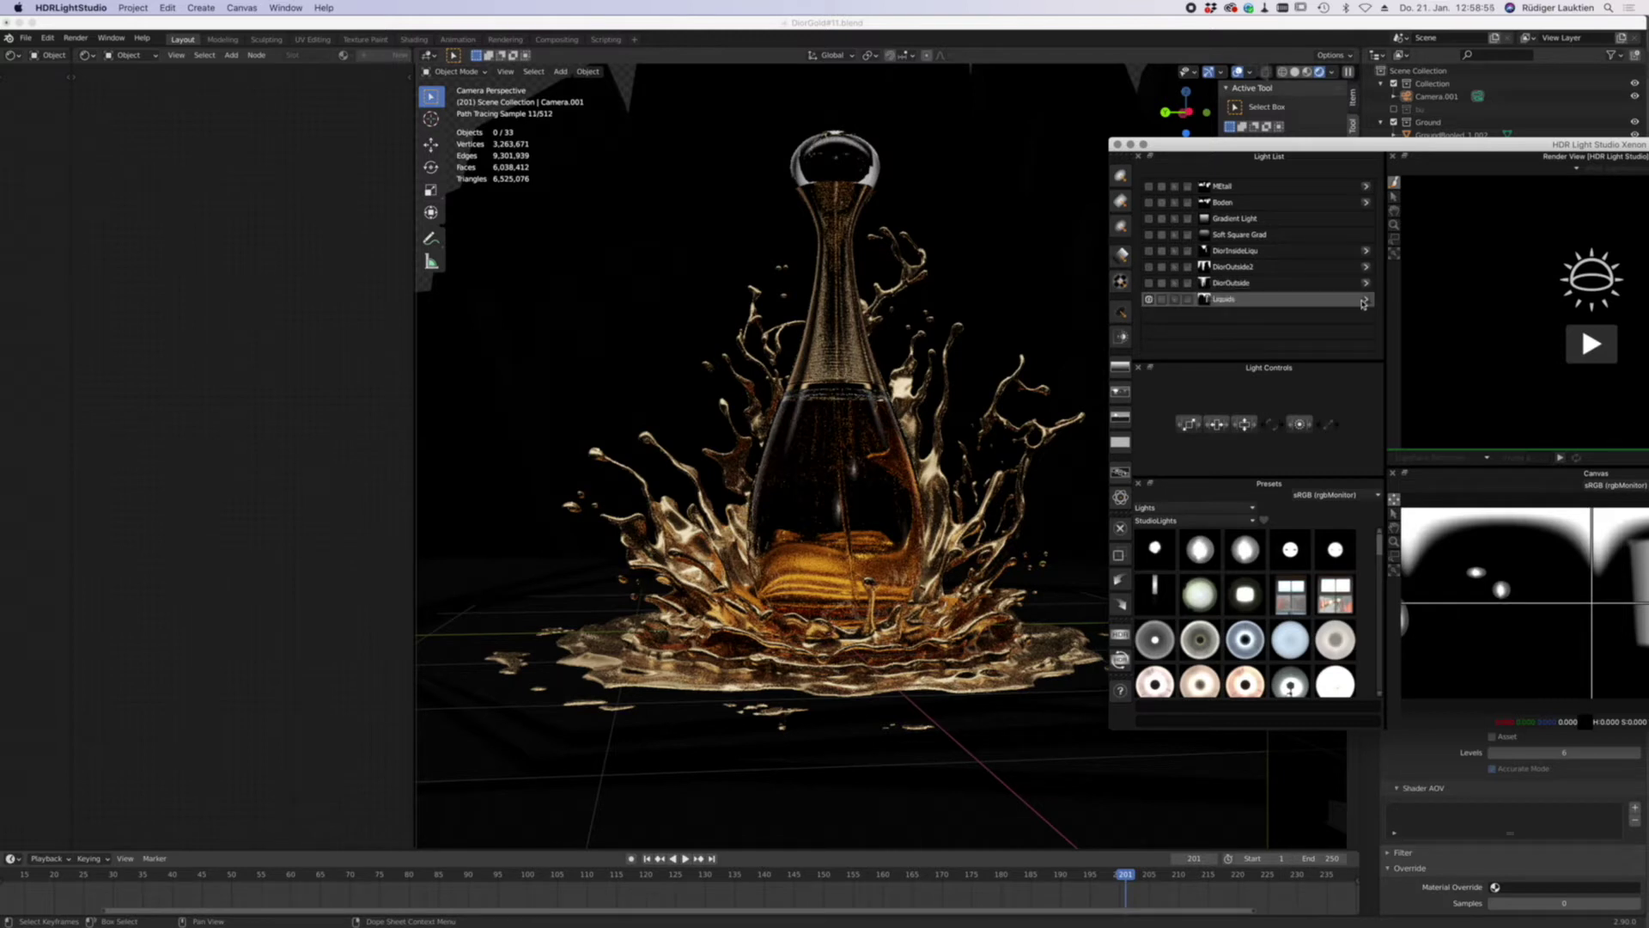
click(1364, 301)
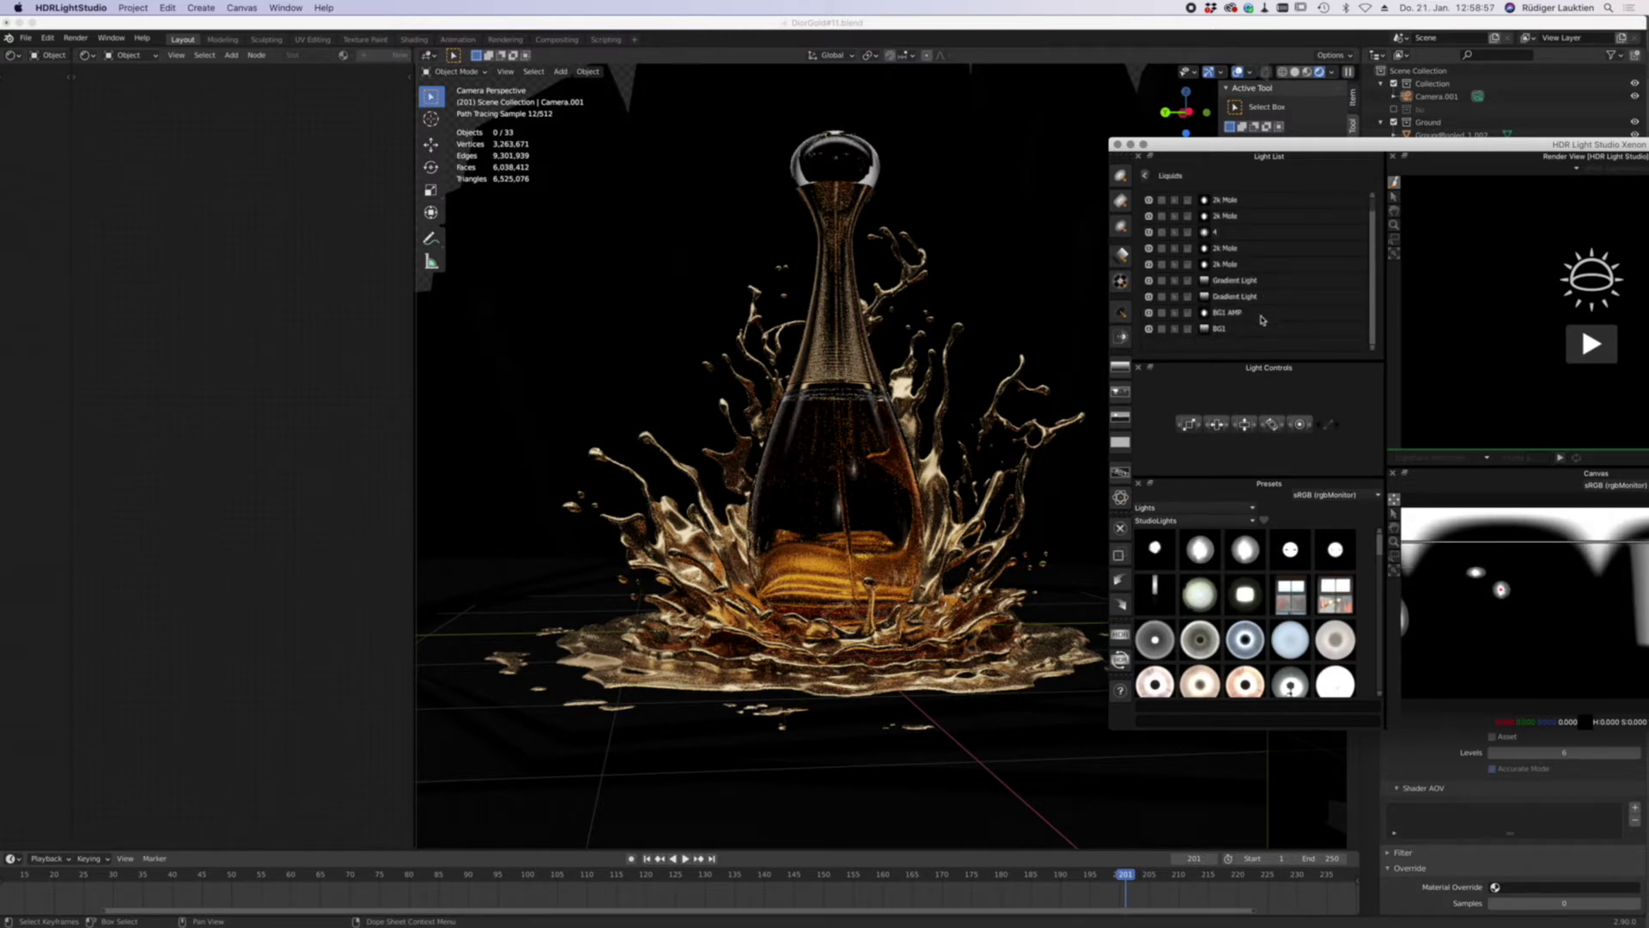
click(1144, 175)
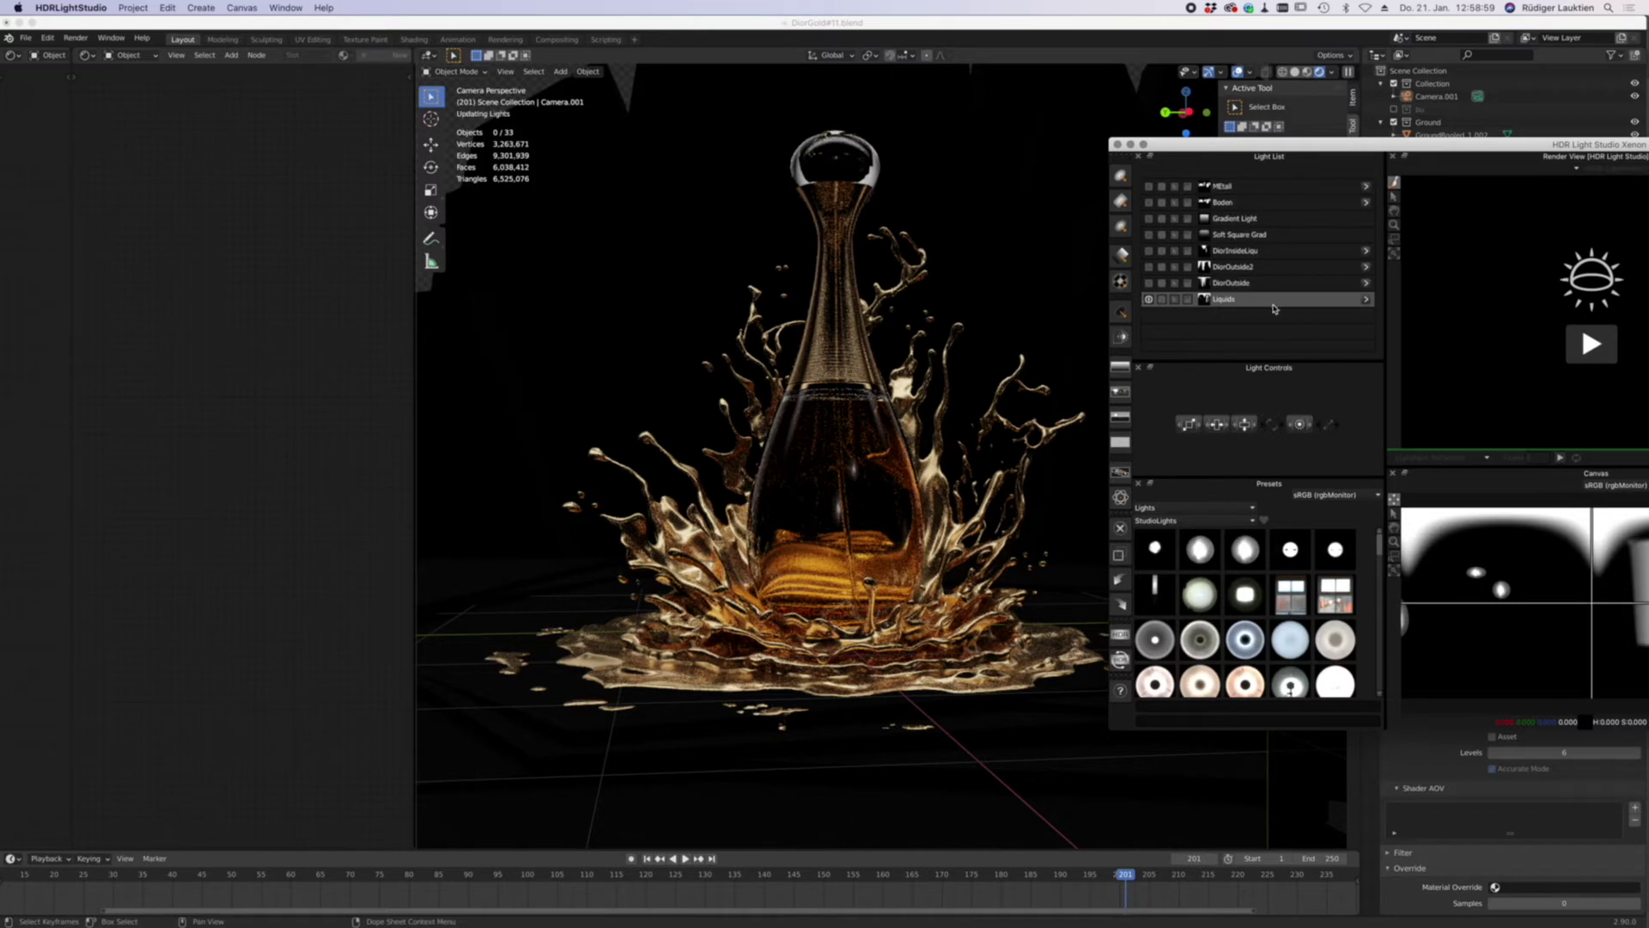
double_click(1269, 301)
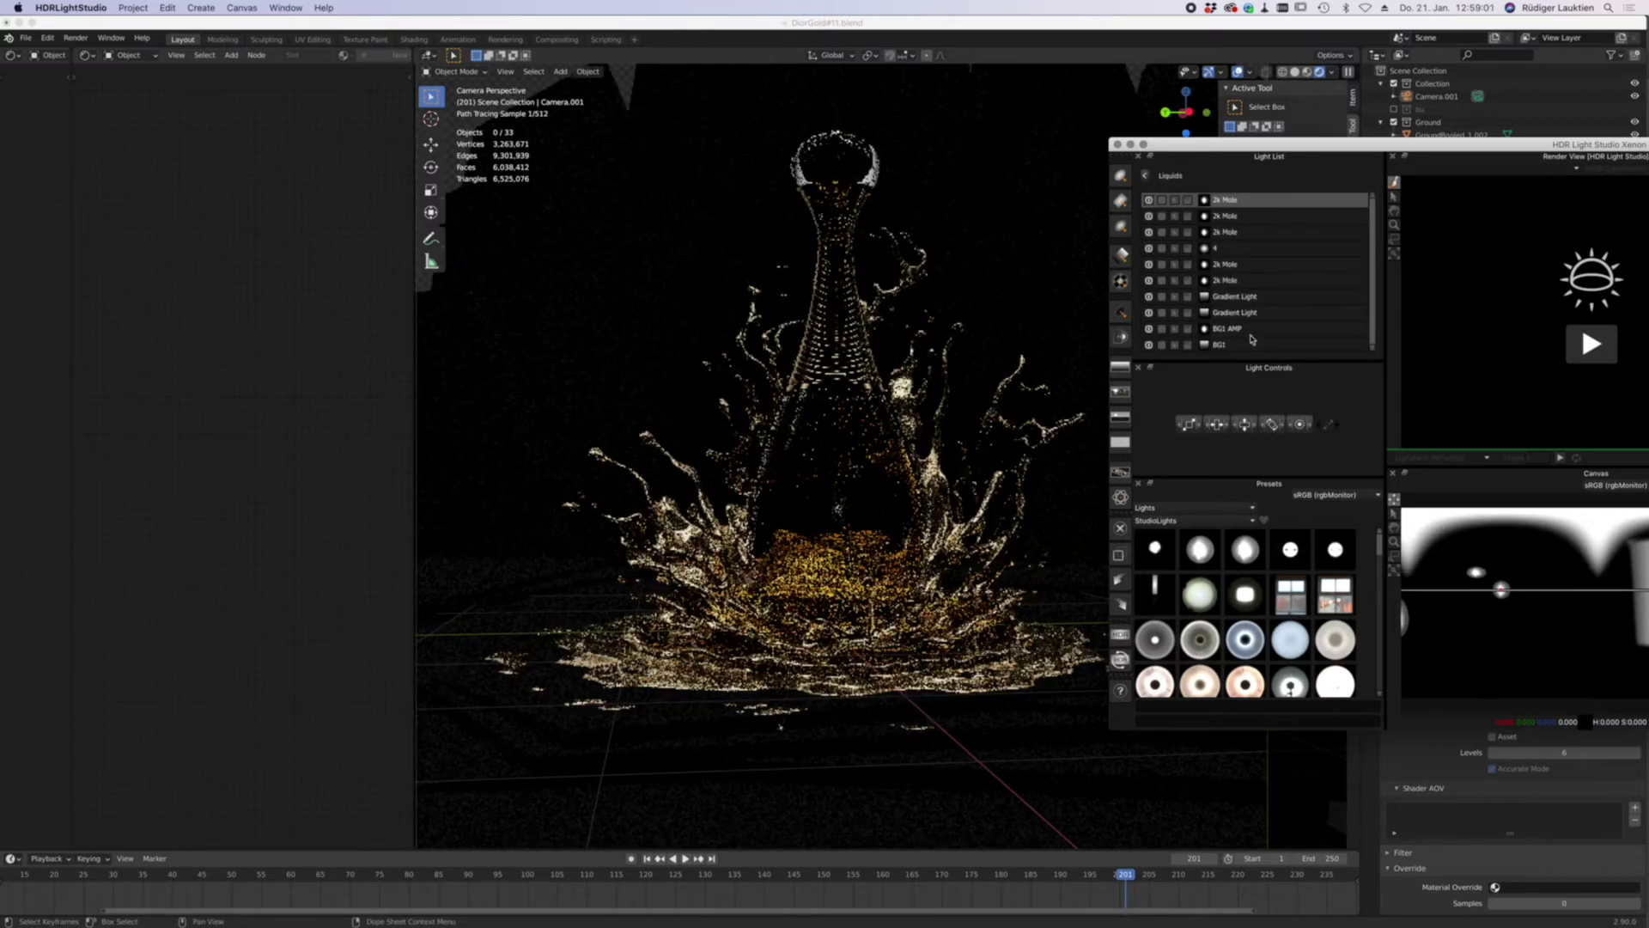
- Switch off the five 2k Mole lights and light 4 in the Liquids composite, and switch them all back on
click(1148, 199)
click(1148, 216)
click(1148, 232)
click(1149, 247)
click(1148, 264)
click(1149, 280)
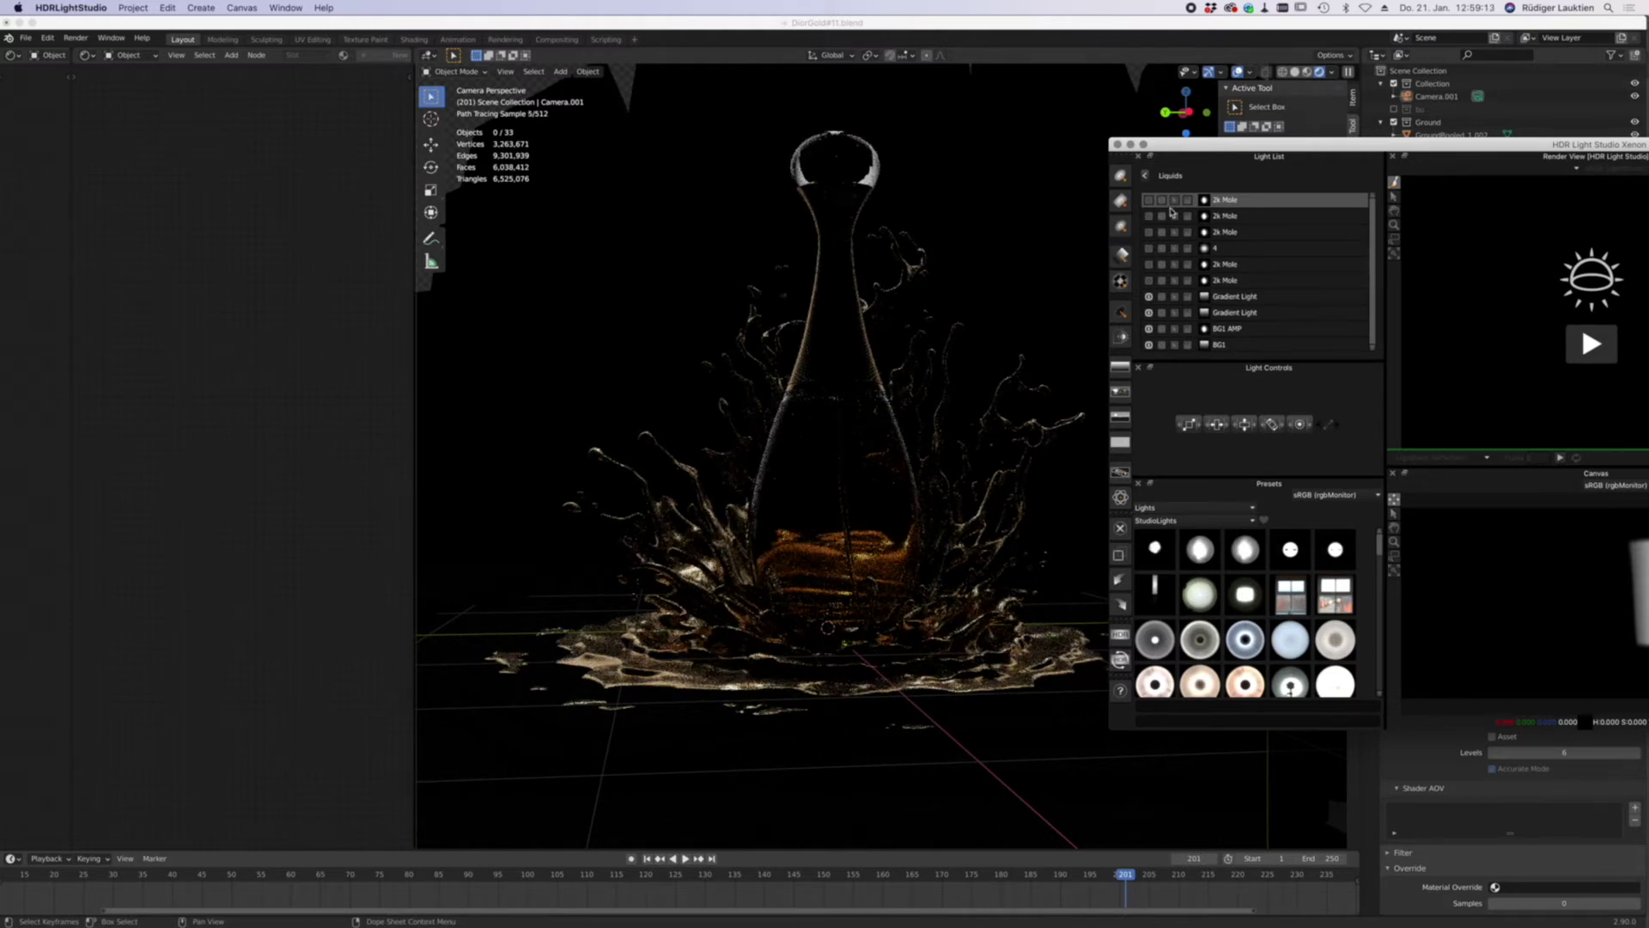
drag(1151, 204, 1148, 287)
- Select the 2k Mole light directly below light 4, inspect its place on the canvas, and move the window clear of the splash
click(1224, 264)
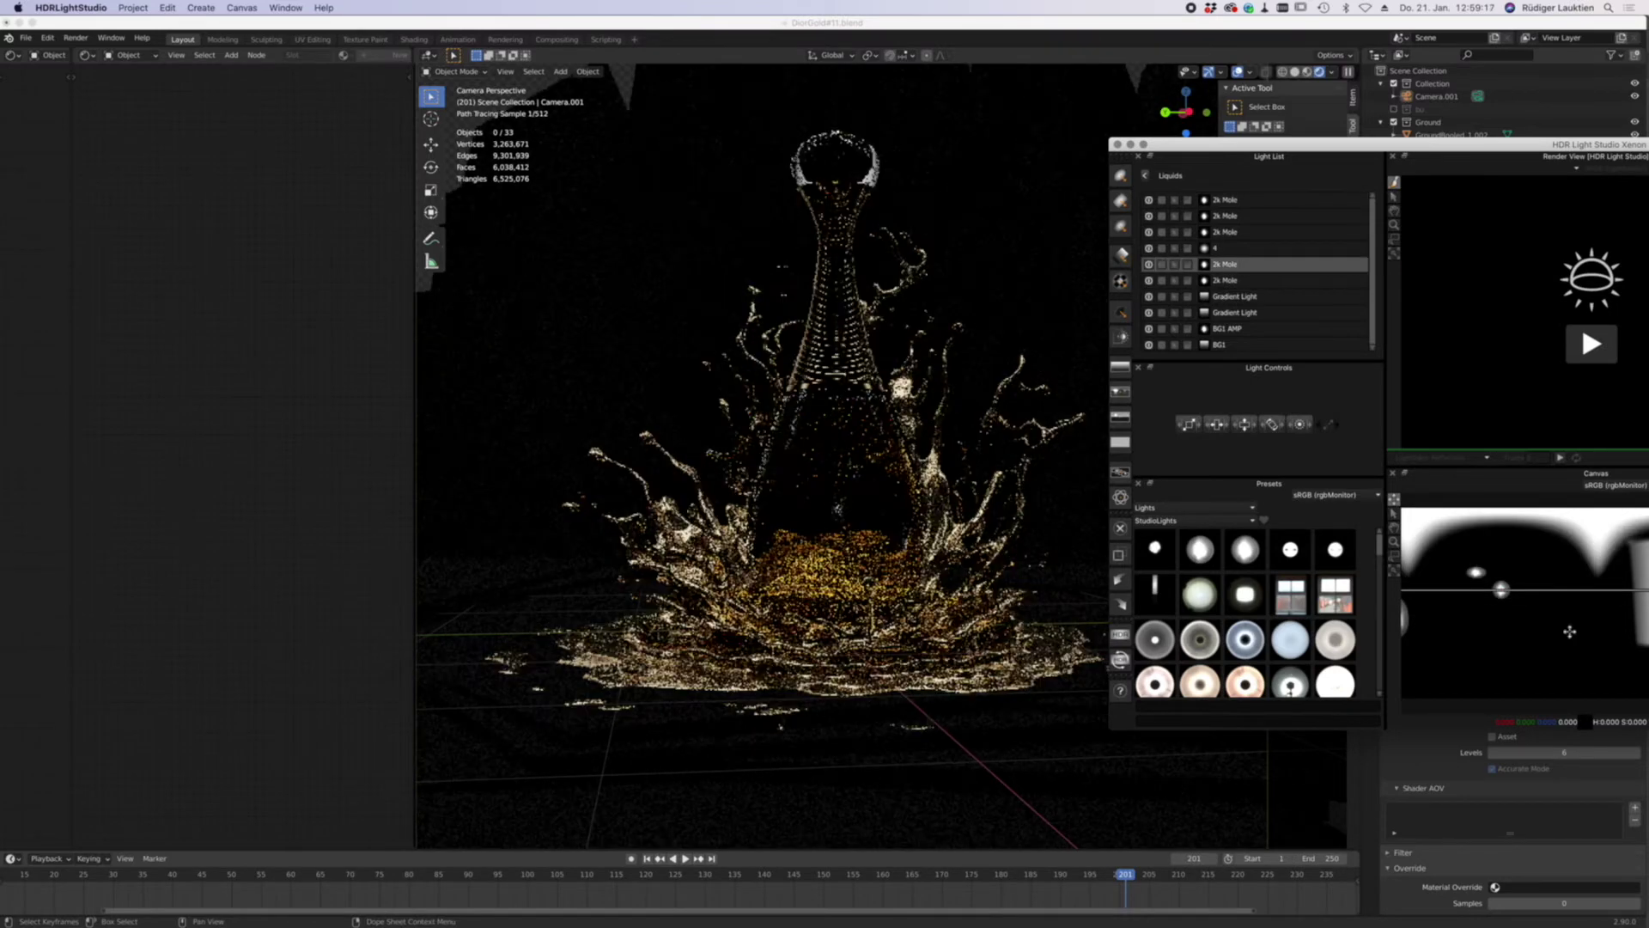
double_click(1482, 143)
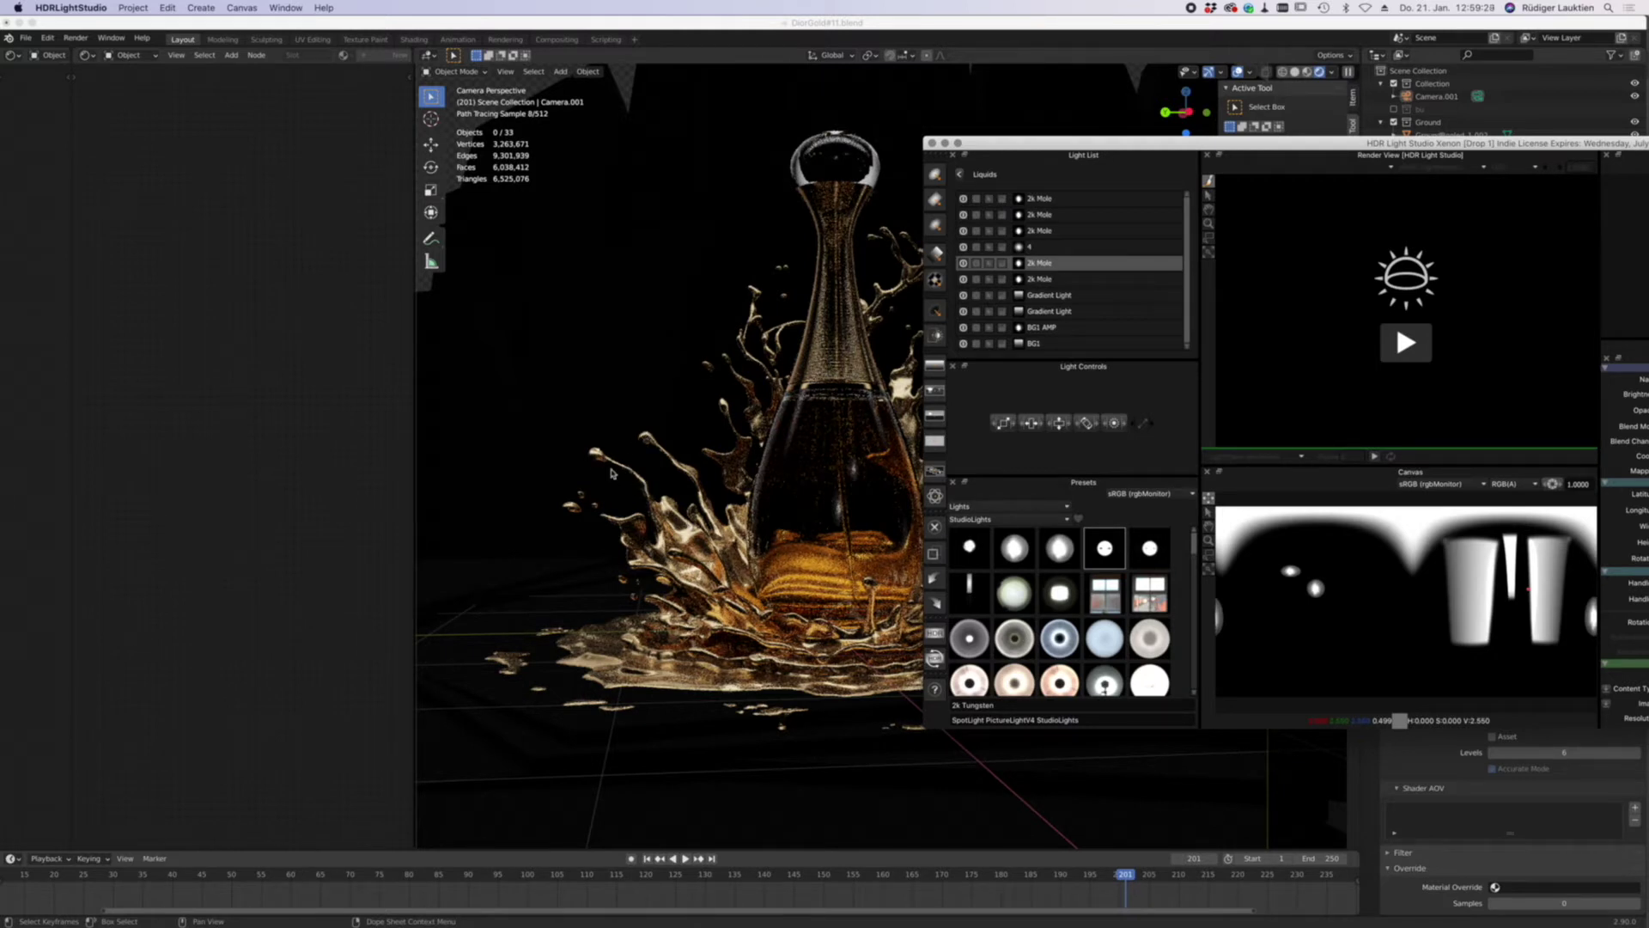
drag(1093, 146, 1281, 130)
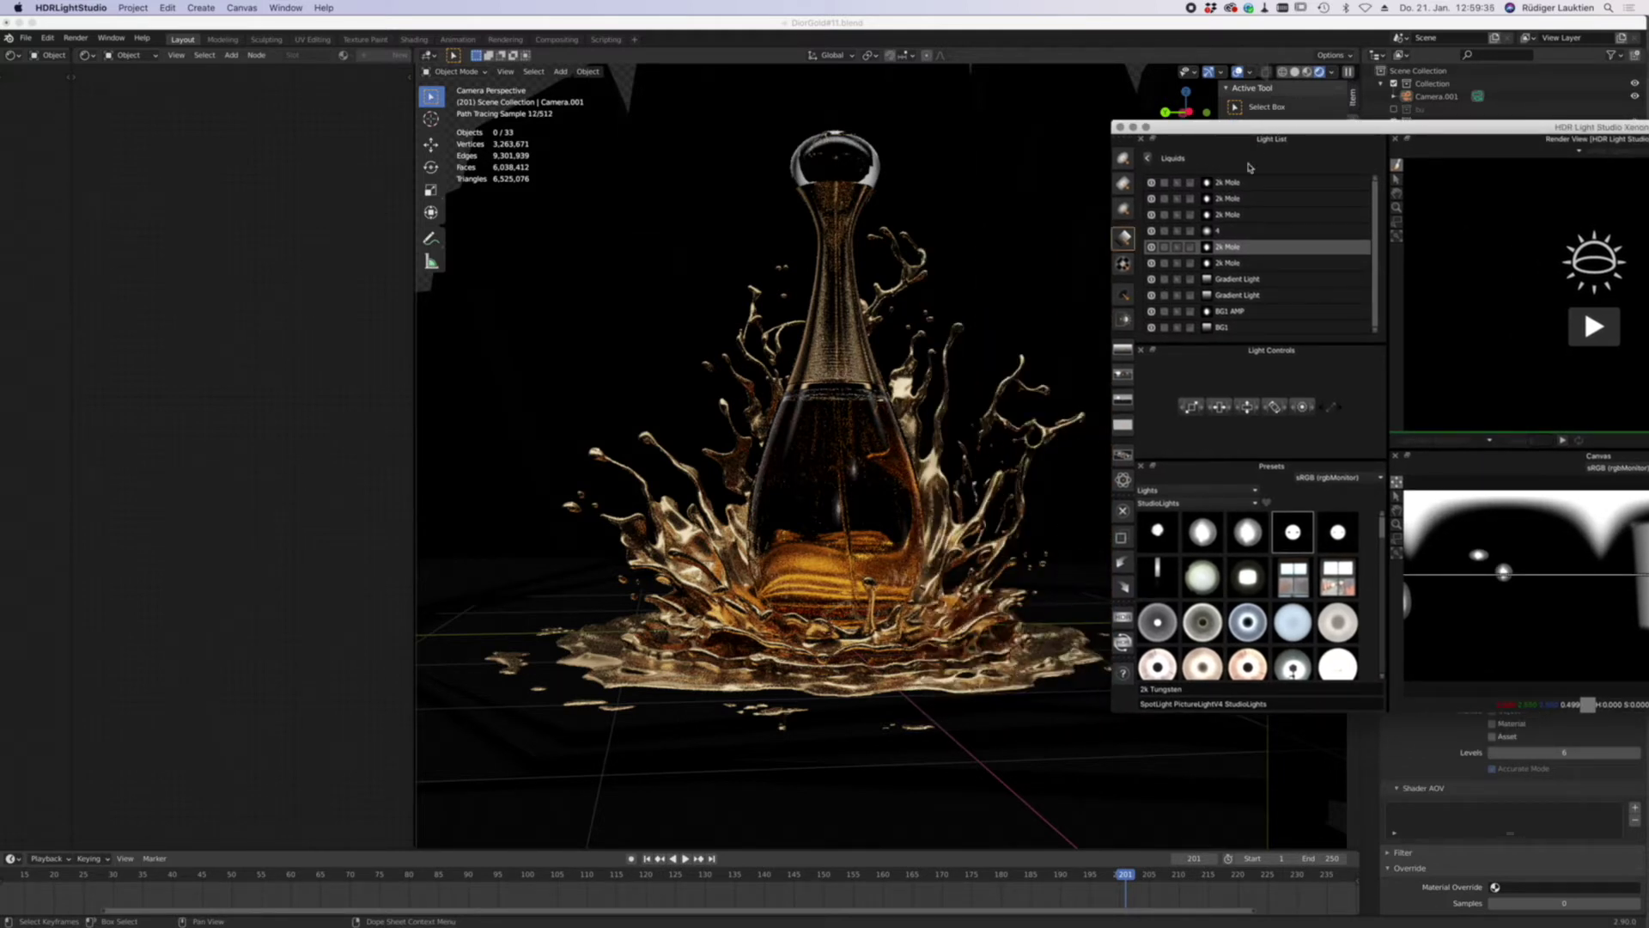
drag(1244, 140, 1221, 141)
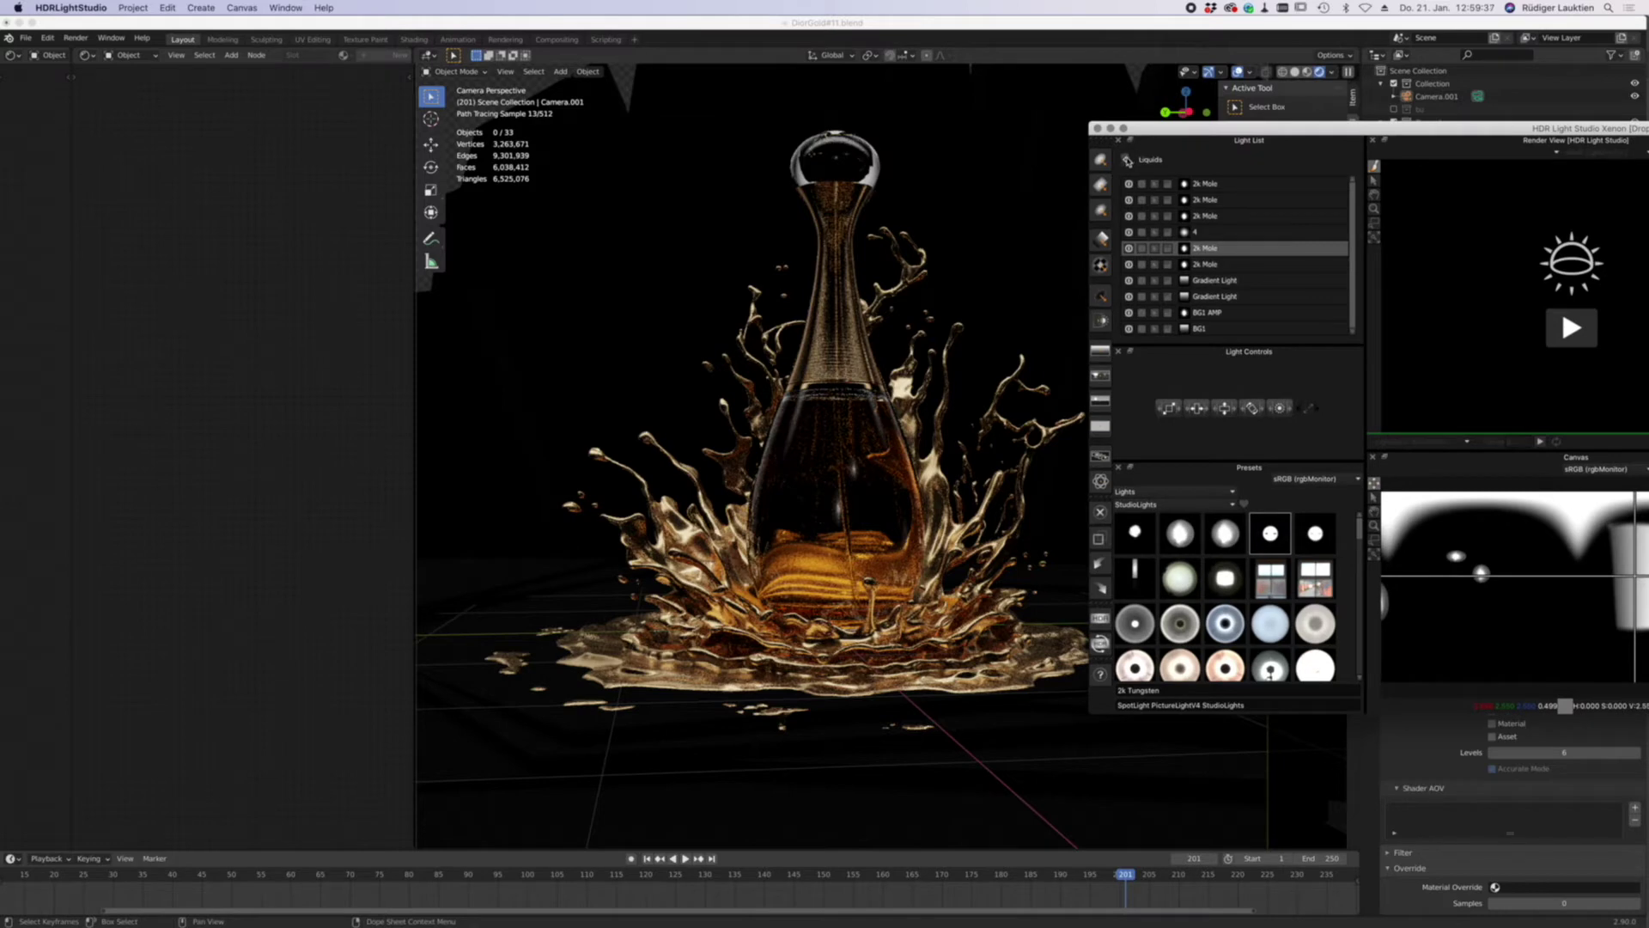
- Leave the Liquids composite, turn Liquids off, try DiorOutside2 on the bottle, and switch to DiorOutside instead
click(1128, 160)
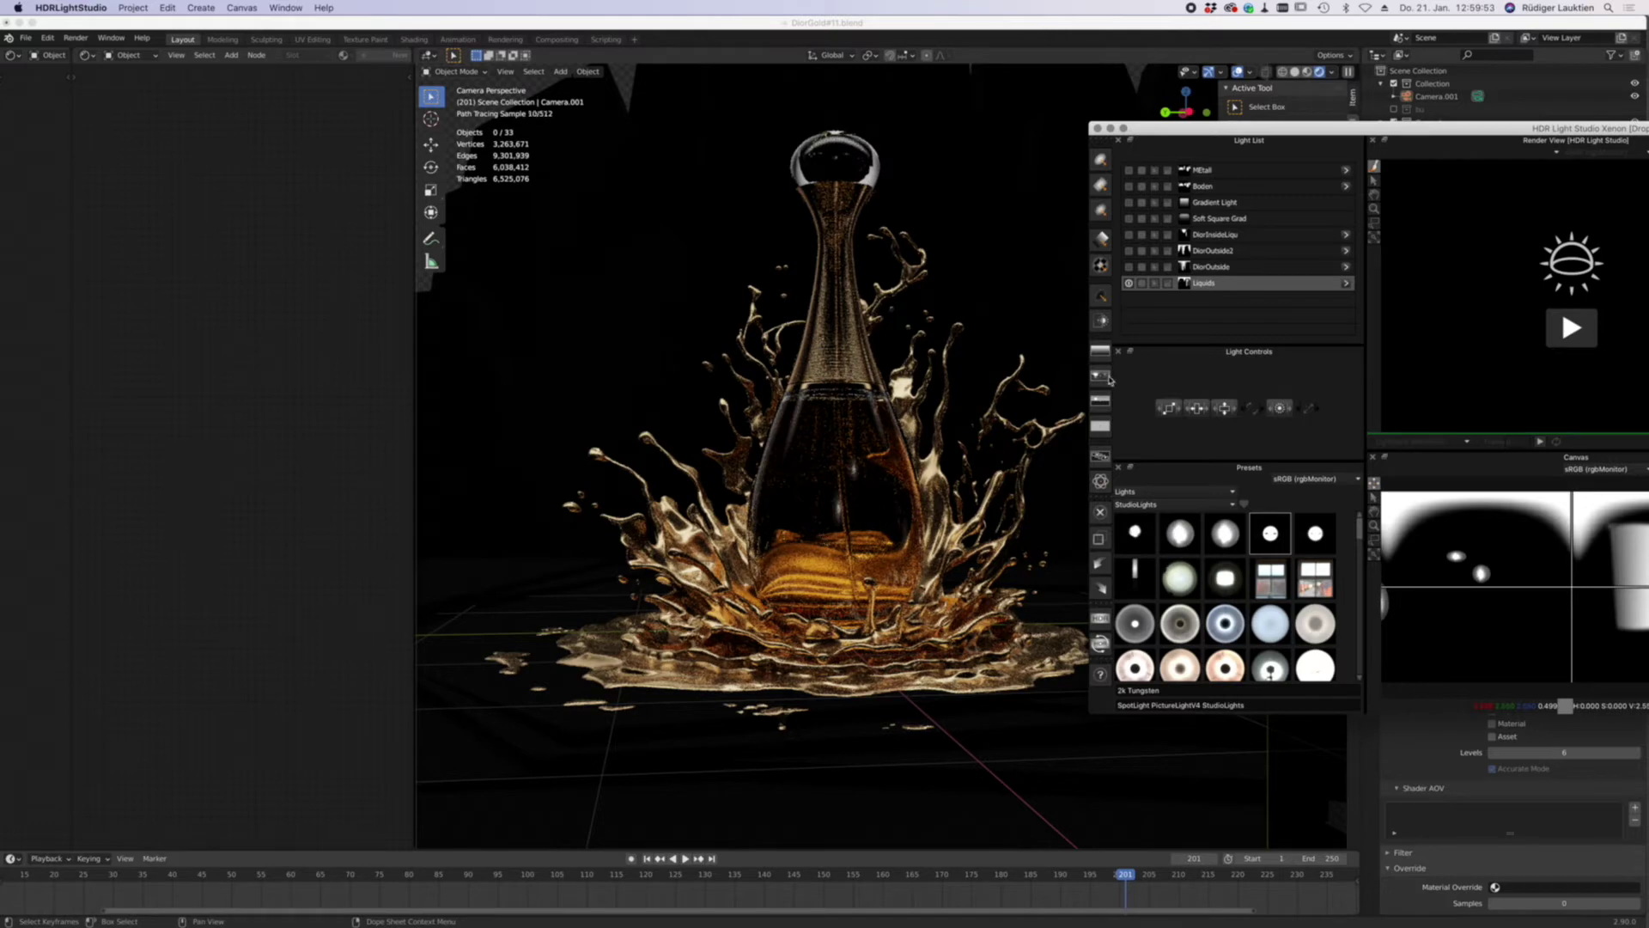
click(1128, 283)
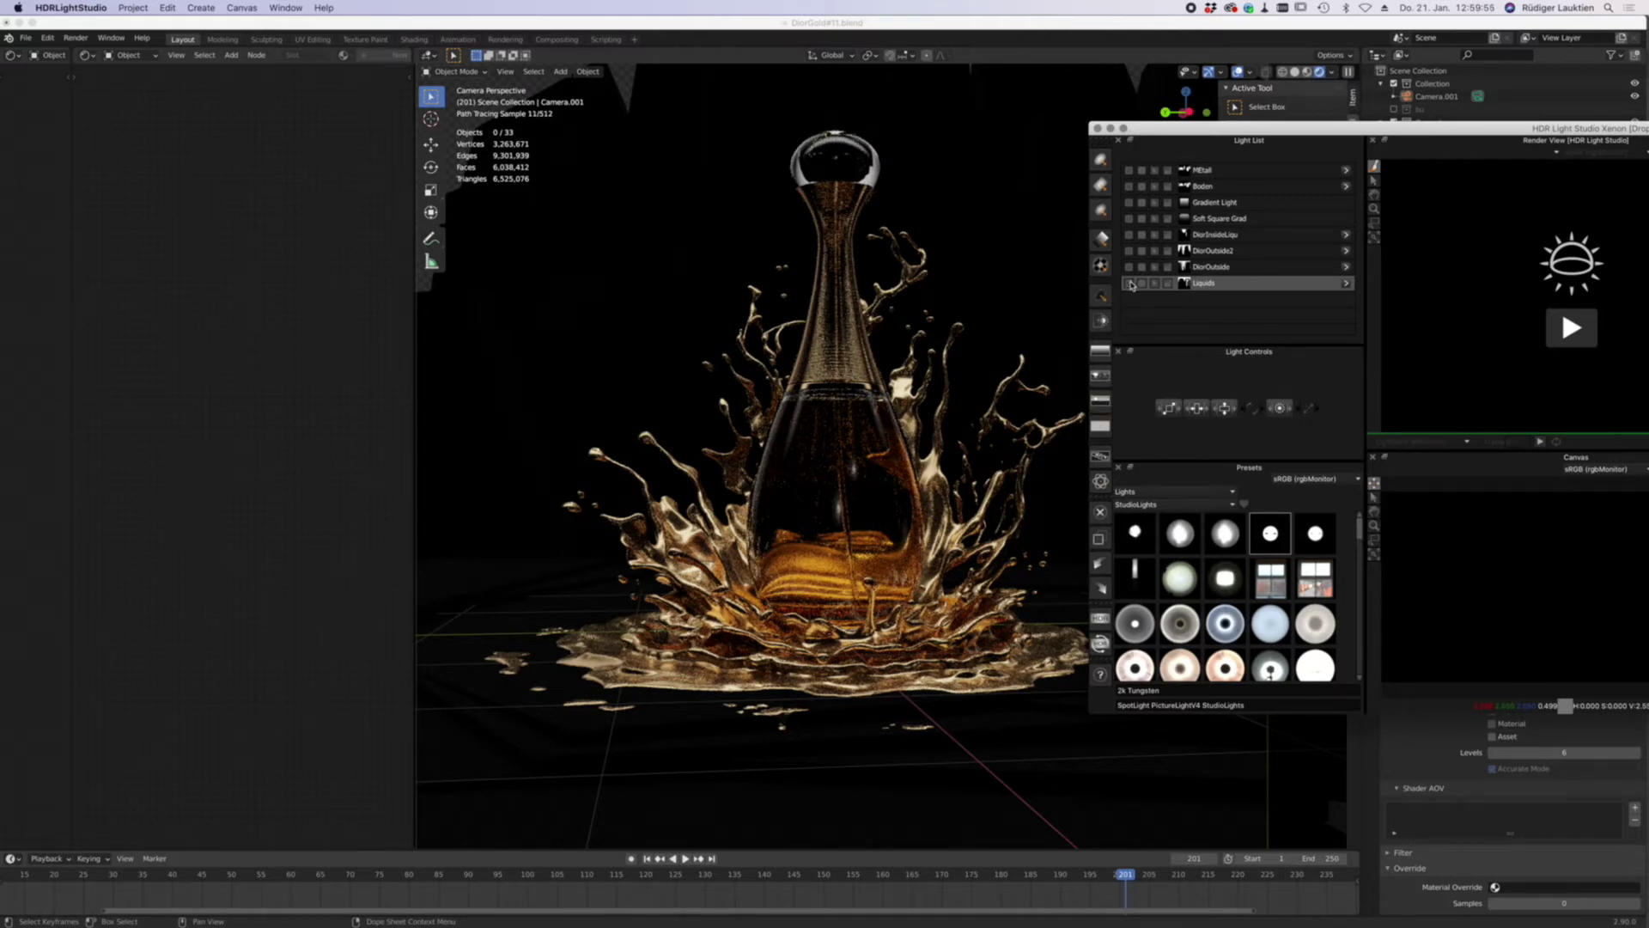
click(1128, 251)
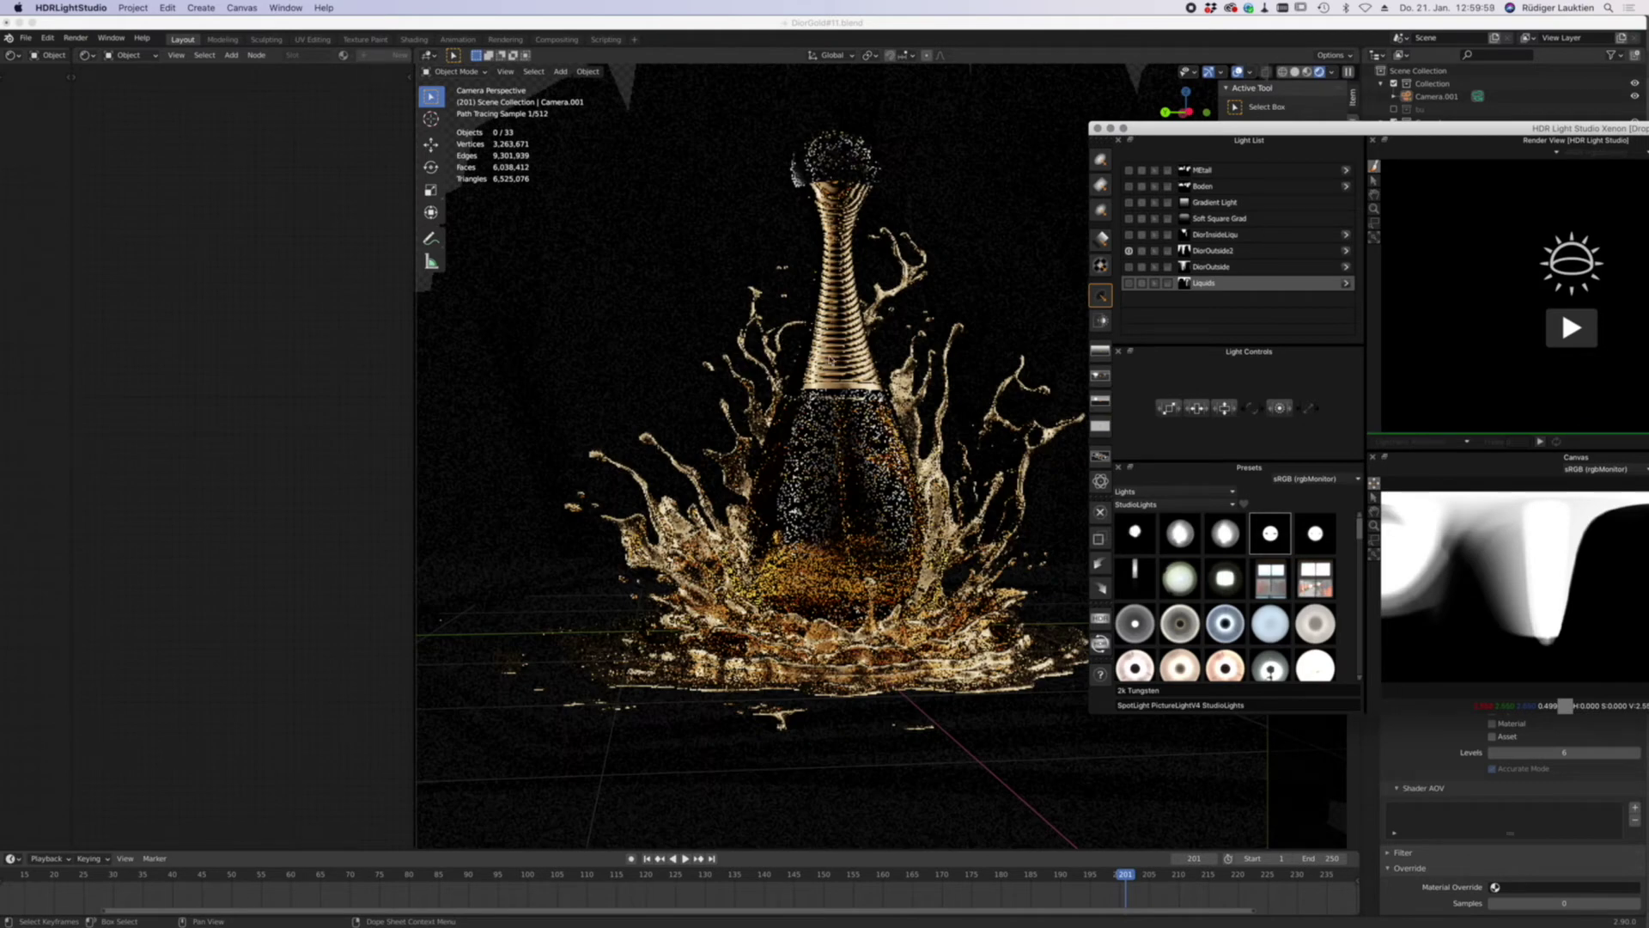
click(1130, 267)
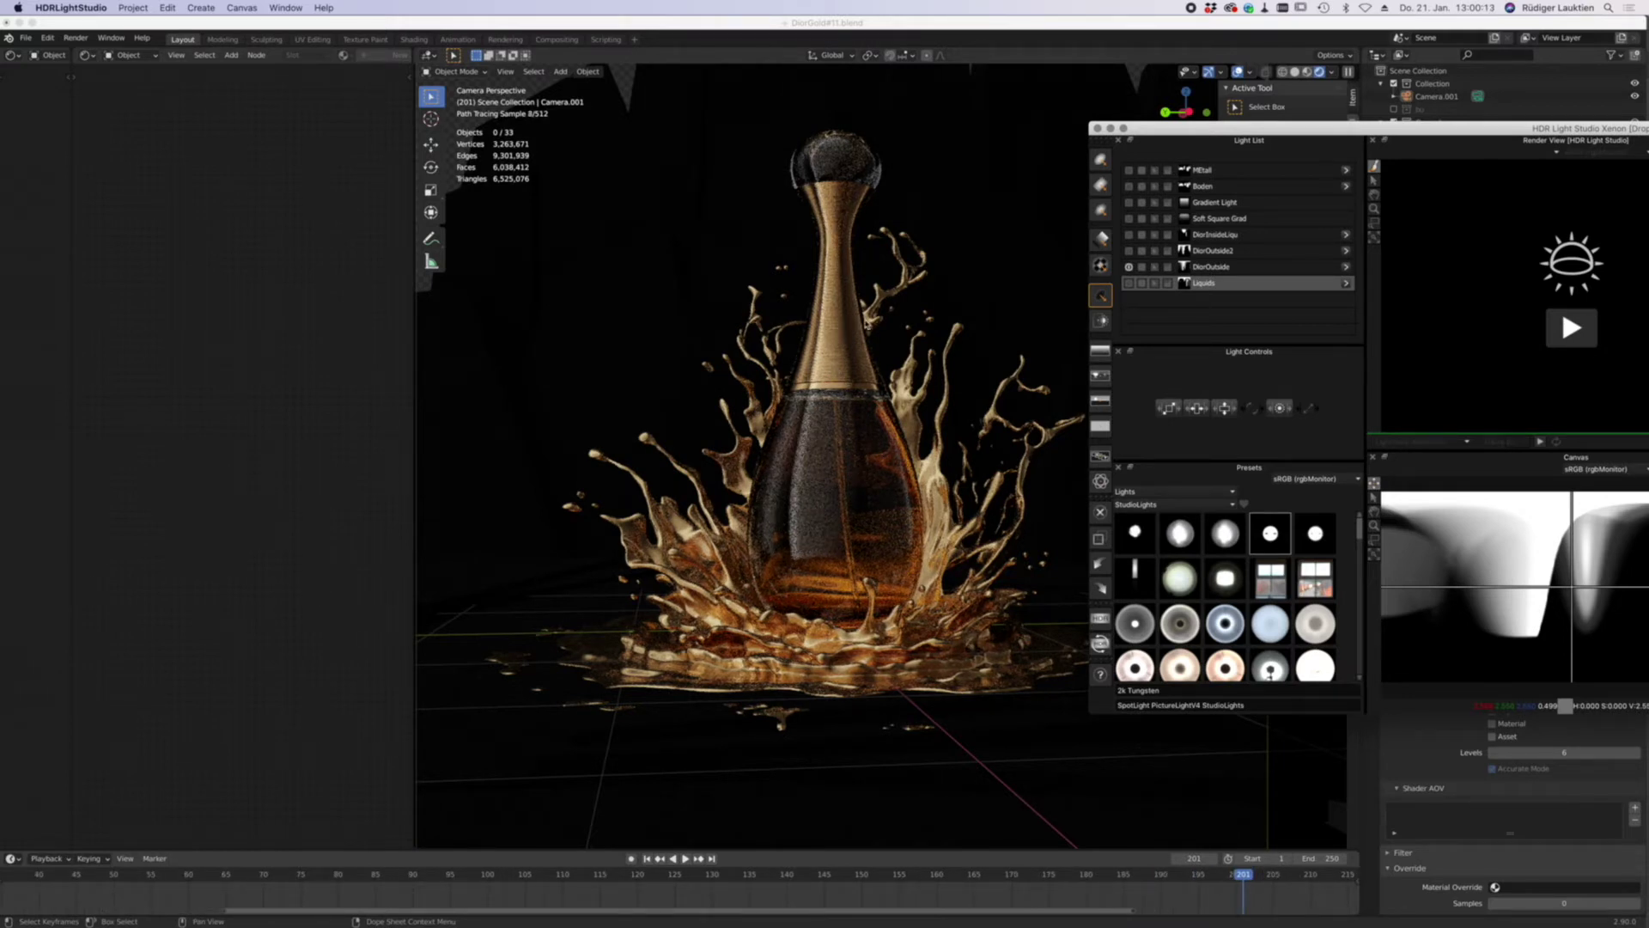
- Examine the bottle under the DiorOutside light from a raised angle and up close around its gold neck
middle_drag(864, 322, 906, 439)
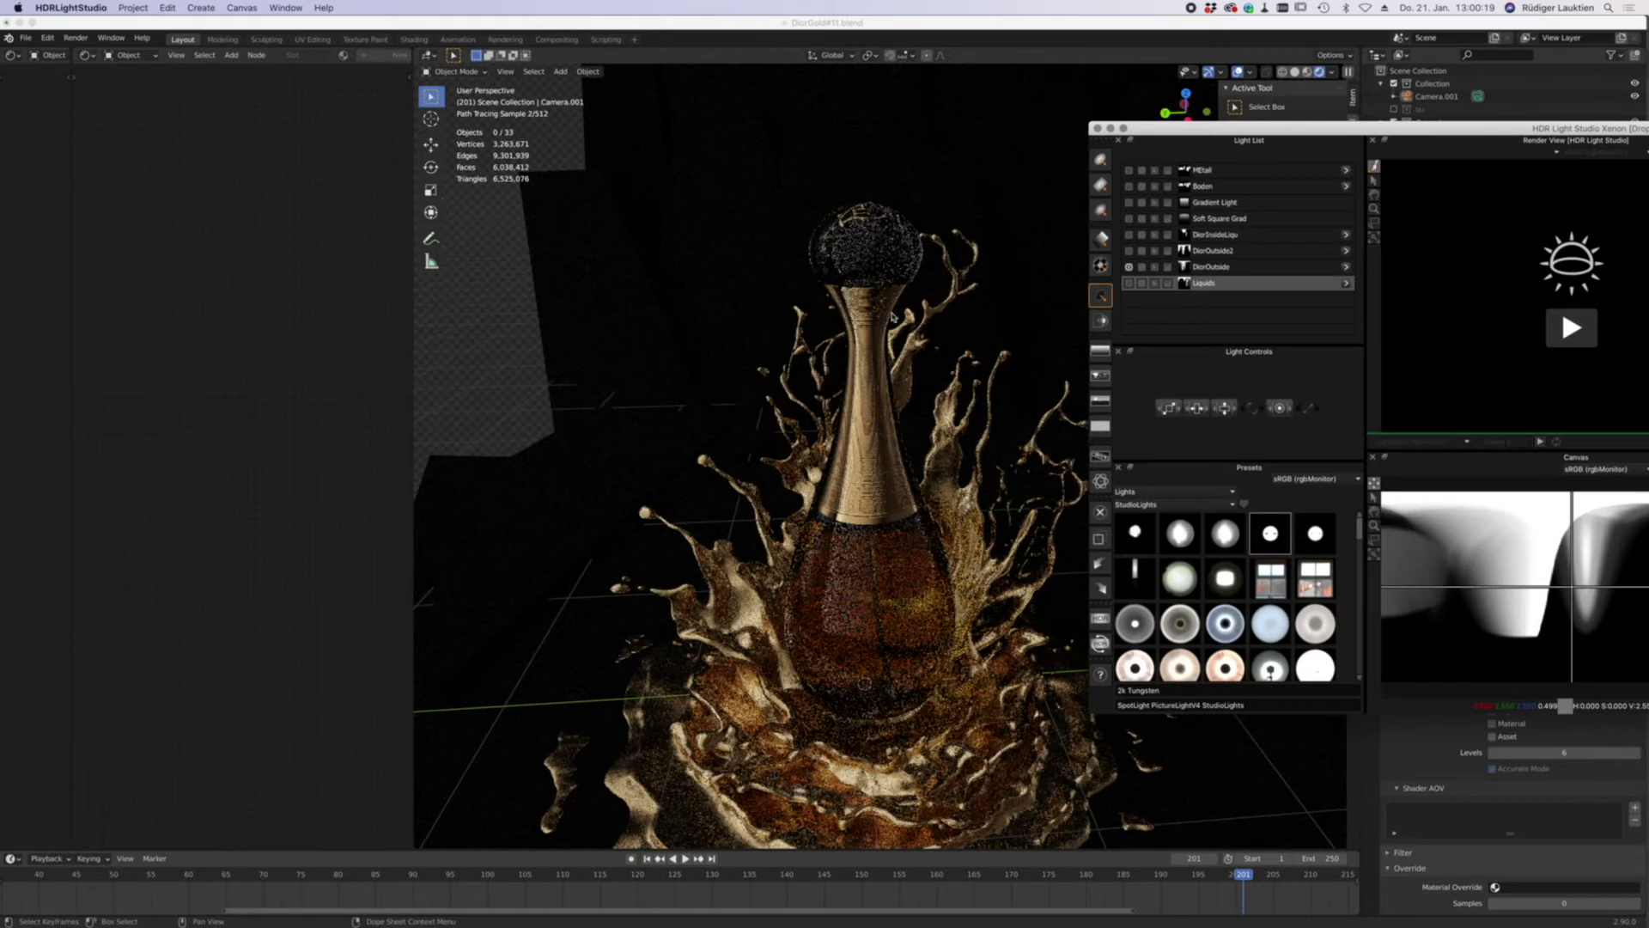
scroll(893, 445, up, 3)
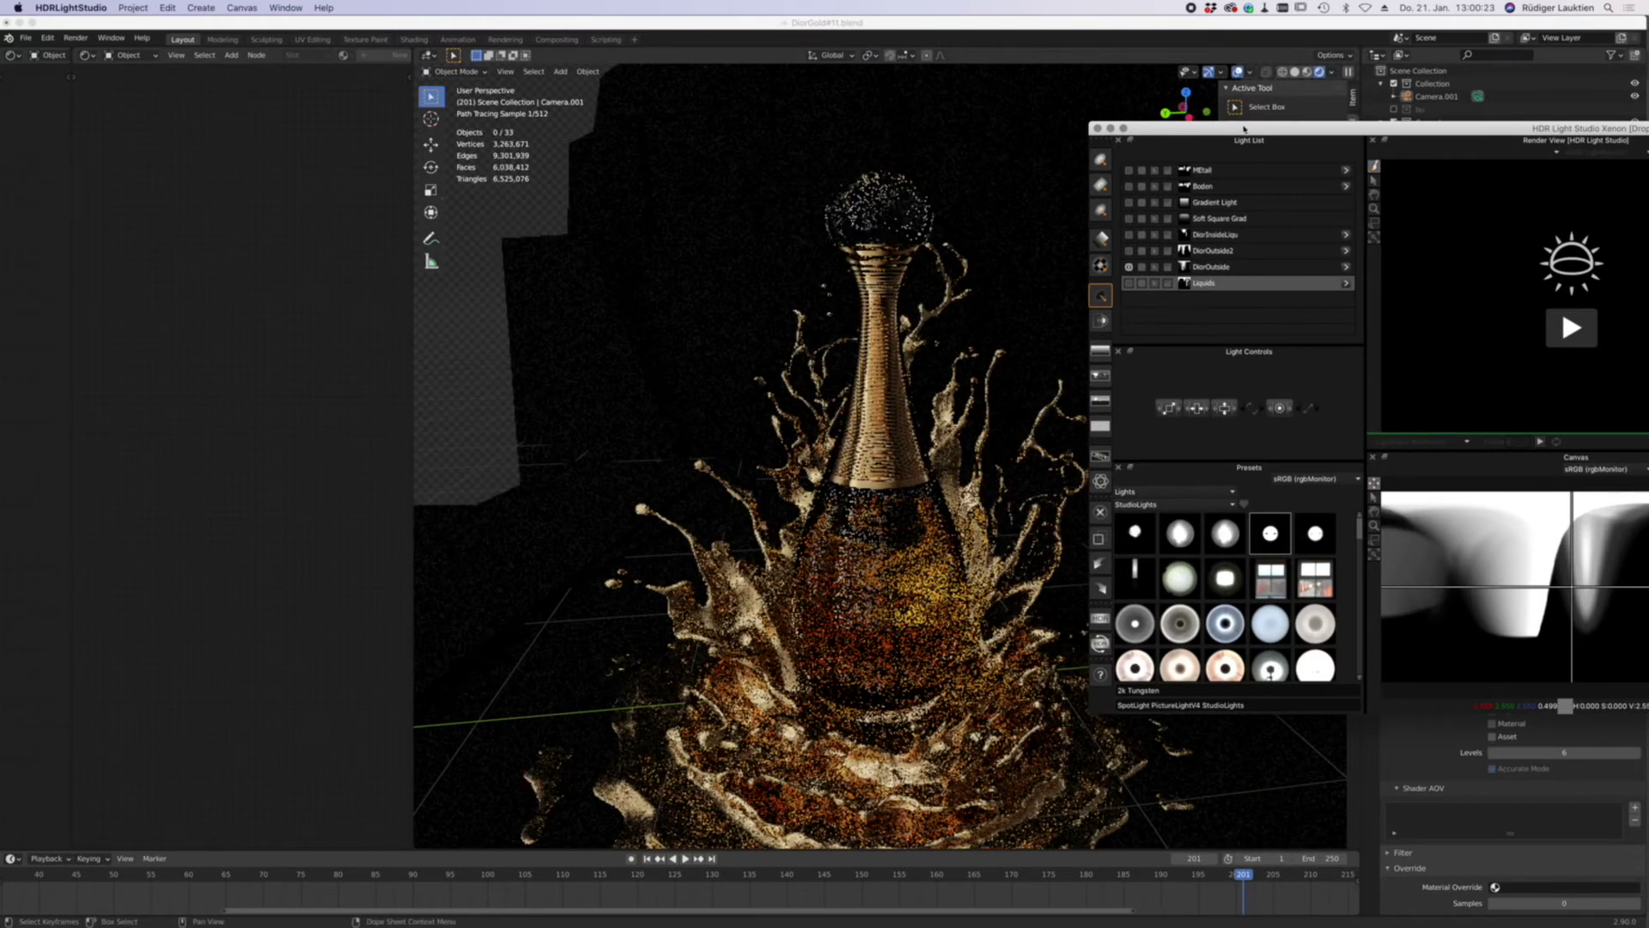
scroll(882, 350, up, 2)
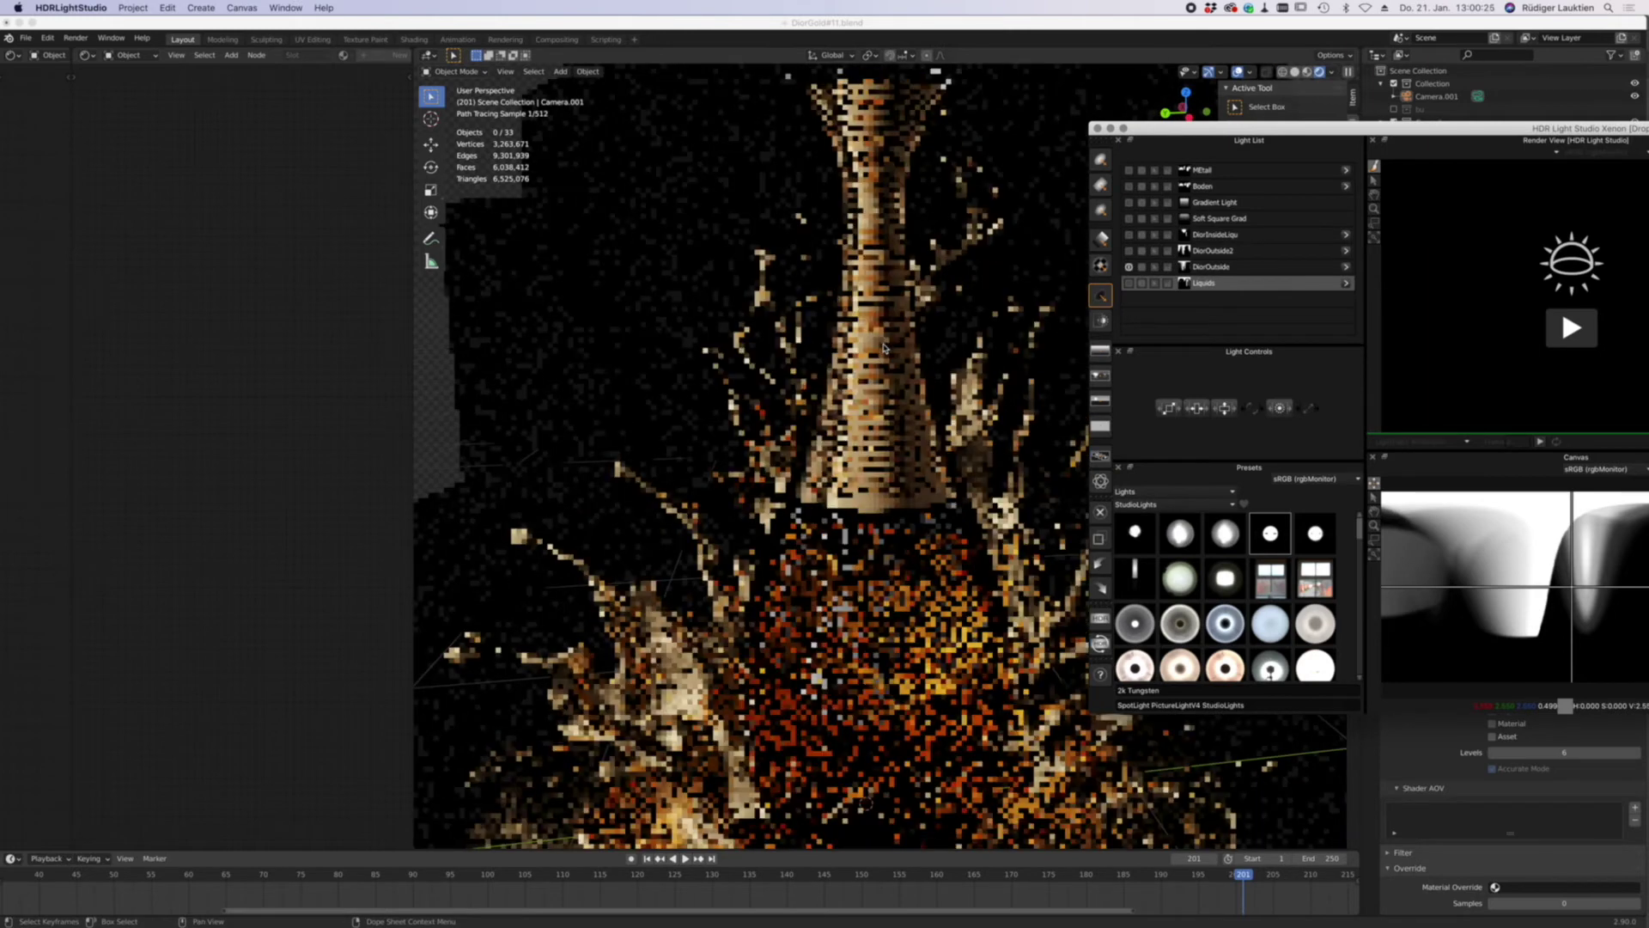
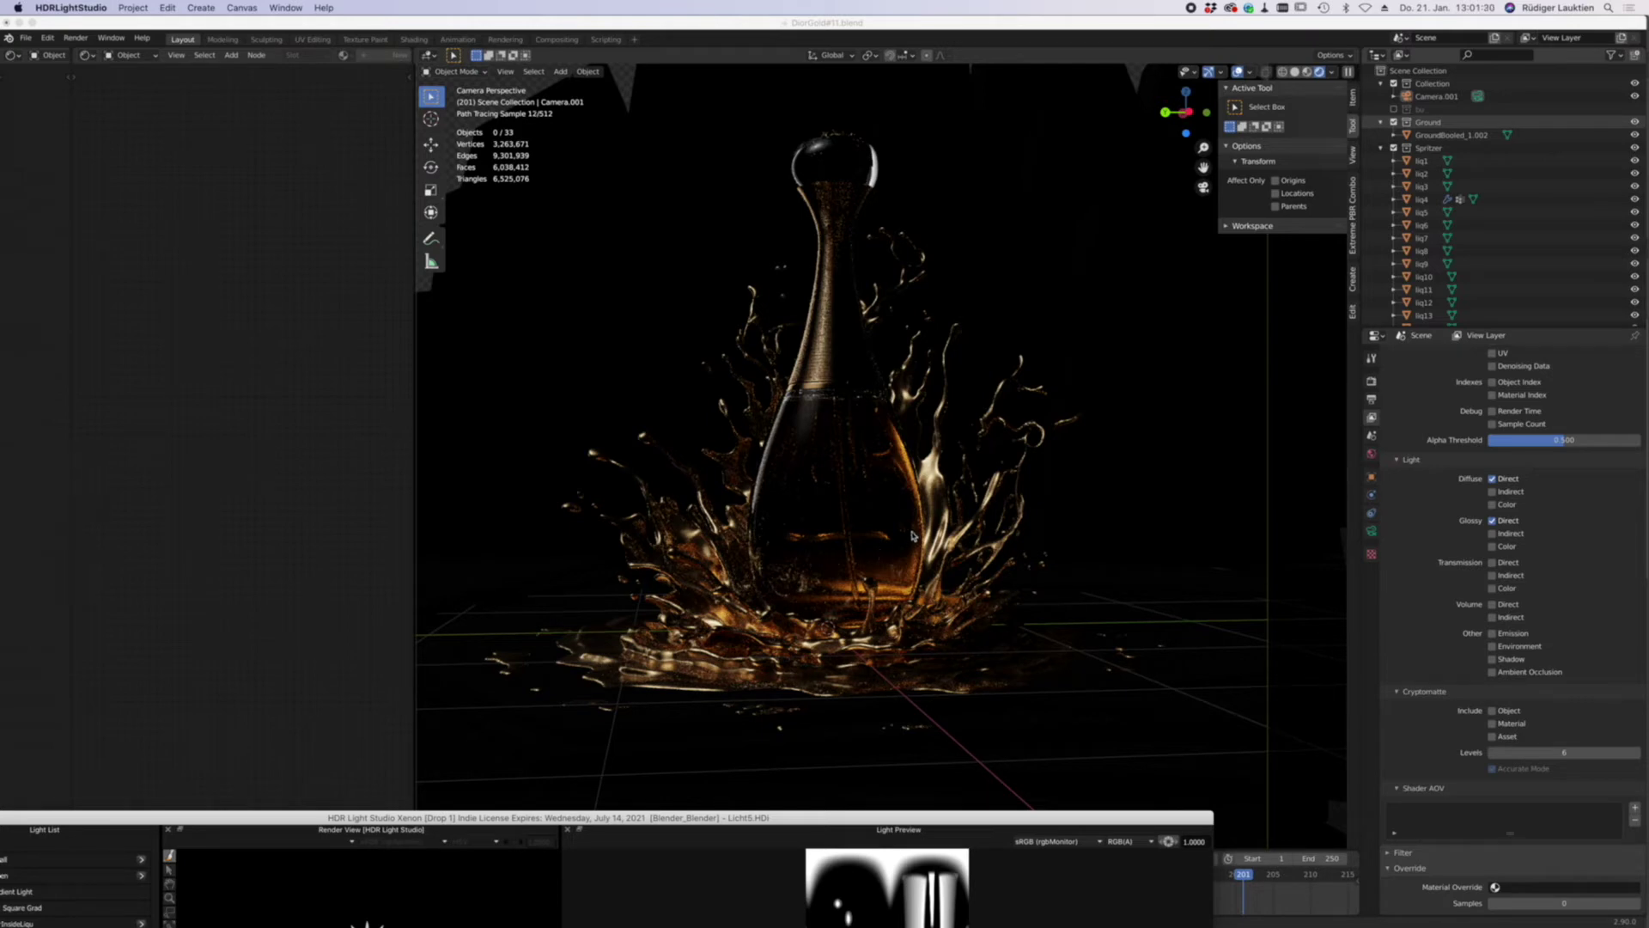
- Exclude the Ground, Spritzer and BG collections from the view layer, leaving only the Dior bottle in the render
click(1393, 122)
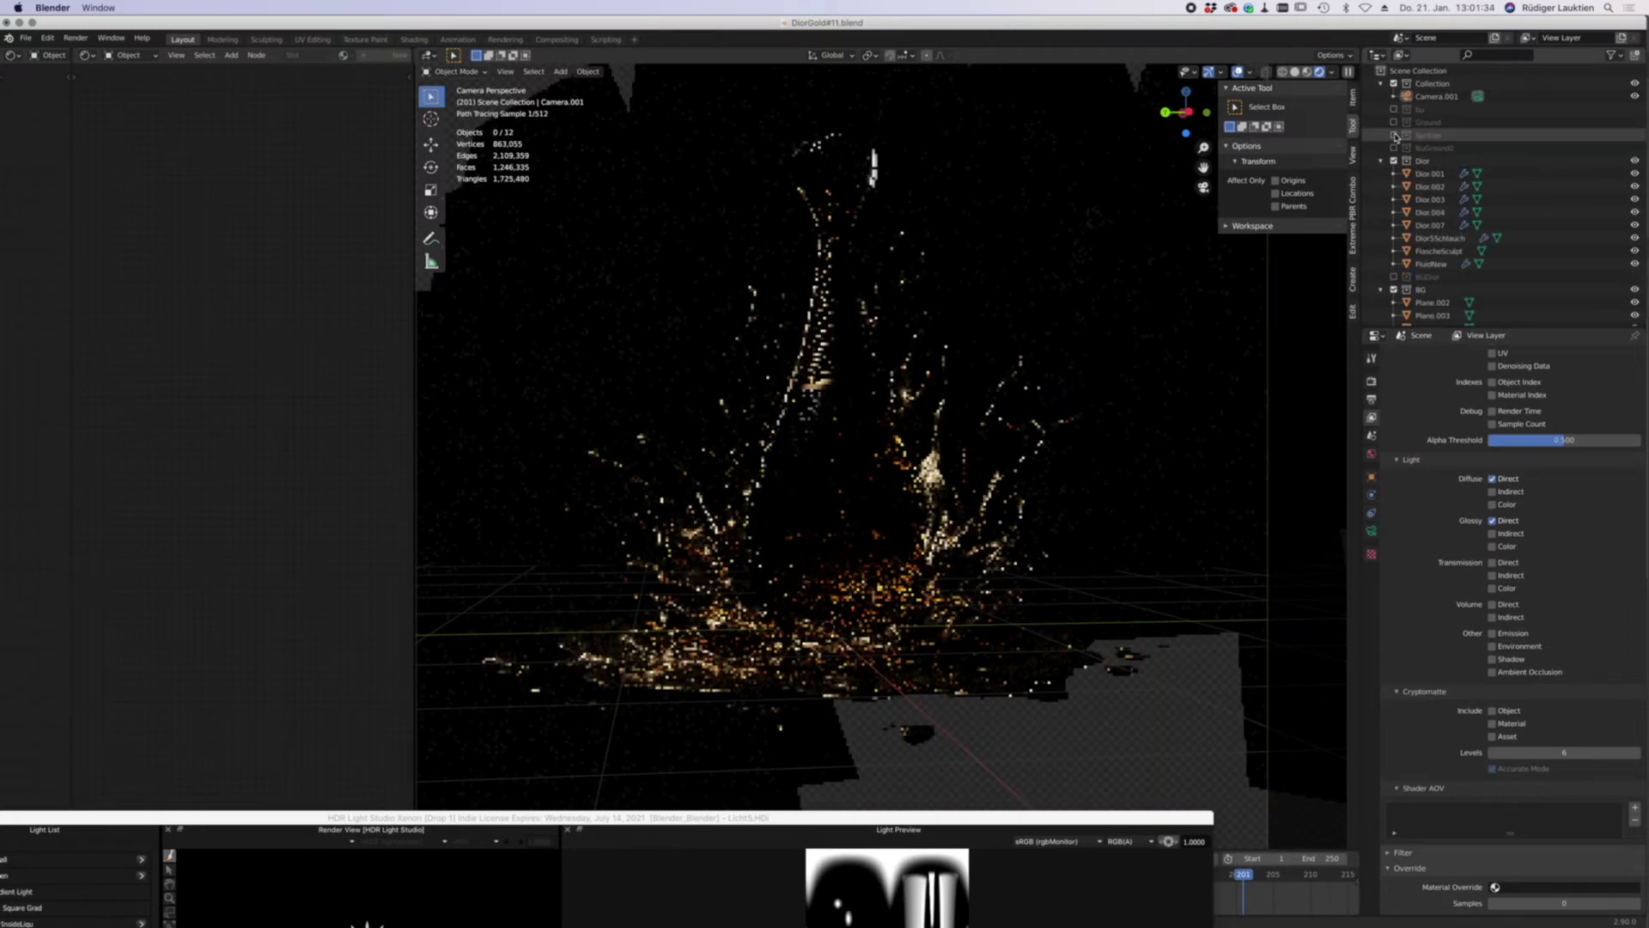
click(1394, 135)
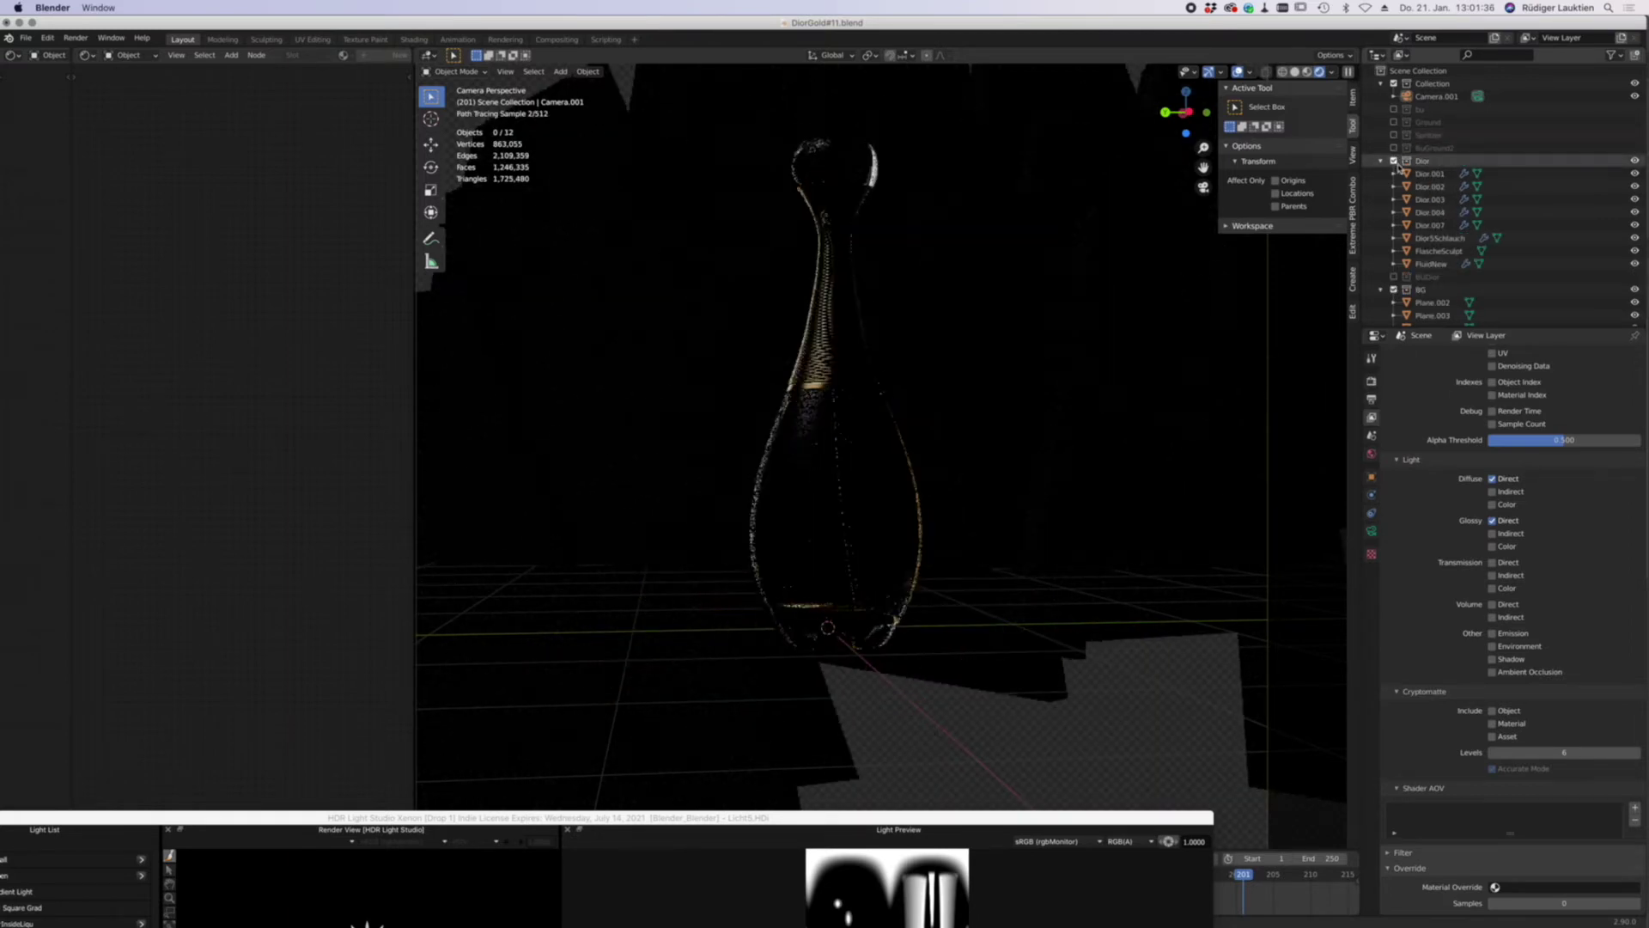
click(1393, 290)
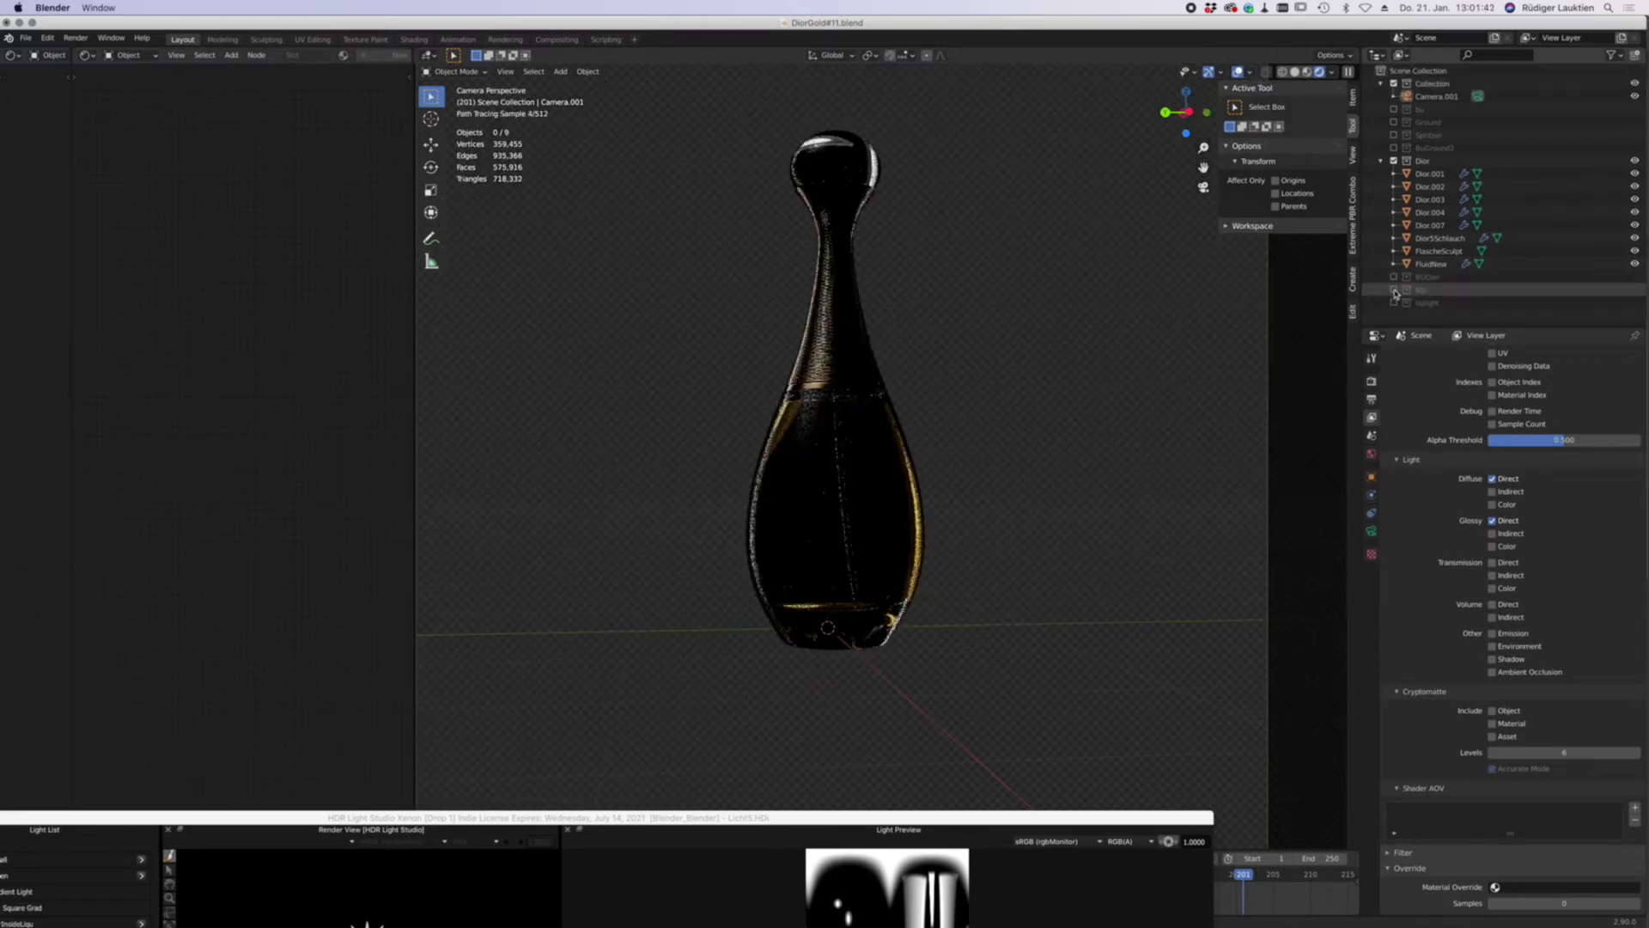
- Include the collection directly below Dior in the view layer and hide its FlascheOriginal object
click(1393, 277)
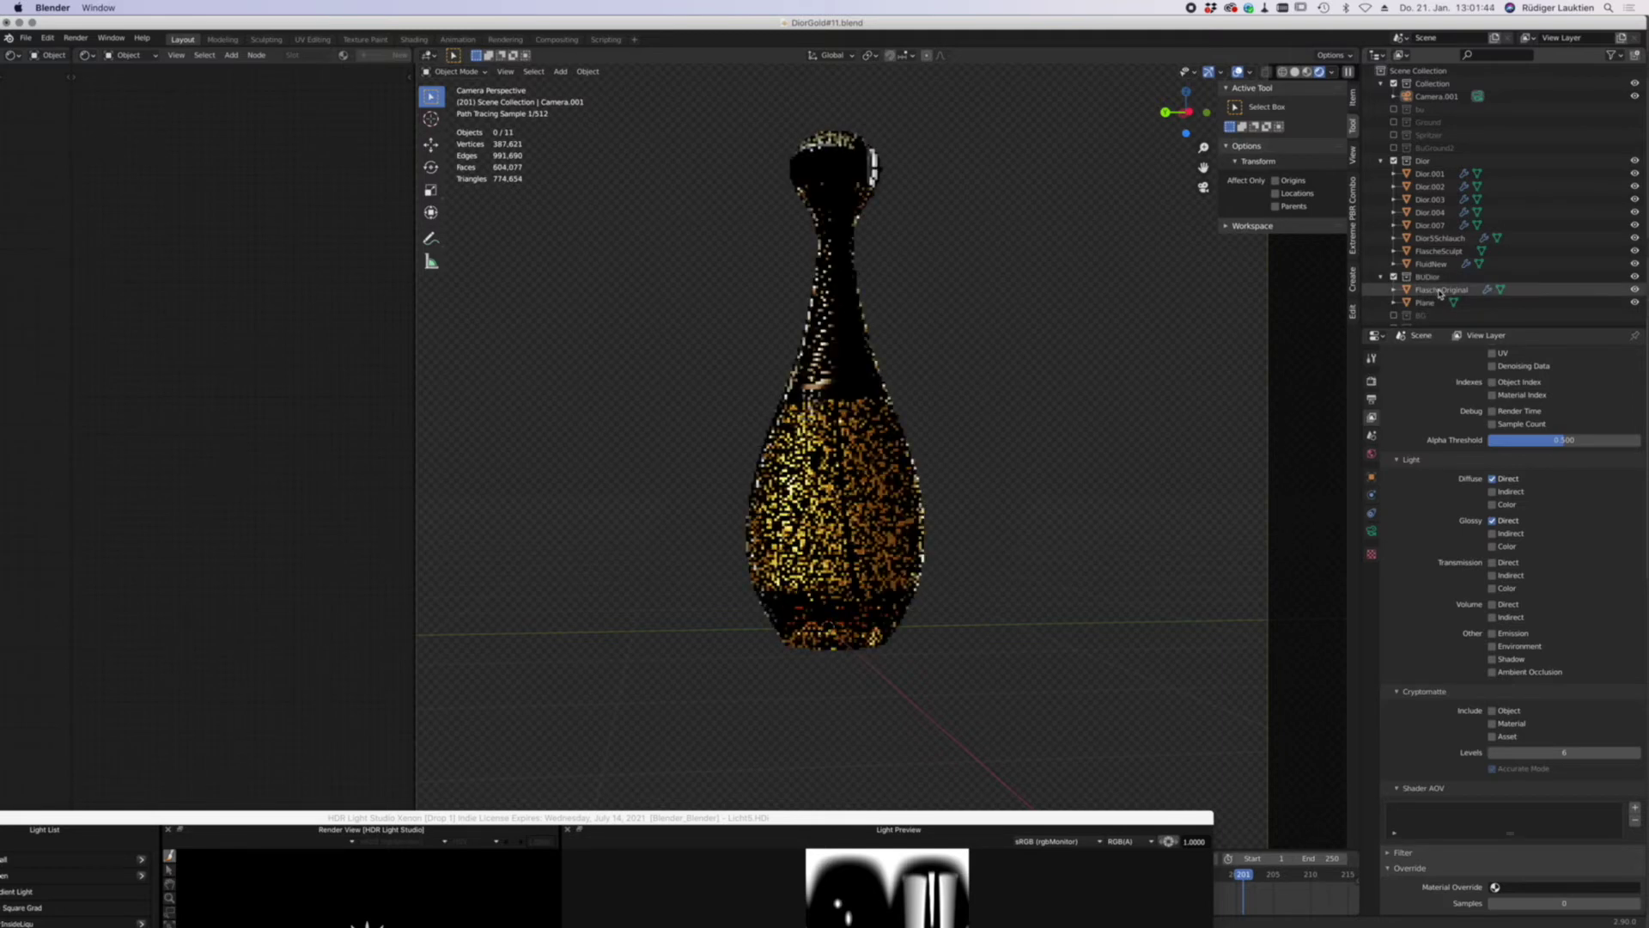
click(1430, 289)
click(1635, 290)
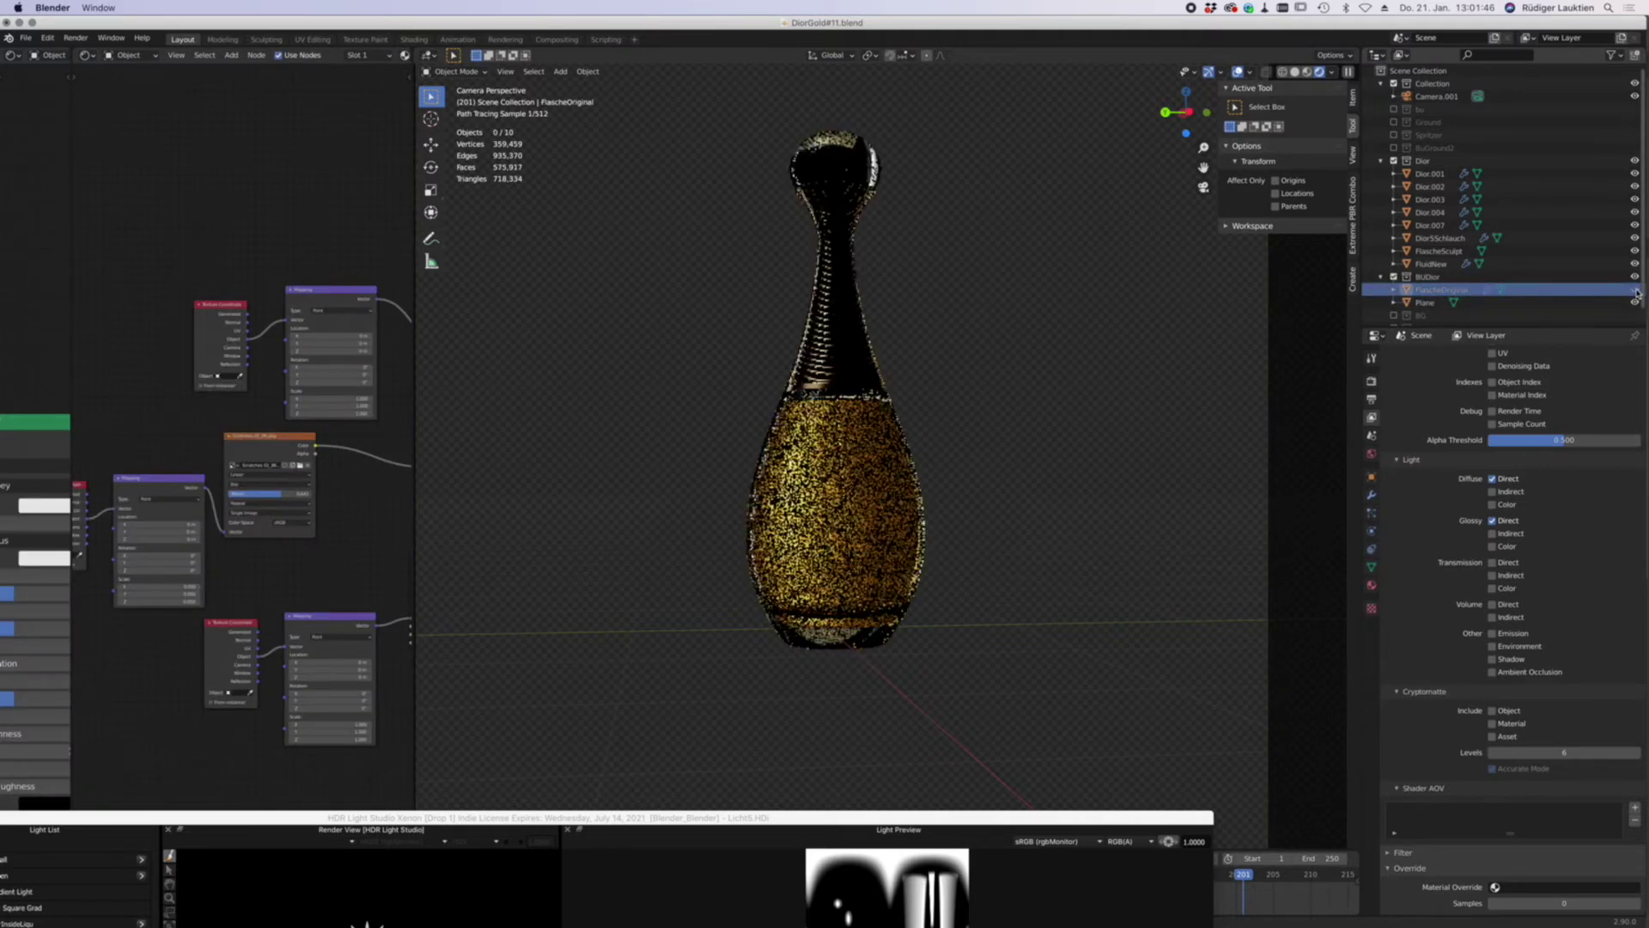
- Make the Plane behind the bottle visible to camera rays and deselect it to see its surface
click(1425, 303)
click(1372, 477)
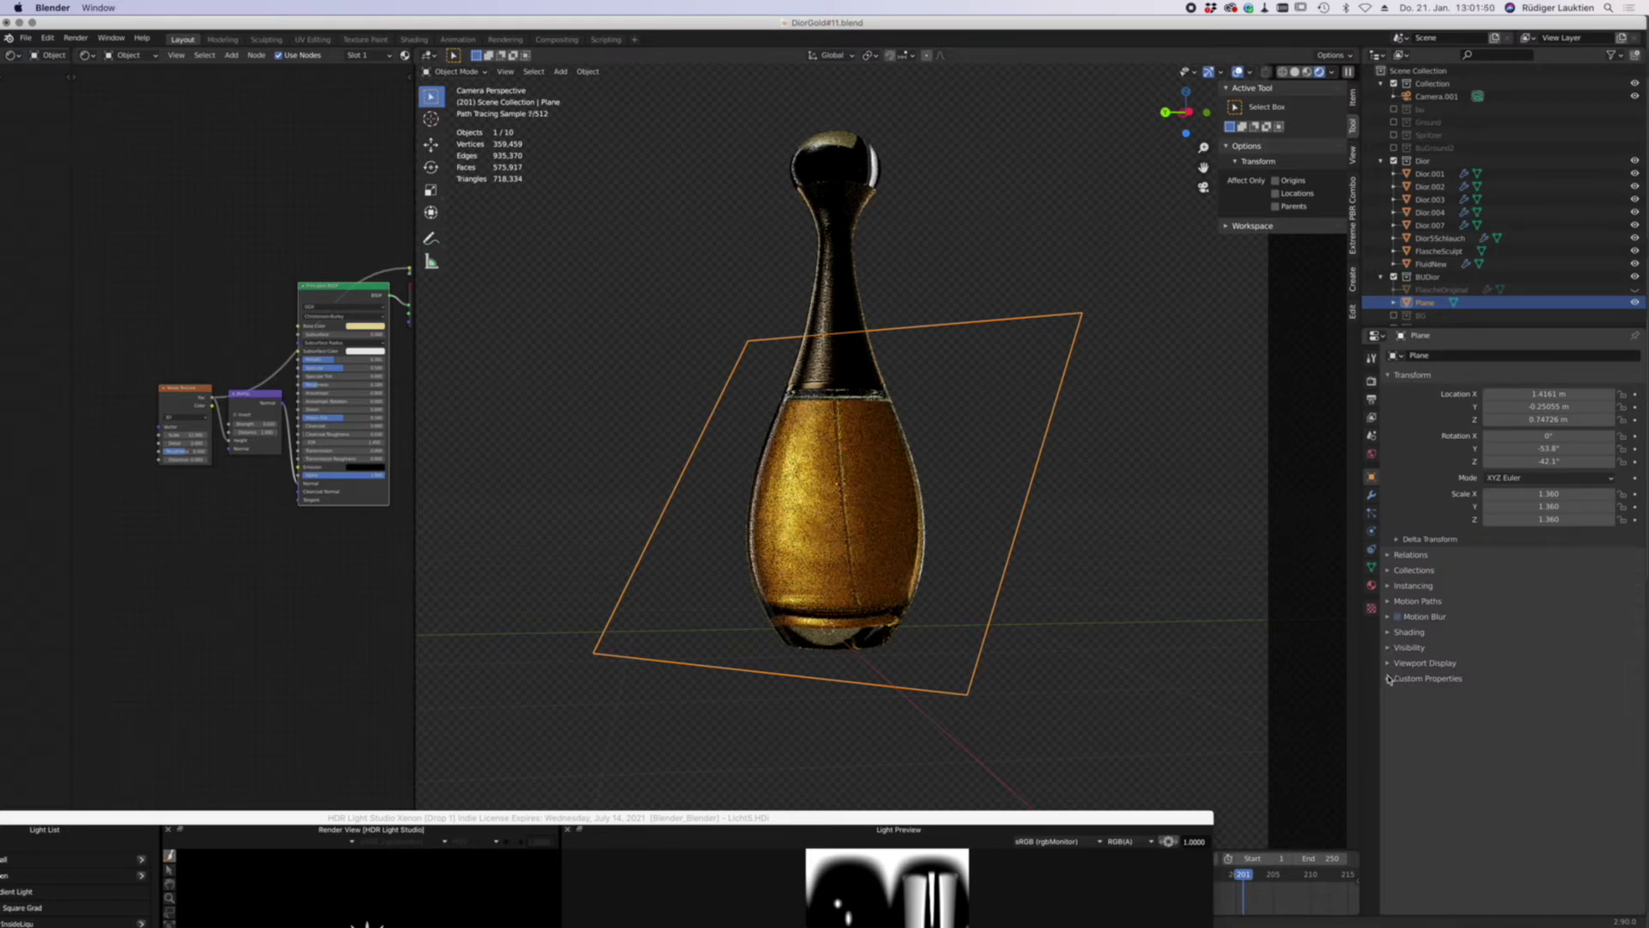
click(1388, 647)
click(1522, 767)
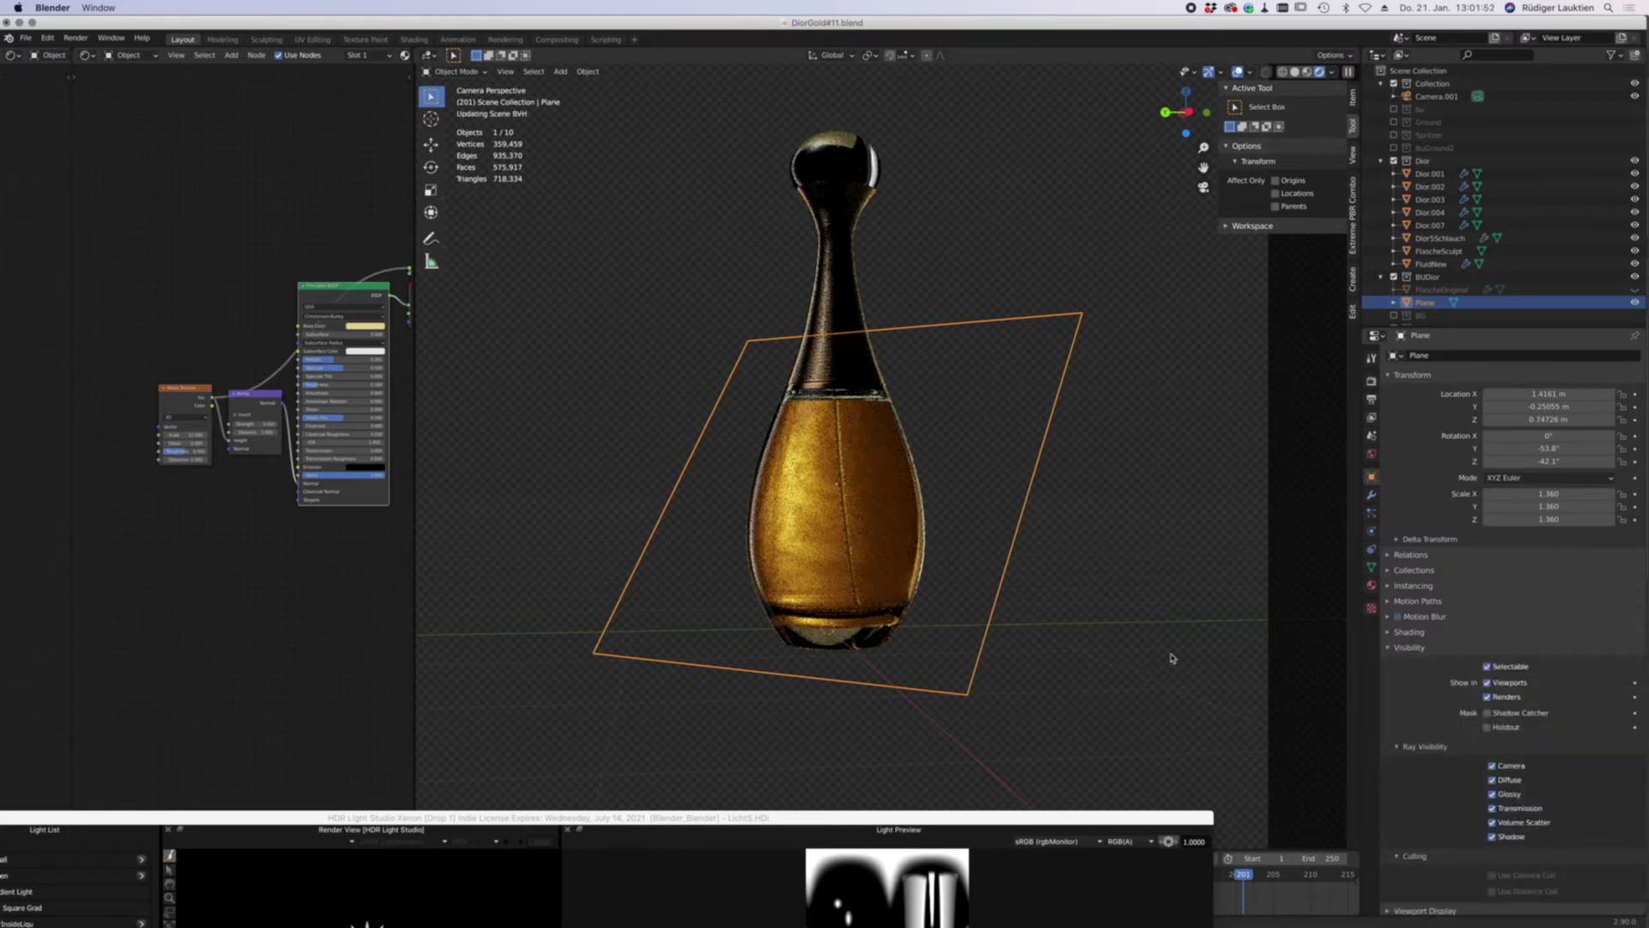
click(1153, 529)
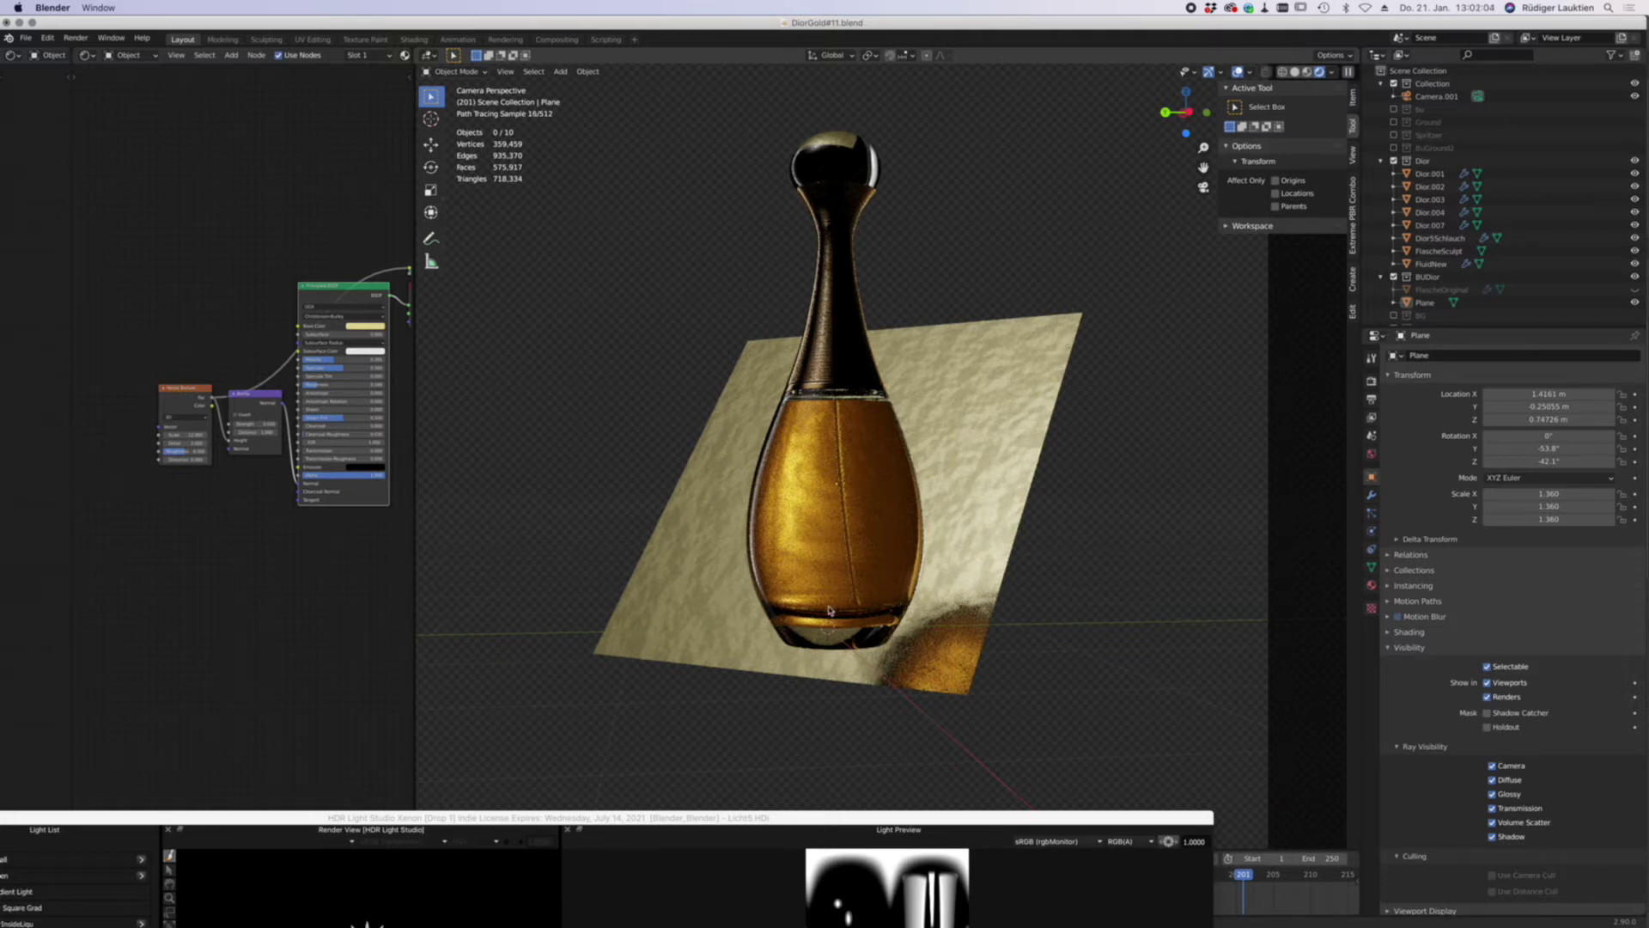
- Examine the golden liquid up close and the Plane material's noise texture, bump and Principled BSDF settings
scroll(834, 539, up, 5)
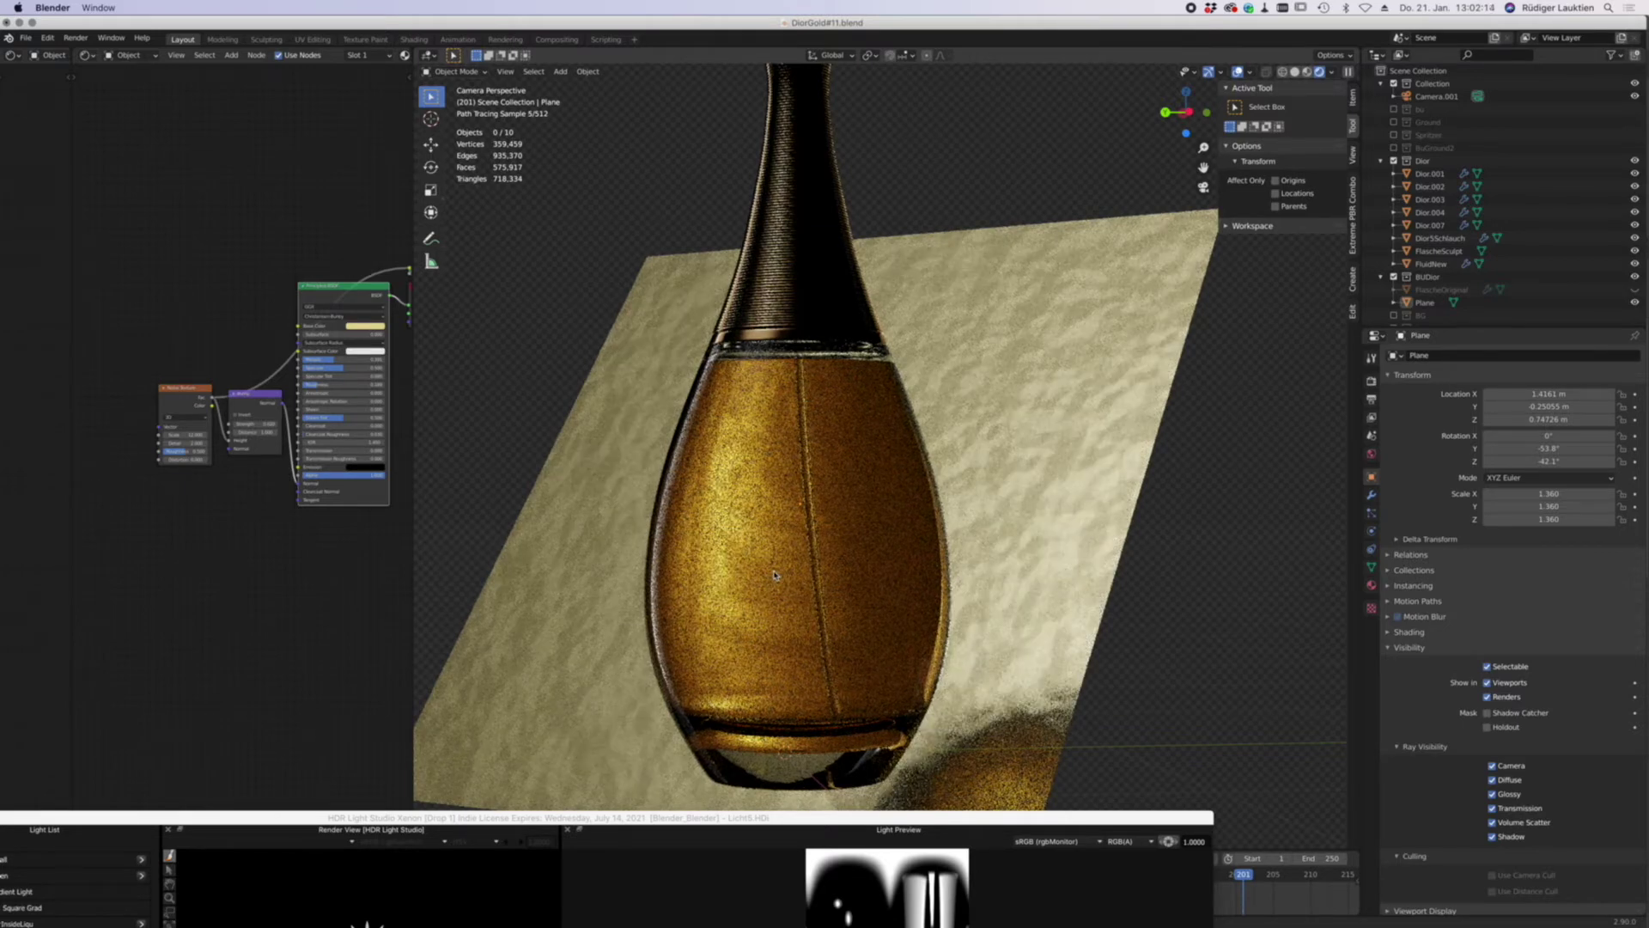
click(1075, 460)
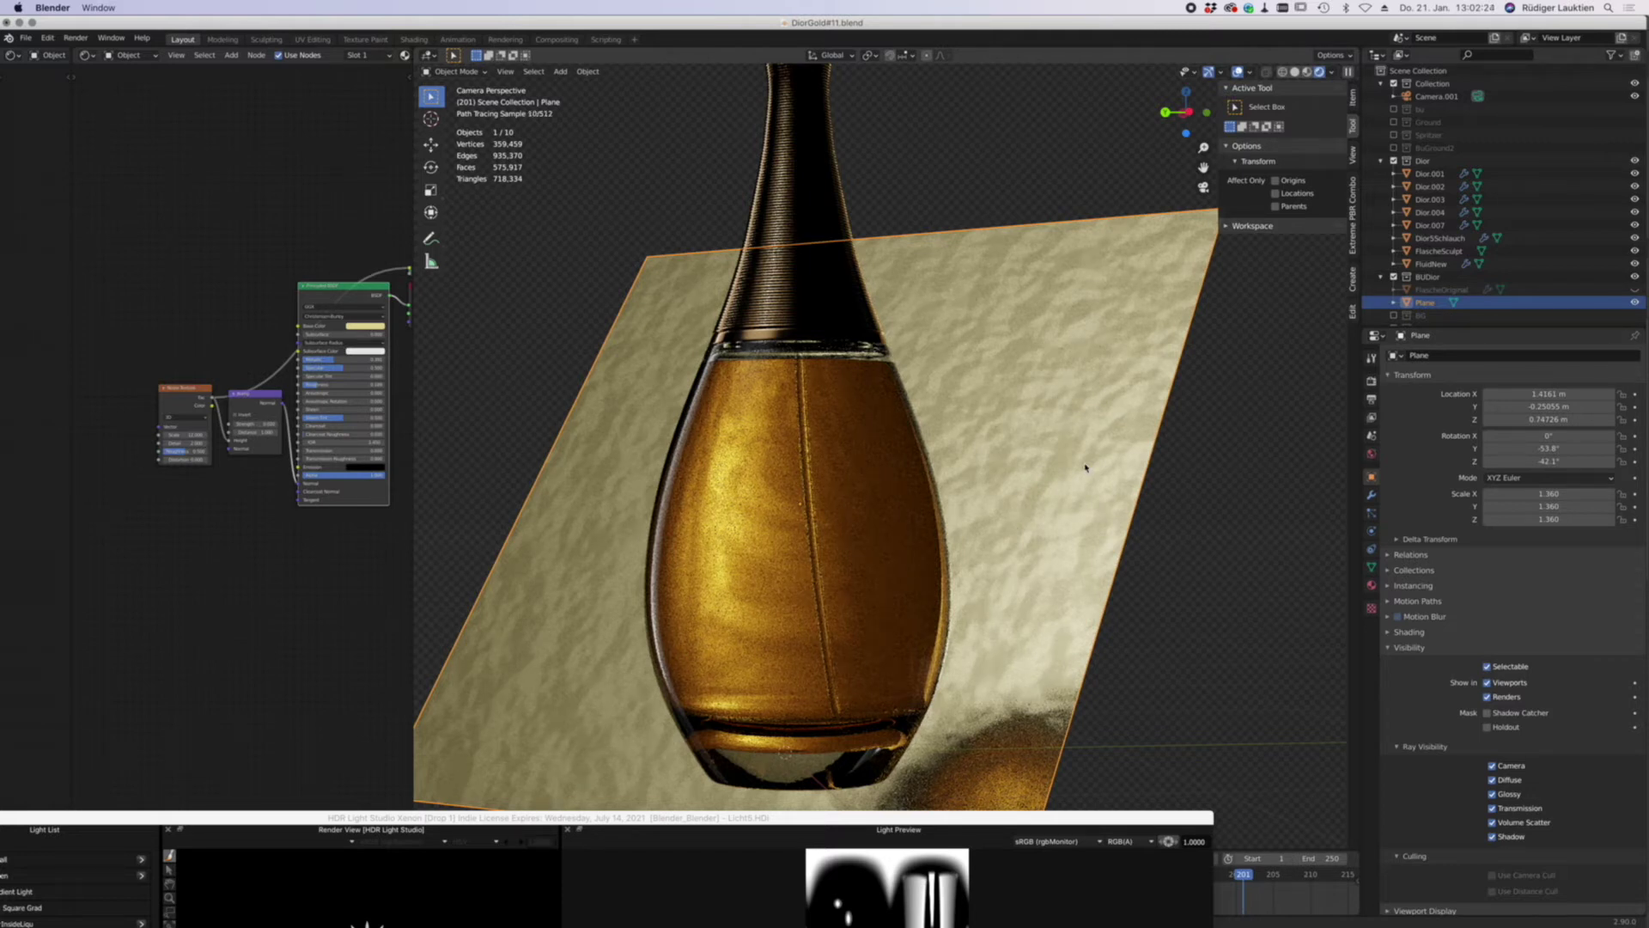
scroll(227, 468, up, 3)
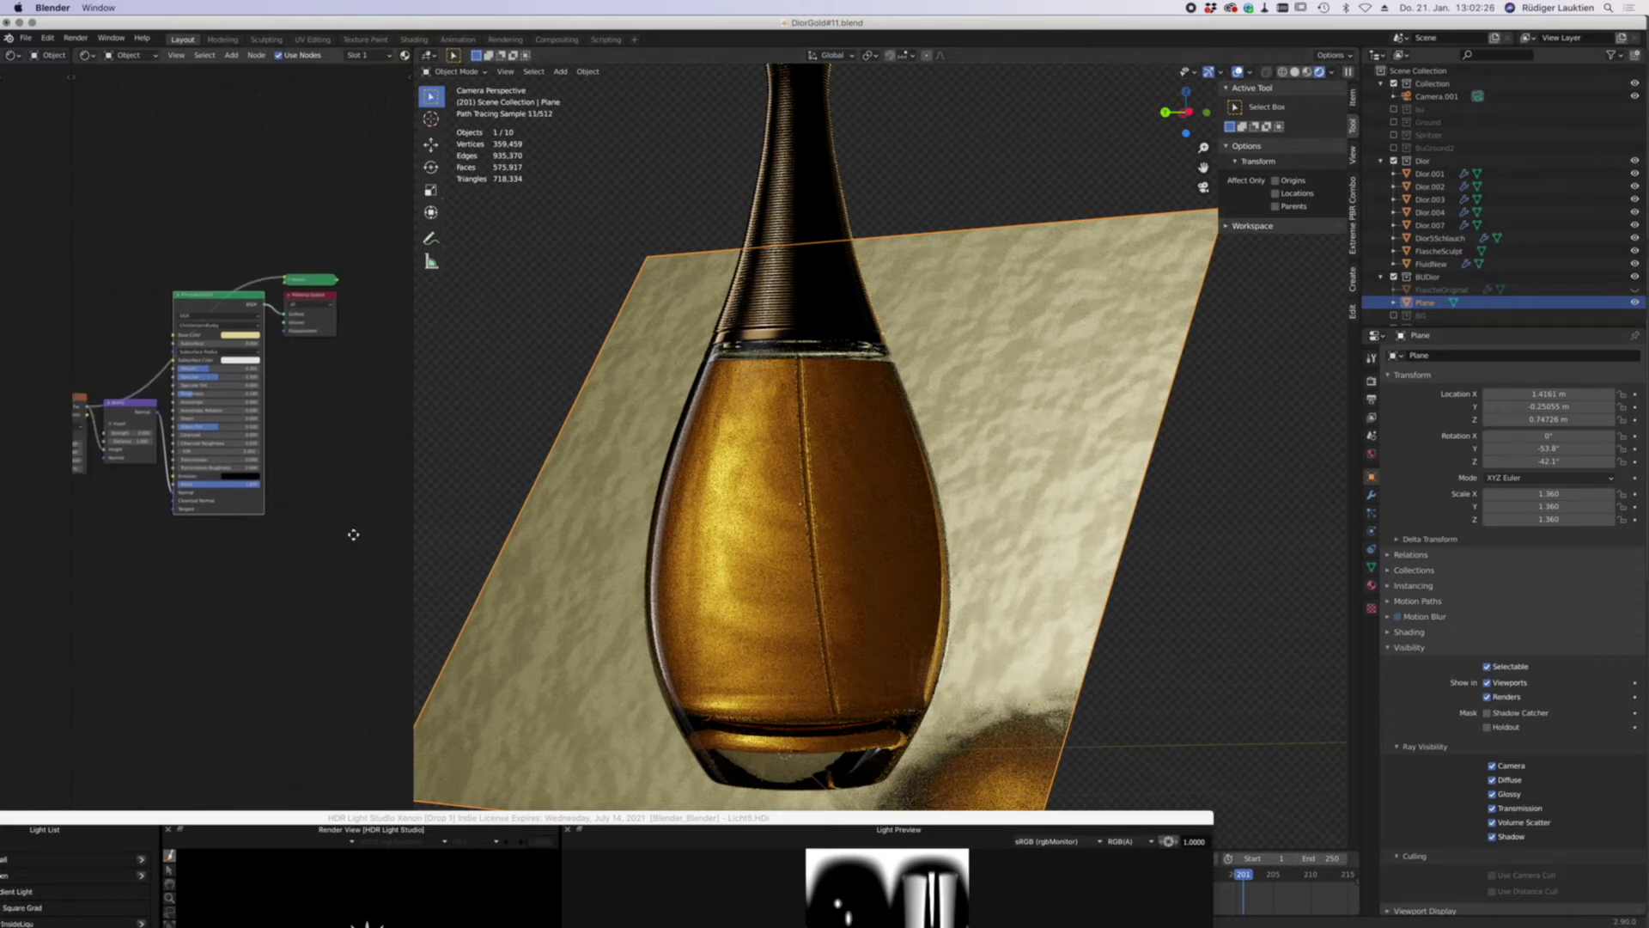
scroll(228, 468, up, 2)
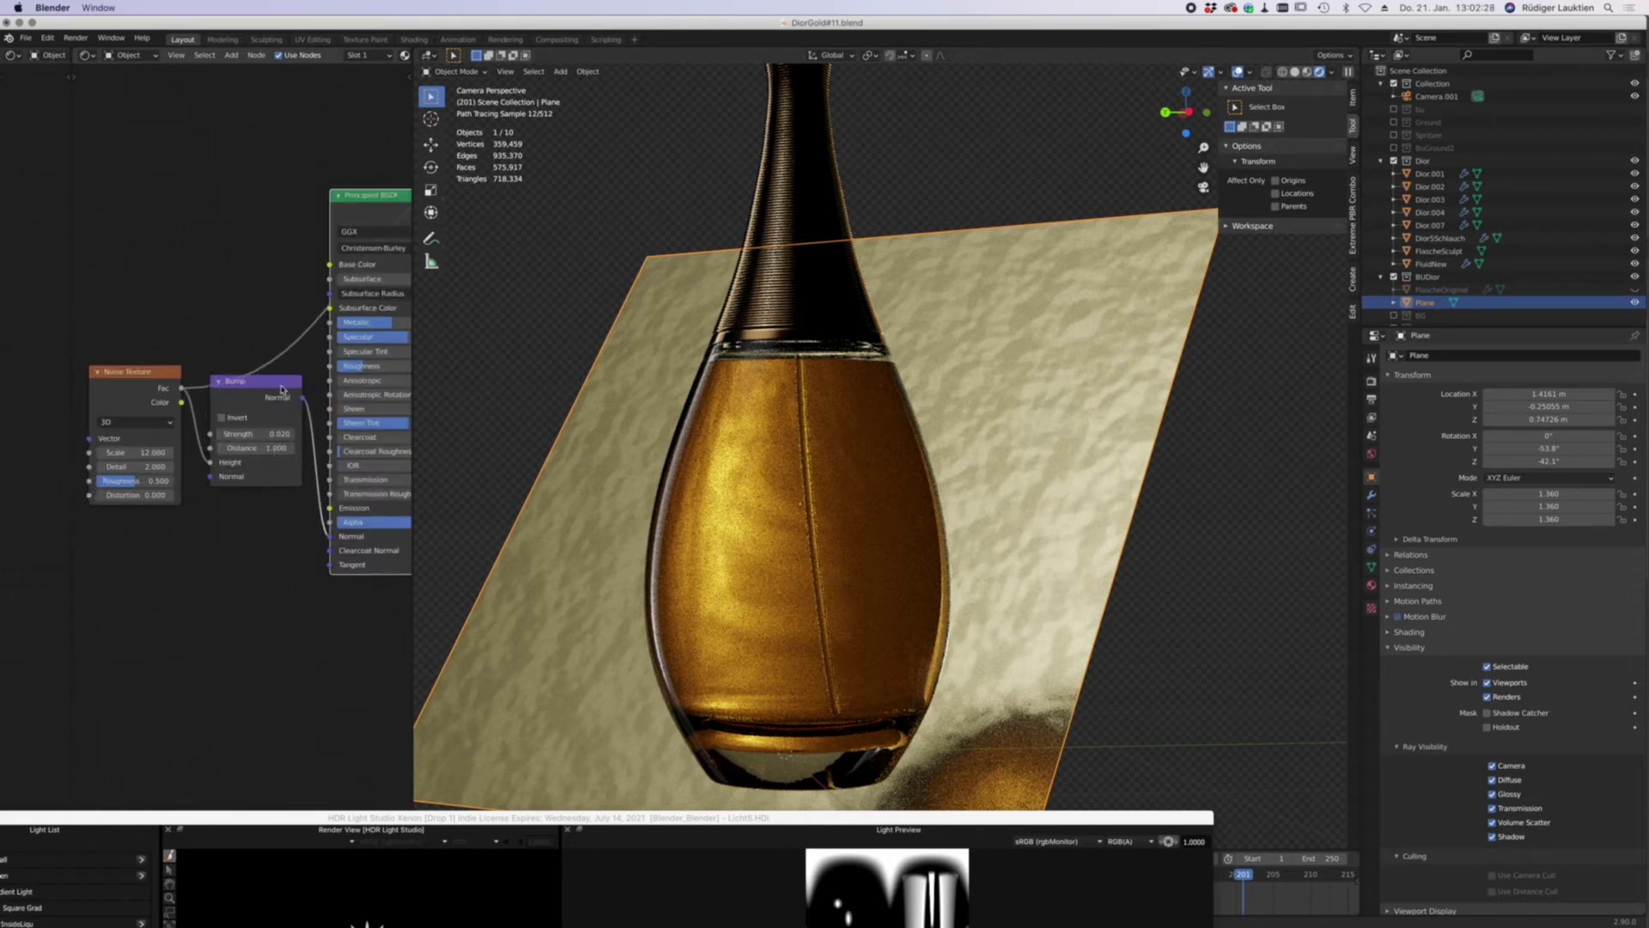
scroll(172, 393, right, 2)
scroll(240, 464, right, 5)
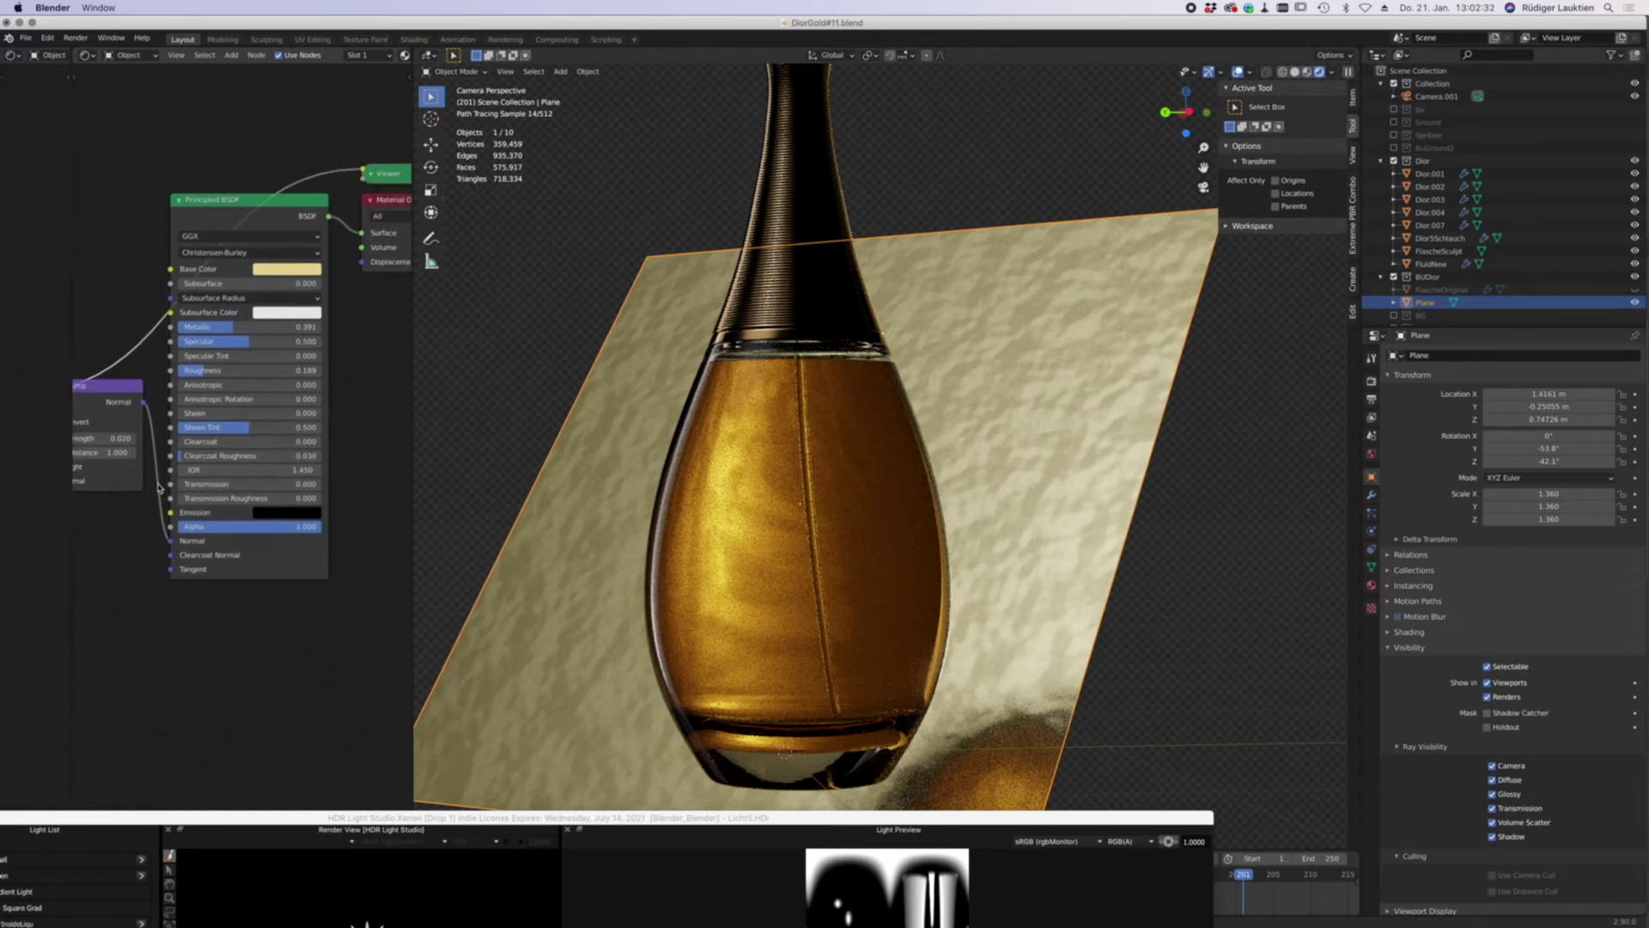
scroll(192, 540, right, 4)
scroll(192, 539, left, 3)
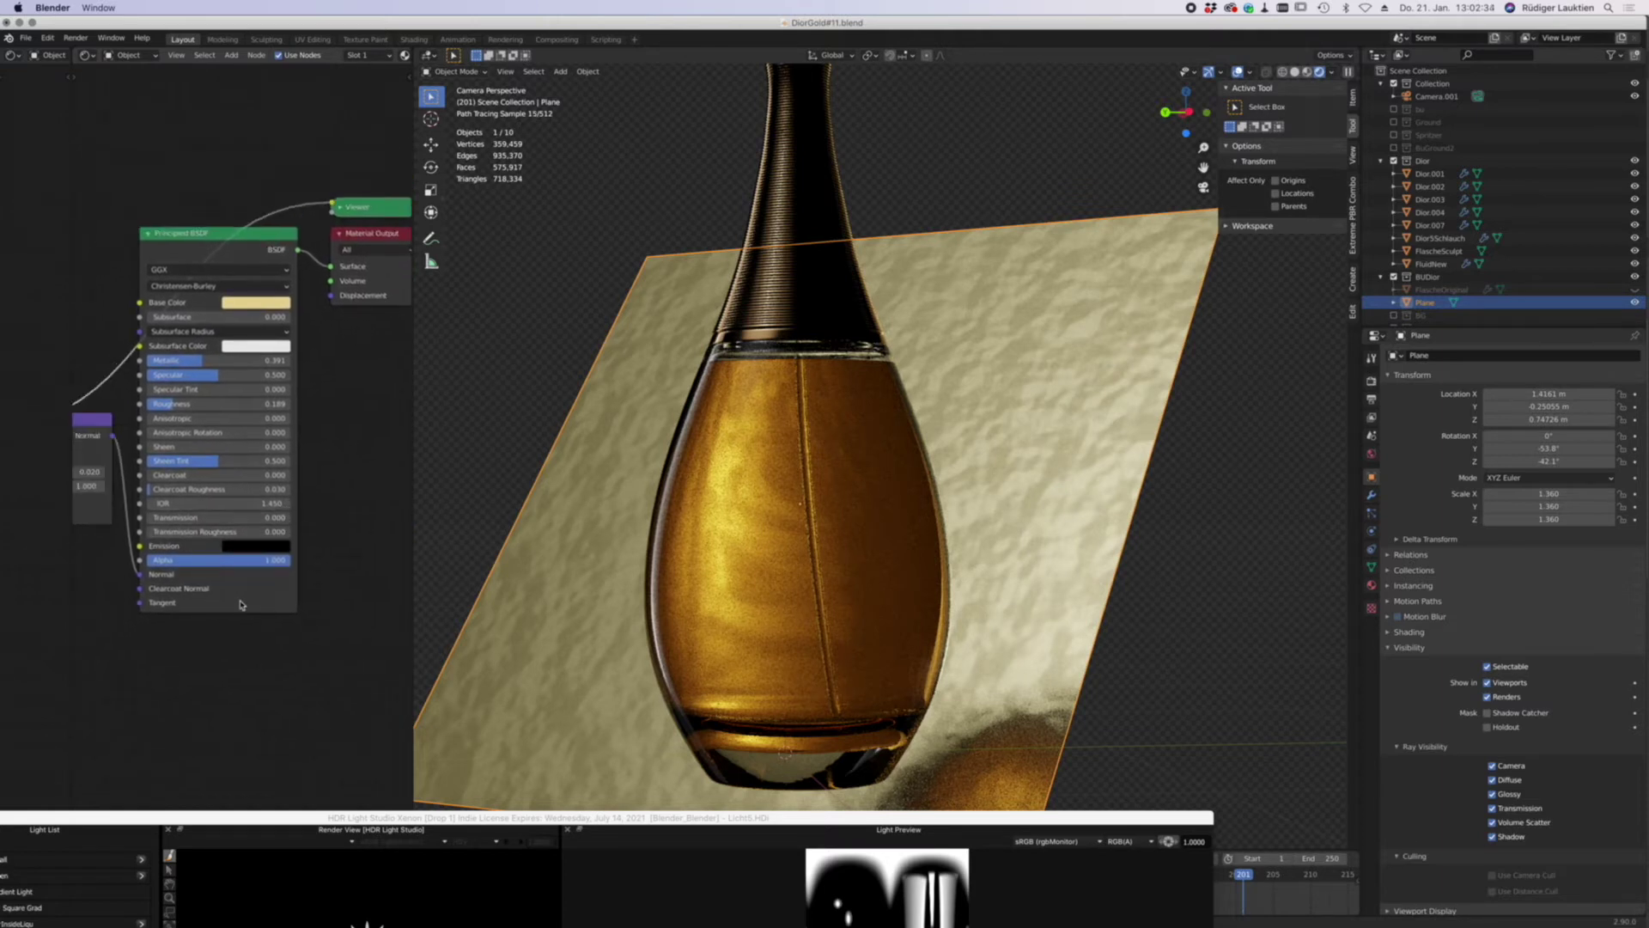
scroll(250, 472, right, 2)
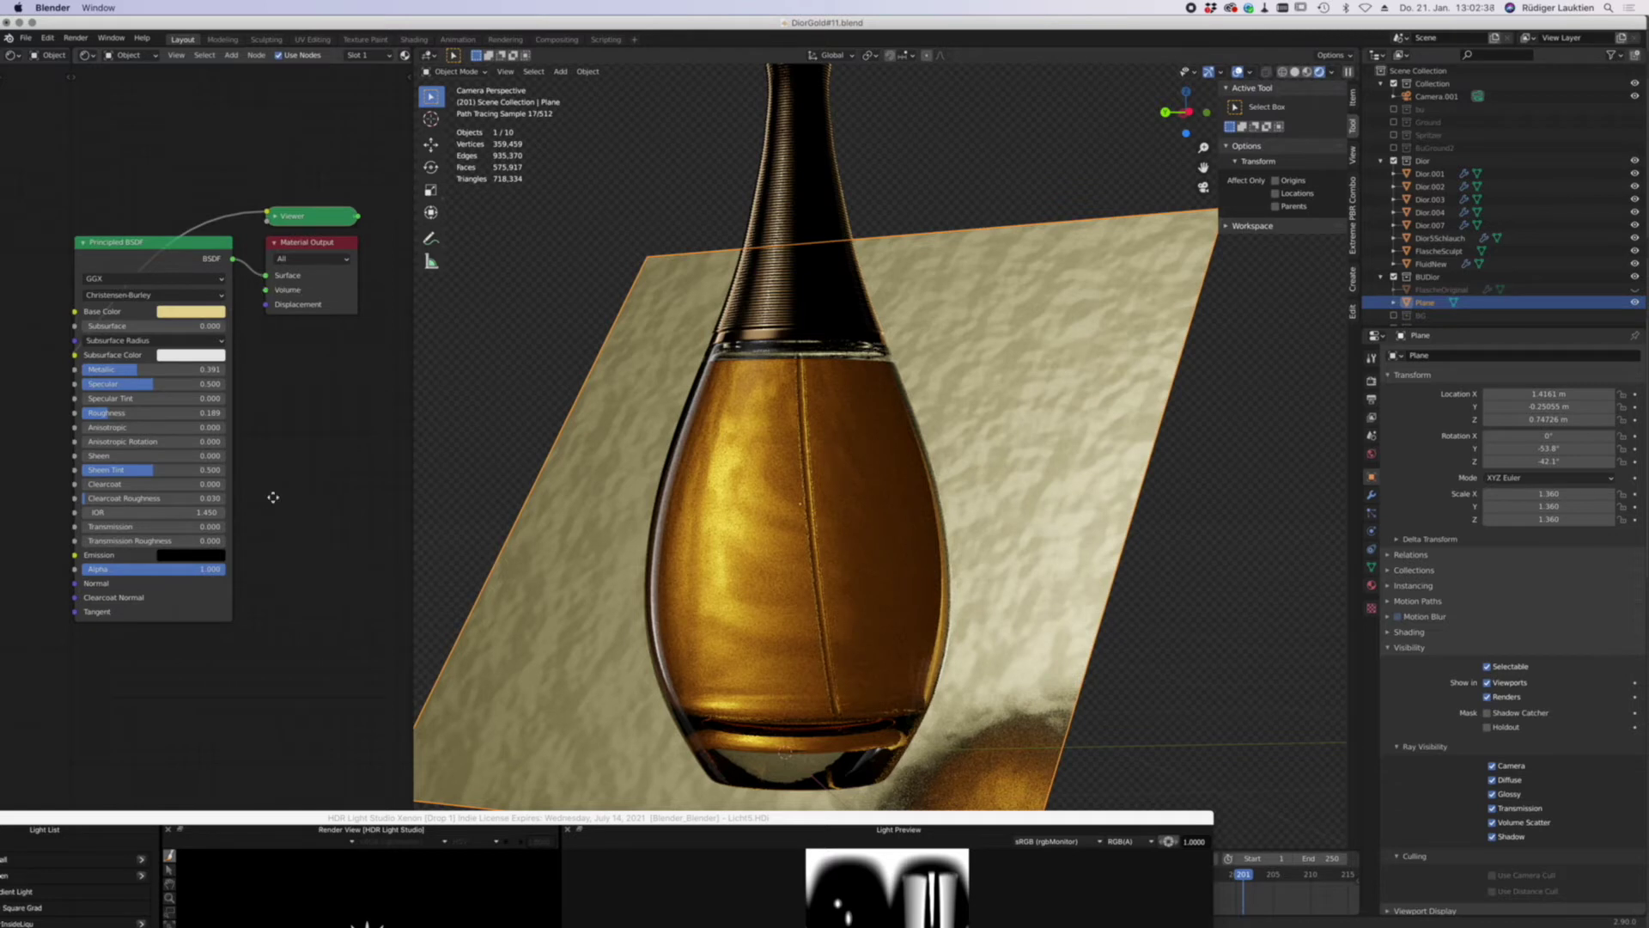
scroll(260, 508, left, 3)
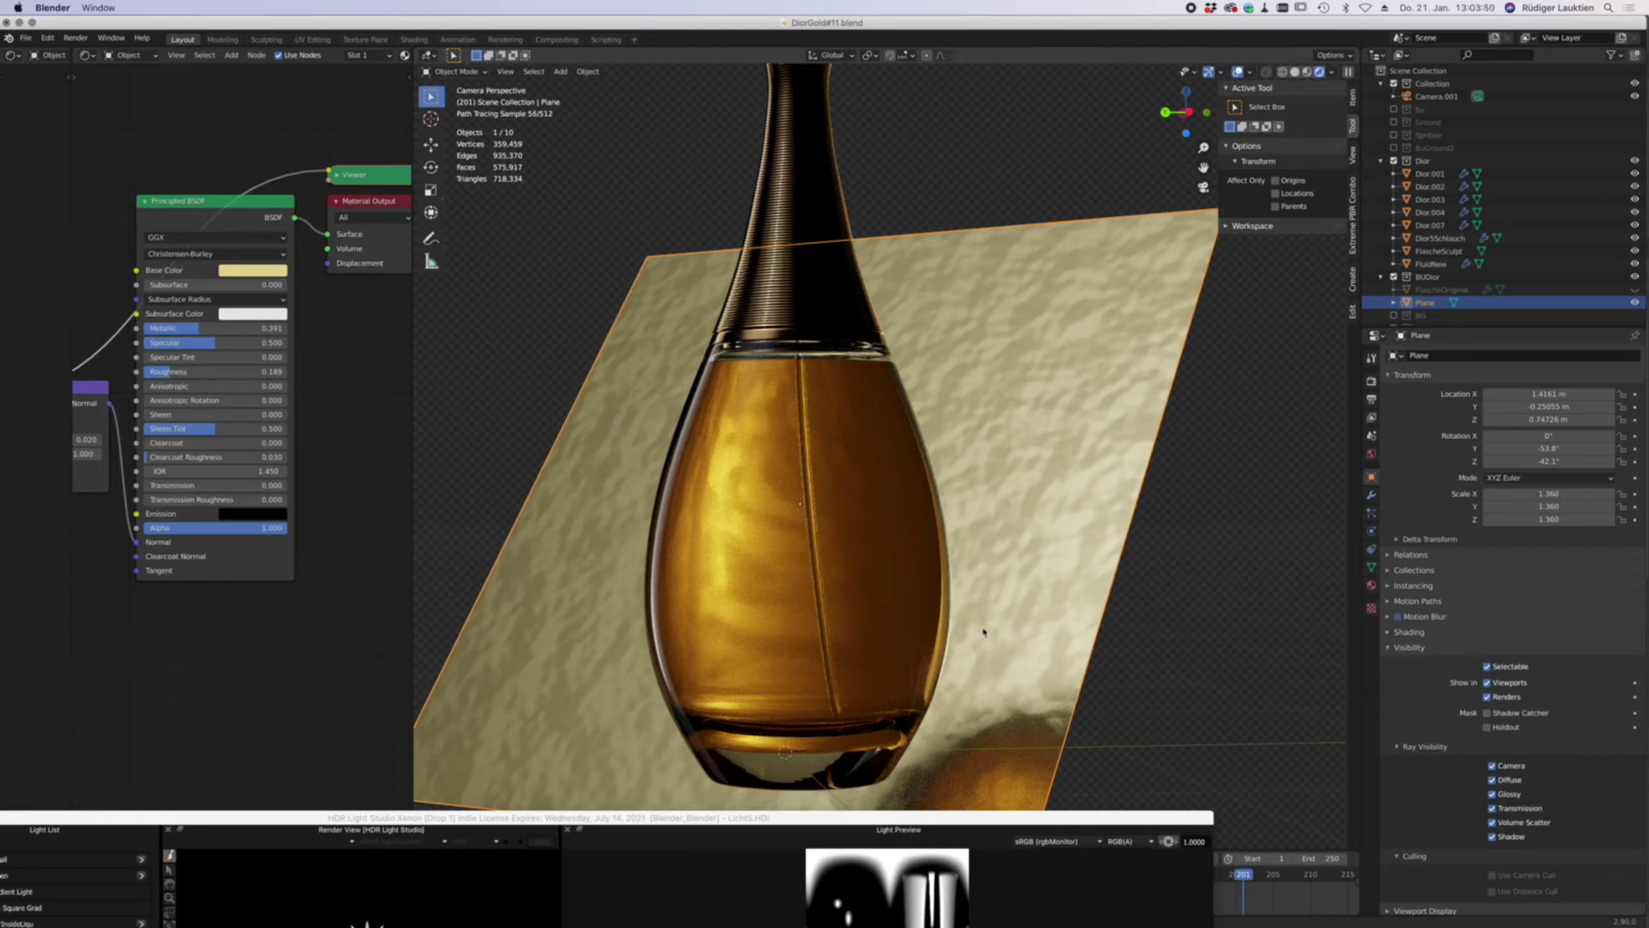
- Examine the bottle and the reflector plane behind it from the camera and from other angles
middle_drag(982, 631, 928, 592)
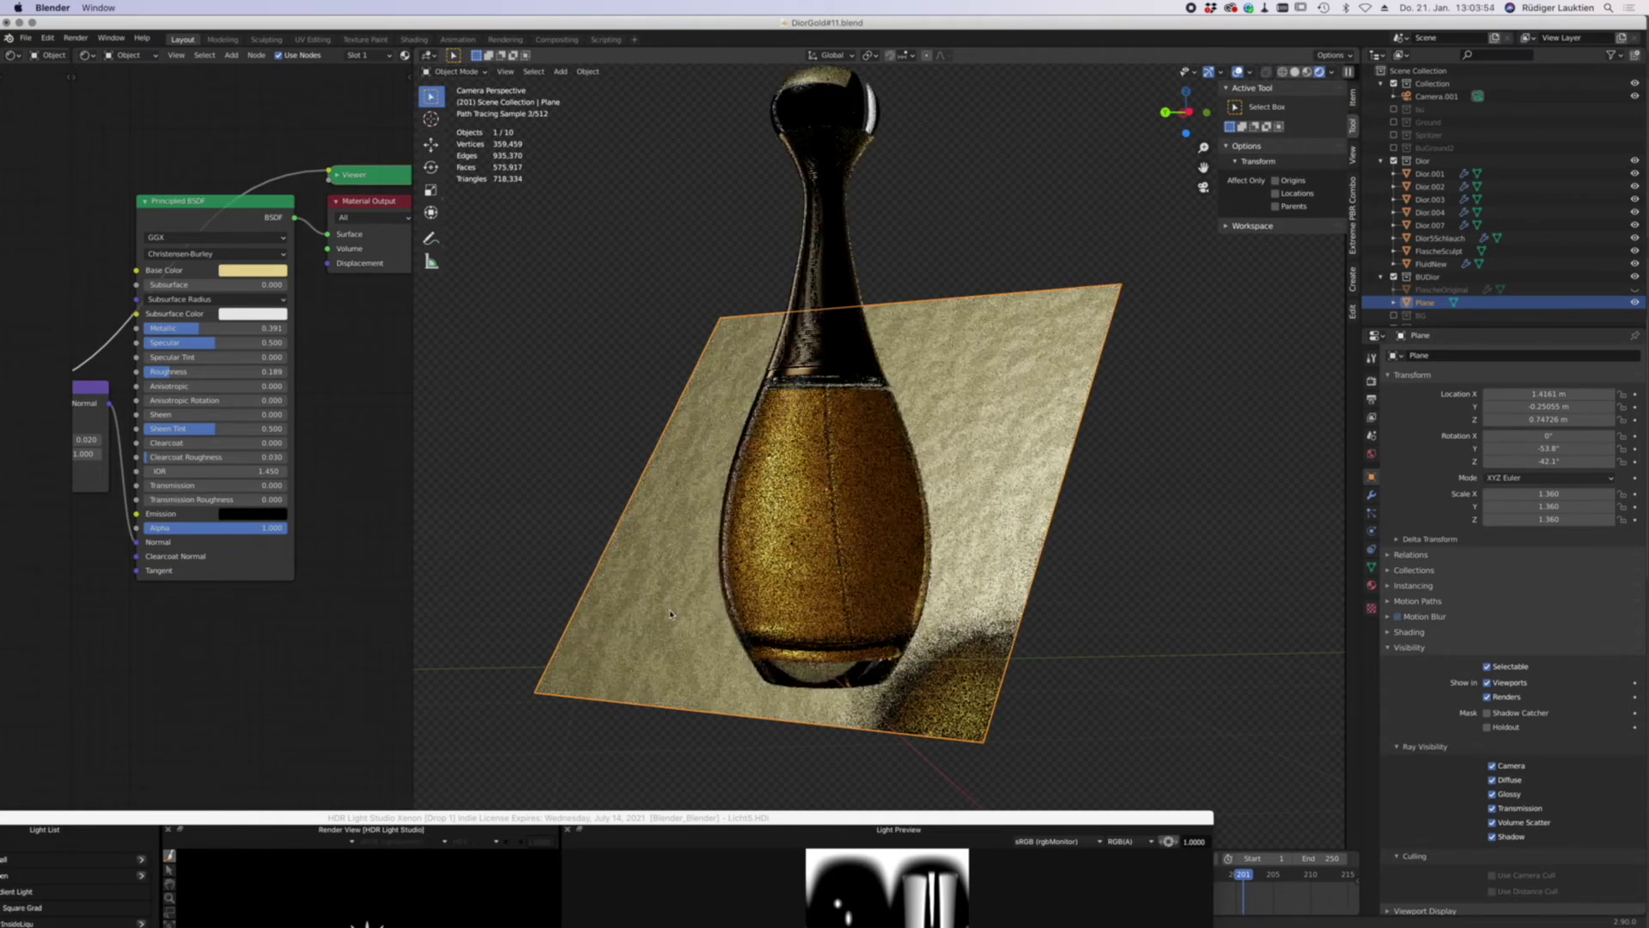
key(KP_0)
middle_drag(745, 641, 973, 561)
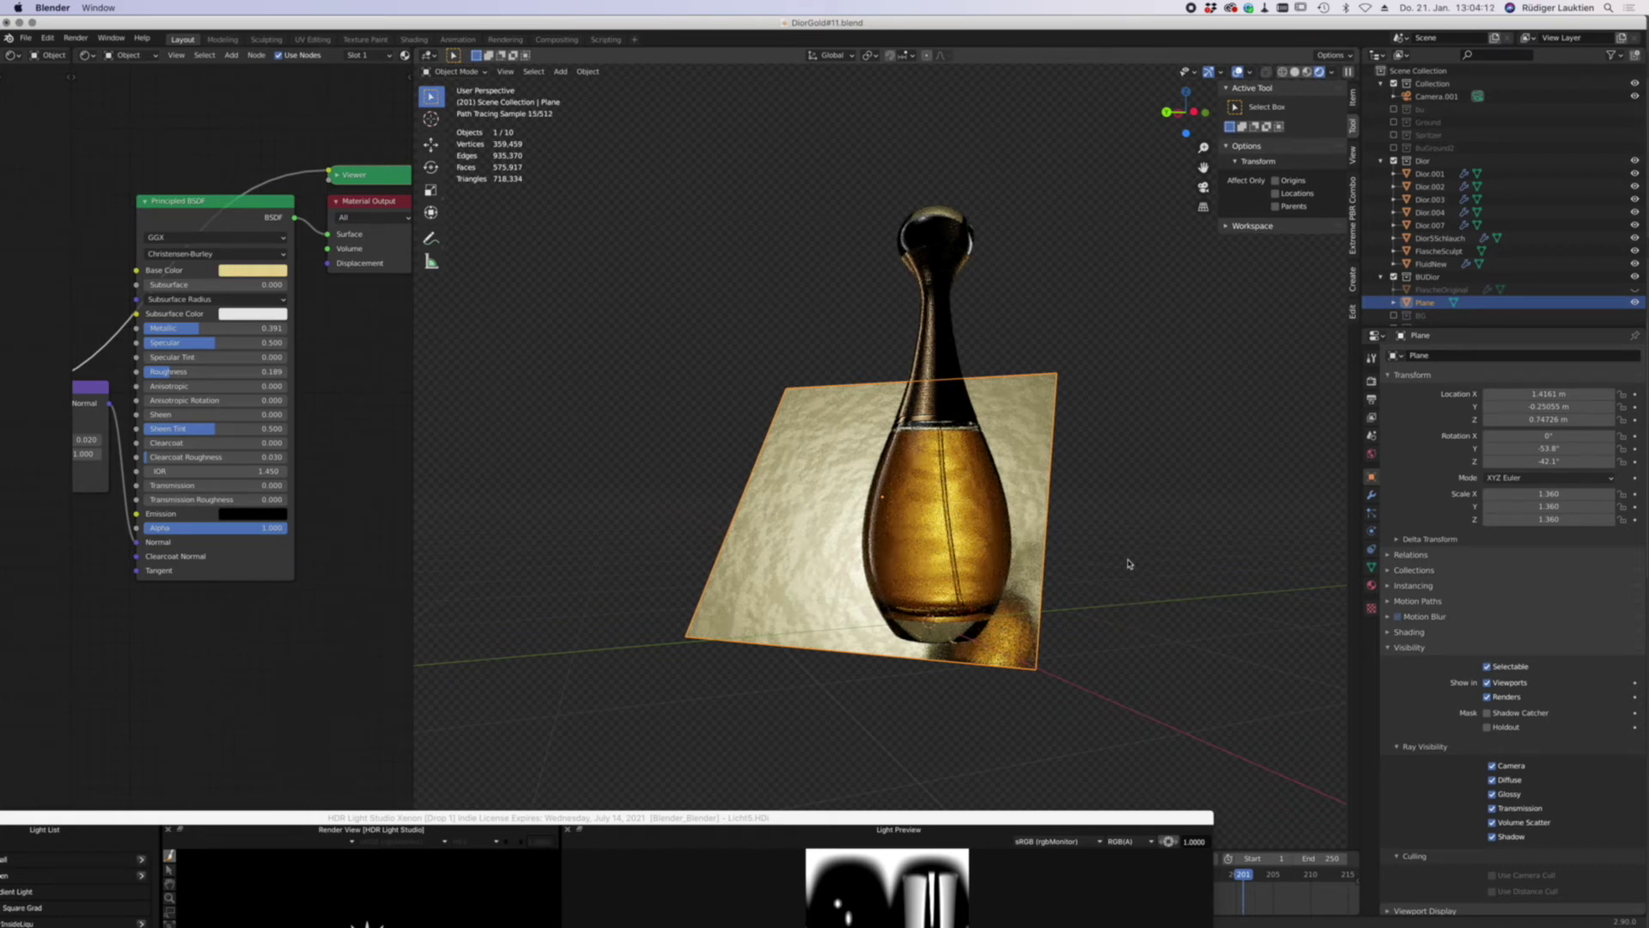
middle_drag(1152, 564, 1074, 568)
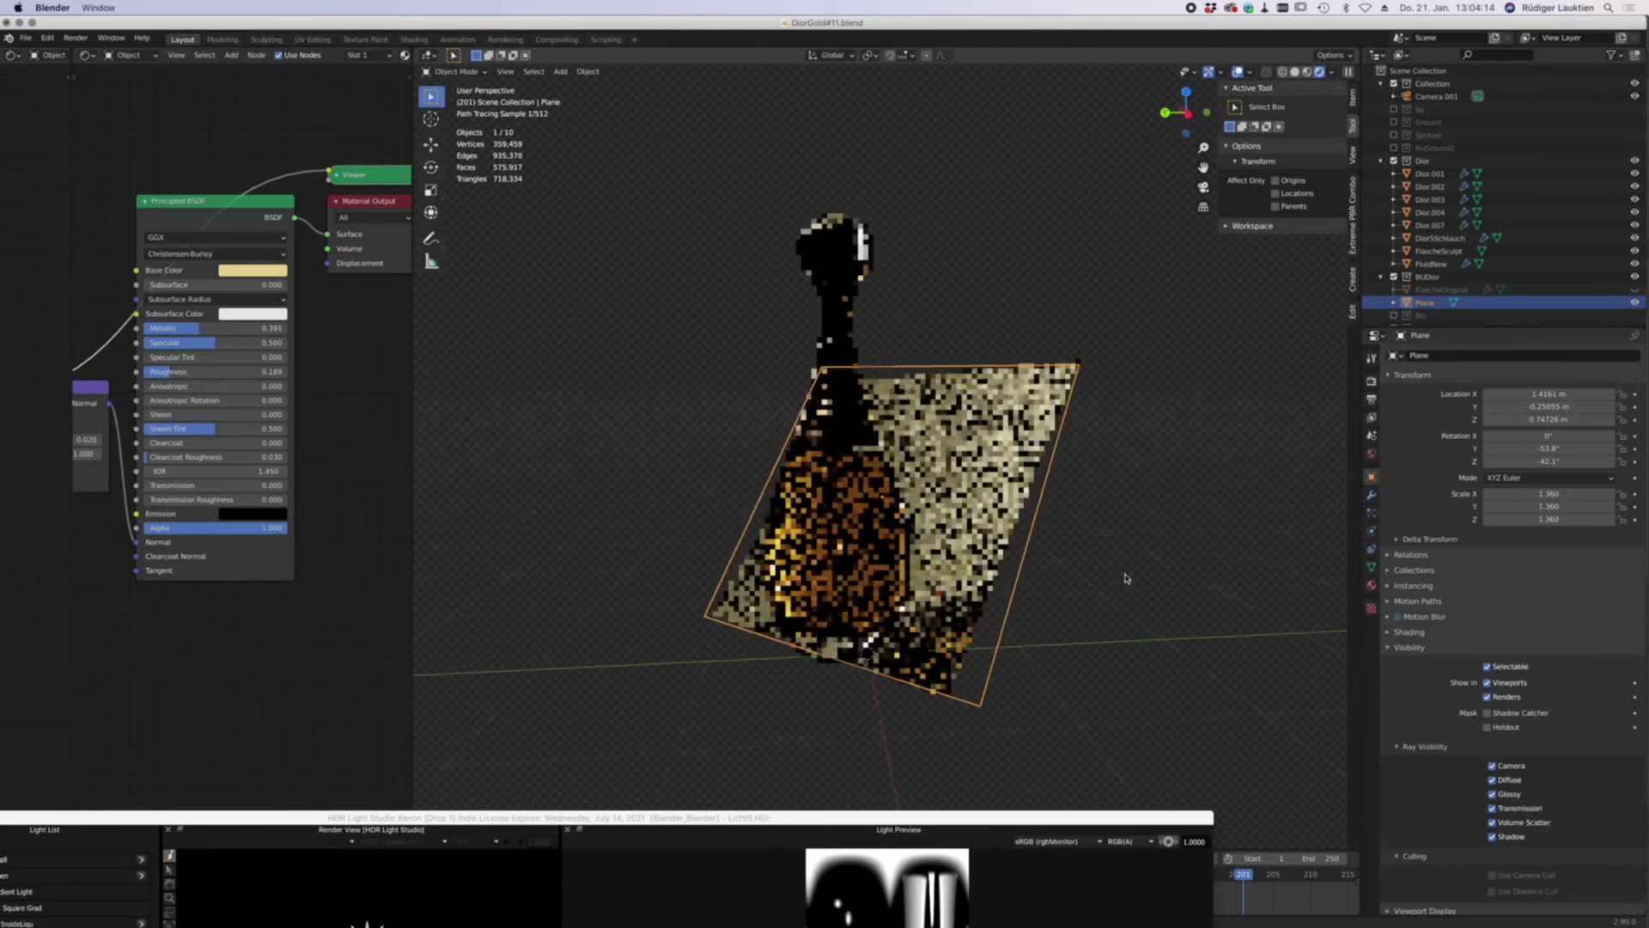
scroll(1482, 271, down, 1)
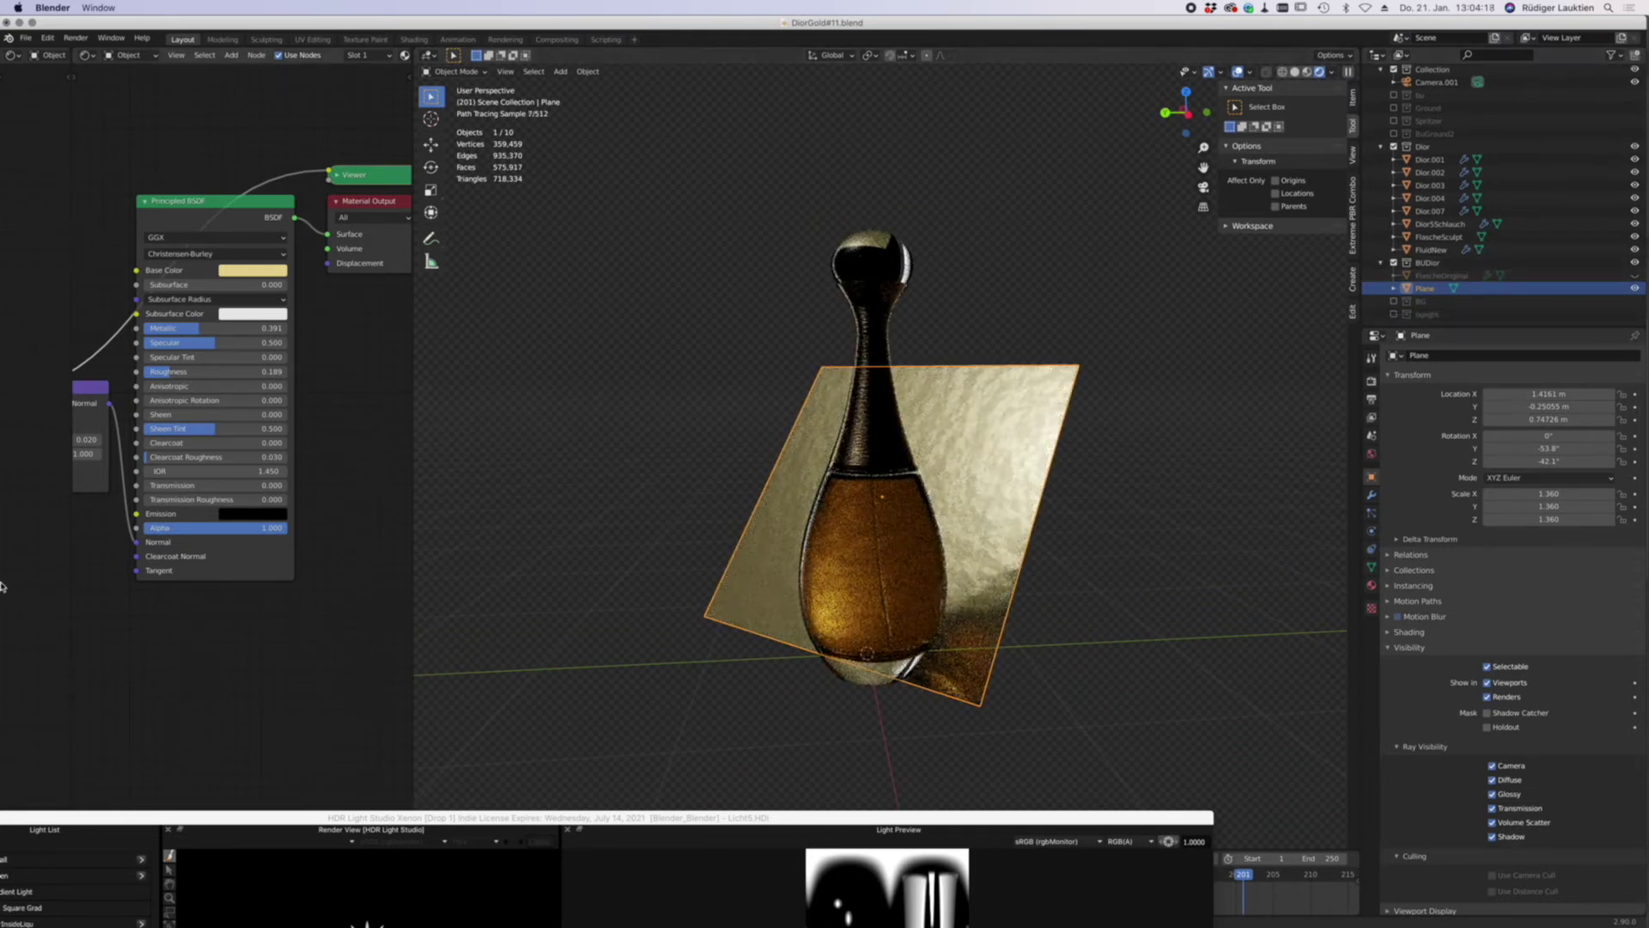
- Switch to the bottle composite in Photoshop and move the HDR Light Studio window off the canvas
mouse_move(17, 550)
click(26, 199)
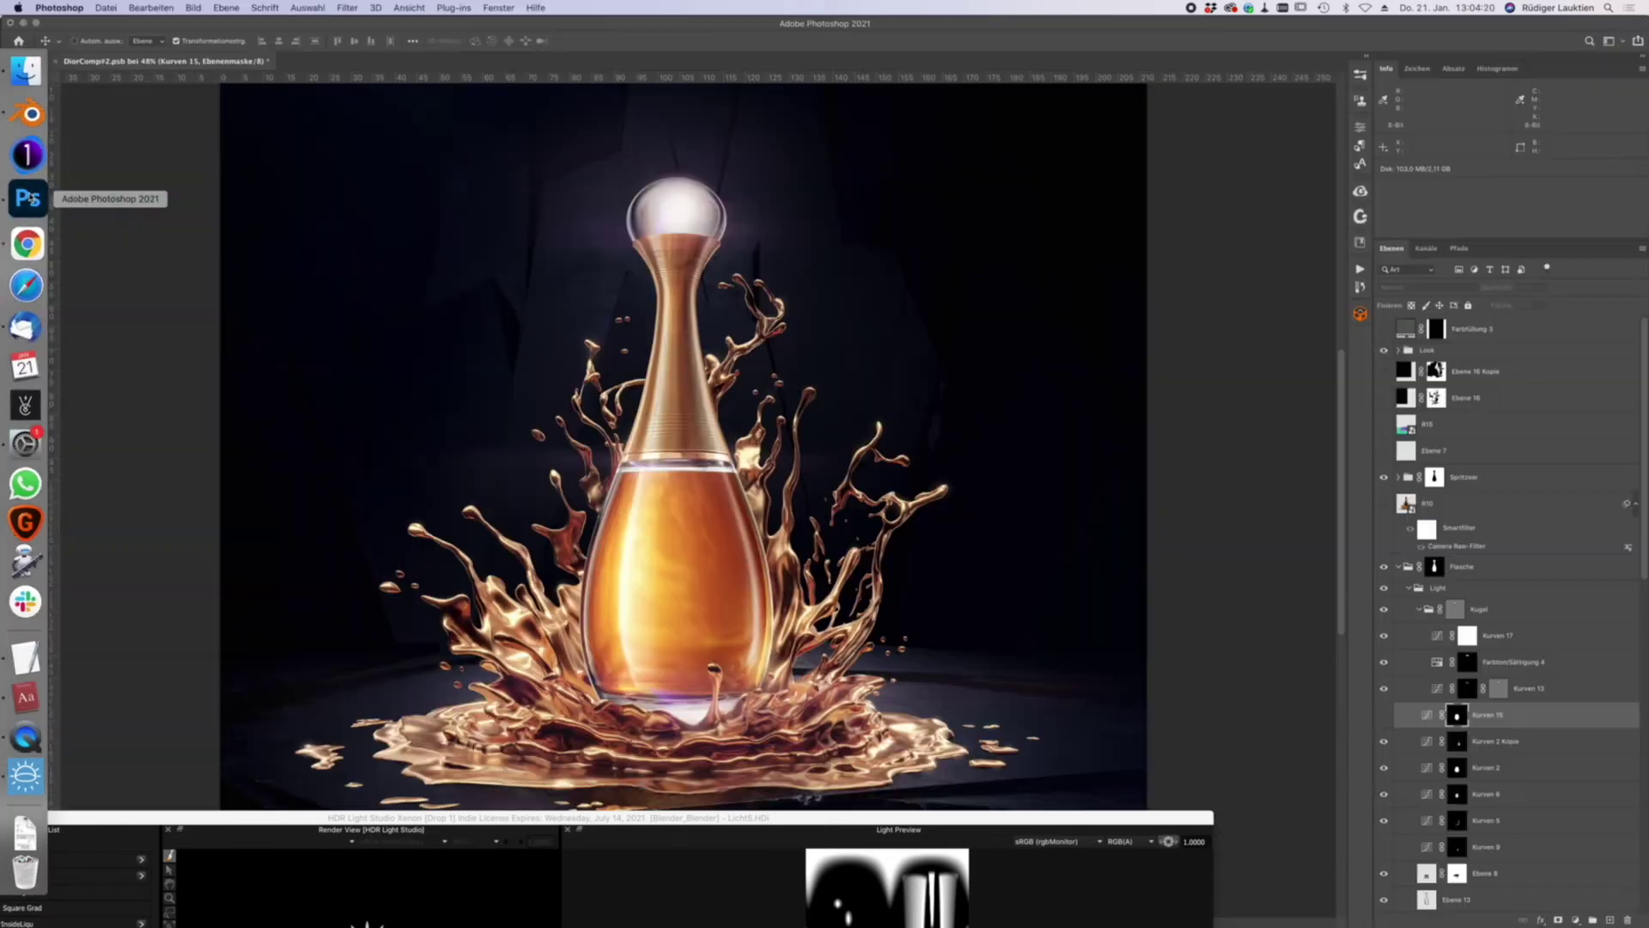
drag(984, 816, 988, 923)
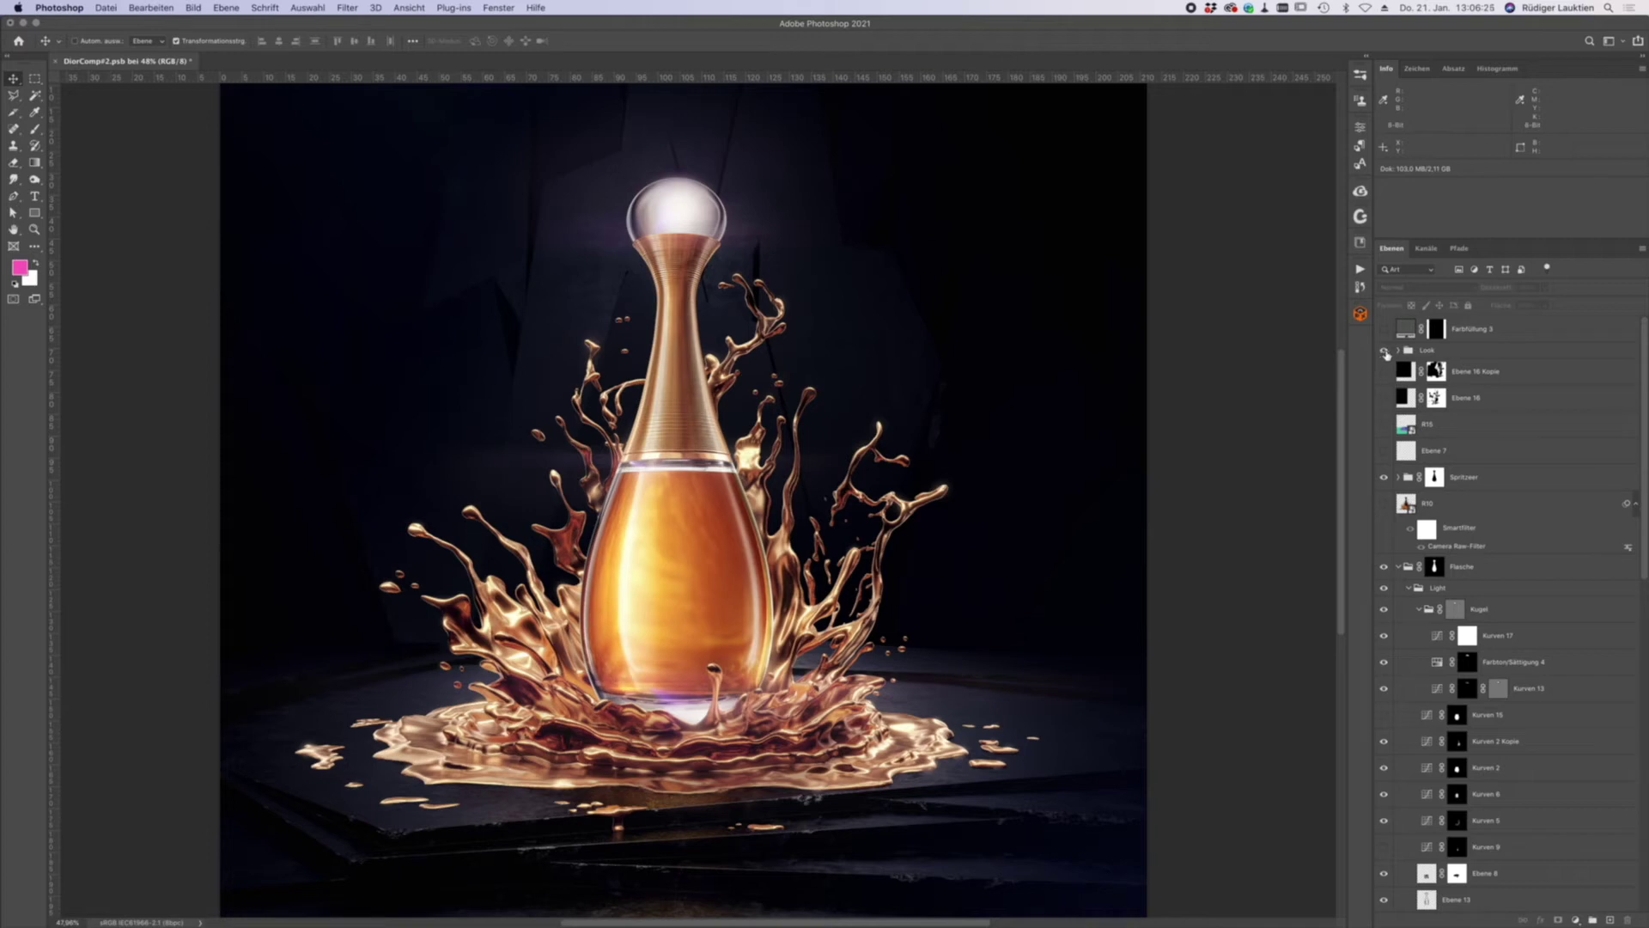
- Expand the Look group and compare the composite with and without its effects
click(1398, 350)
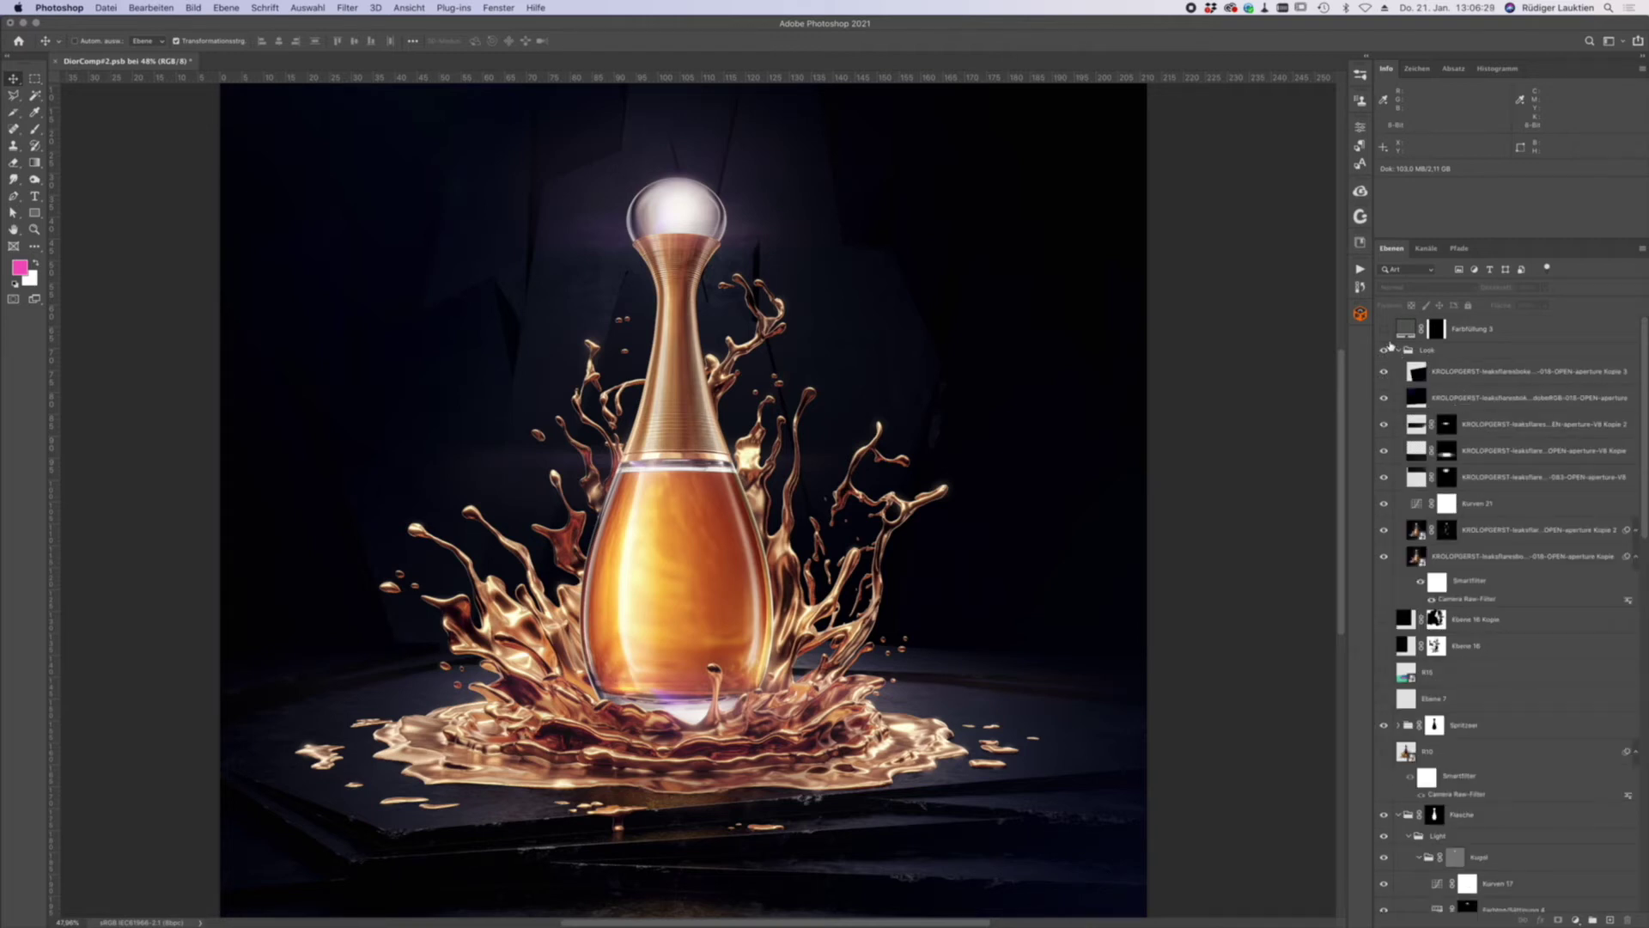
click(1384, 350)
click(1384, 350)
click(1384, 350)
click(1383, 350)
- Hide the two topmost light-leak layers in Look and compare the three masked leak layers below them on and off
click(1383, 377)
click(1384, 426)
click(1383, 426)
click(1383, 426)
click(1384, 452)
click(1384, 478)
click(1383, 477)
click(1383, 452)
click(1383, 426)
- Compare the image with and without Kurven 21 and the two smart-object KROLOPGERST layers beneath it
drag(1383, 507, 1385, 562)
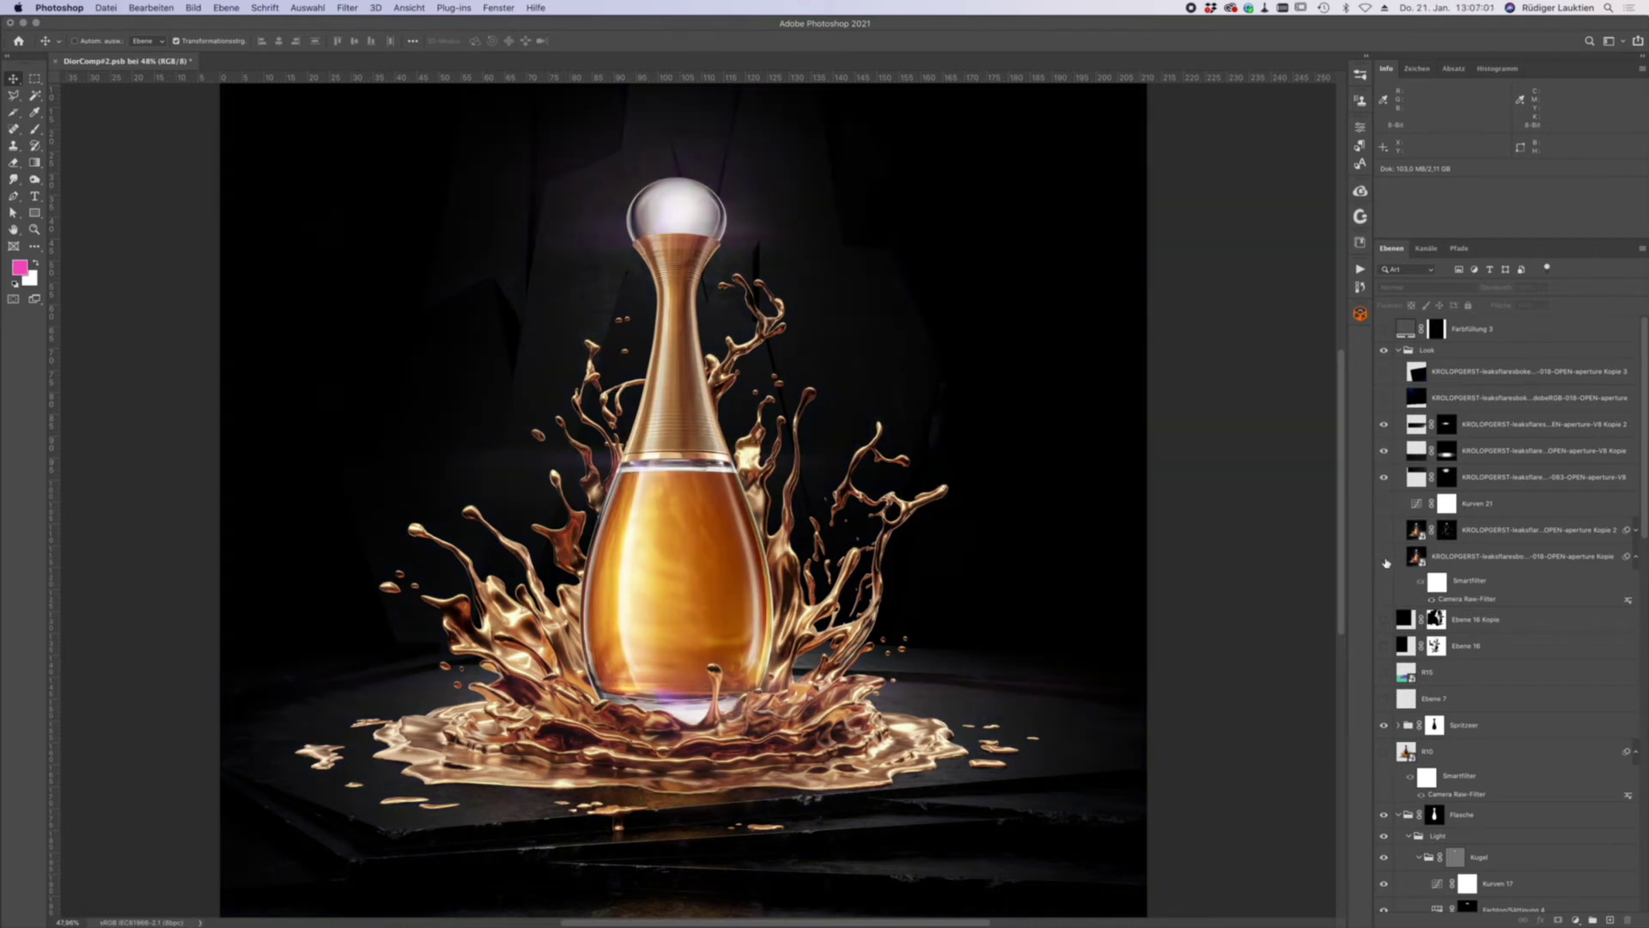
click(1383, 504)
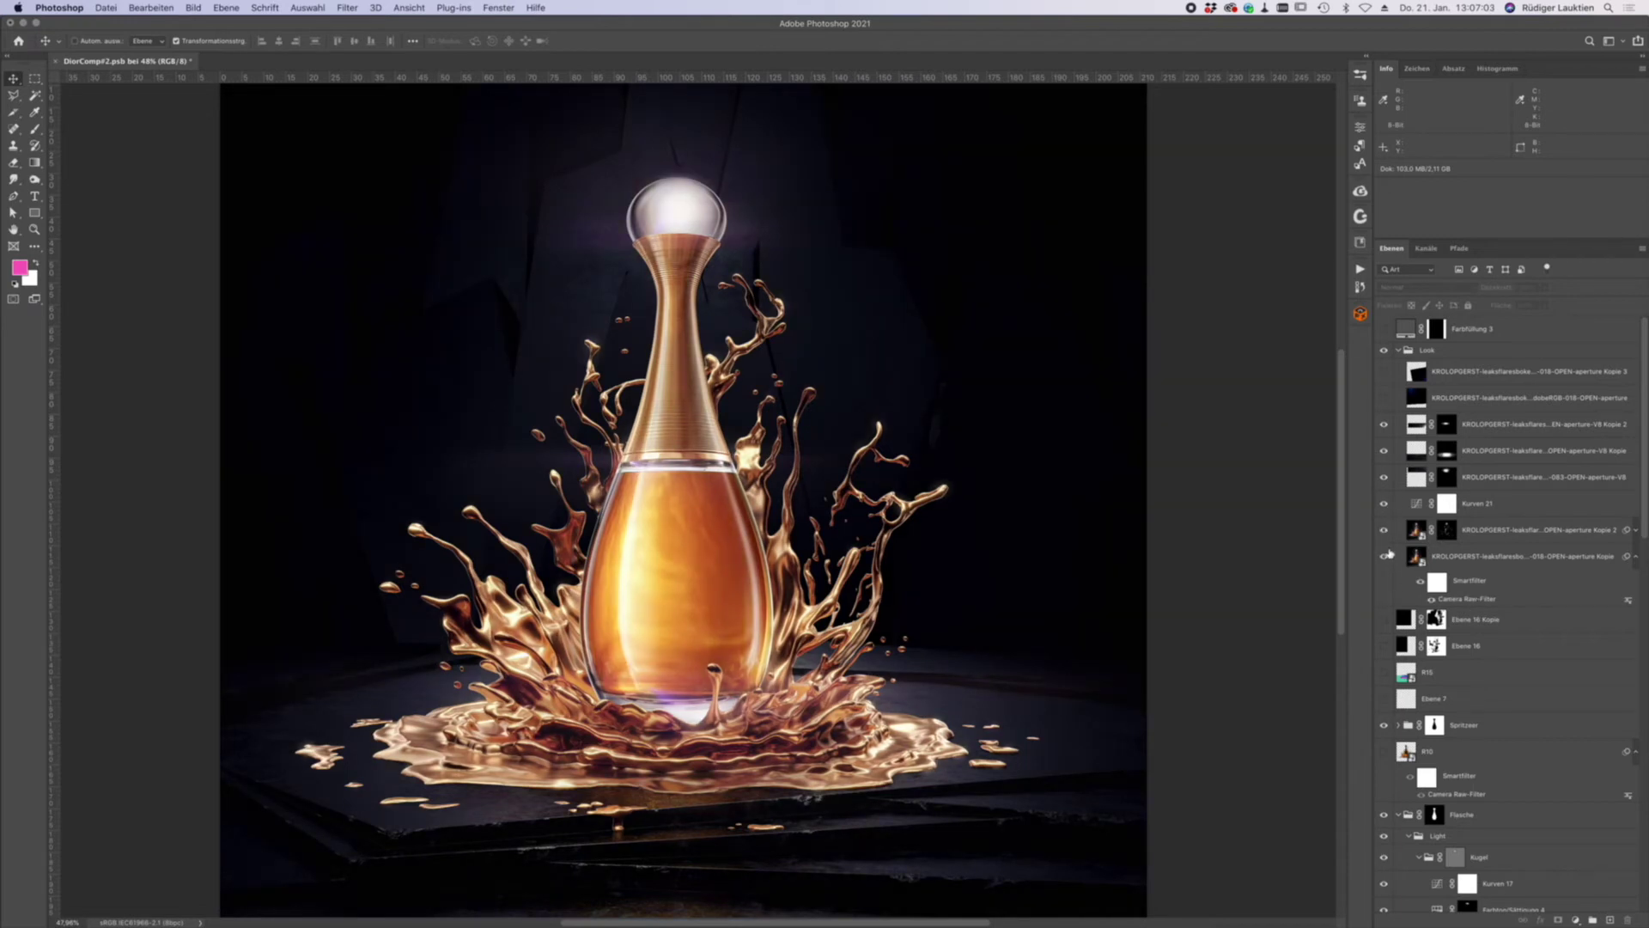
click(1384, 532)
click(1382, 556)
- Show the two topmost light-leak layers again and hide the whole Look group
click(1383, 371)
click(1383, 398)
click(1384, 350)
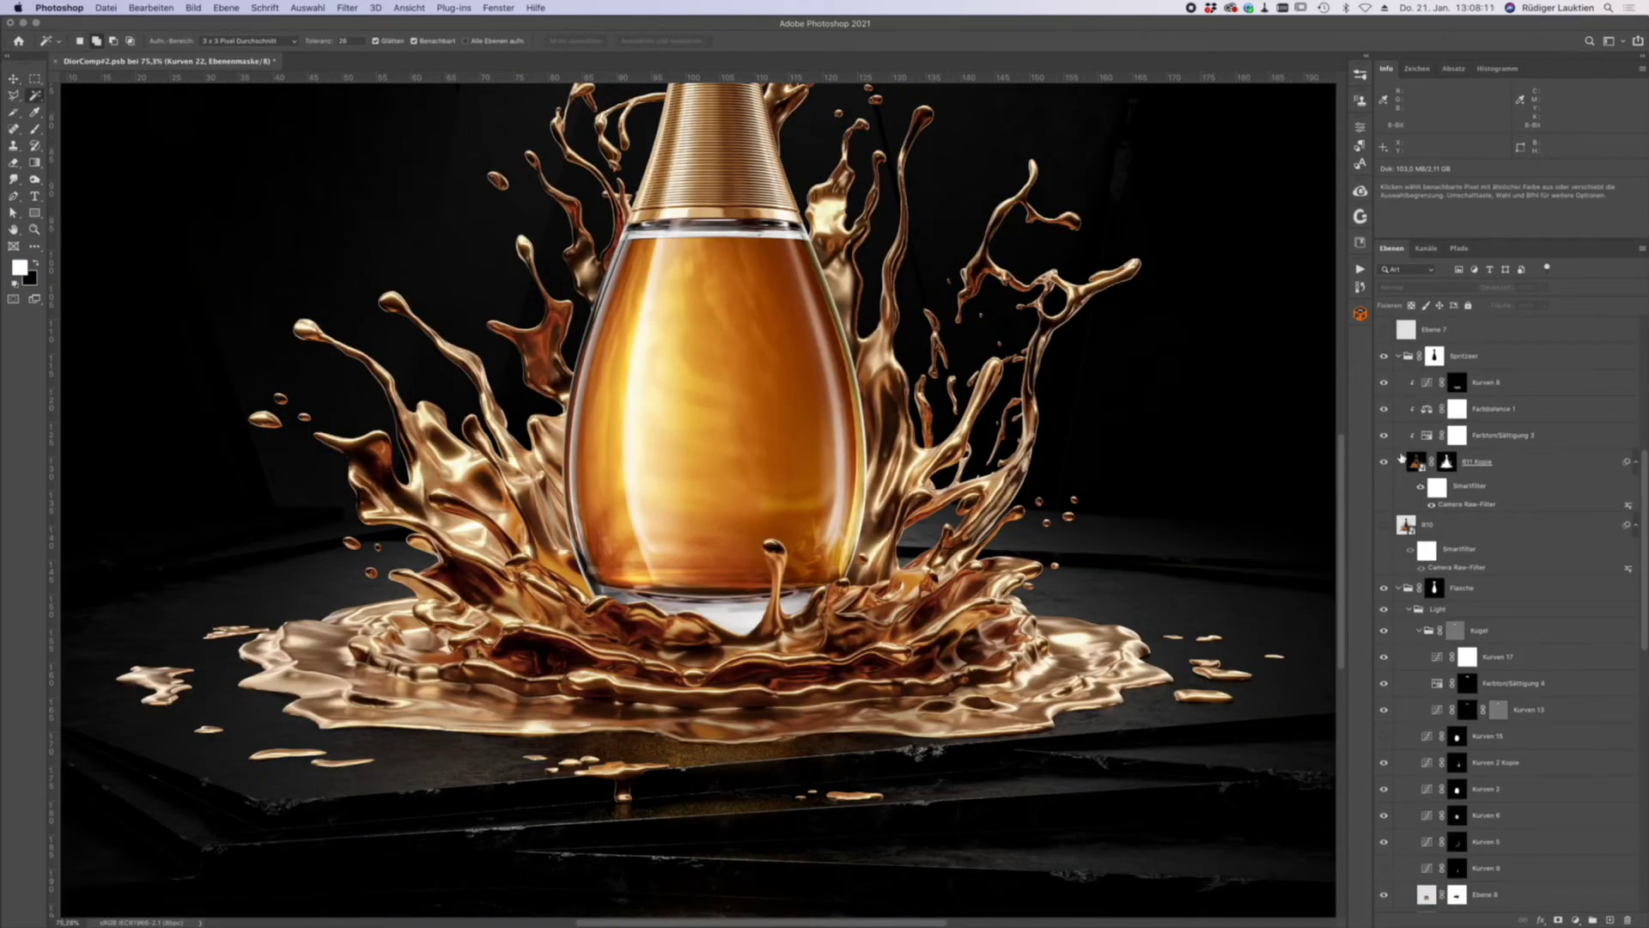
- Preview the Spritzer group's R11 Kopie layer without its three adjustment layers and in isolation, restore everything, and collapse the group
click(1507, 361)
drag(1380, 384, 1385, 436)
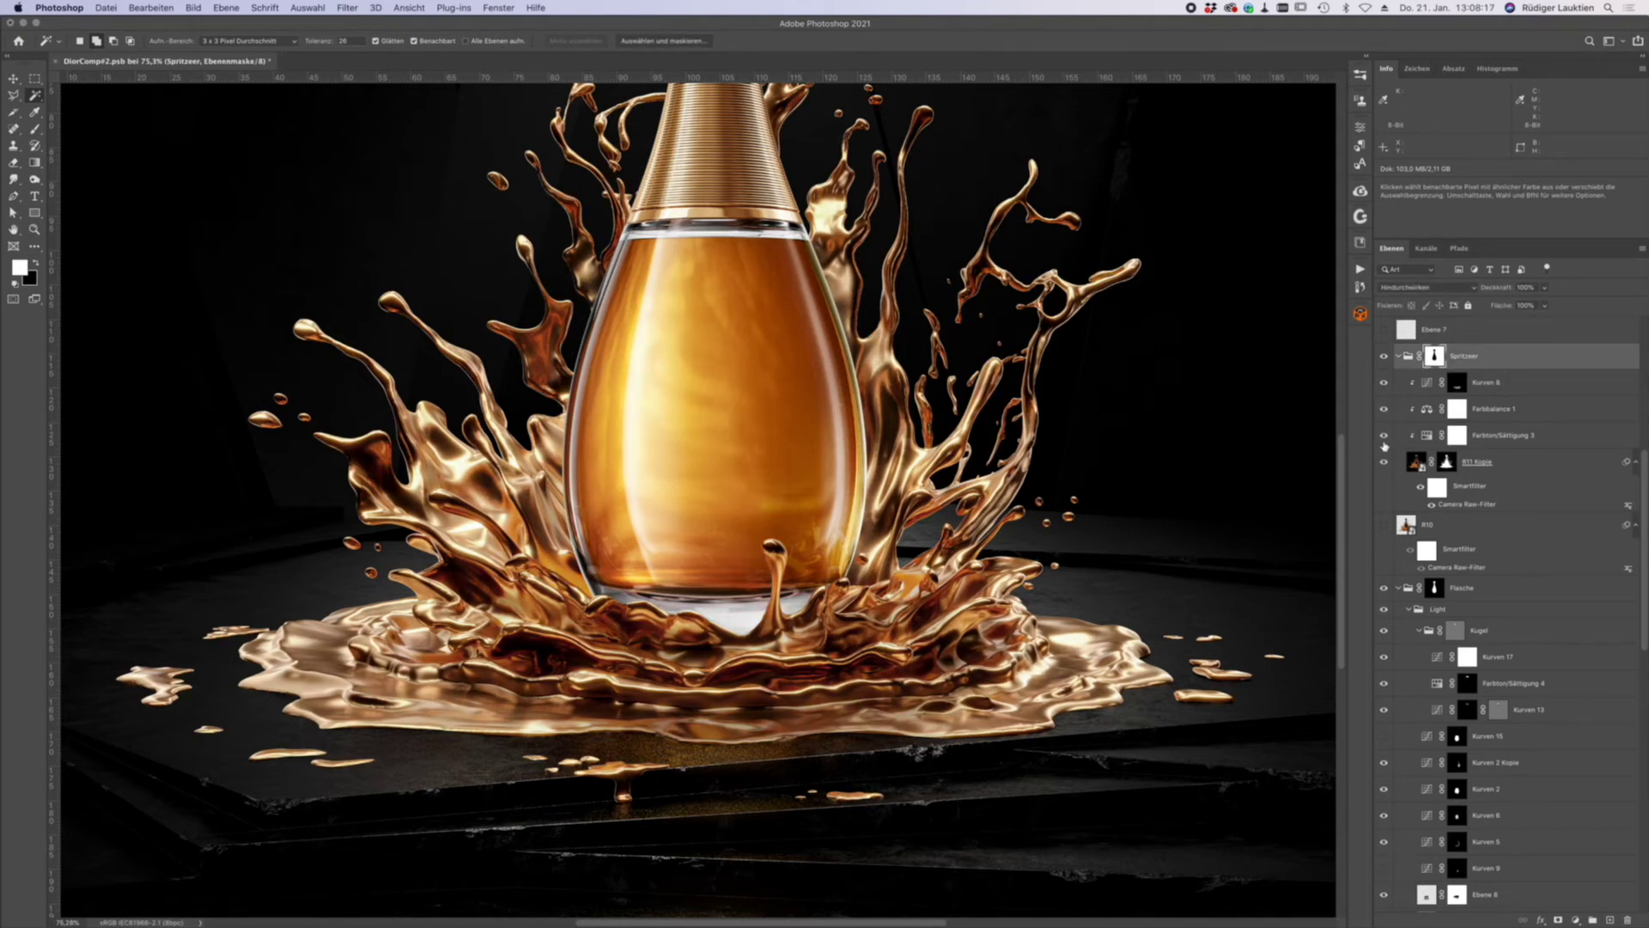
click(1450, 475)
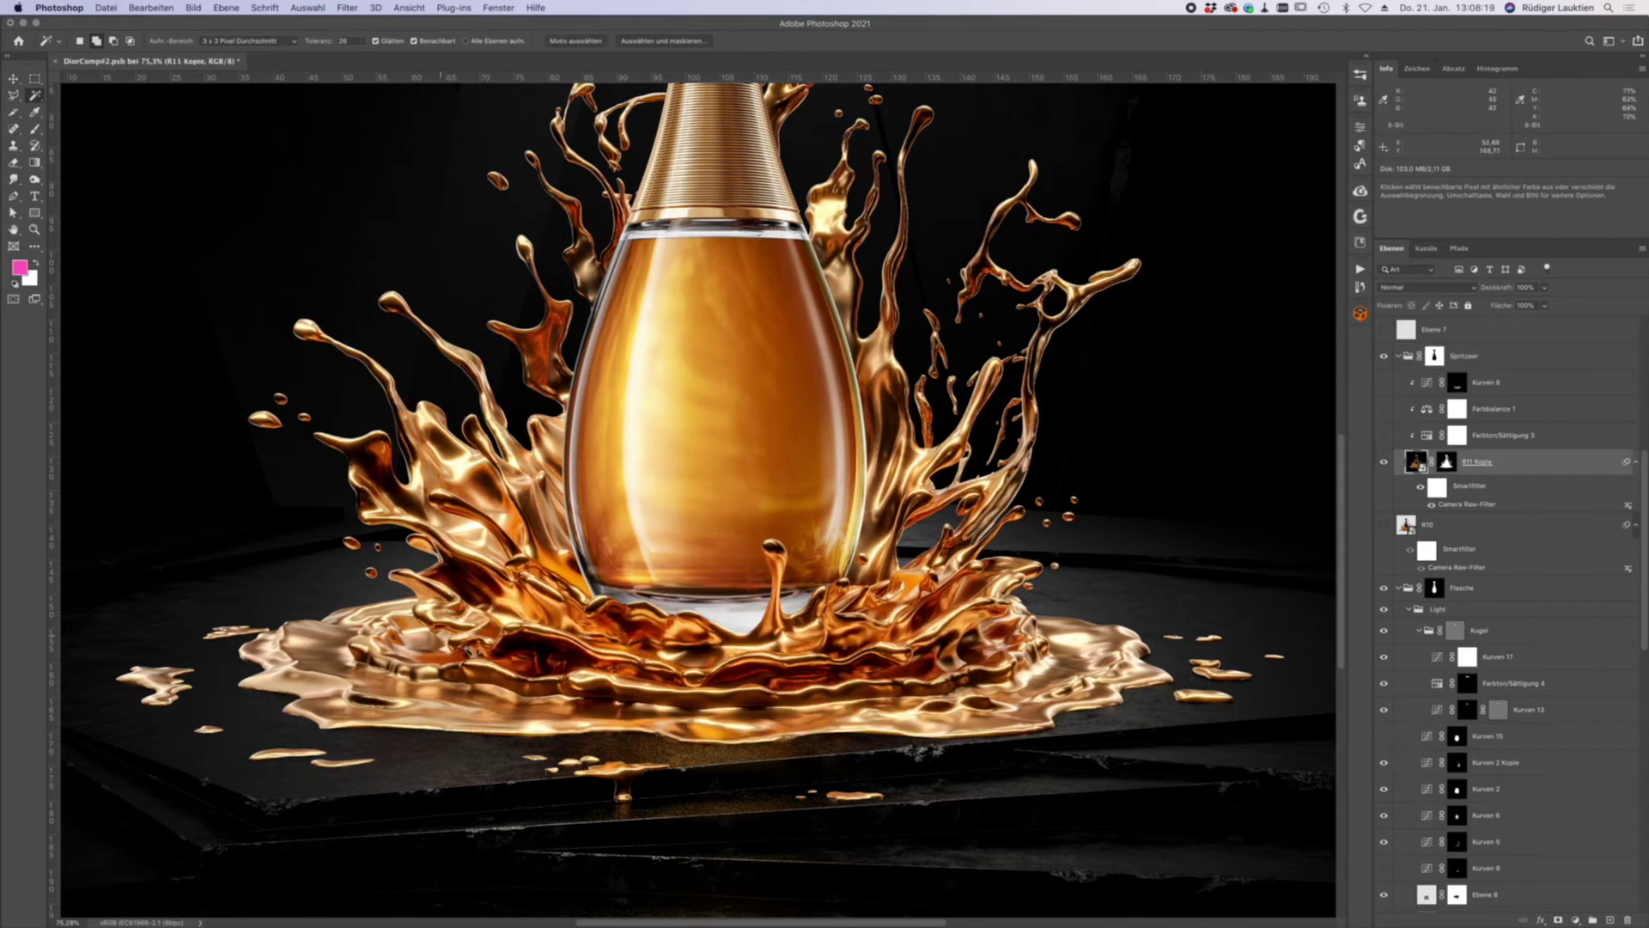
alt+click(1385, 462)
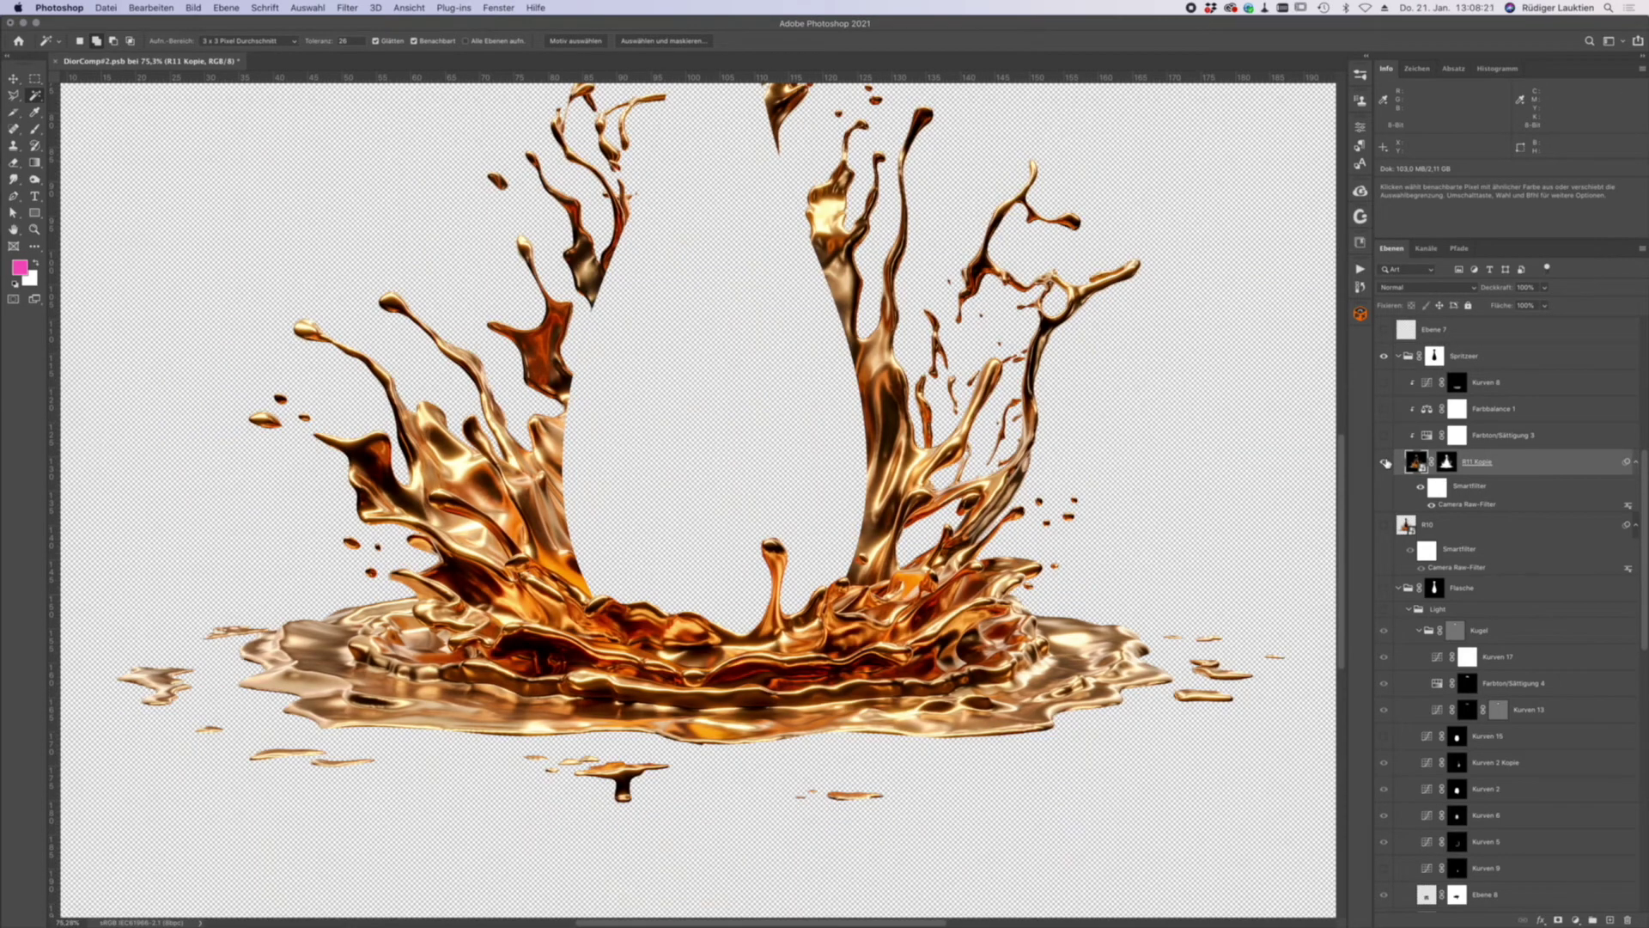
alt+click(1385, 462)
drag(1385, 435, 1385, 386)
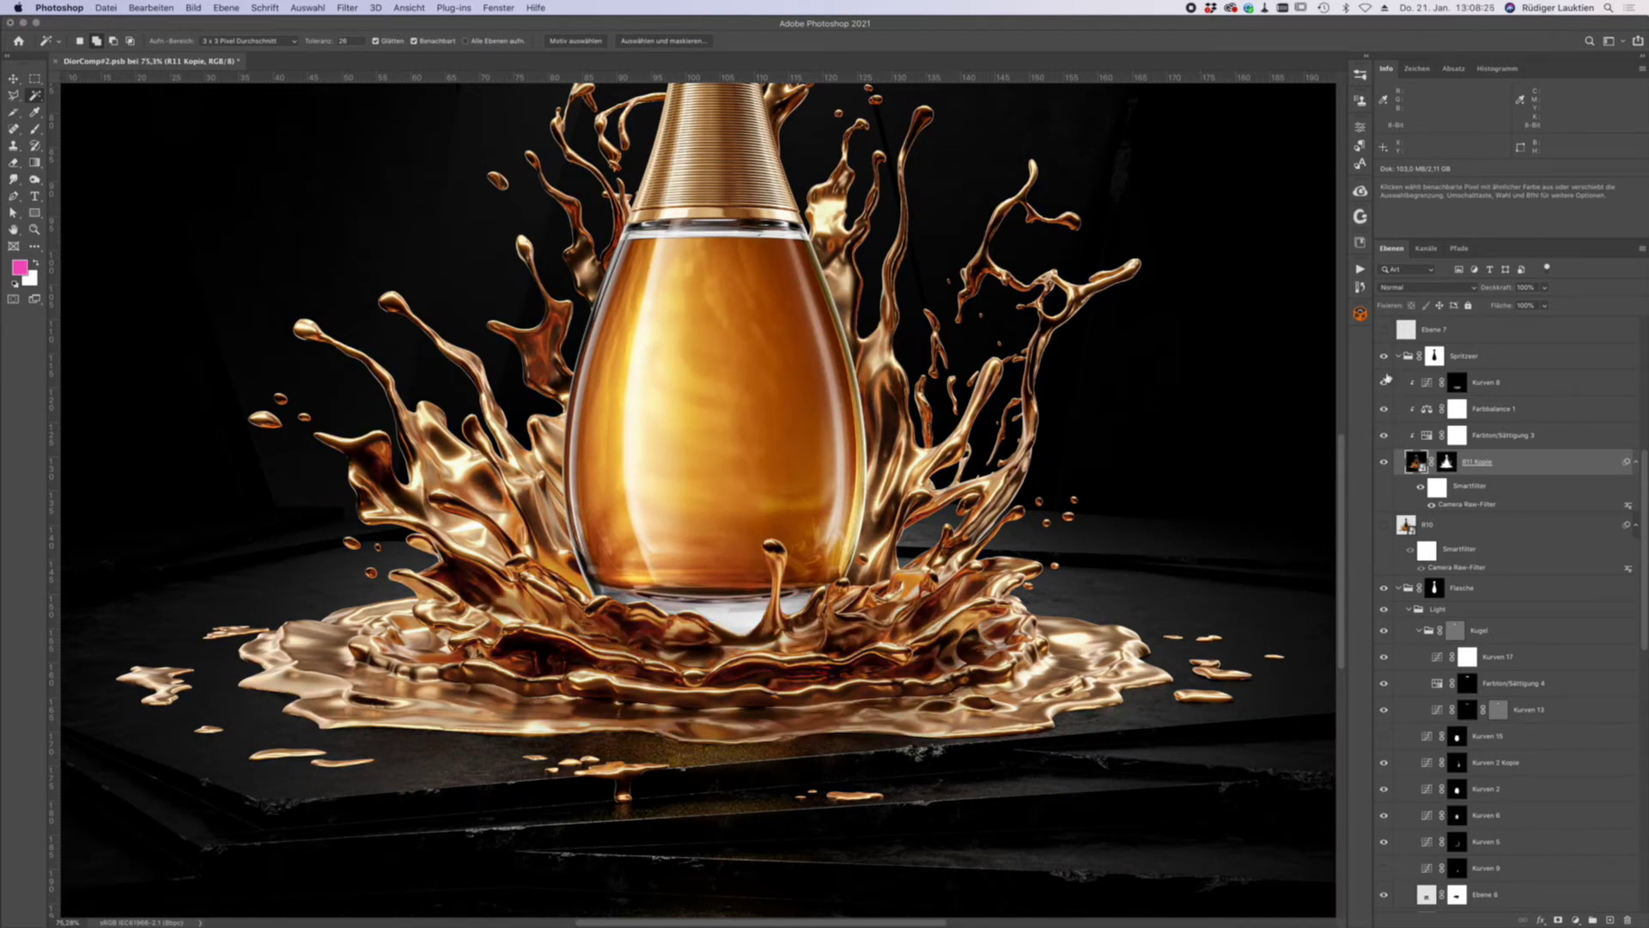
click(1399, 356)
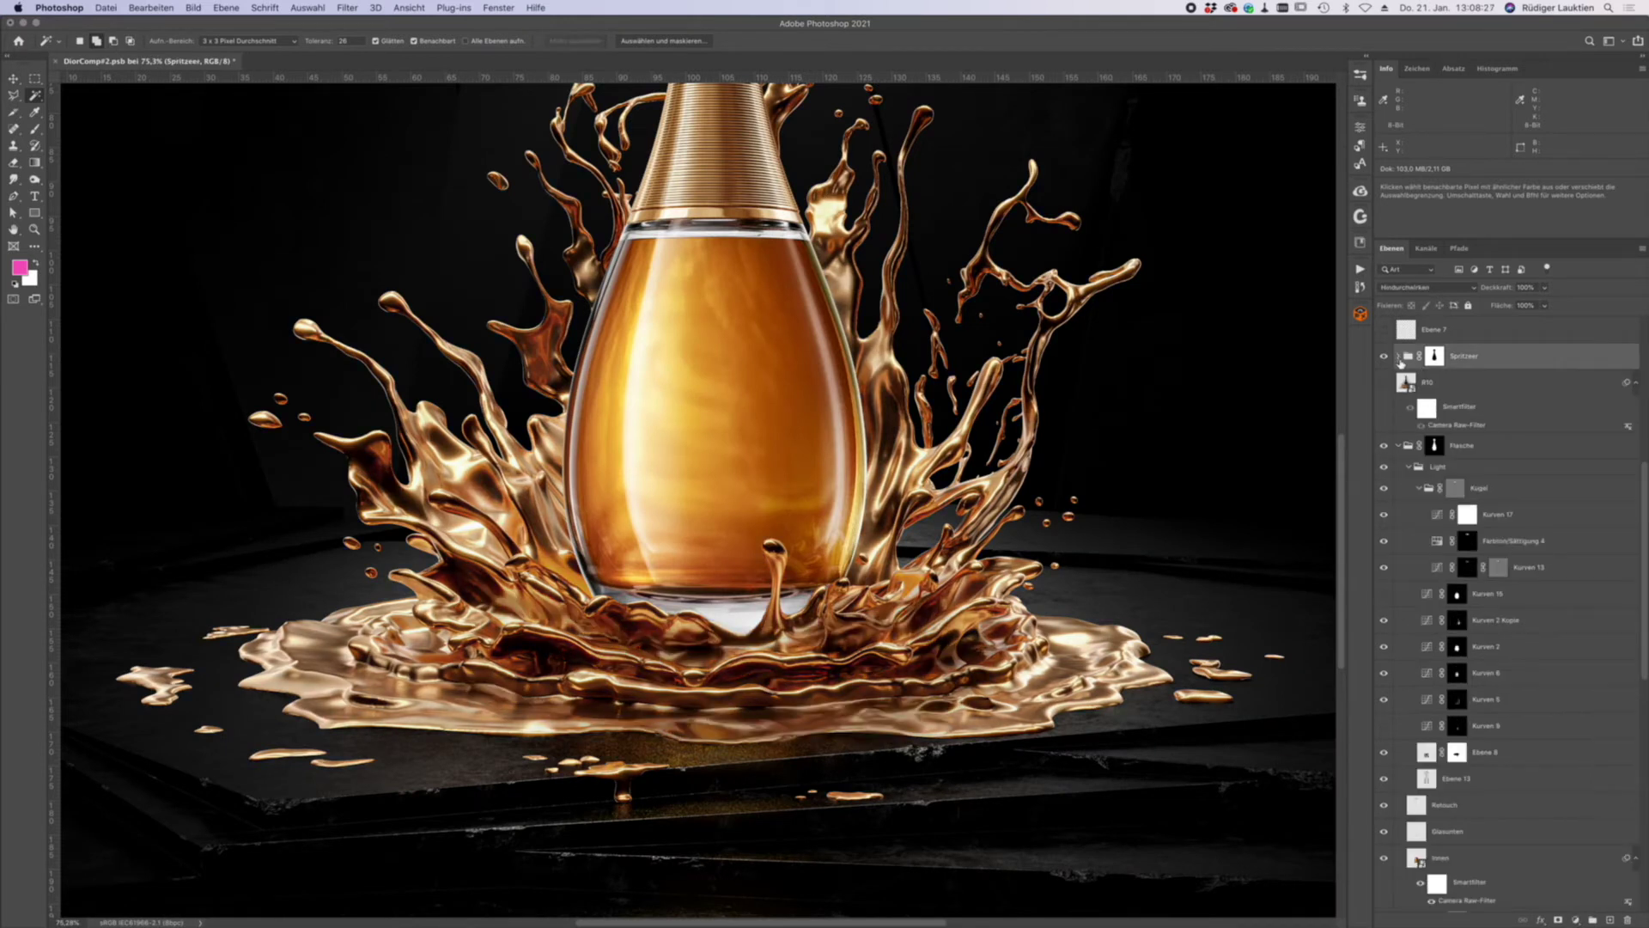
- Compare the whole bottle with and without the Light group inside Flasche, and leave that group hidden
alt+scroll(912, 567, down, 1)
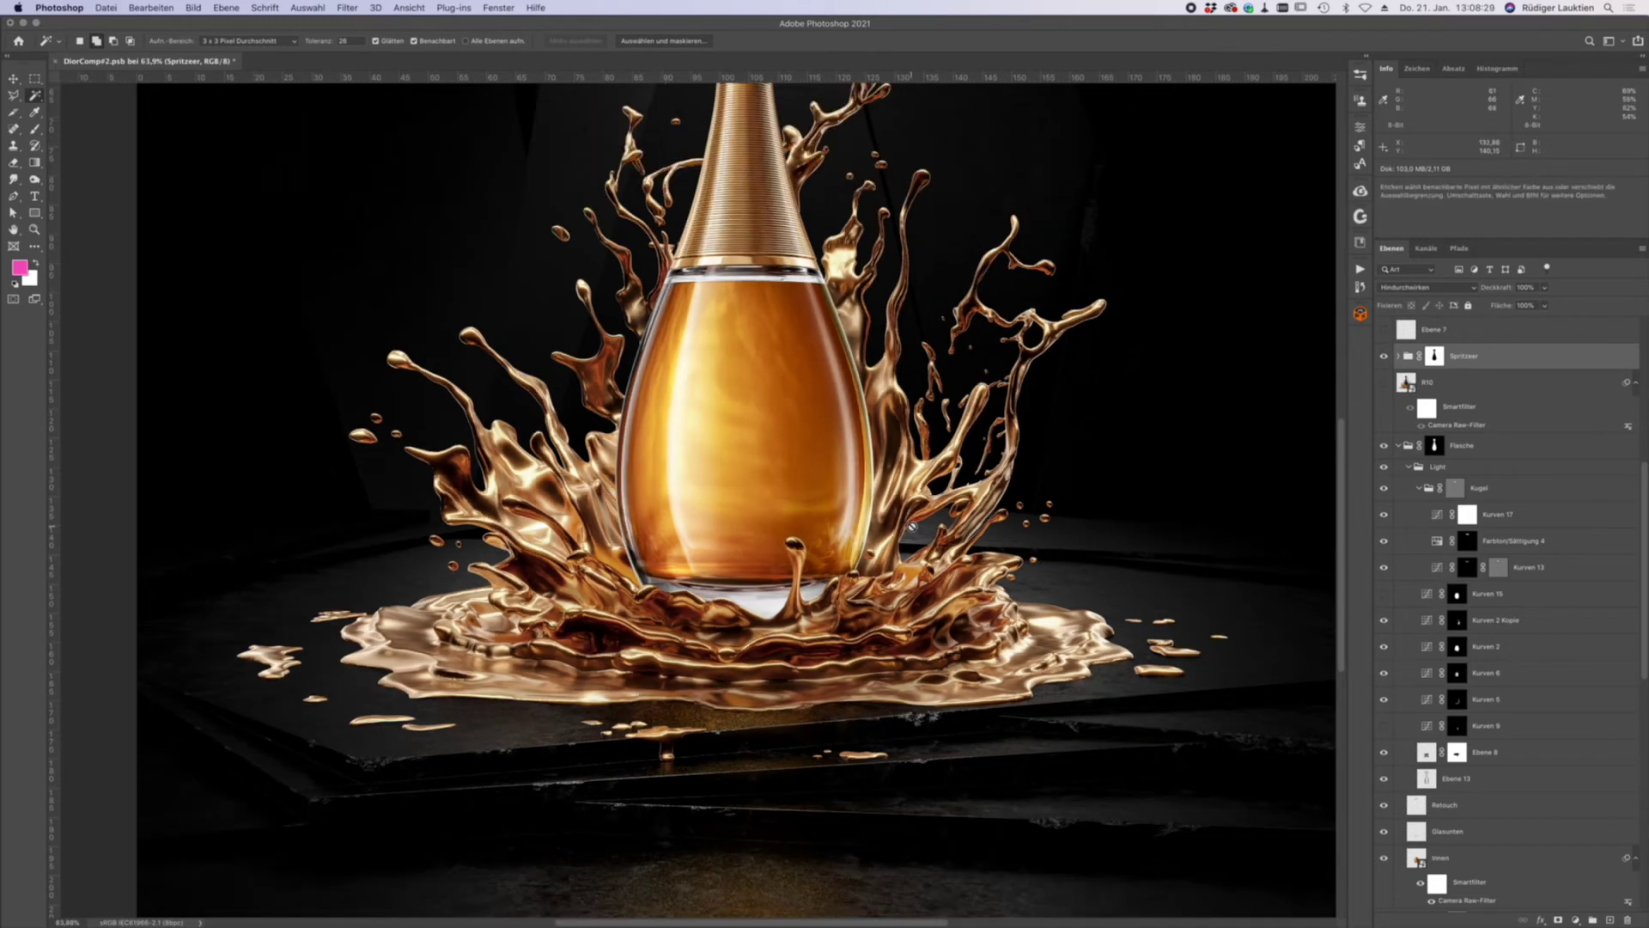
alt+scroll(789, 516, down, 1)
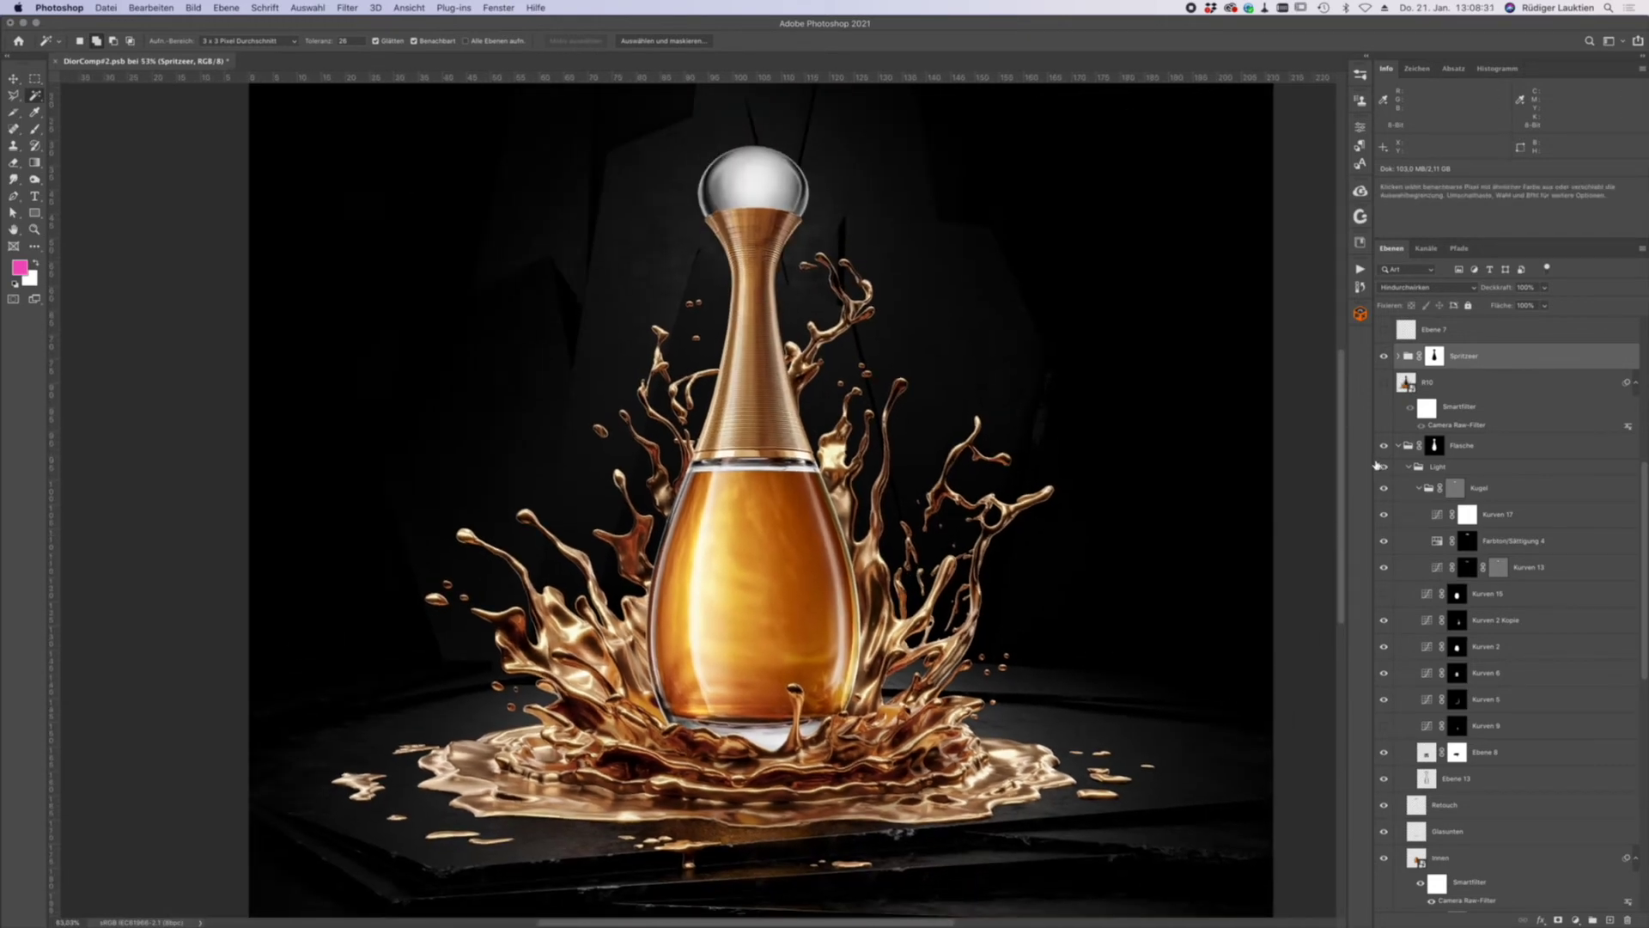
click(1385, 467)
click(1385, 467)
click(1385, 467)
click(1385, 467)
click(1386, 467)
click(1385, 467)
click(1386, 467)
click(1386, 467)
click(1386, 467)
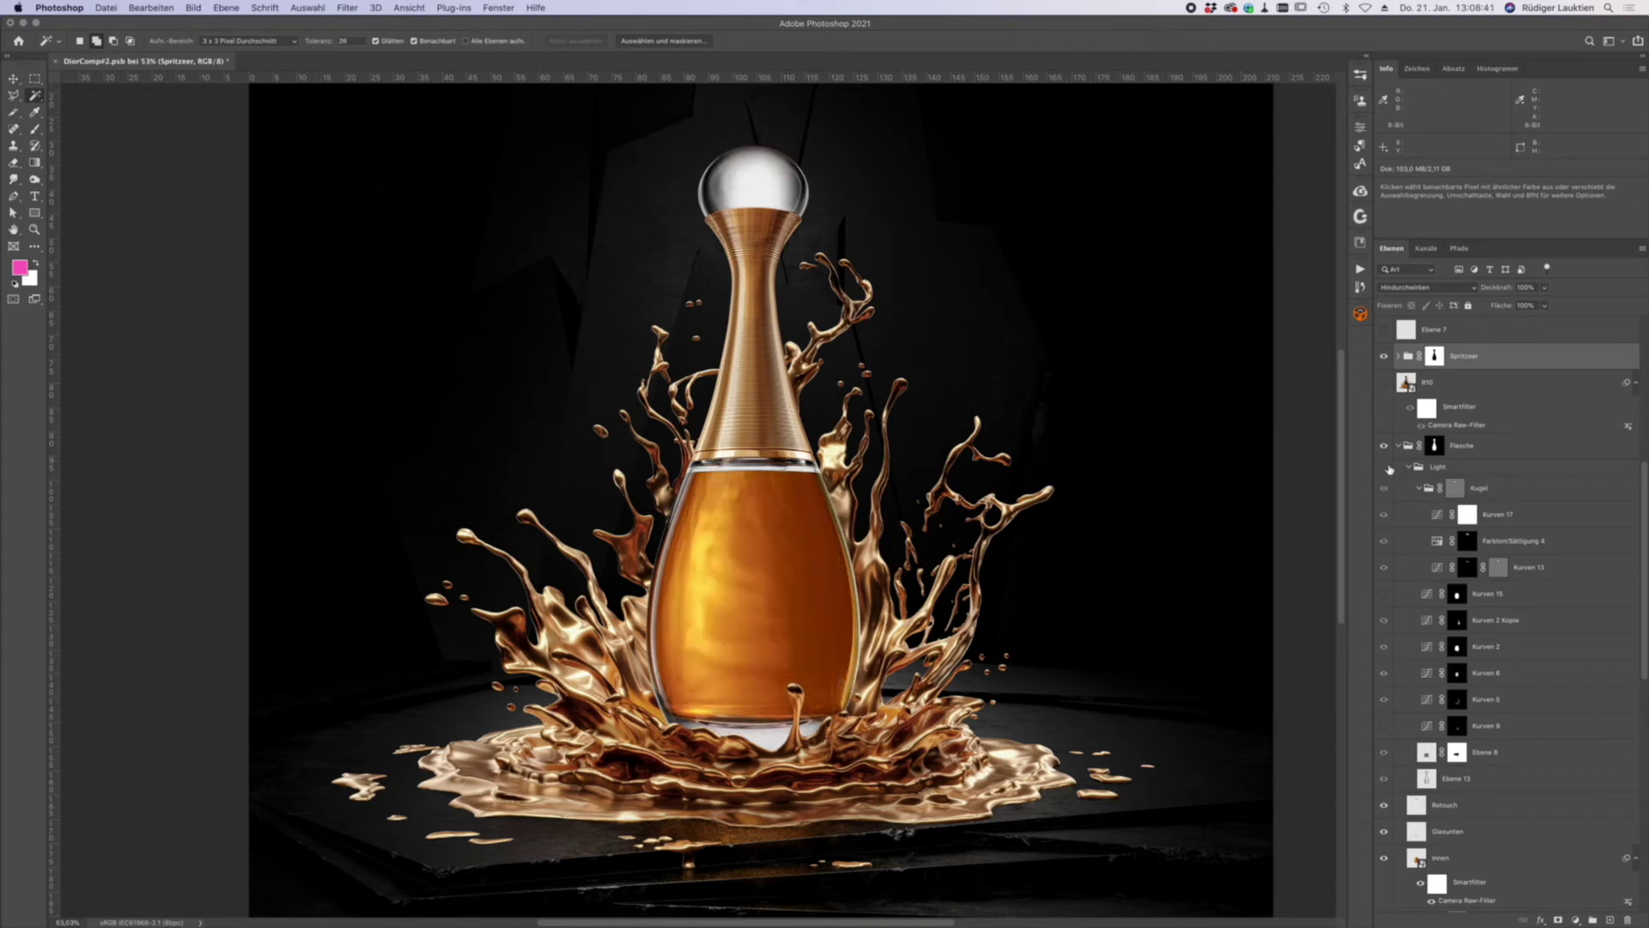
click(1385, 467)
click(1385, 467)
- Compare the bottle up close with and without the Innen layer in the Flasche group
scroll(1389, 739, down, 3)
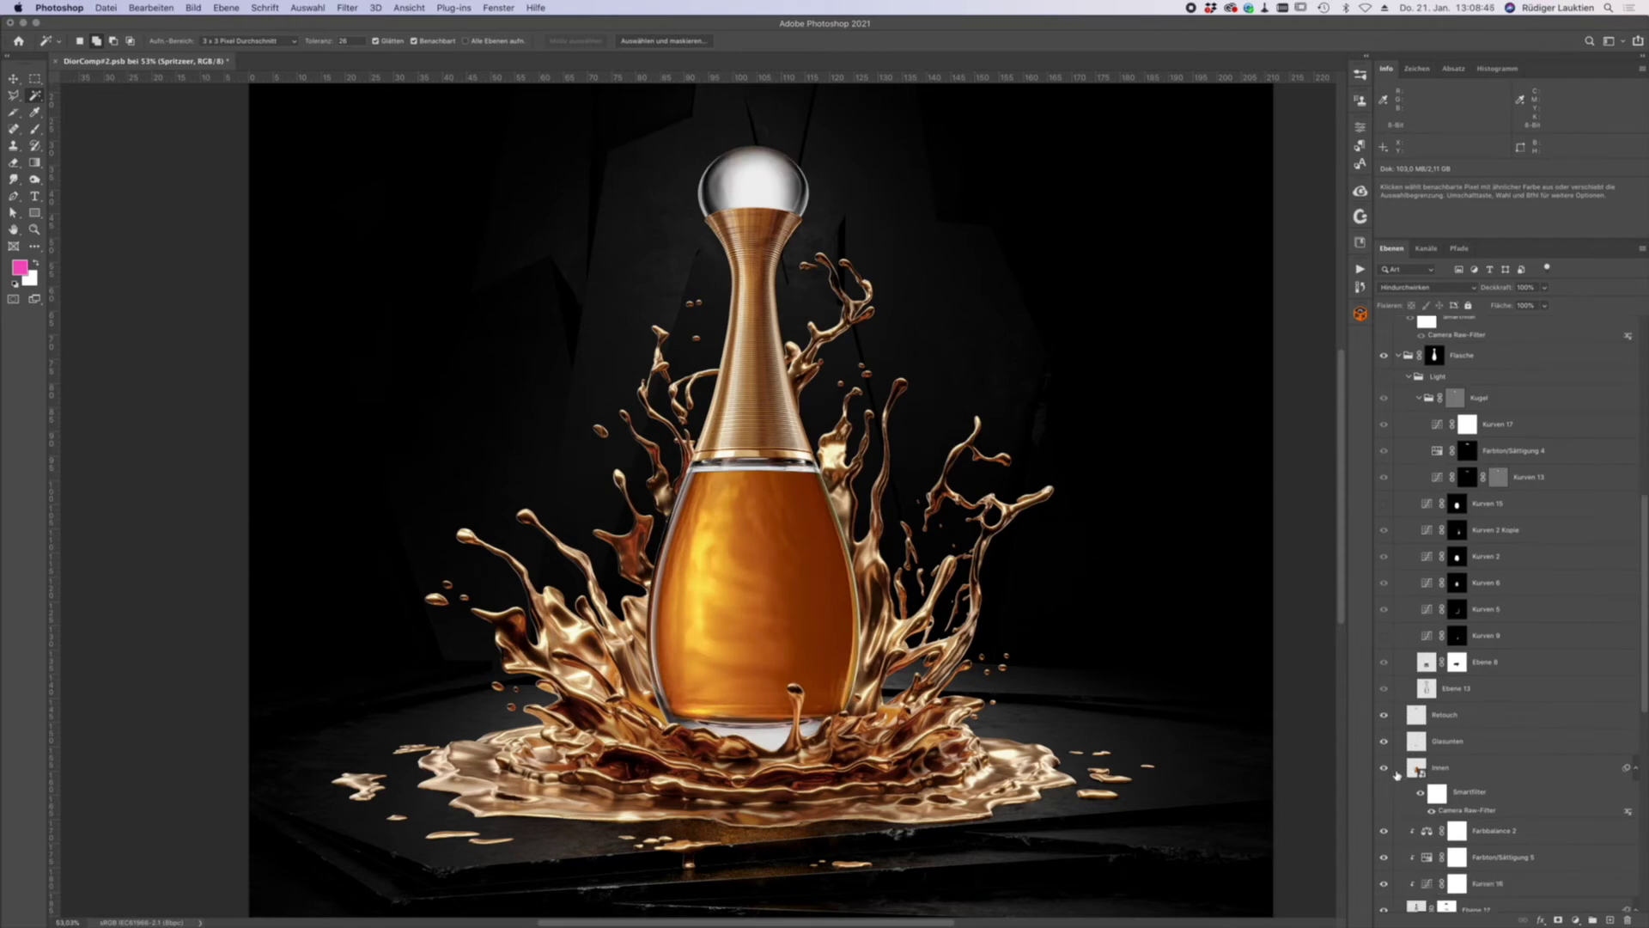
alt+scroll(748, 575, up, 3)
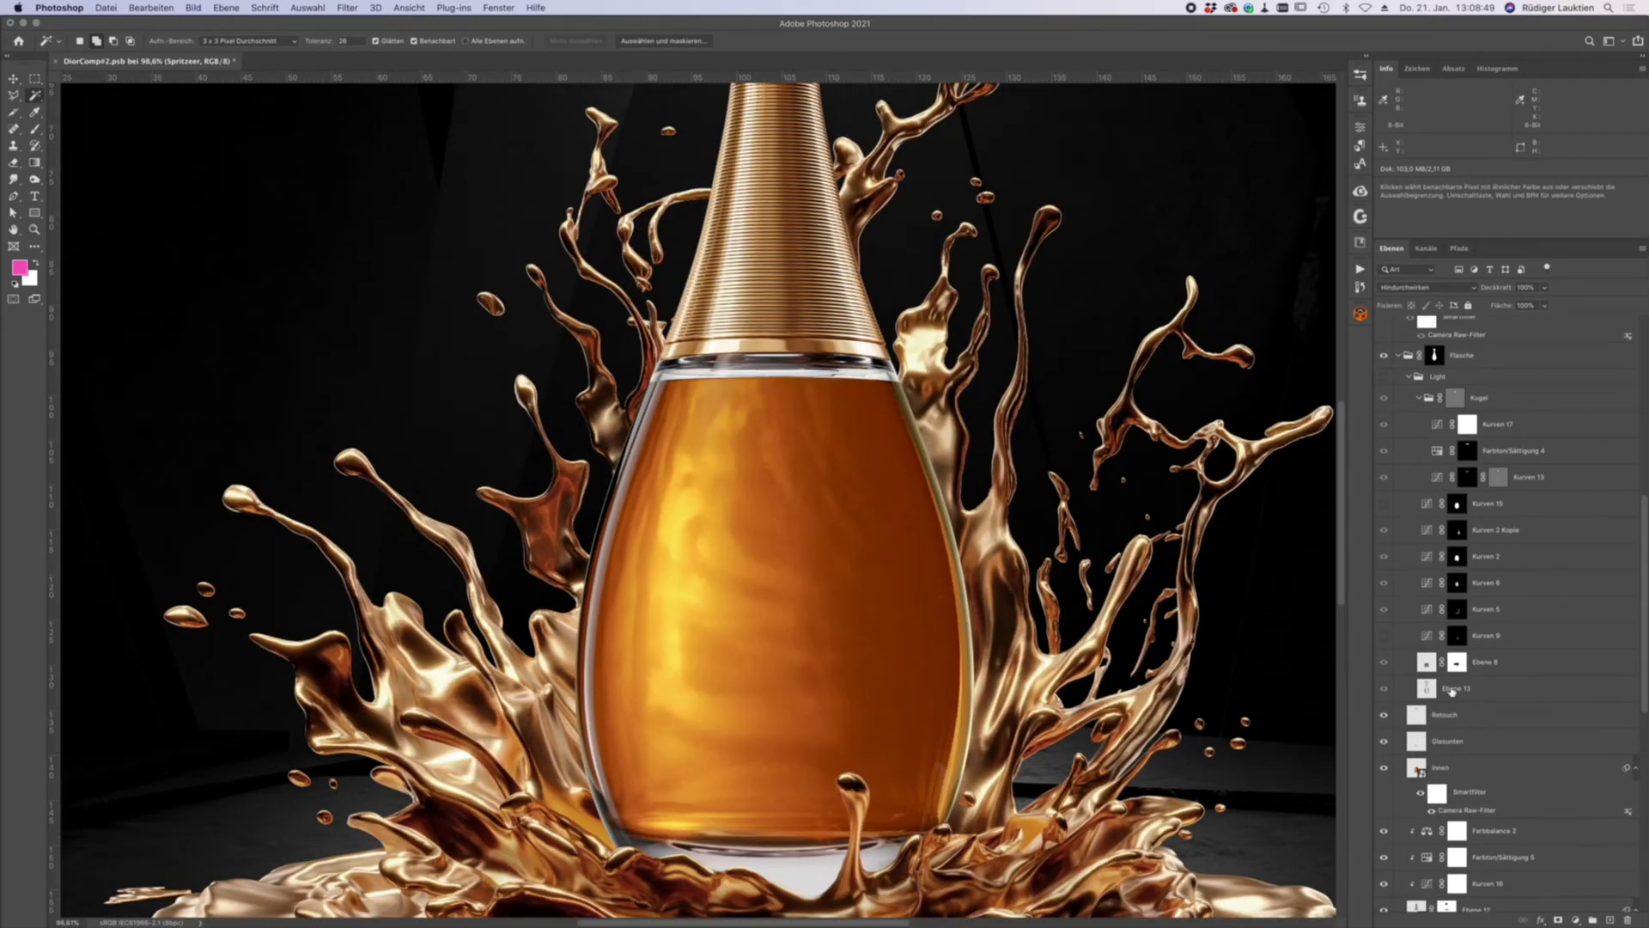
click(1384, 769)
click(1384, 770)
- Select the Glasunten layer and compare the bottle's glass base with and without it
click(1383, 743)
click(1384, 743)
click(1384, 742)
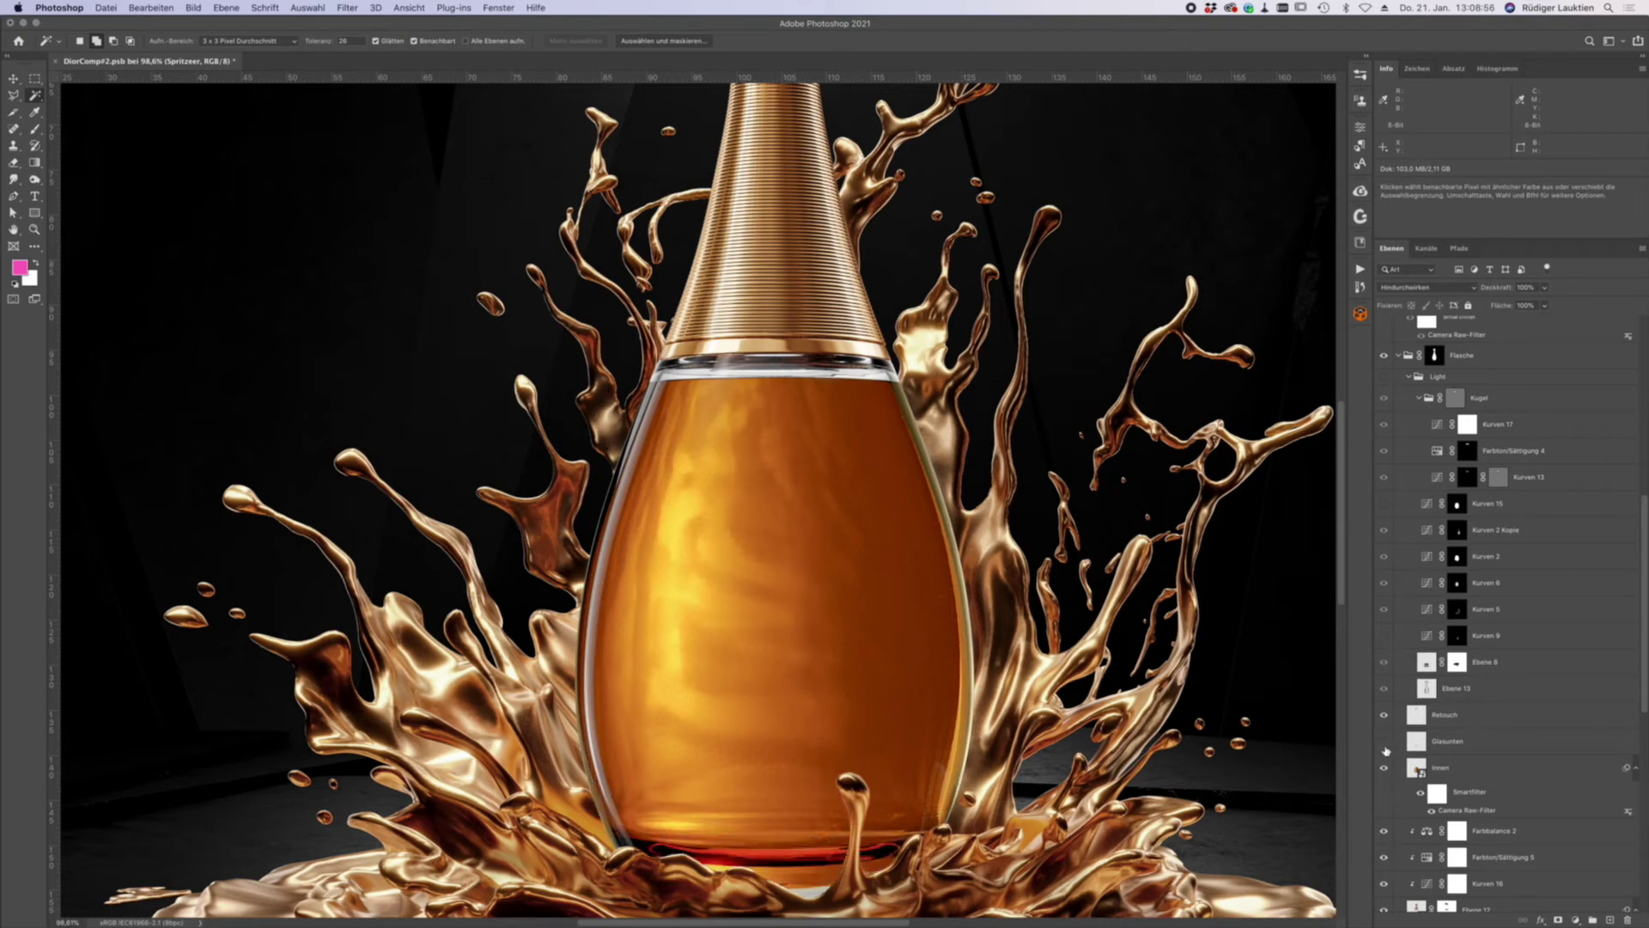
click(1469, 744)
click(1384, 743)
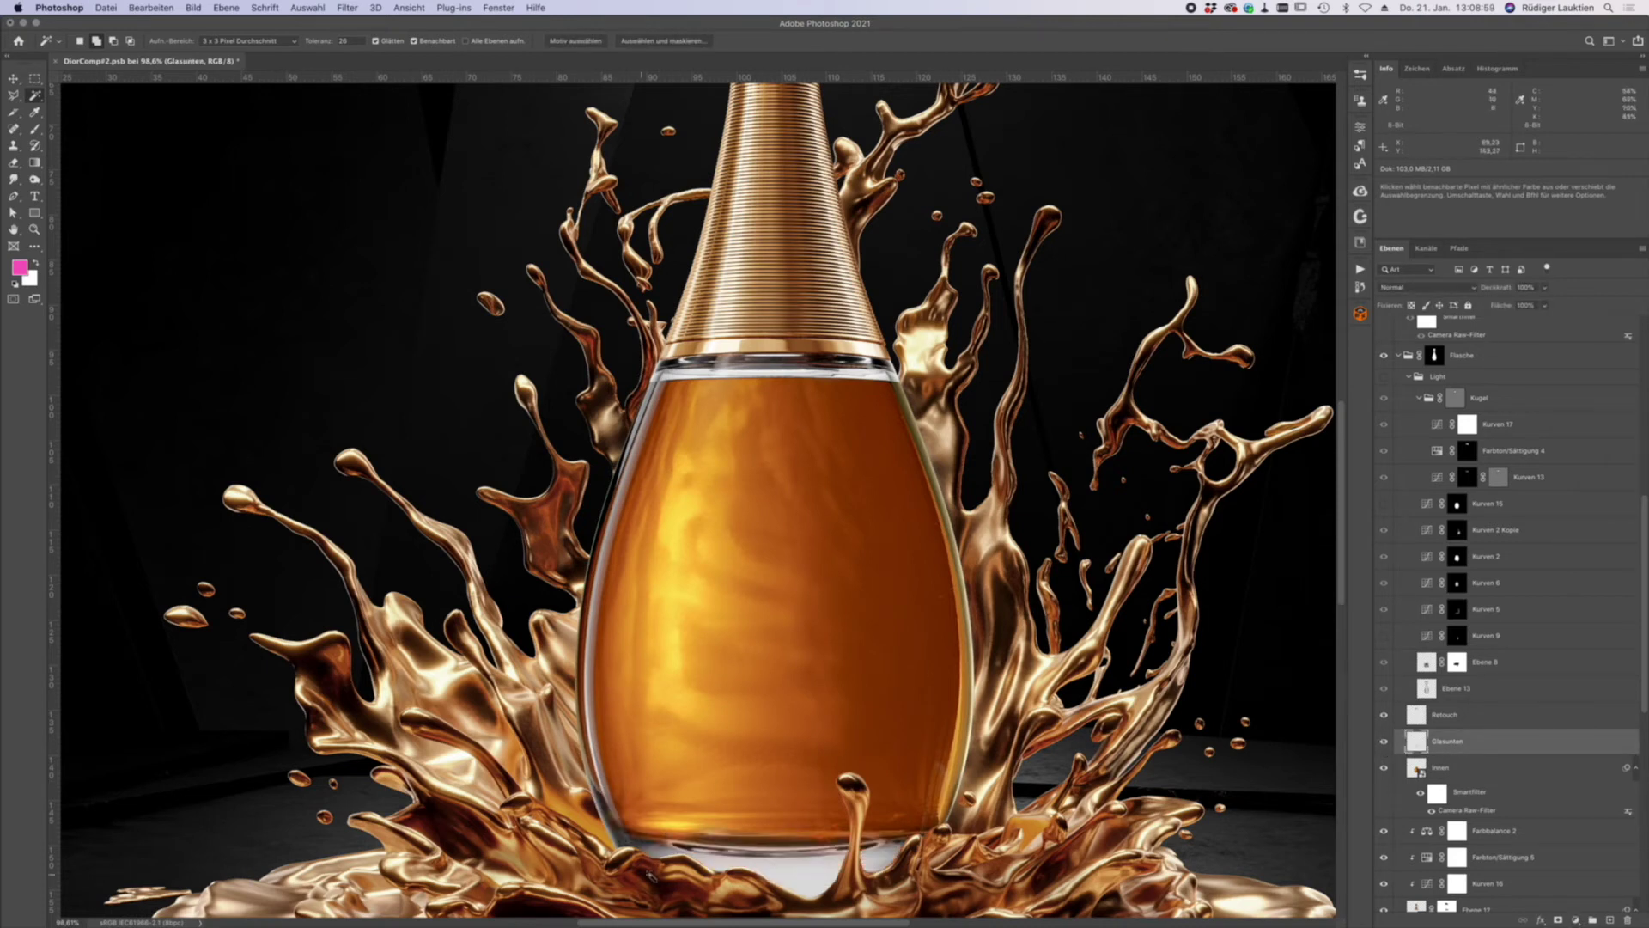
- Compare the bottle's neck and glass with and without the Ebene 12 layer in the Flasche group
scroll(1017, 876, down, 2)
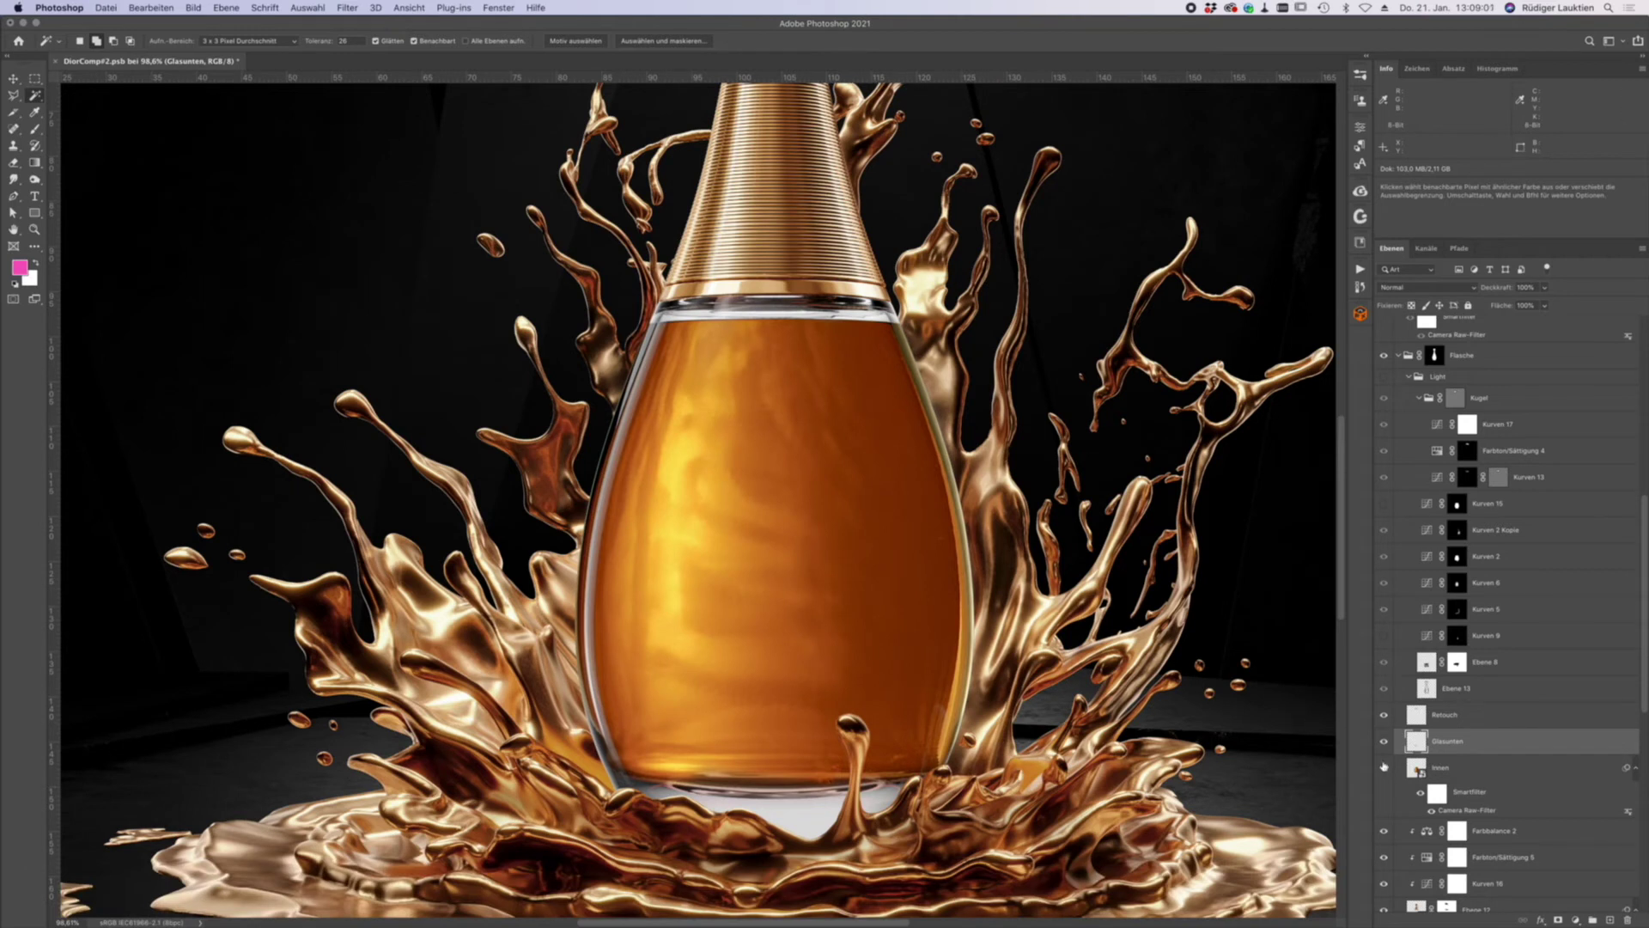
scroll(1461, 739, down, 4)
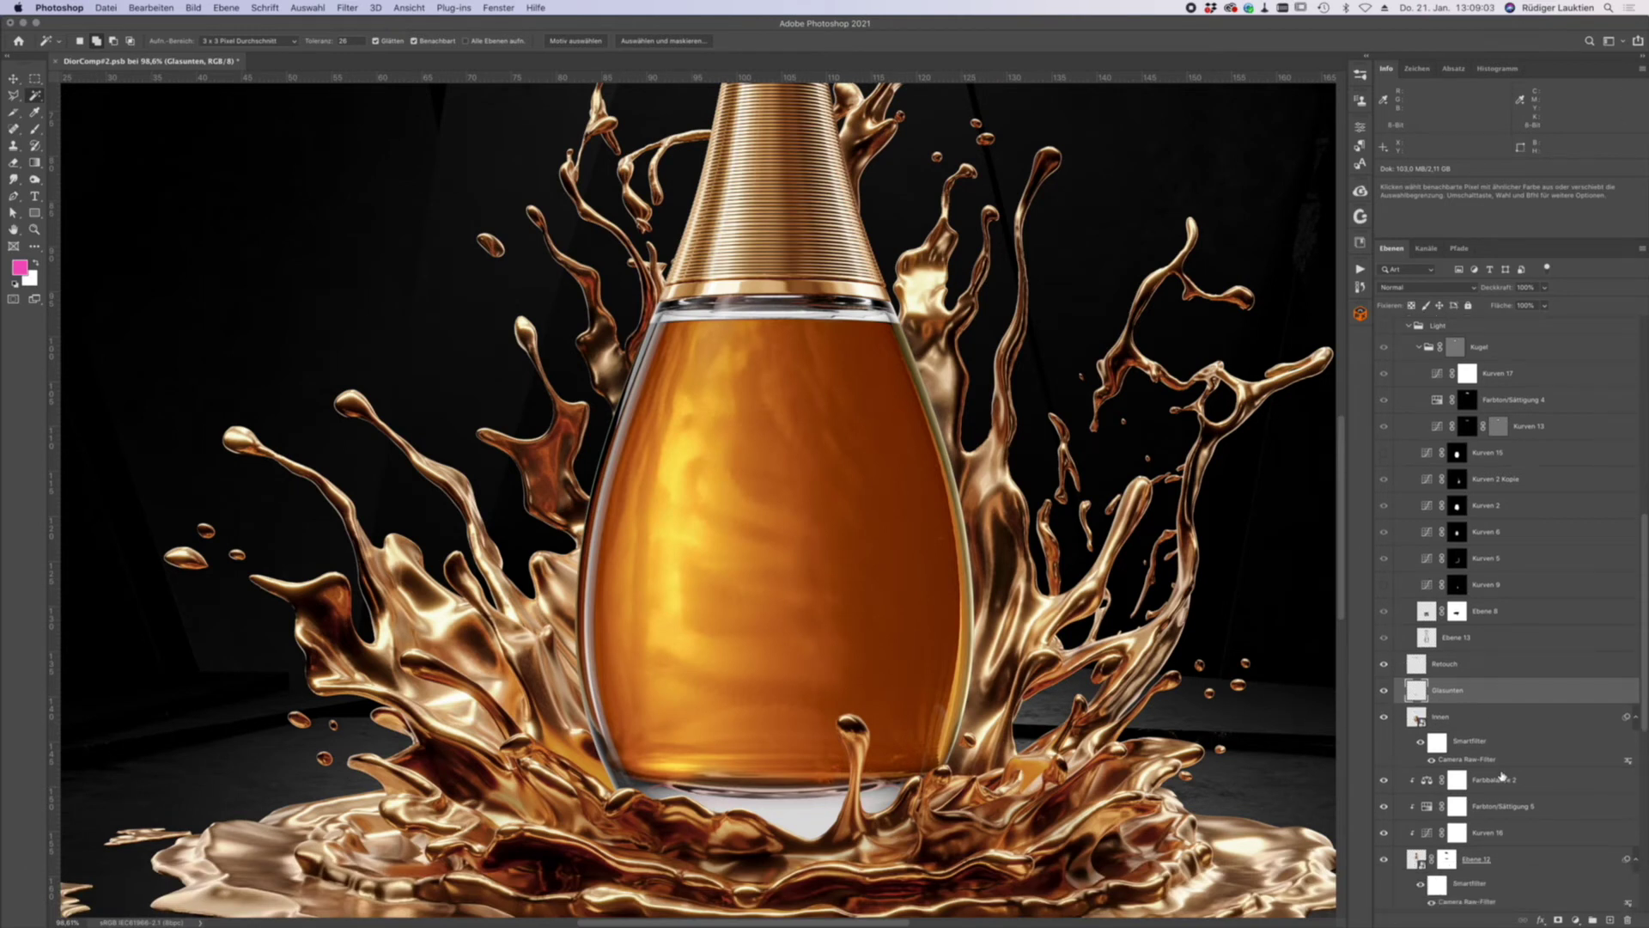
scroll(1474, 732, down, 2)
click(1383, 747)
click(1383, 747)
alt+scroll(853, 449, down, 2)
scroll(853, 449, up, 5)
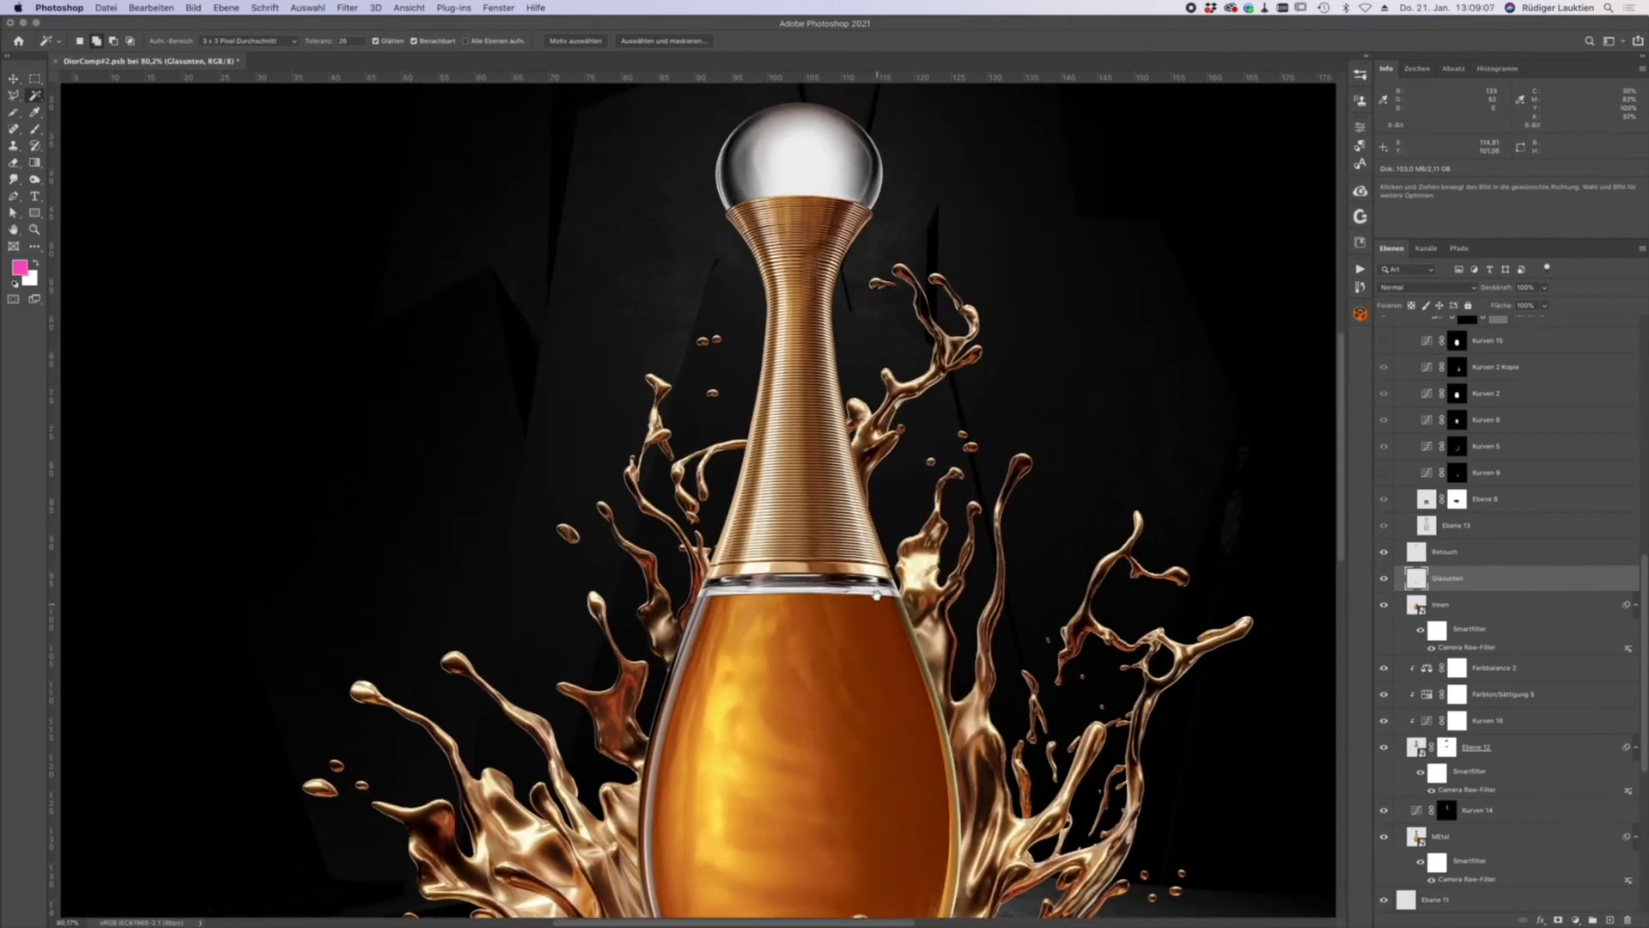
scroll(853, 450, up, 1)
click(1383, 747)
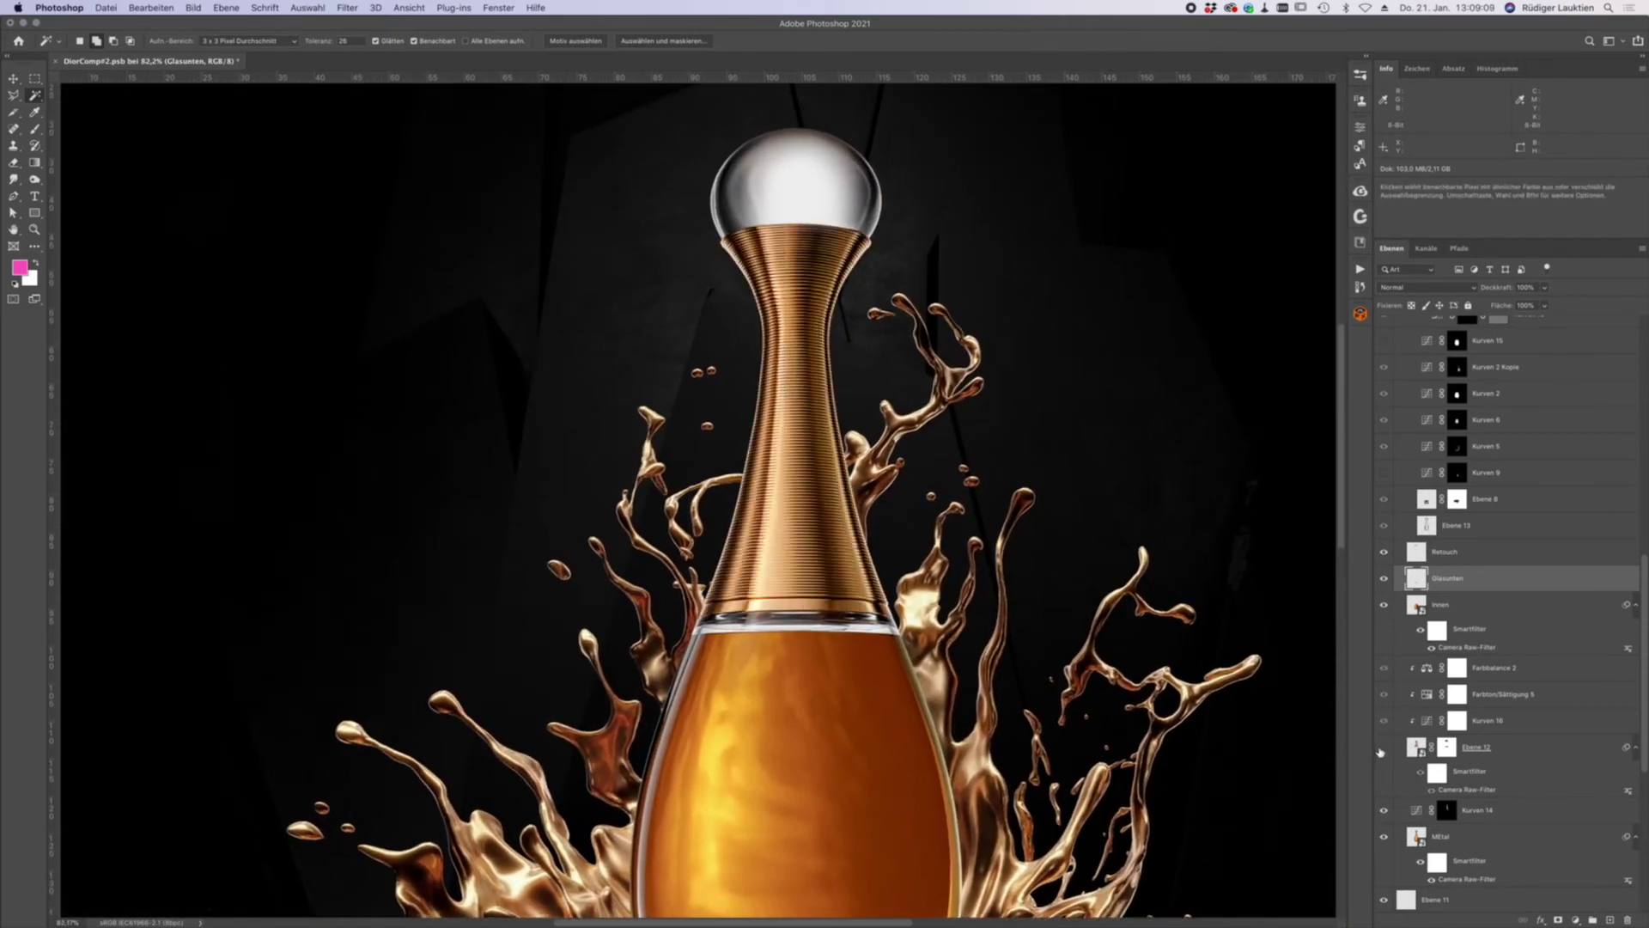
click(1382, 748)
click(1383, 748)
click(1383, 748)
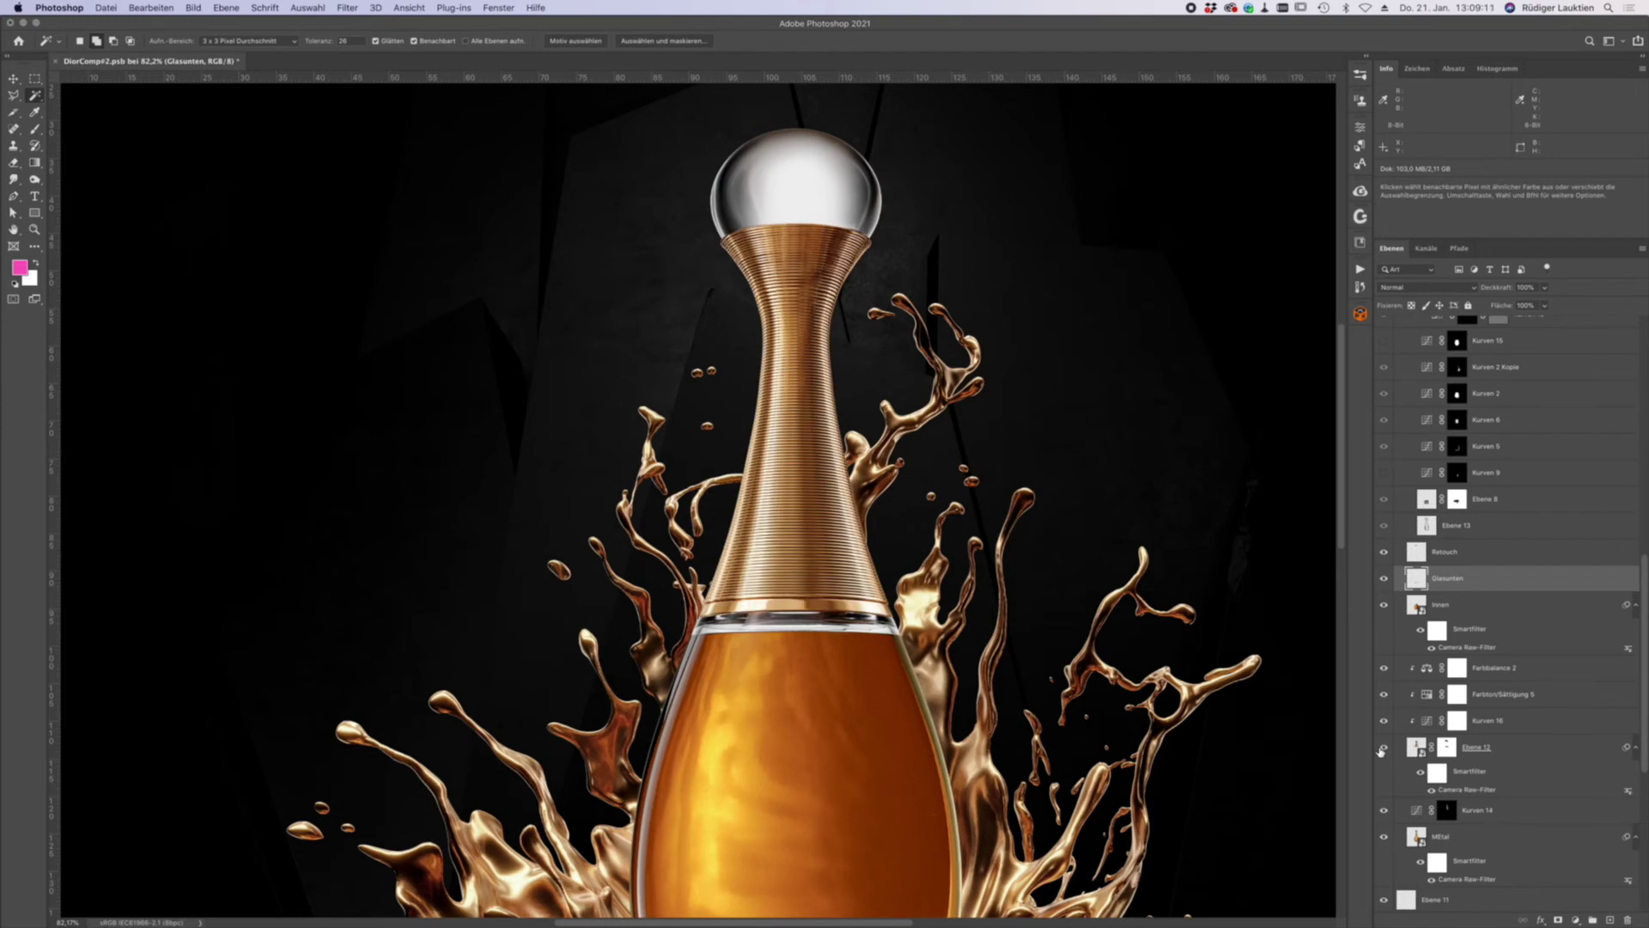
- Select the Ebene 12 layer and compare it with and without its three clipped adjustment layers
click(1387, 749)
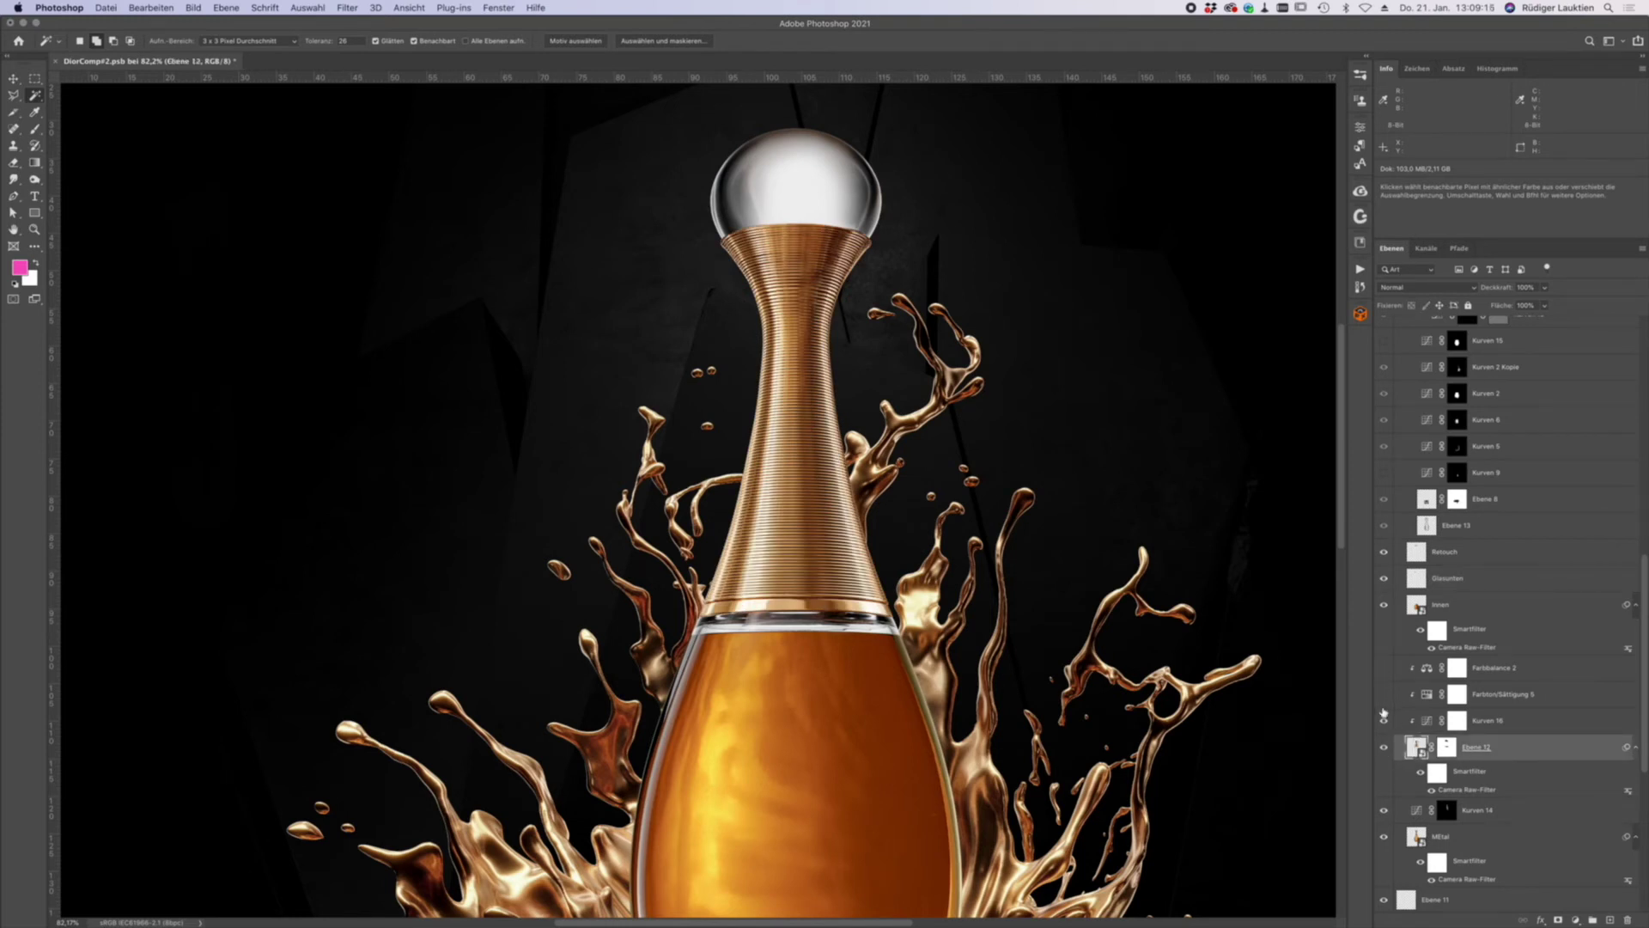
click(1384, 720)
click(1384, 669)
- Compare the golden splash with and without the three Kurven adjustment layers clipped to its layer
scroll(1391, 721, down, 5)
scroll(1398, 747, down, 3)
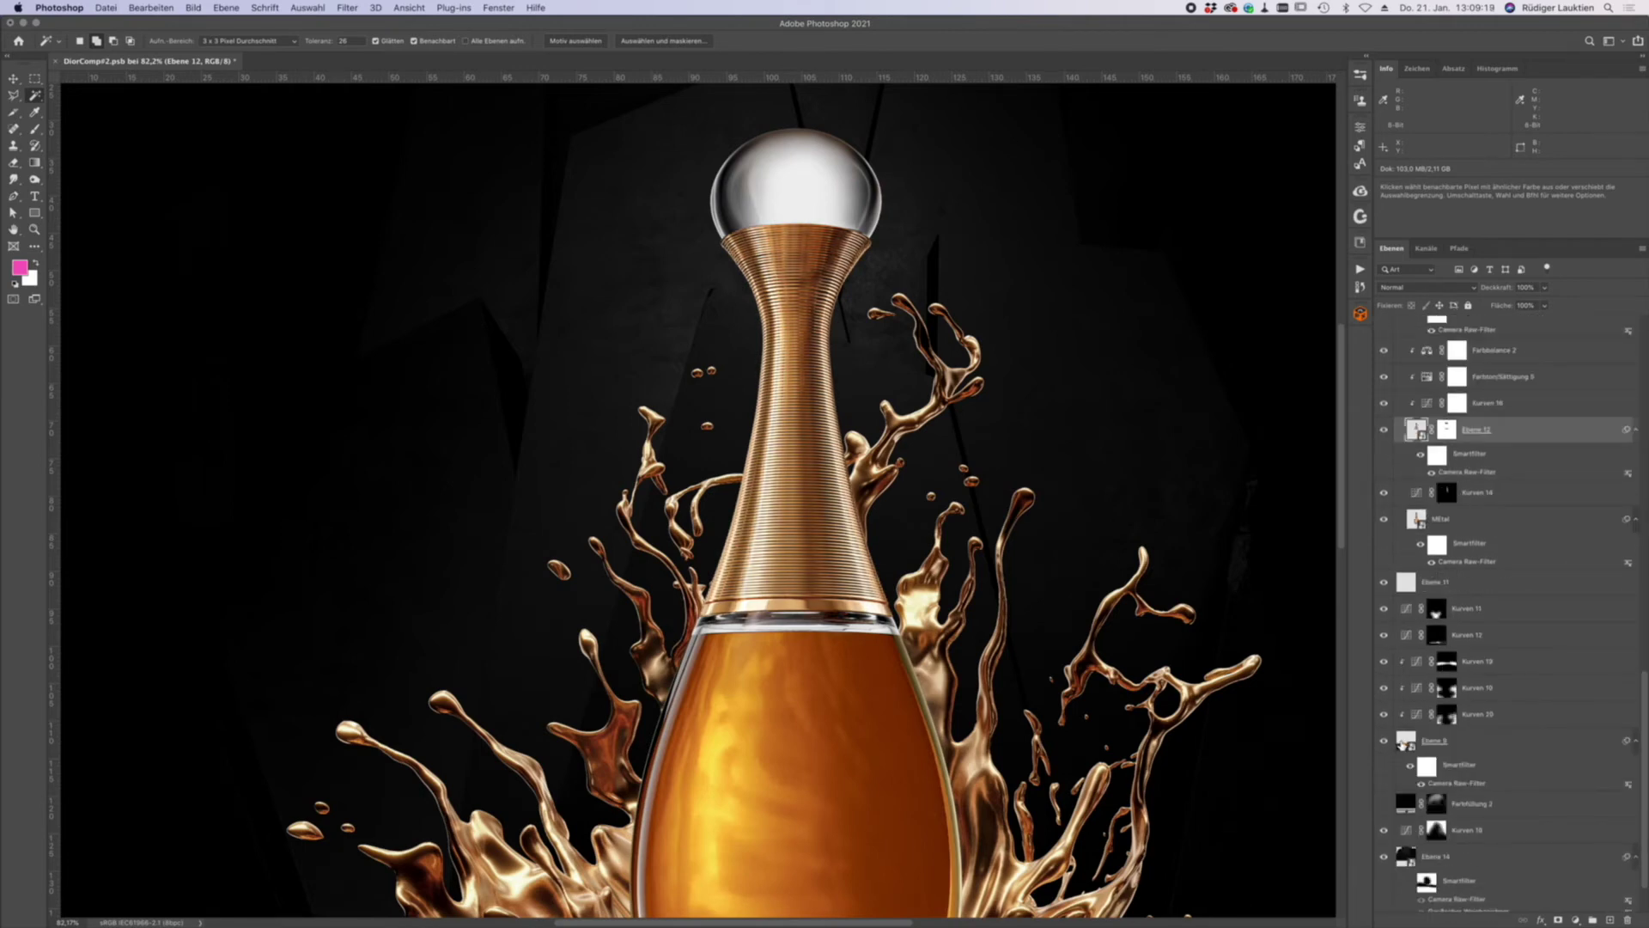
scroll(1062, 740, down, 2)
scroll(1062, 741, down, 5)
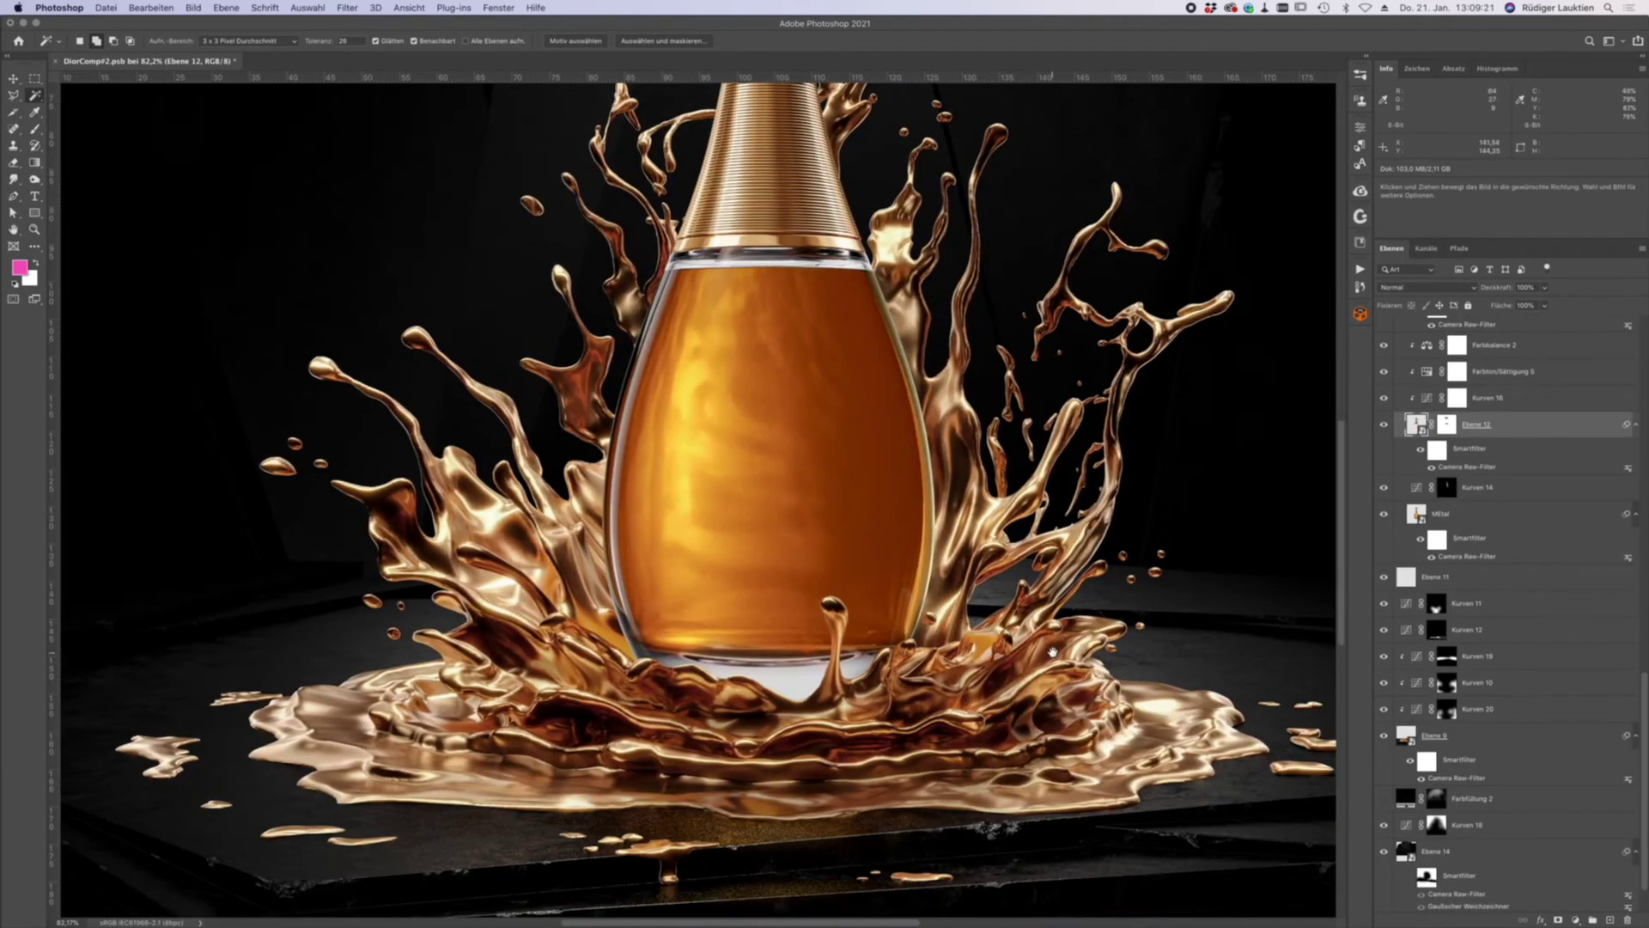
mouse_move(1385, 712)
mouse_down()
mouse_move(1391, 610)
mouse_move(1389, 713)
mouse_up()
- Compare the whole image with and without the splash layer, and preview the Ebene 14 background layer in isolation
key(super+0)
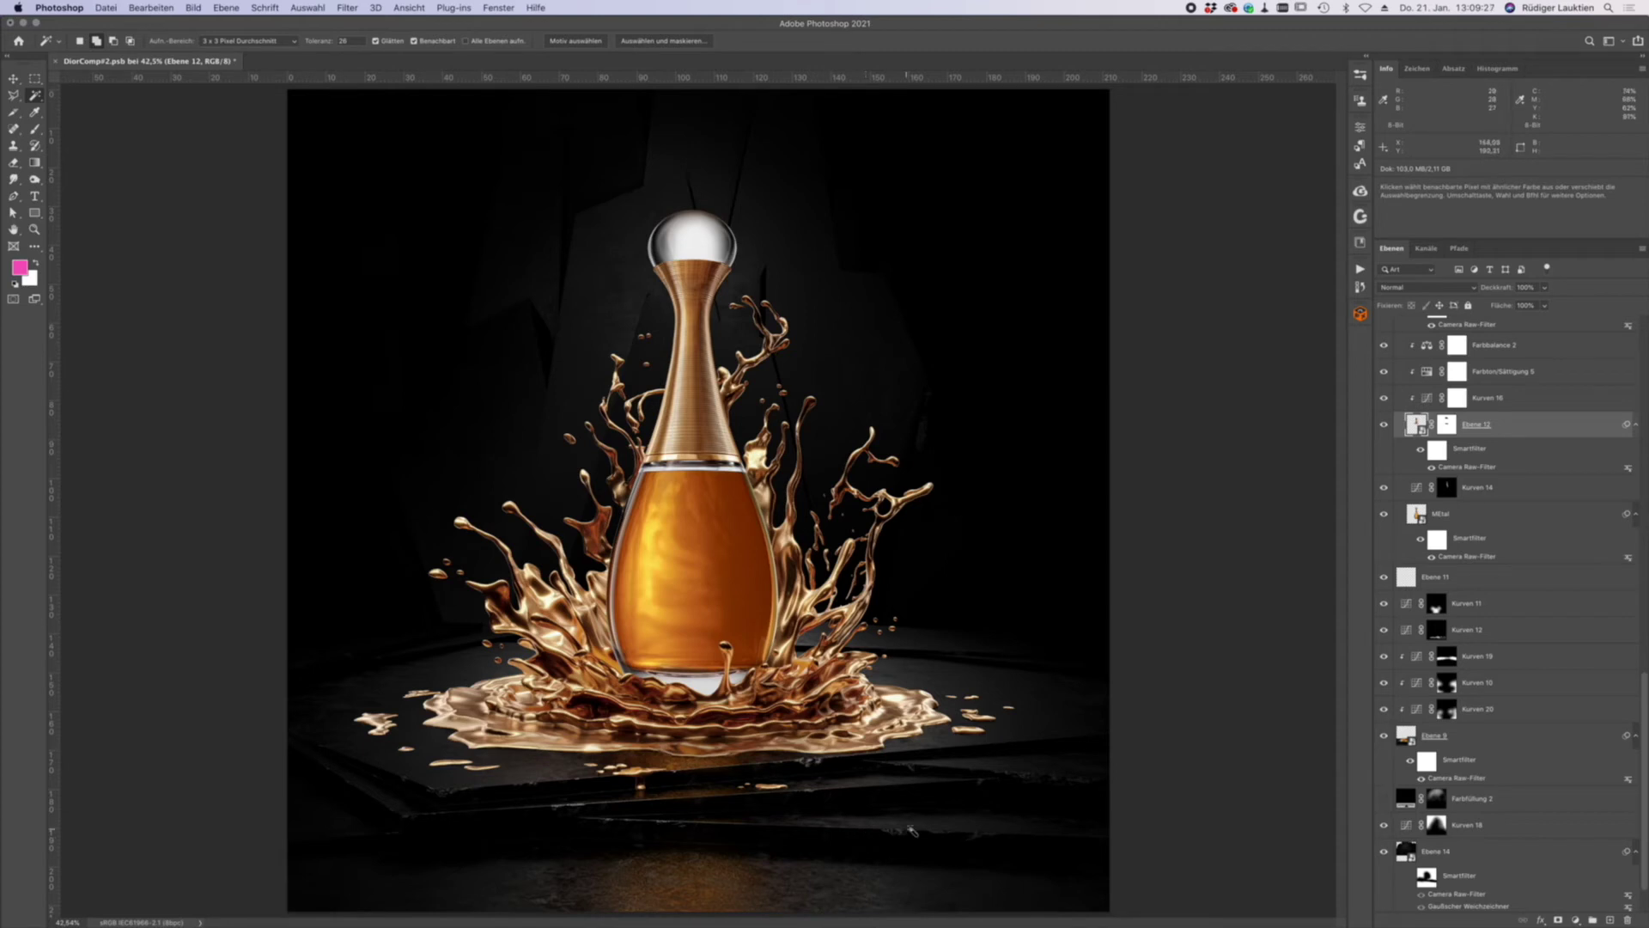
click(1383, 735)
click(1384, 735)
scroll(1424, 785, down, 2)
alt+click(1381, 797)
alt+click(1382, 797)
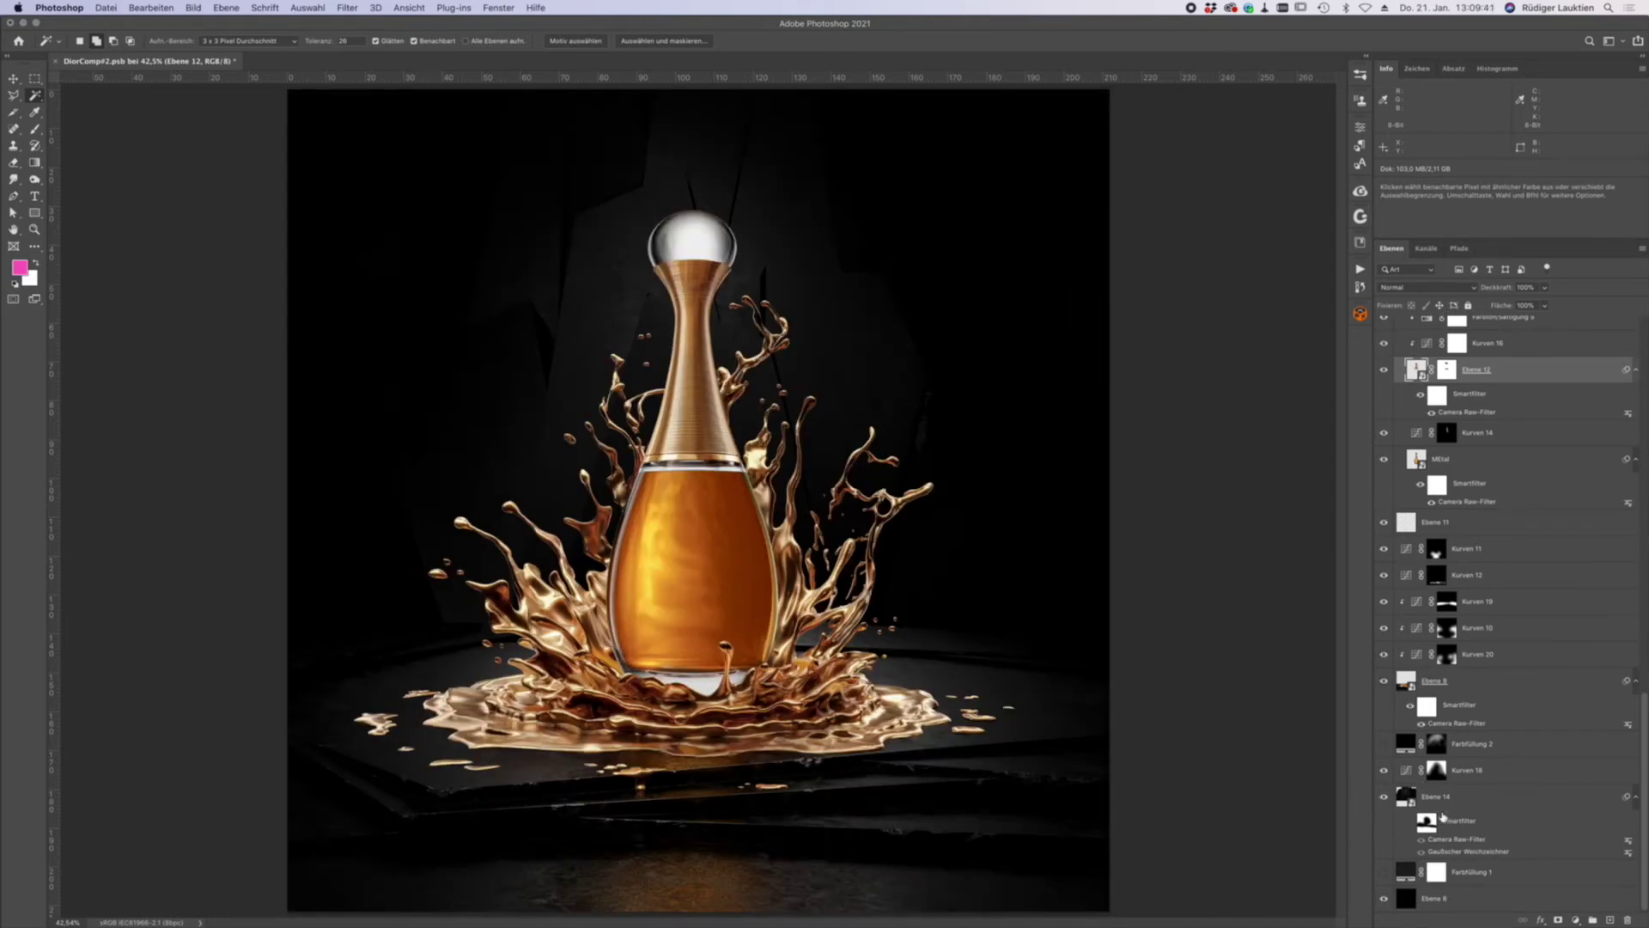
- Select the Look group near the top of the layer stack and make it visible
scroll(1442, 818, up, 10)
click(1461, 338)
click(1452, 351)
click(1384, 350)
scroll(1406, 492, down, 10)
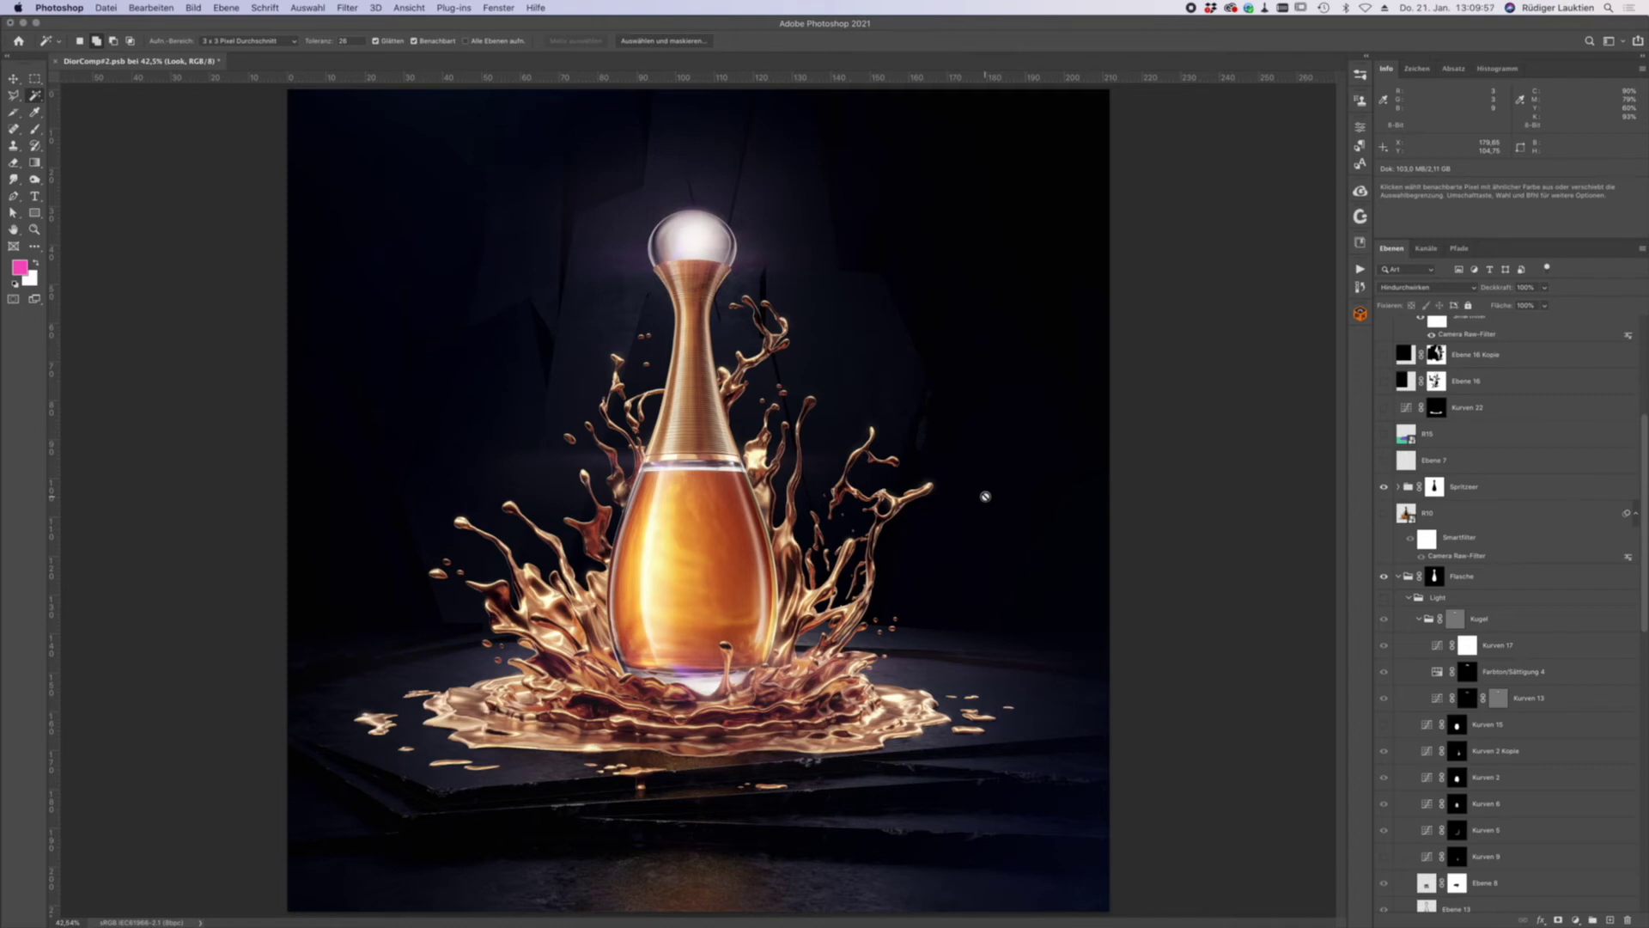
- Switch to Blender and exclude the Spritzer, Ground and BG collections so only the Dior bottle is shown
mouse_move(4, 296)
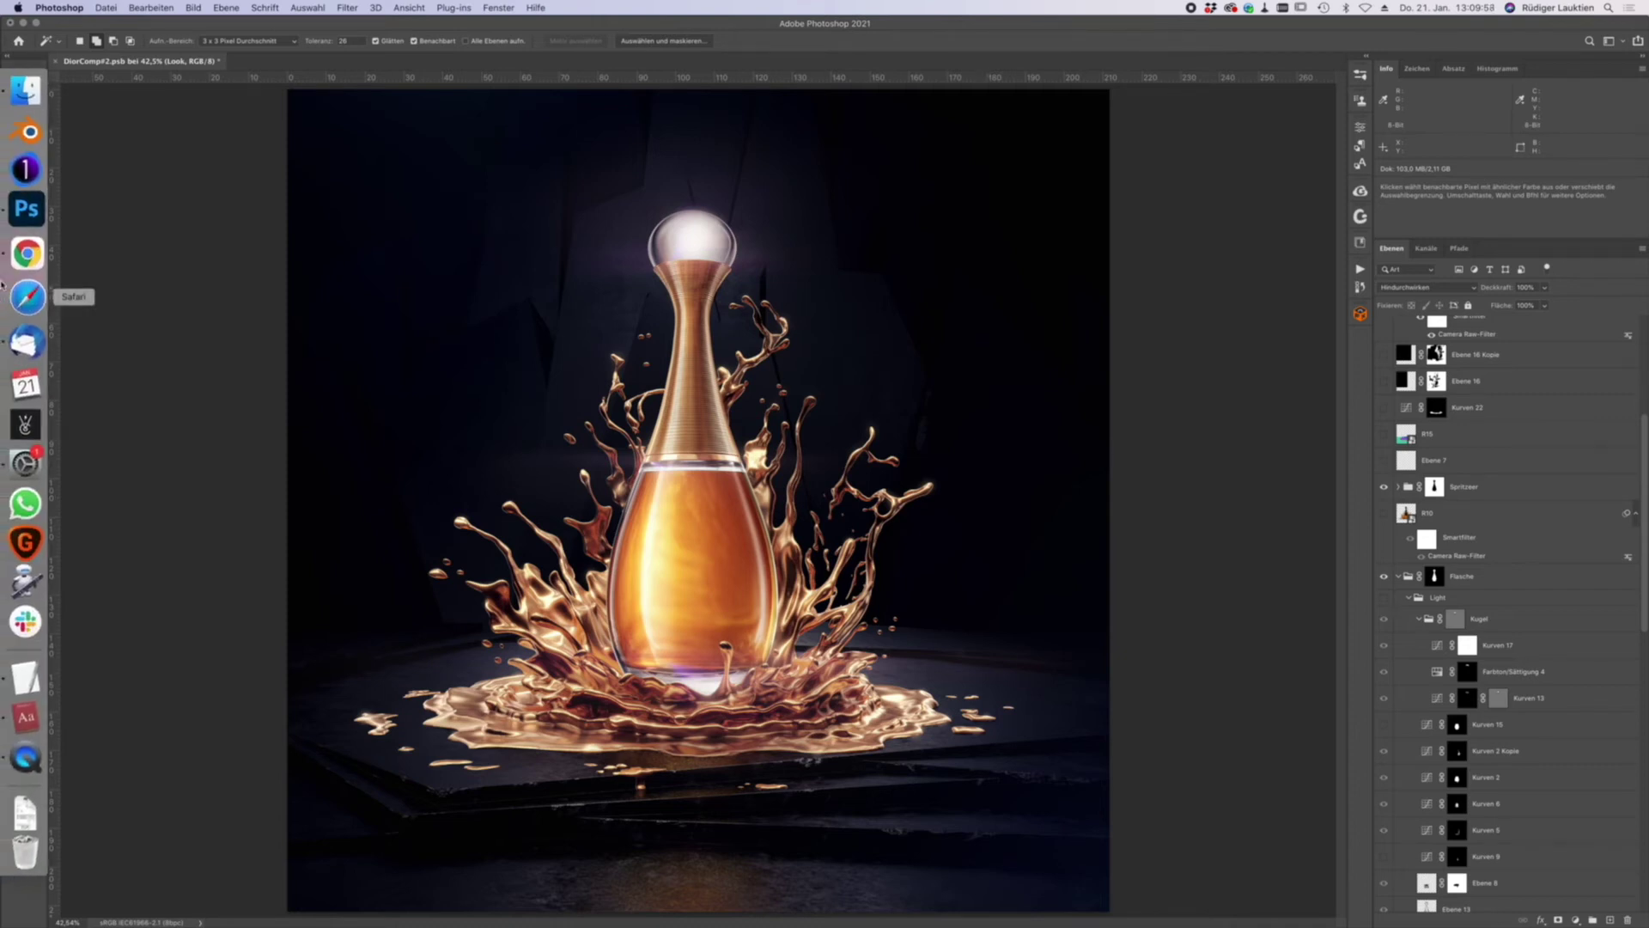
click(15, 154)
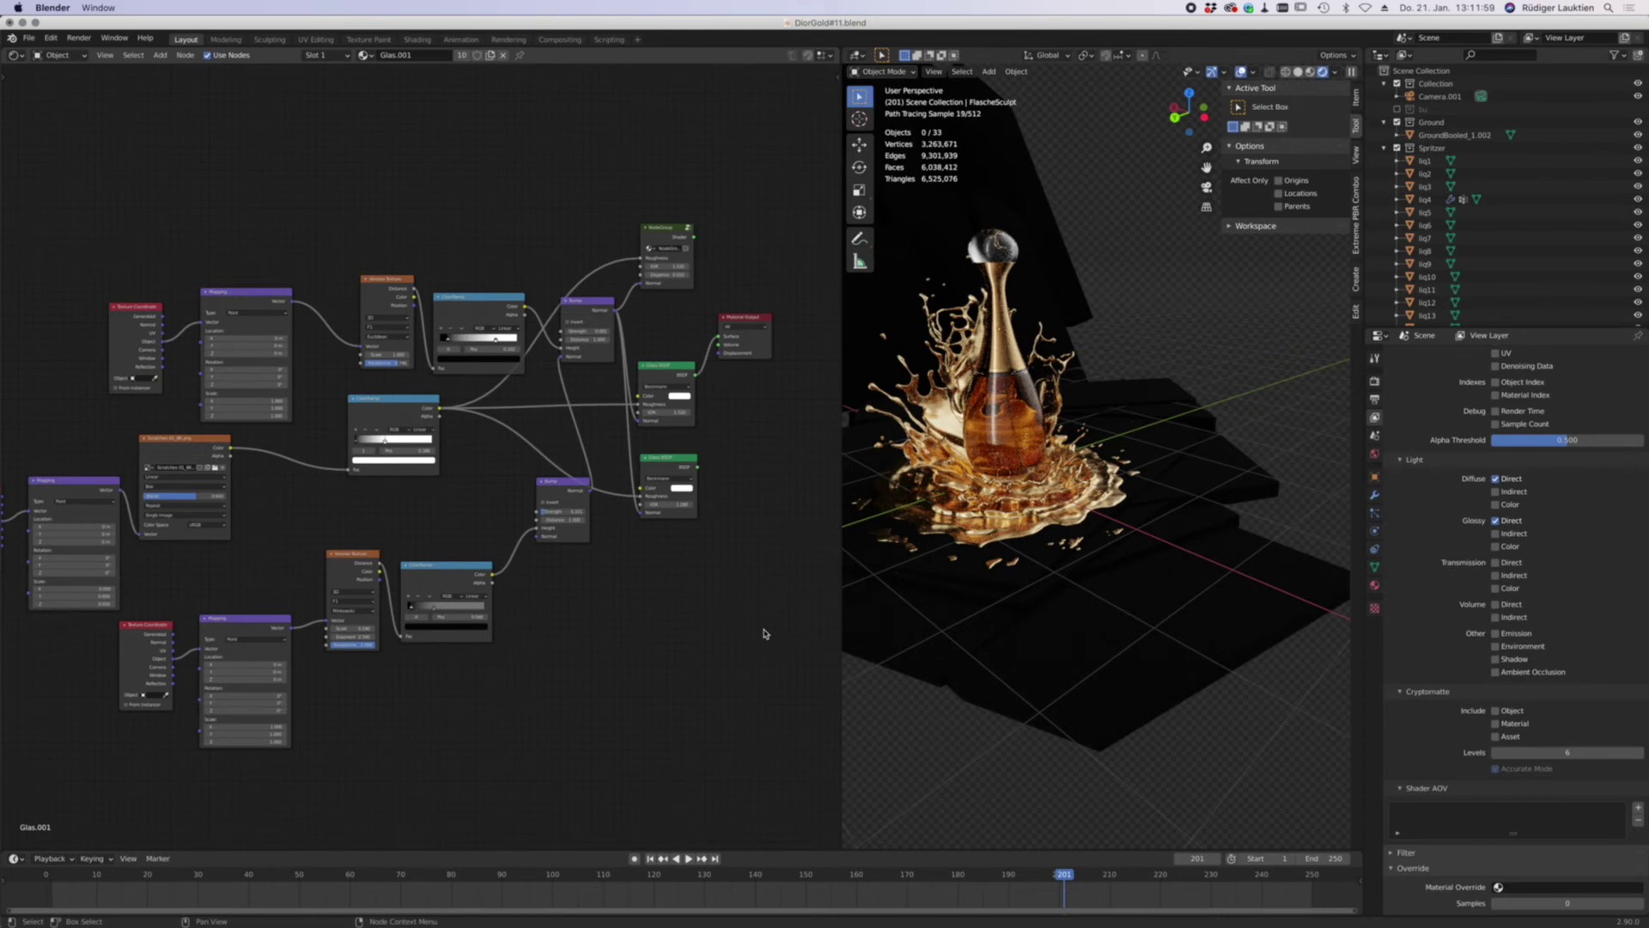
click(1398, 148)
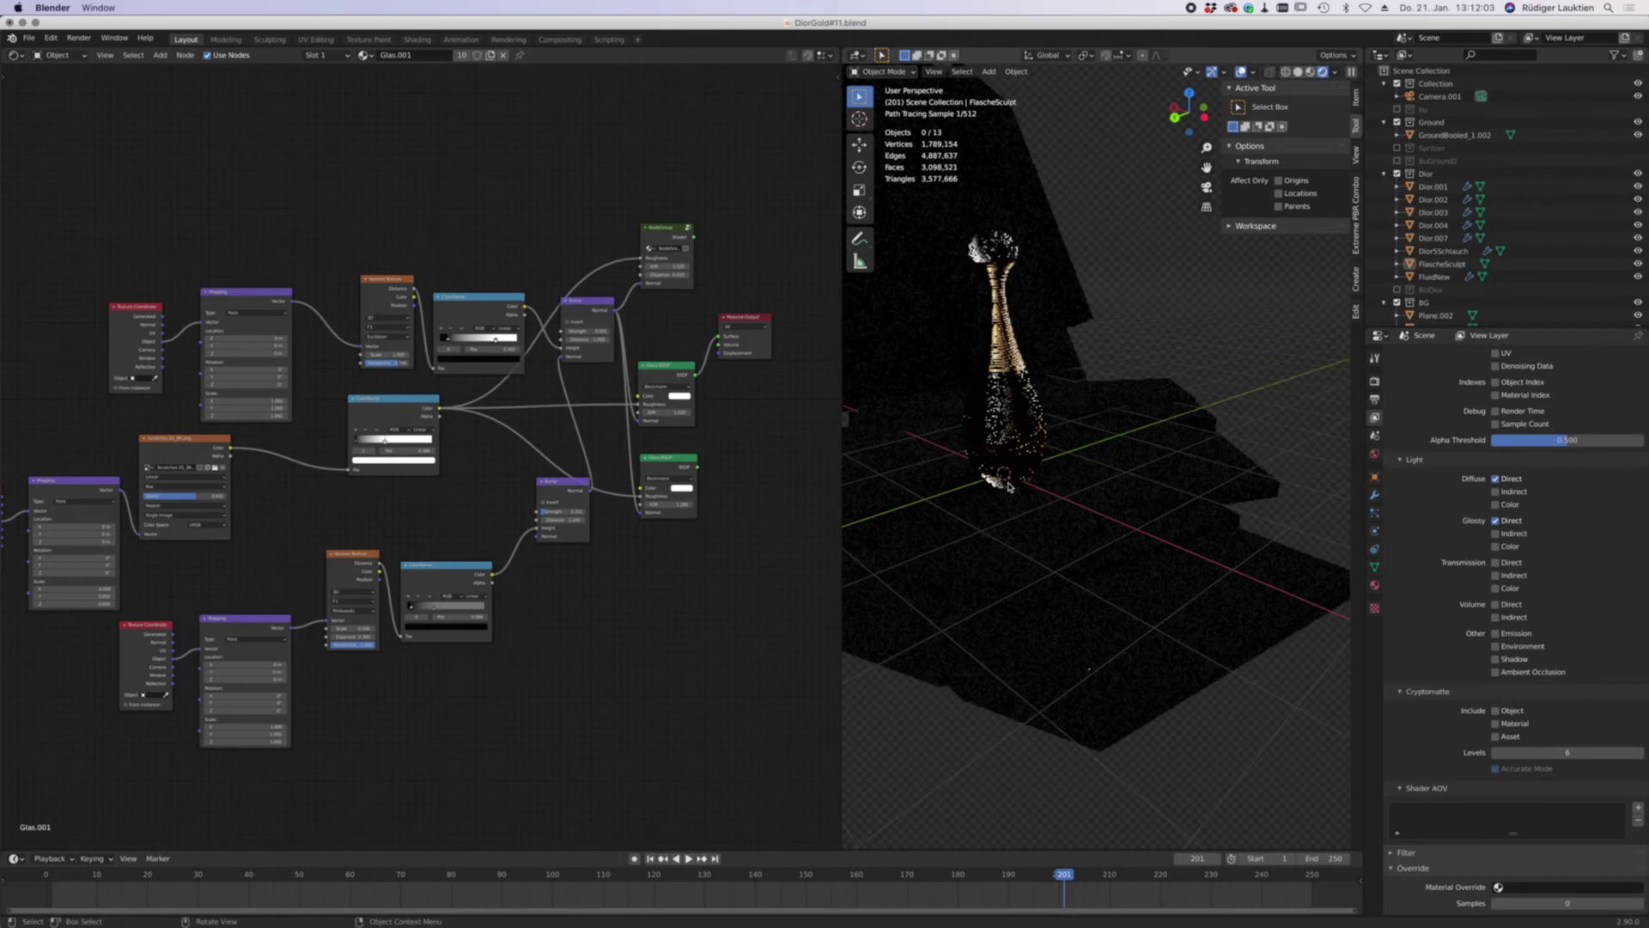
click(1398, 122)
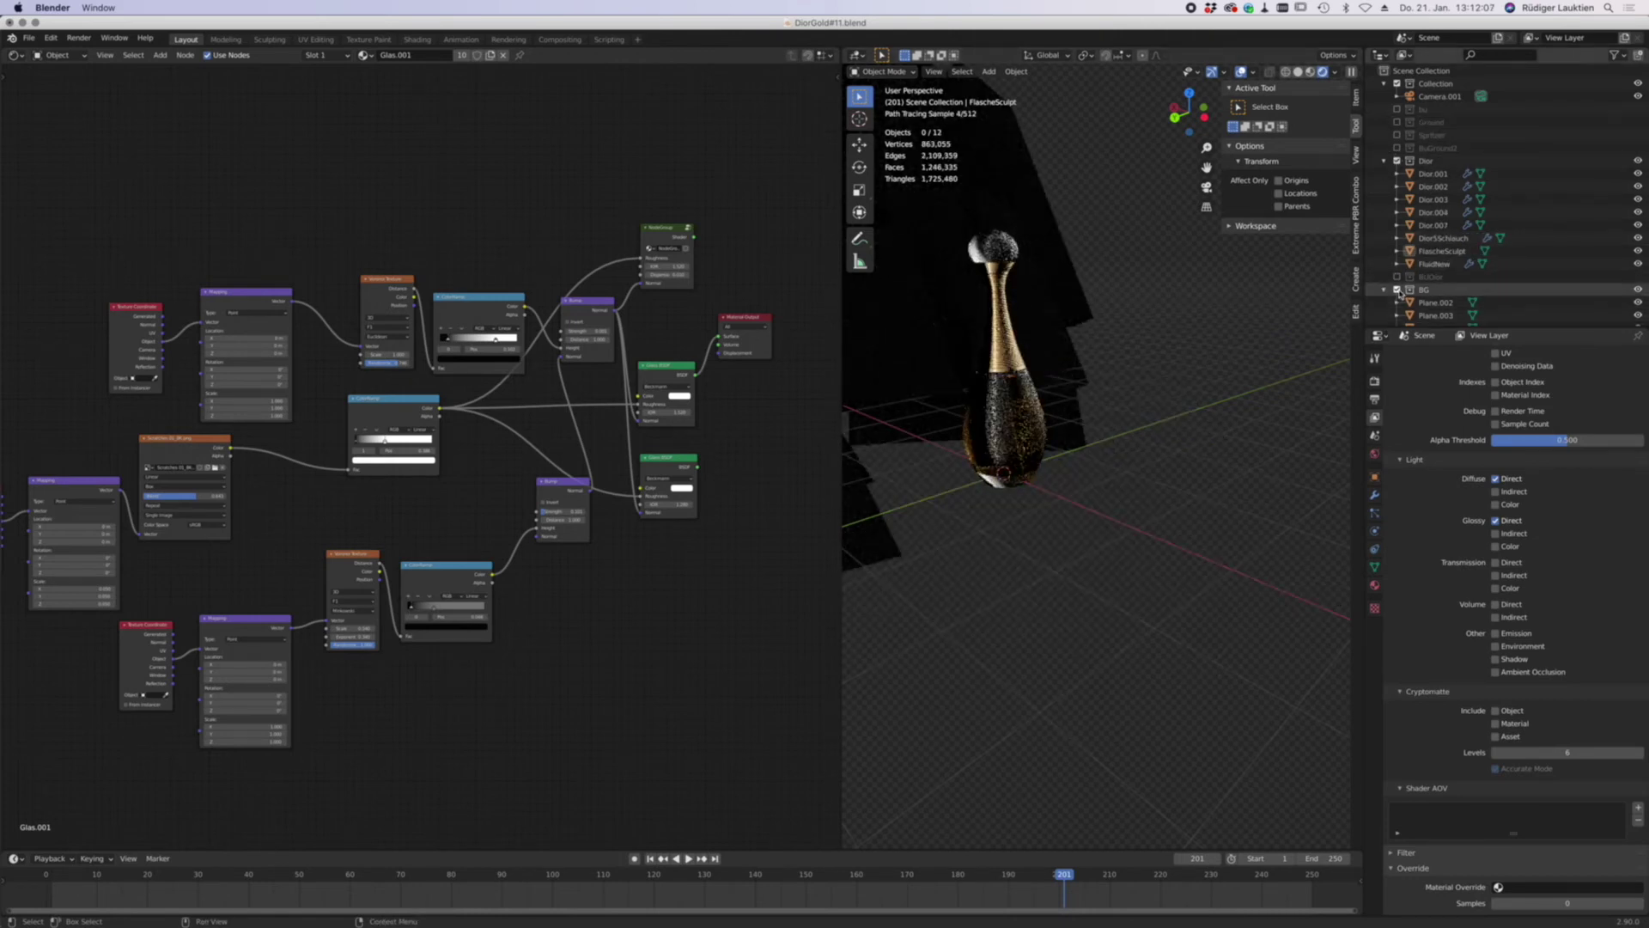
click(1397, 289)
middle_drag(1114, 469, 1060, 443)
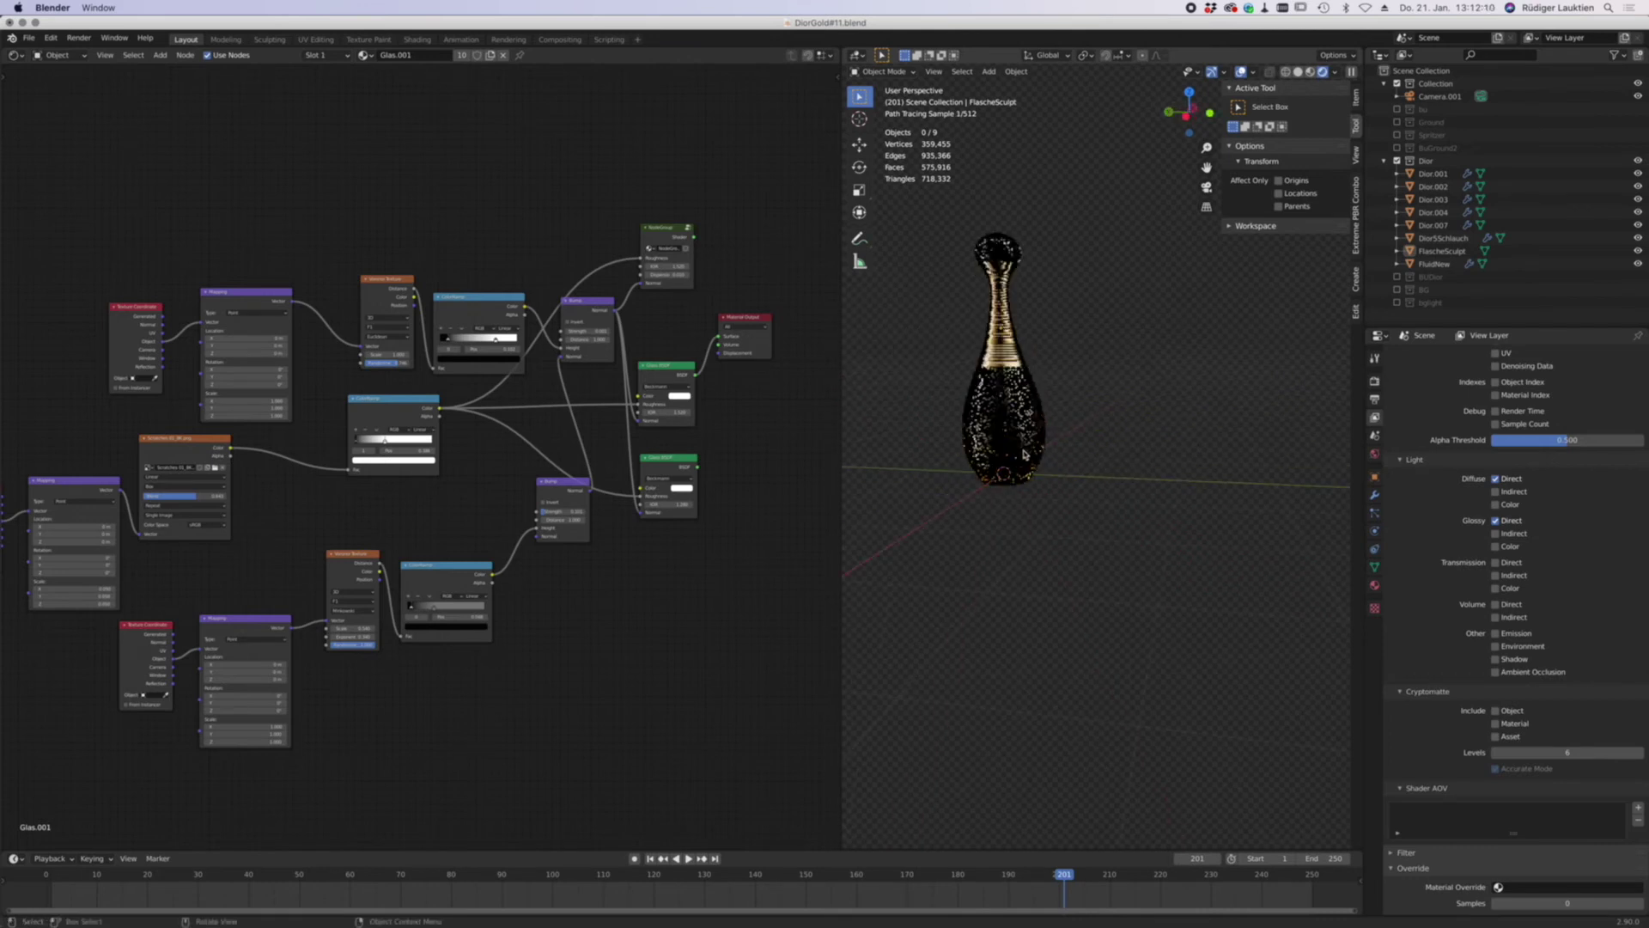
- Frame the FlascheSculpt bottle, hide the FluidNew liquid object inside it, and deselect everything
click(1046, 440)
key(KP_Decimal)
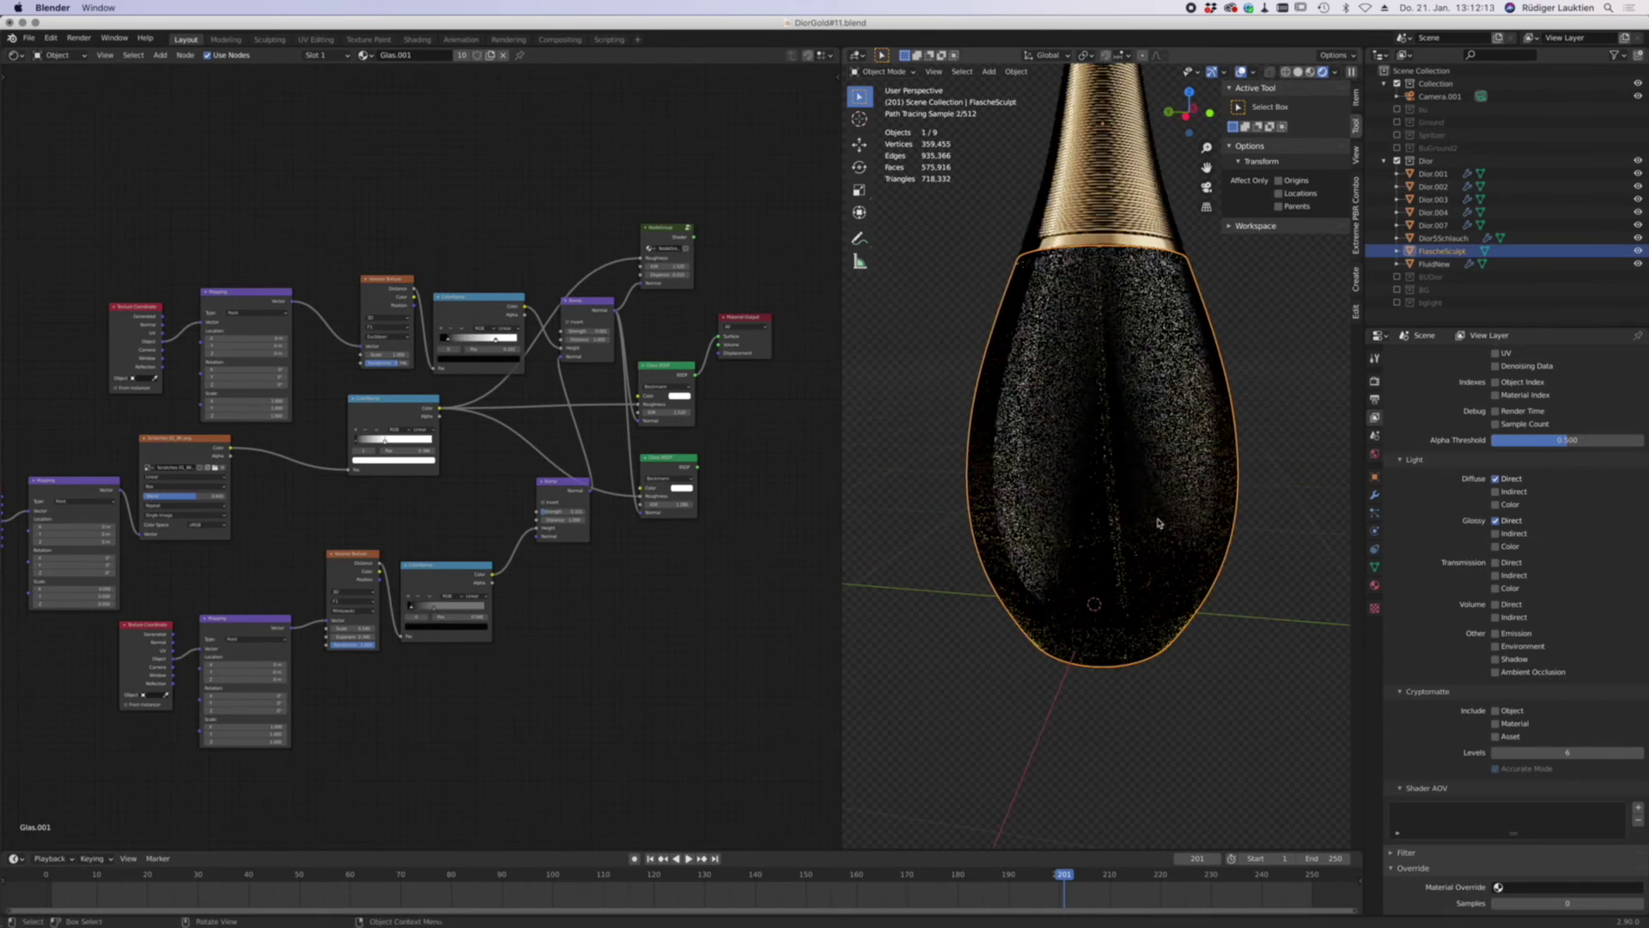
click(1638, 264)
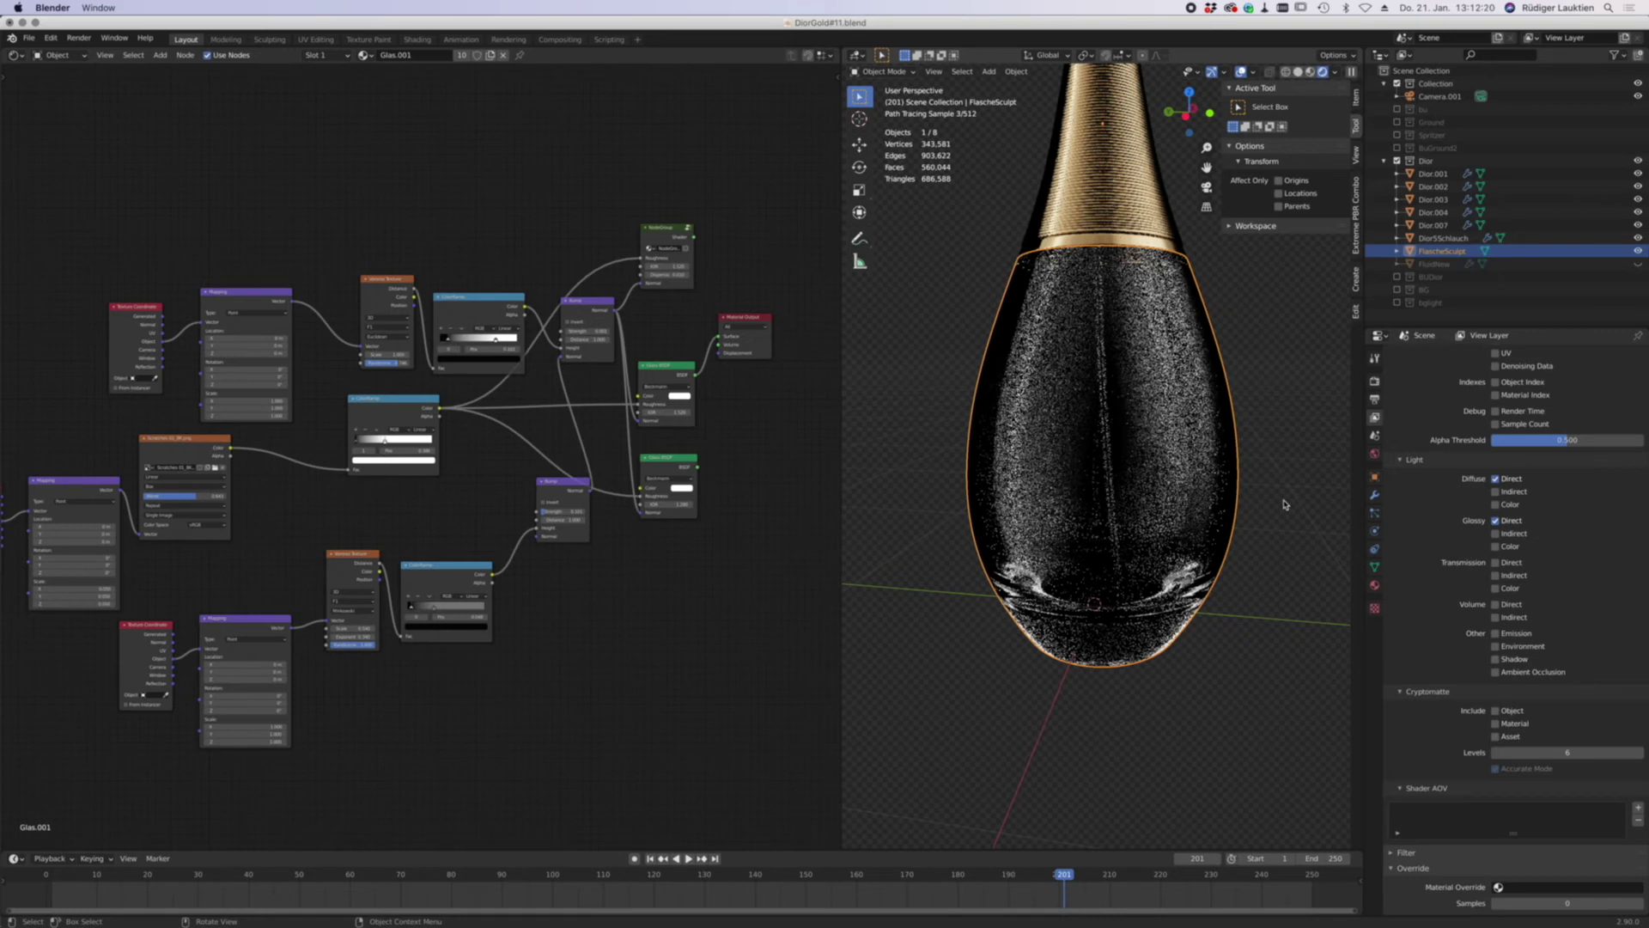
key(alt+a)
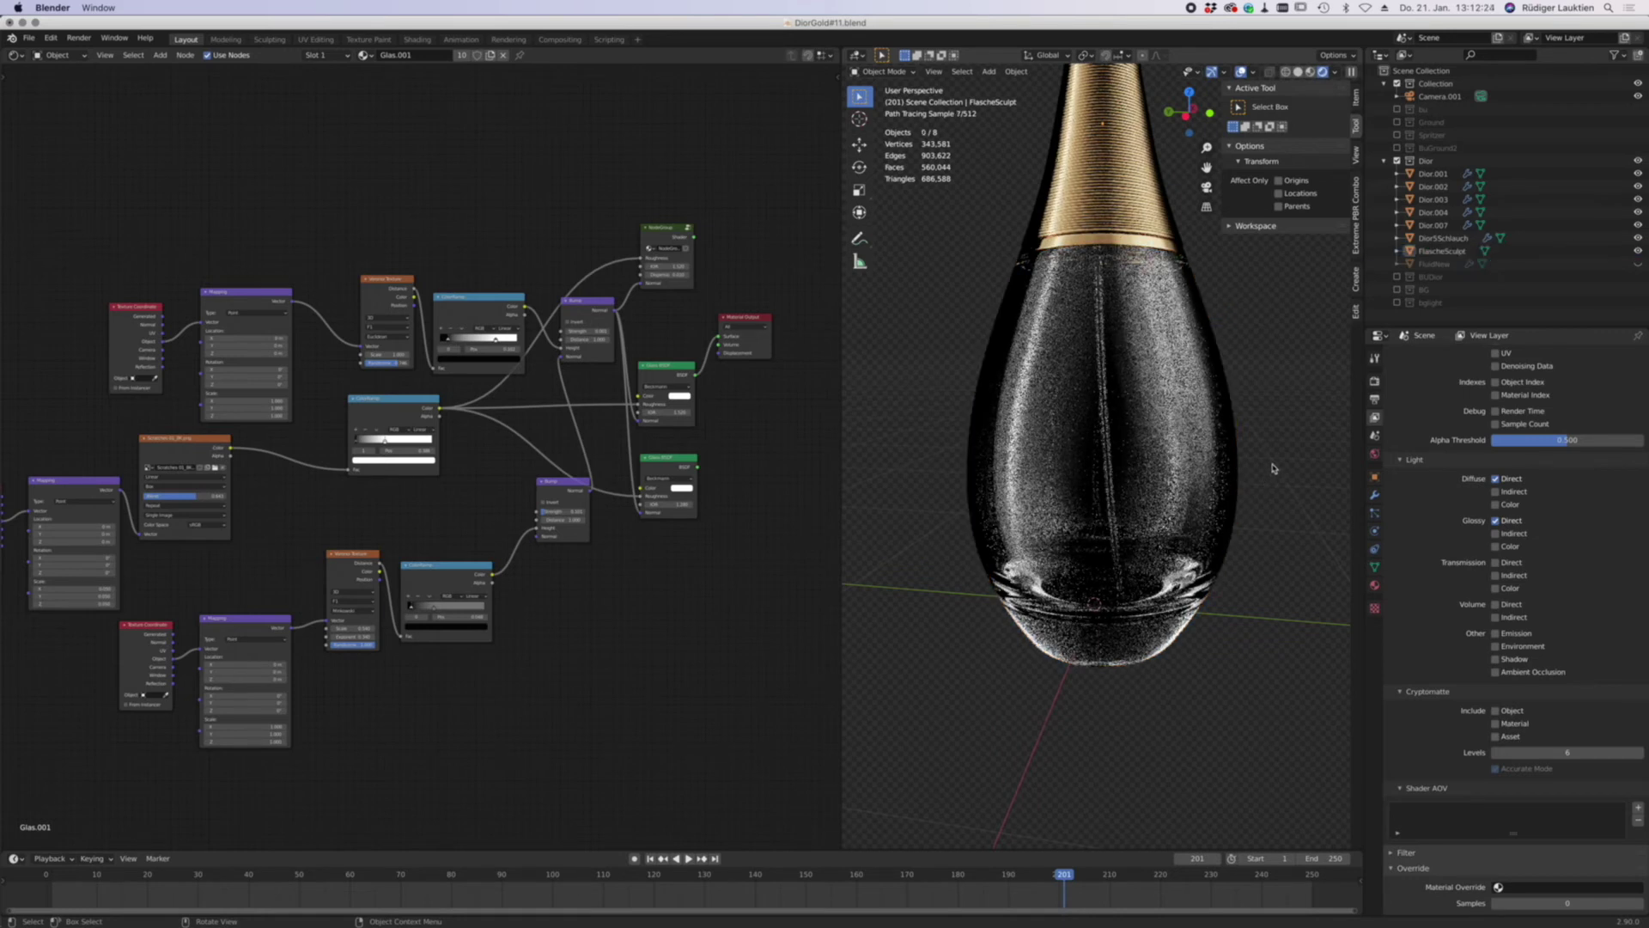
- Delete the unconnected lower Glass BSDF node from the Glas.001 material and move Material Output down beside the remaining one
middle_drag(538, 569, 596, 456)
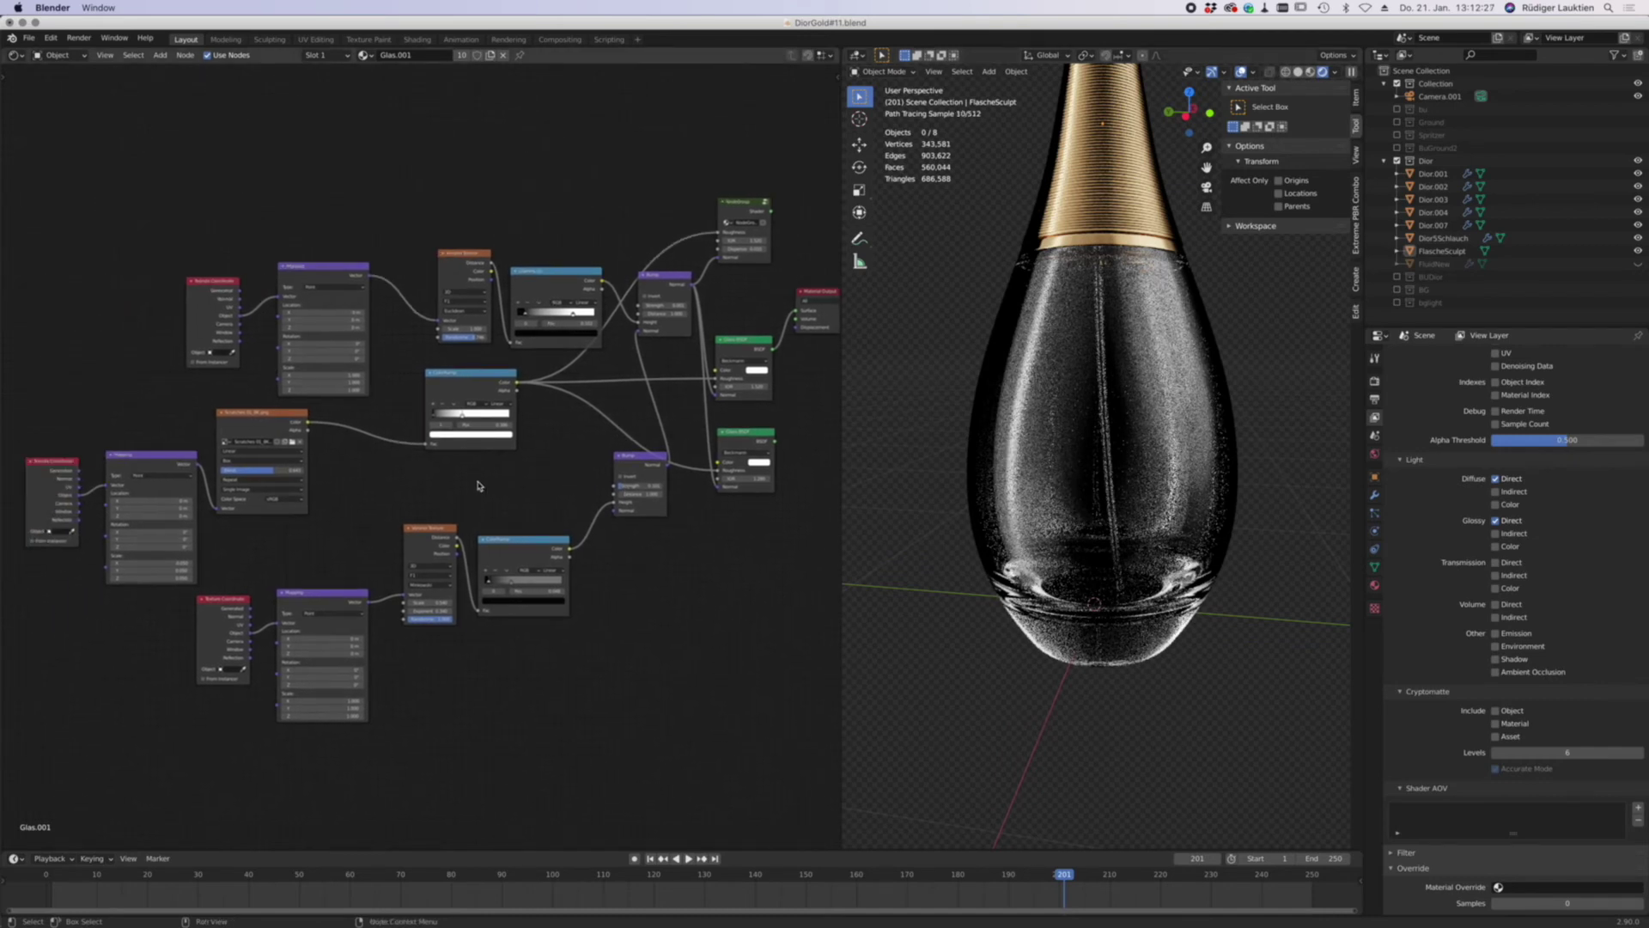
middle_drag(460, 479, 415, 500)
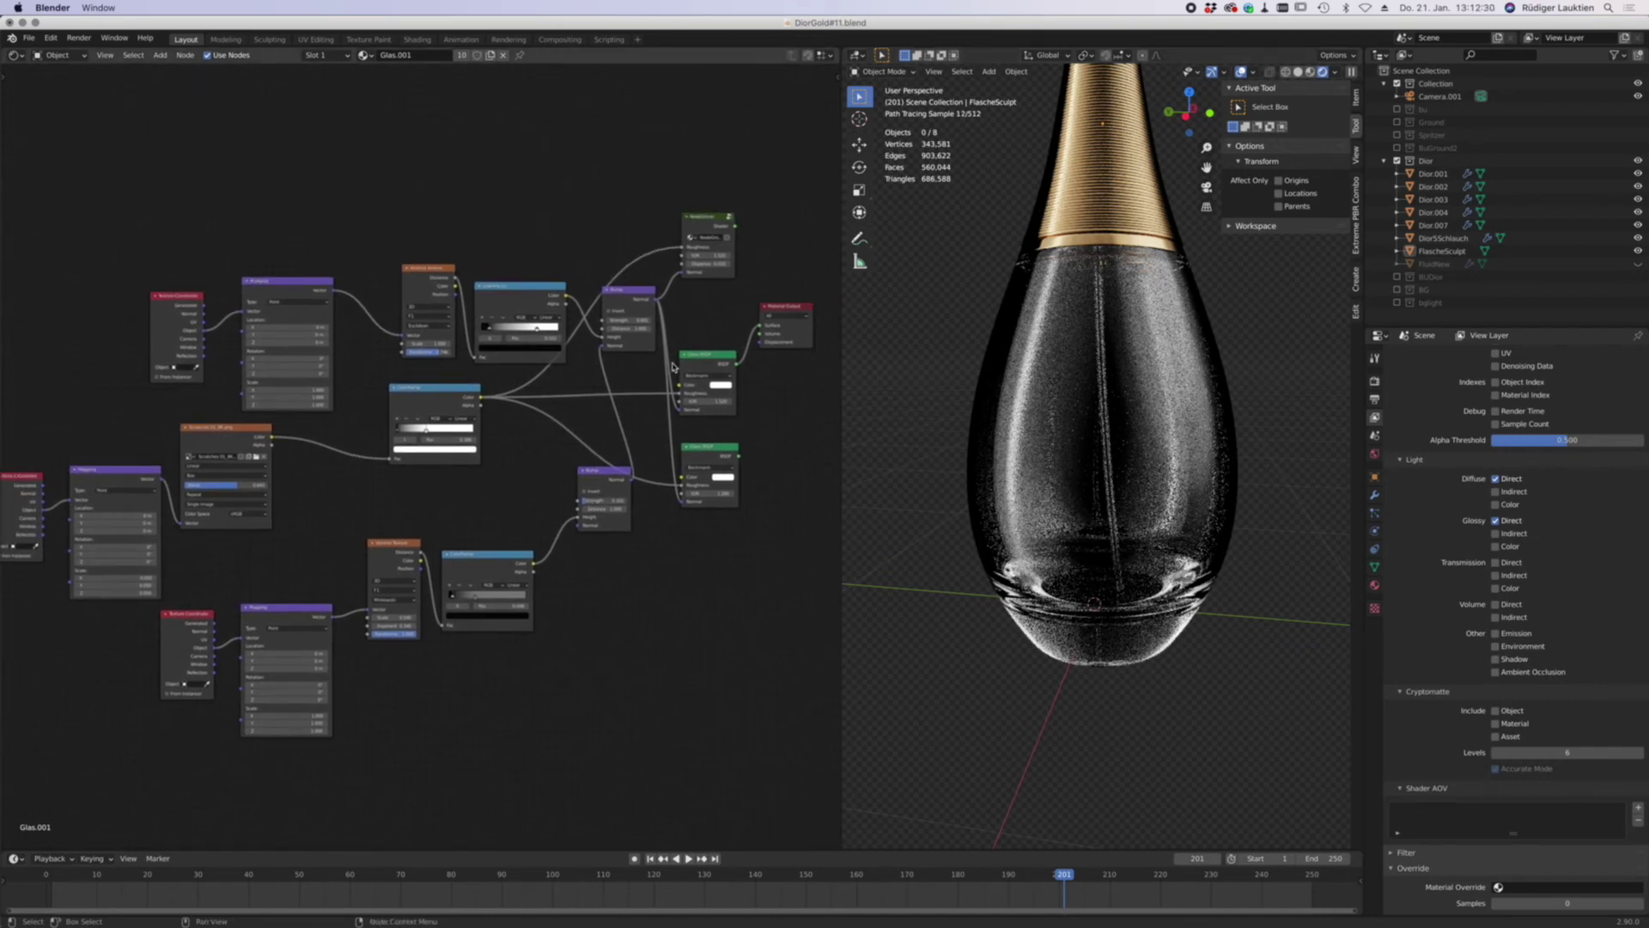
click(719, 448)
key(x)
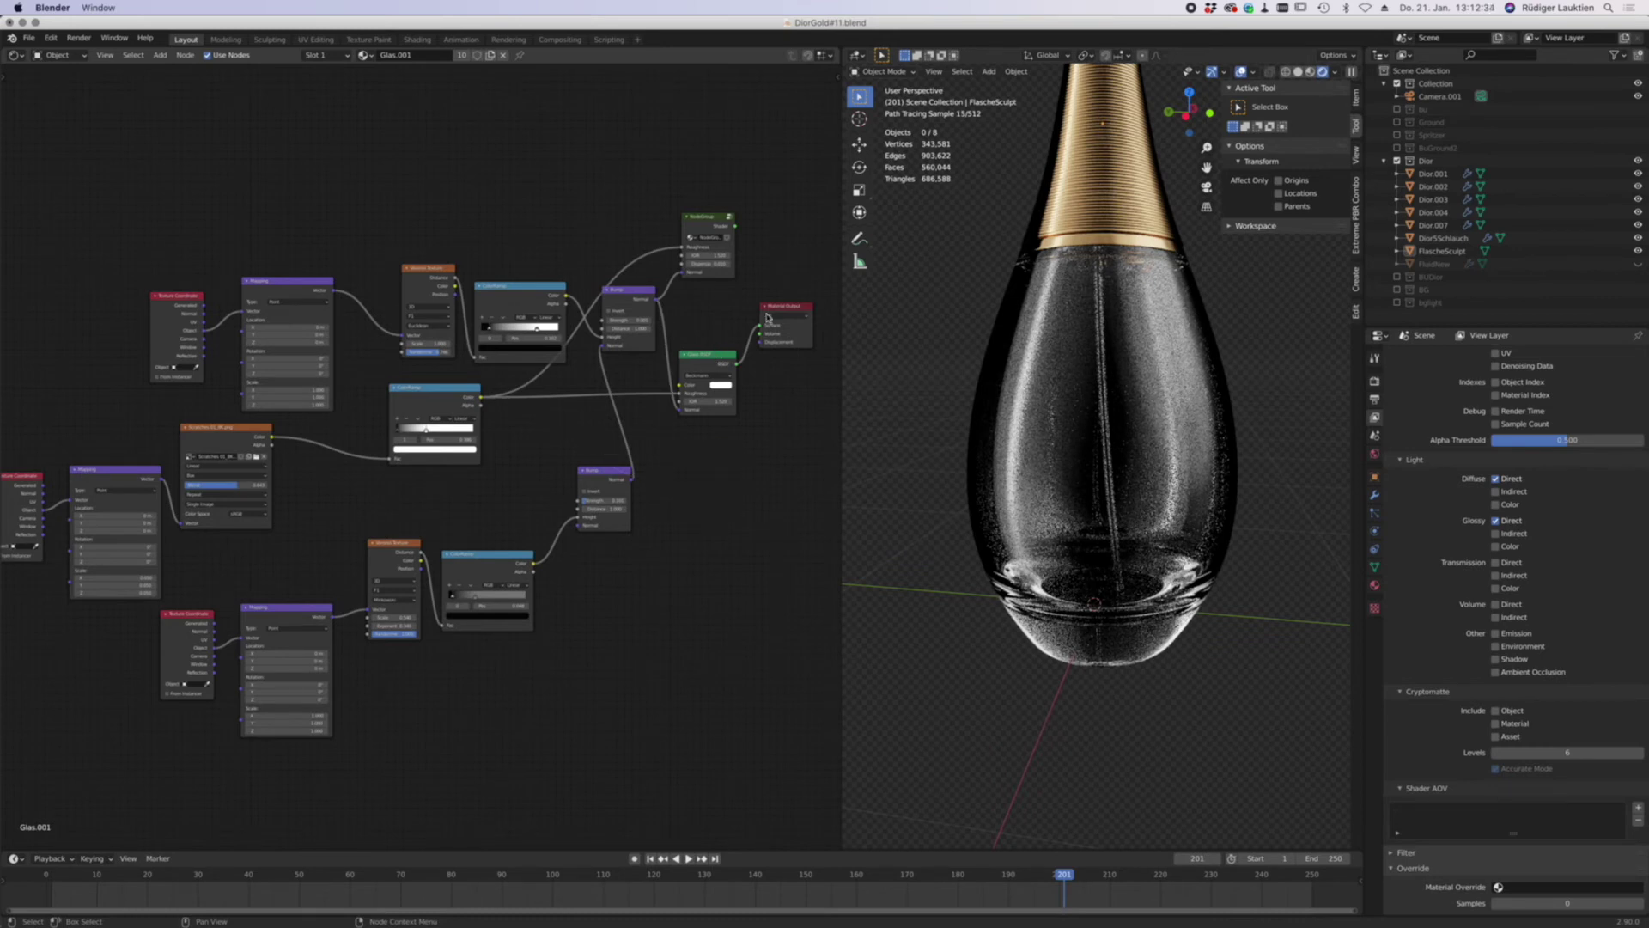
drag(789, 311, 797, 356)
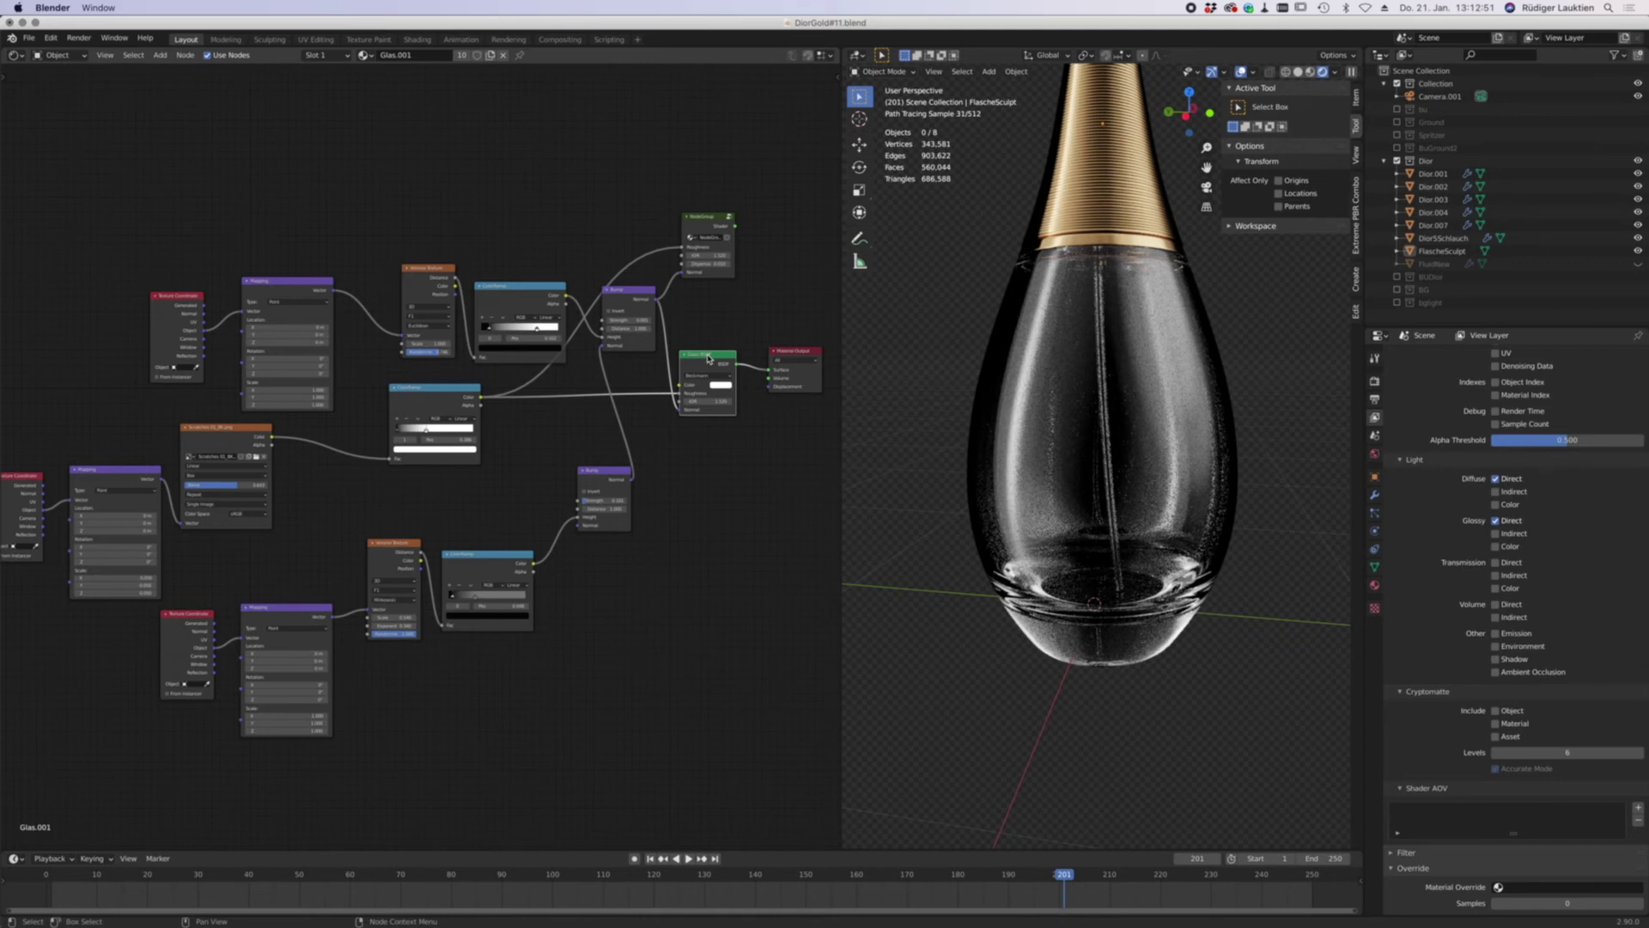
- Examine the red, green and blue glass shaders inside the Glas.001 material's node group, and leave the group
click(709, 222)
key(Tab)
middle_drag(144, 542, 543, 525)
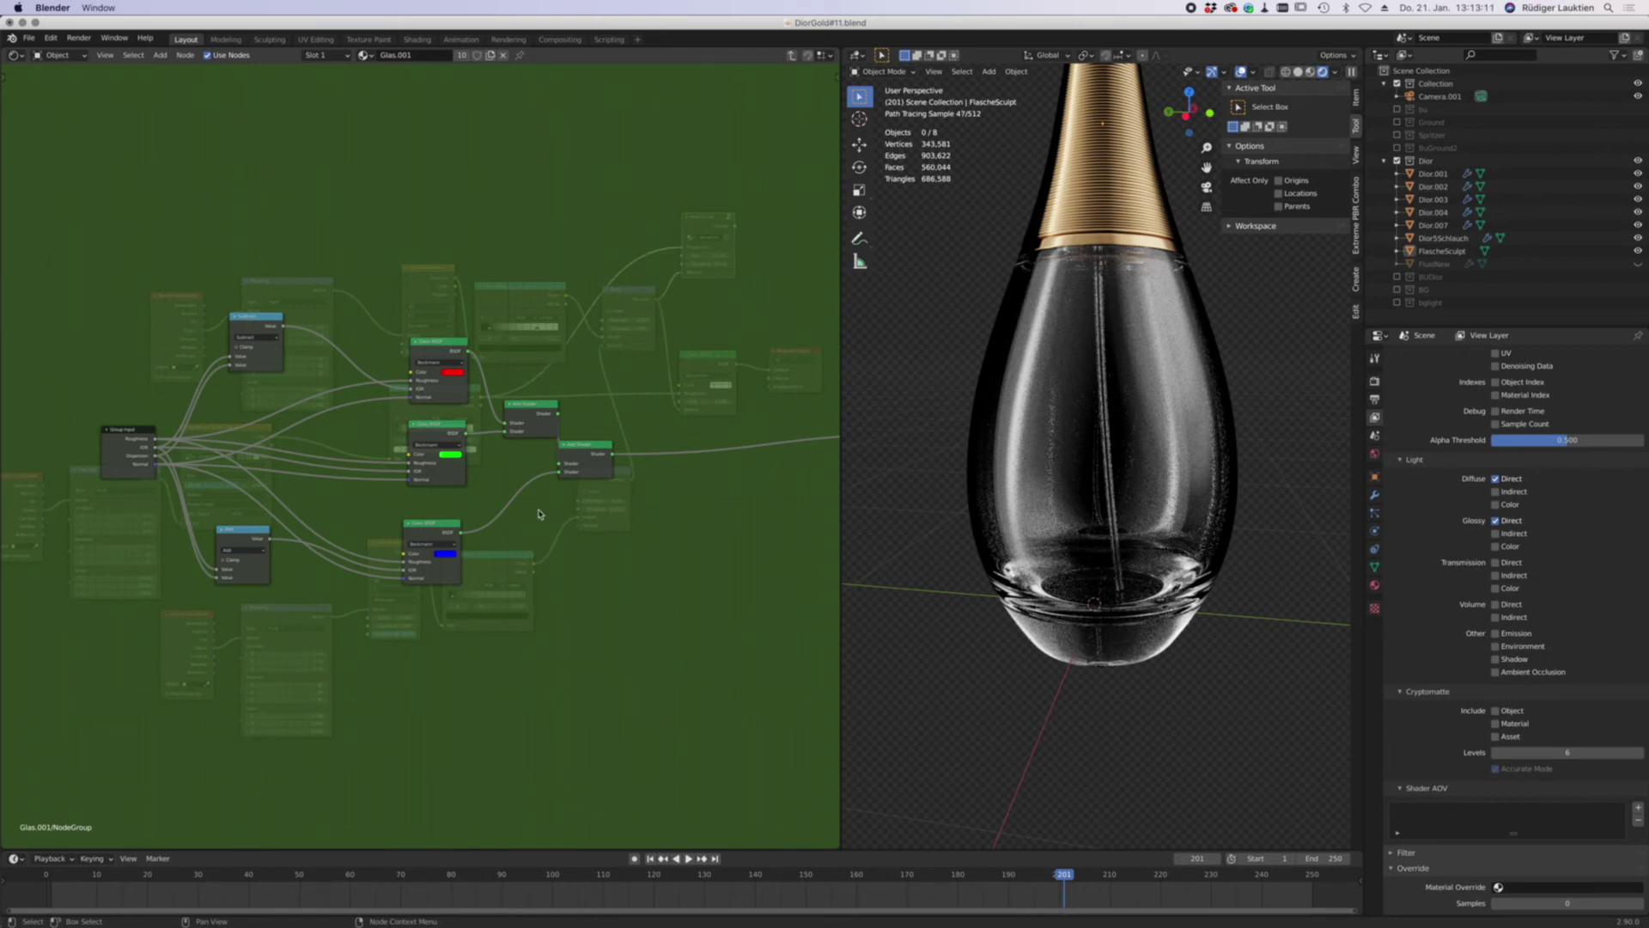
scroll(415, 508, right, 3)
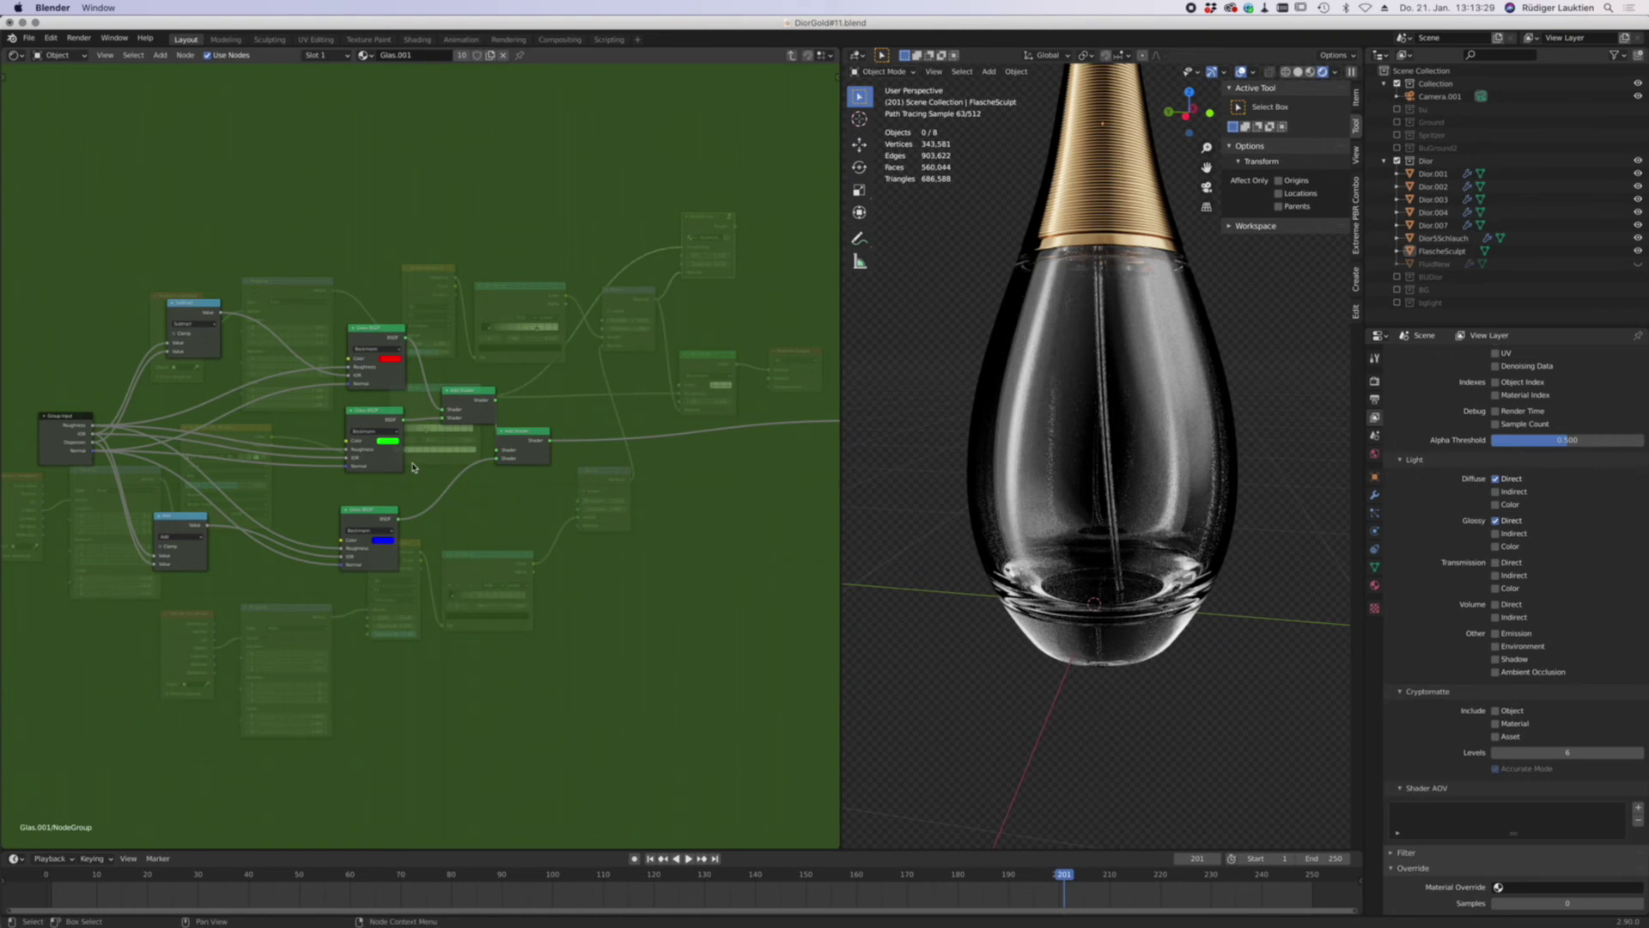
key(Tab)
- Preview the bottle with the node group linked to the Material Output's Surface, and reconnect the Glass BSDF there
middle_drag(699, 439, 493, 469)
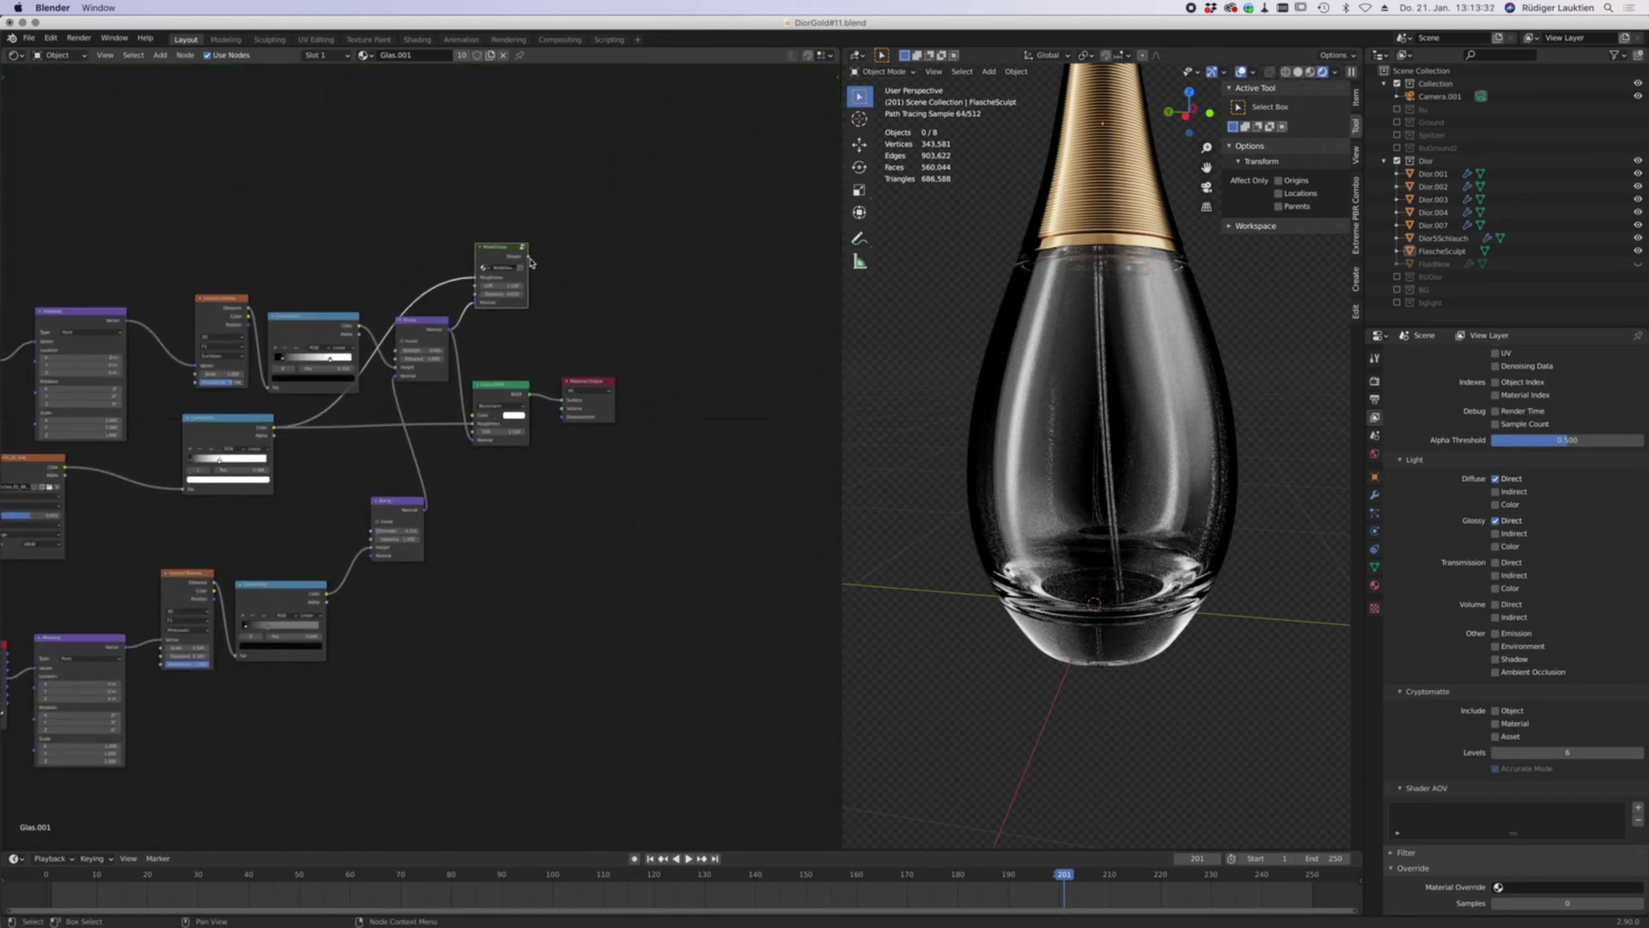
drag(527, 256, 565, 402)
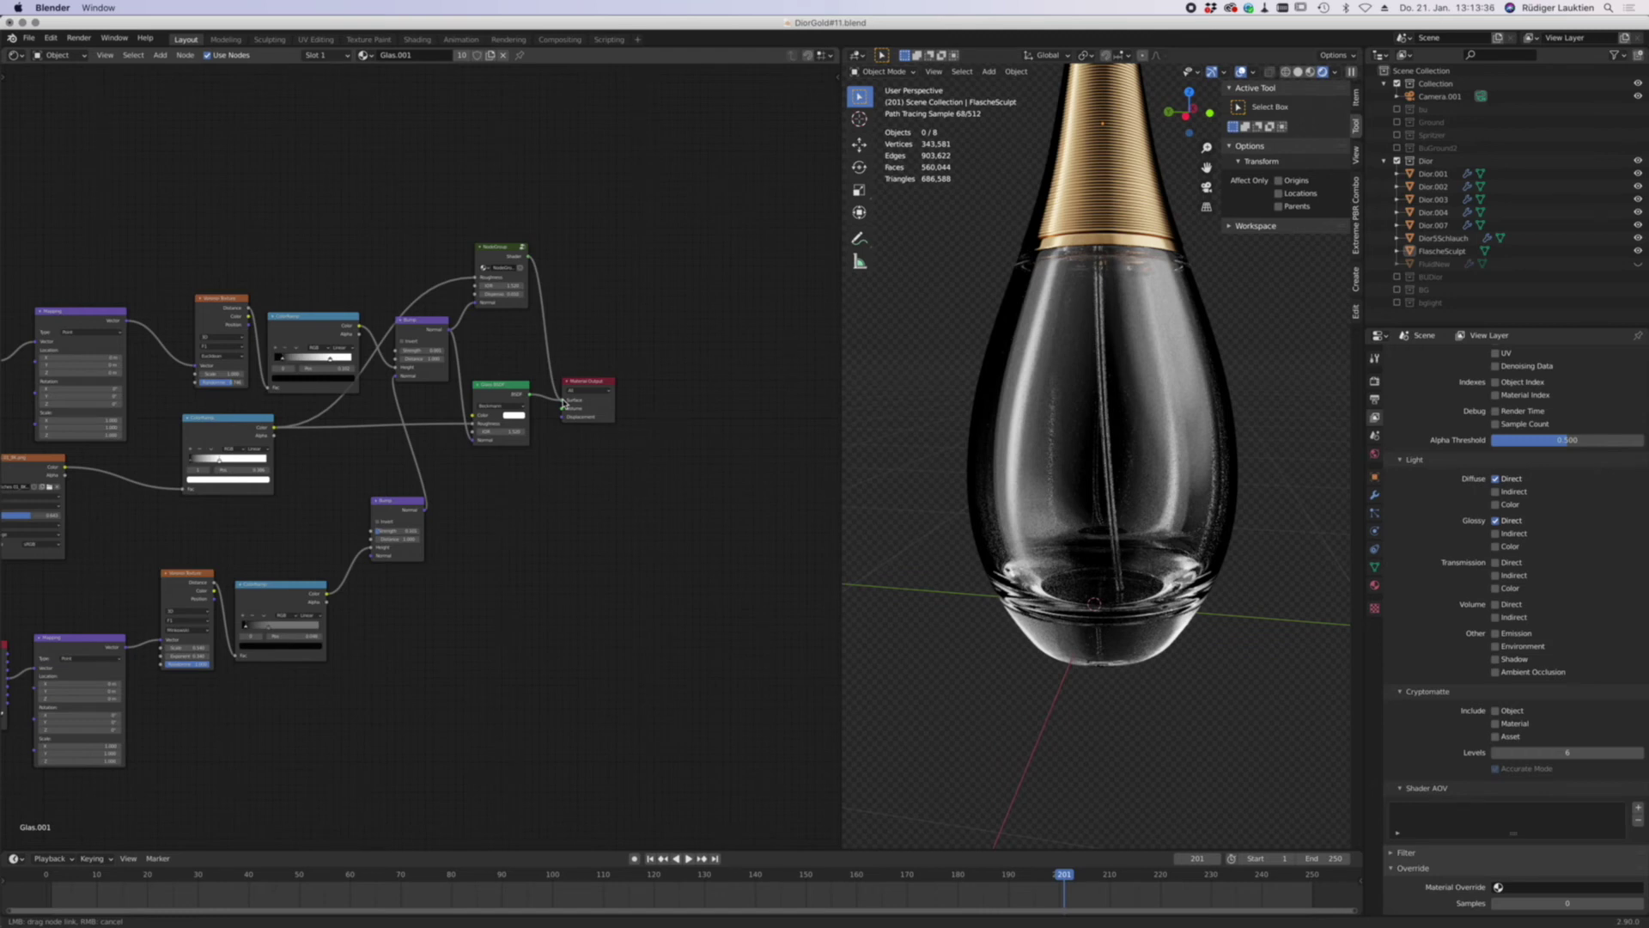
drag(564, 402, 565, 402)
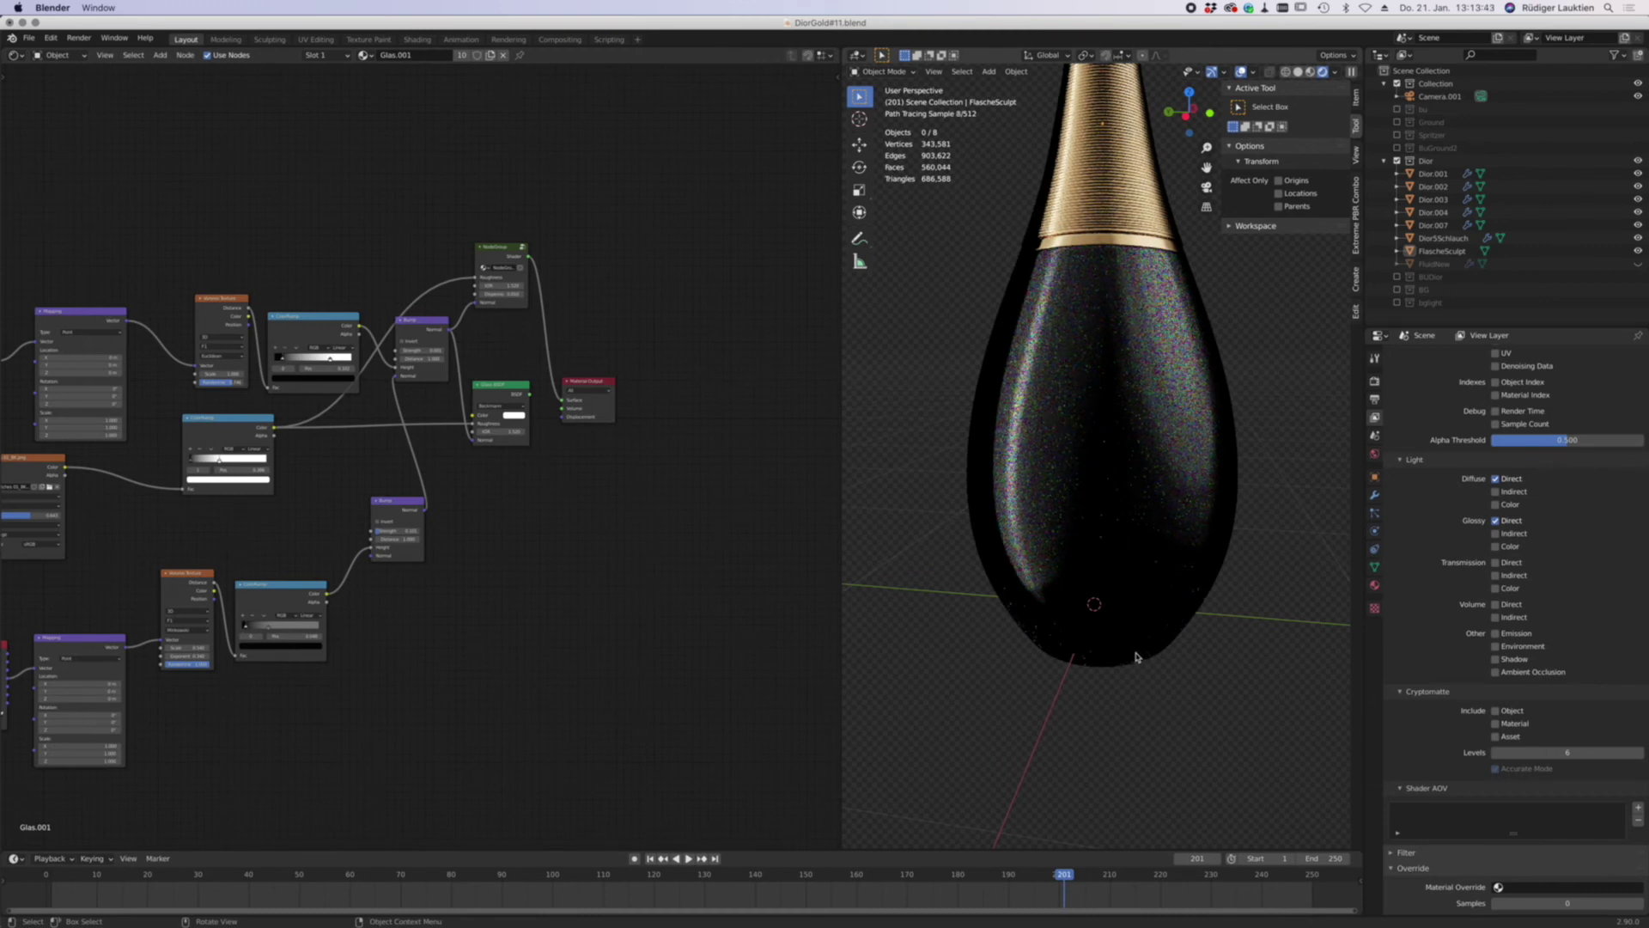
mouse_move(1136, 657)
middle_down()
mouse_move(1151, 614)
mouse_move(1190, 599)
middle_up()
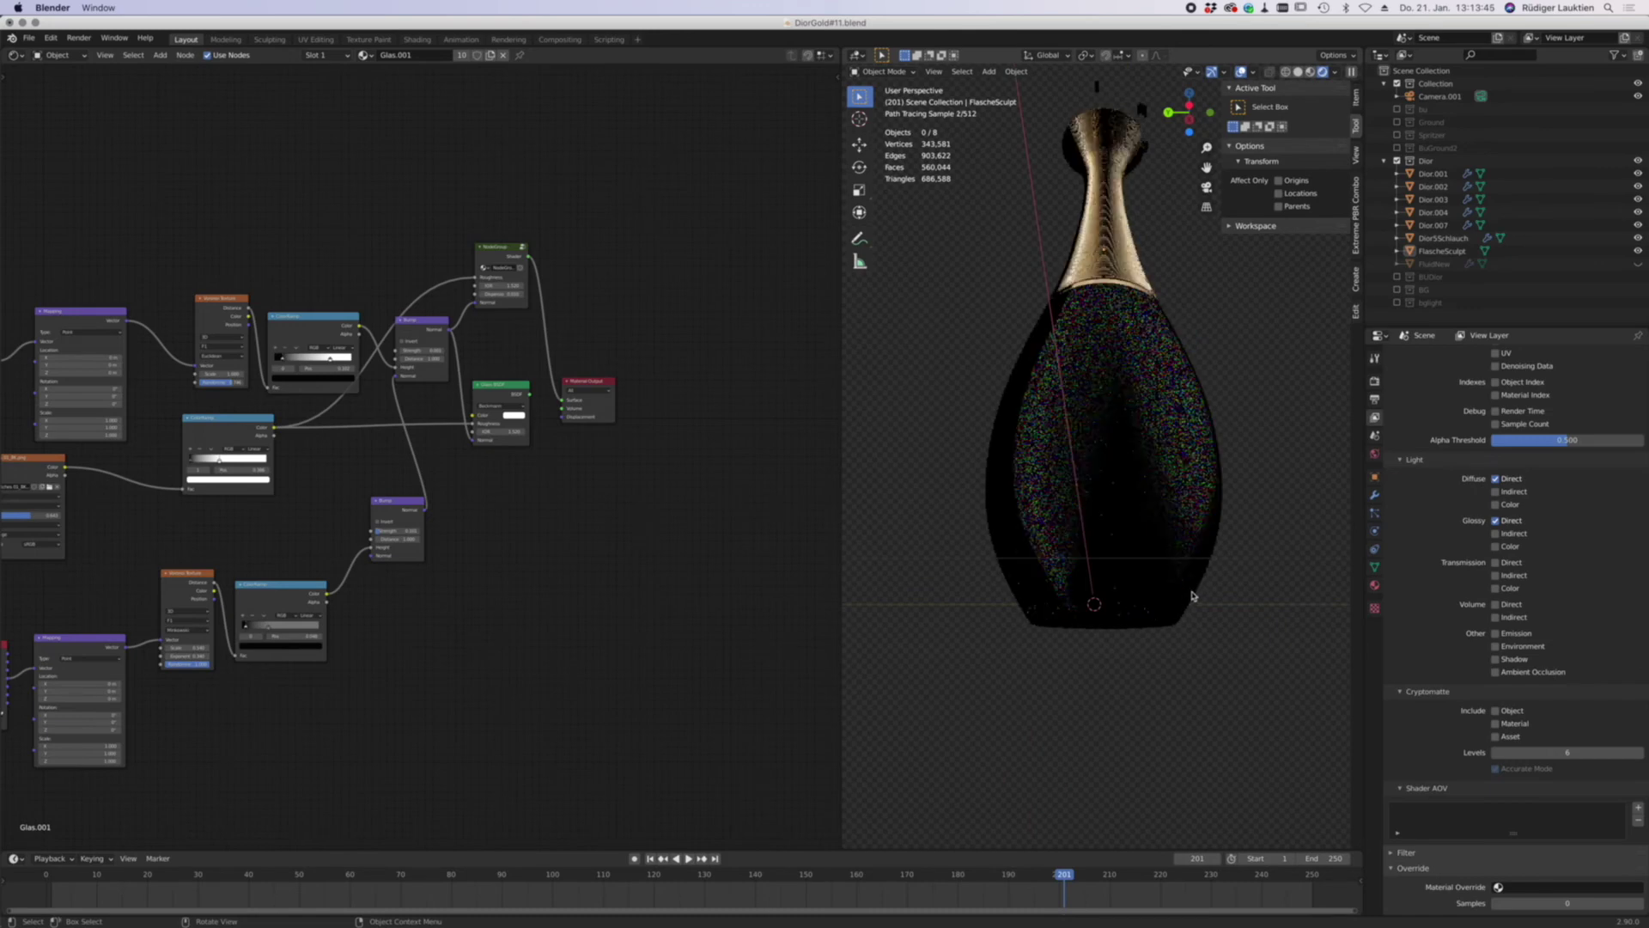
scroll(1176, 604, up, 4)
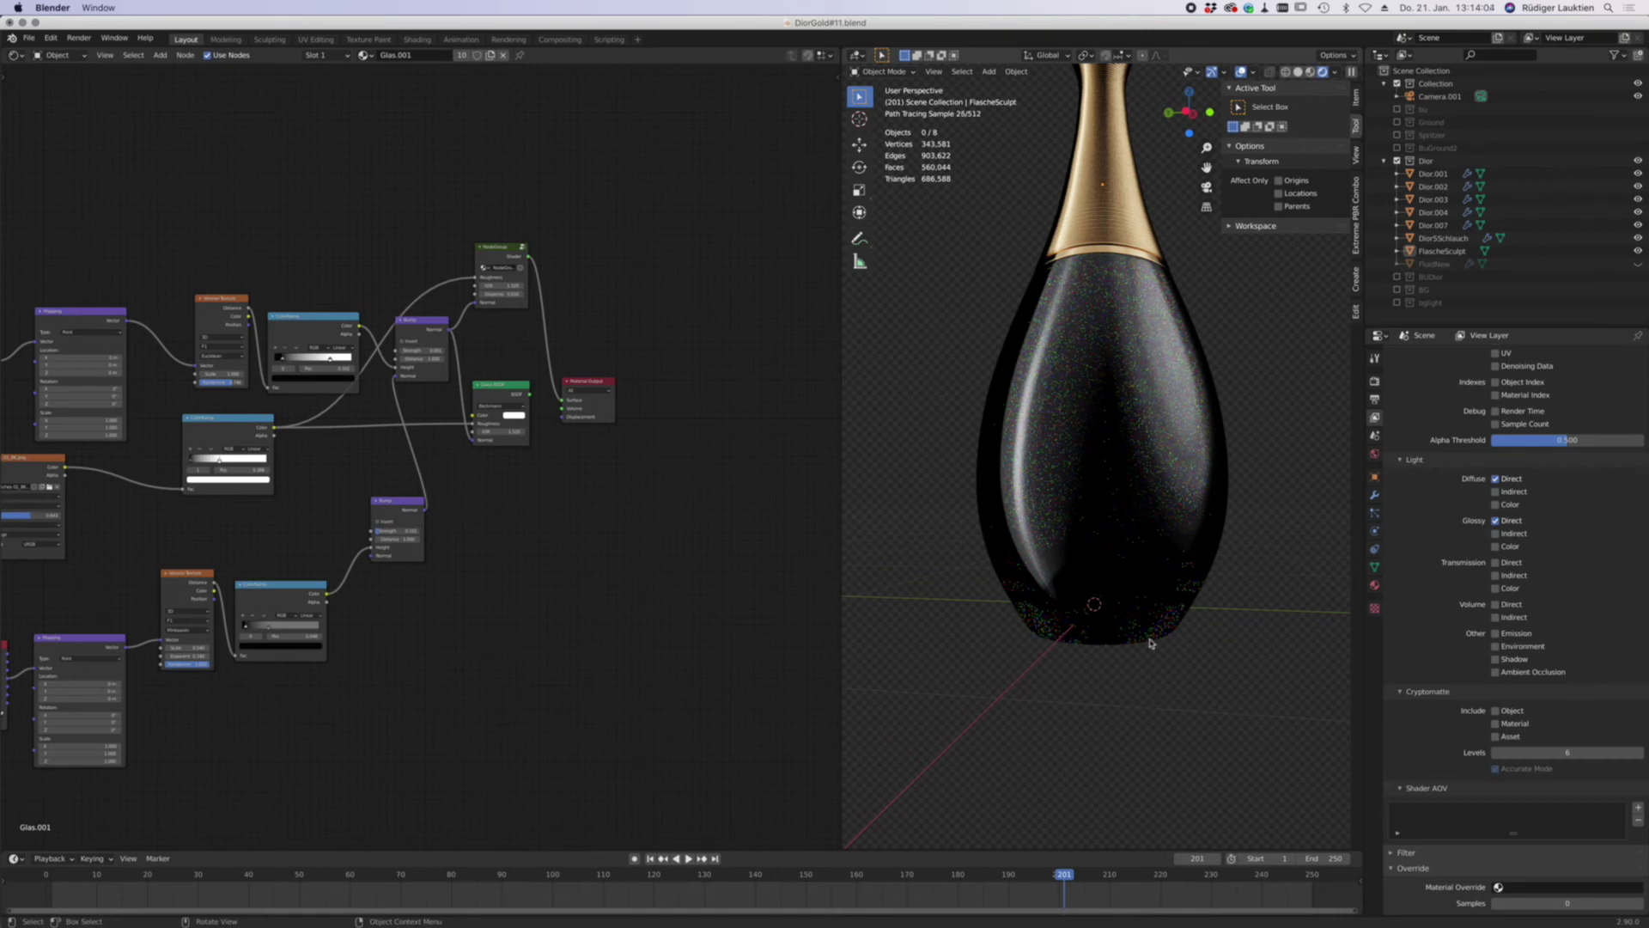
drag(529, 397, 563, 400)
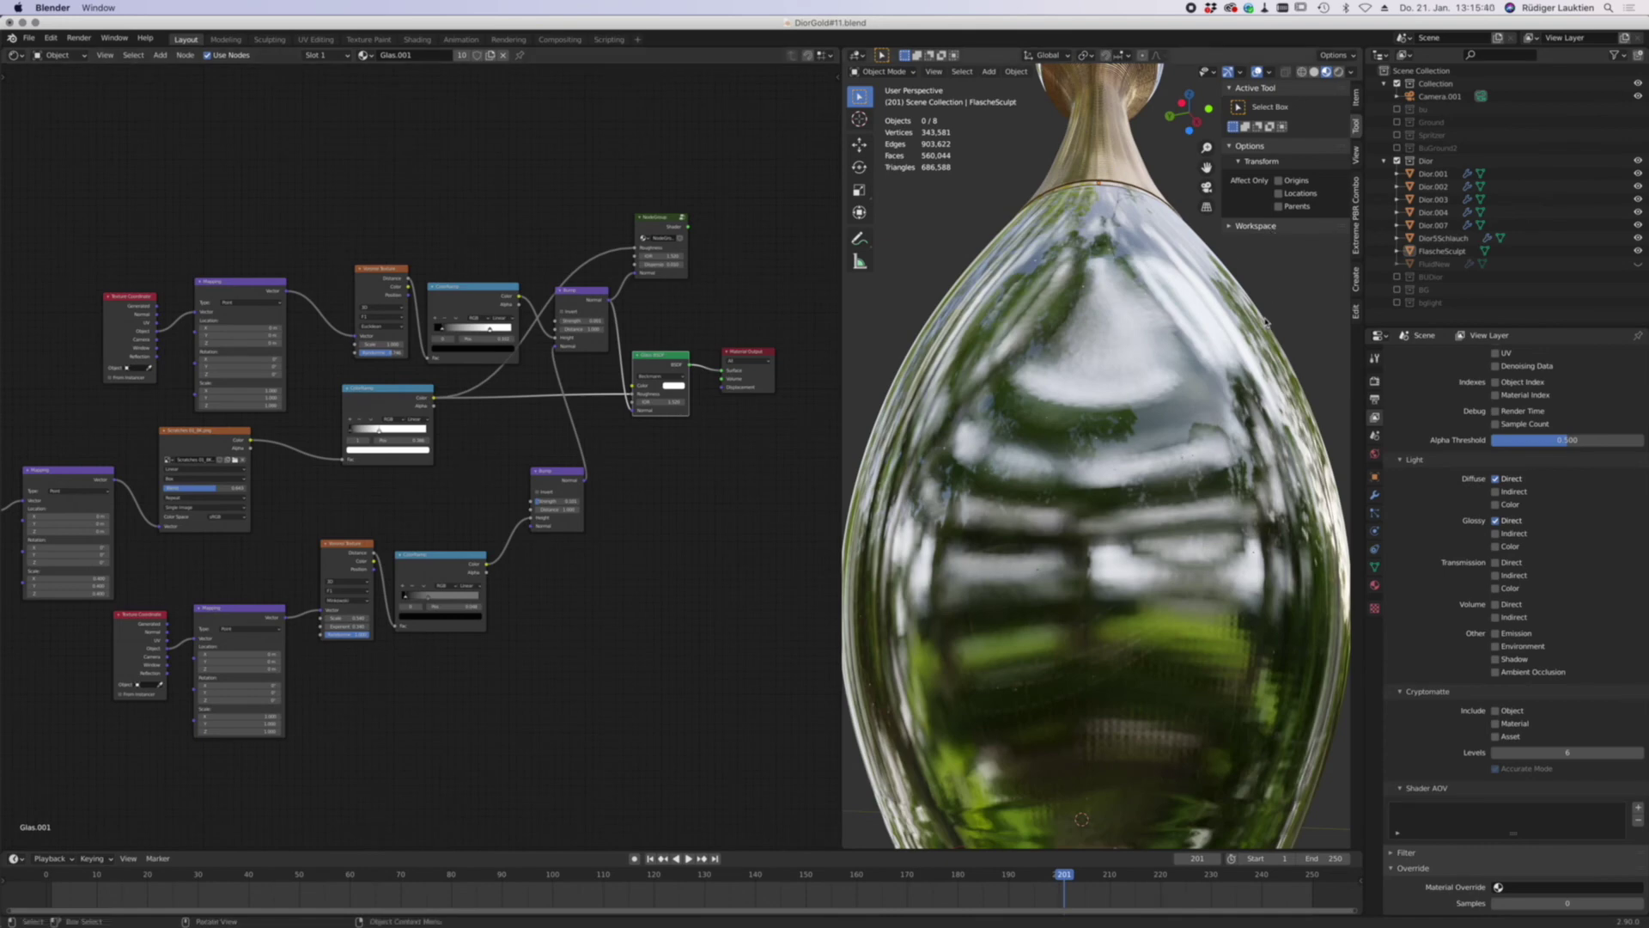
- Examine the environment reflections on the bottle's glass from different angles and up close in the material preview
middle_drag(1208, 544, 1127, 538)
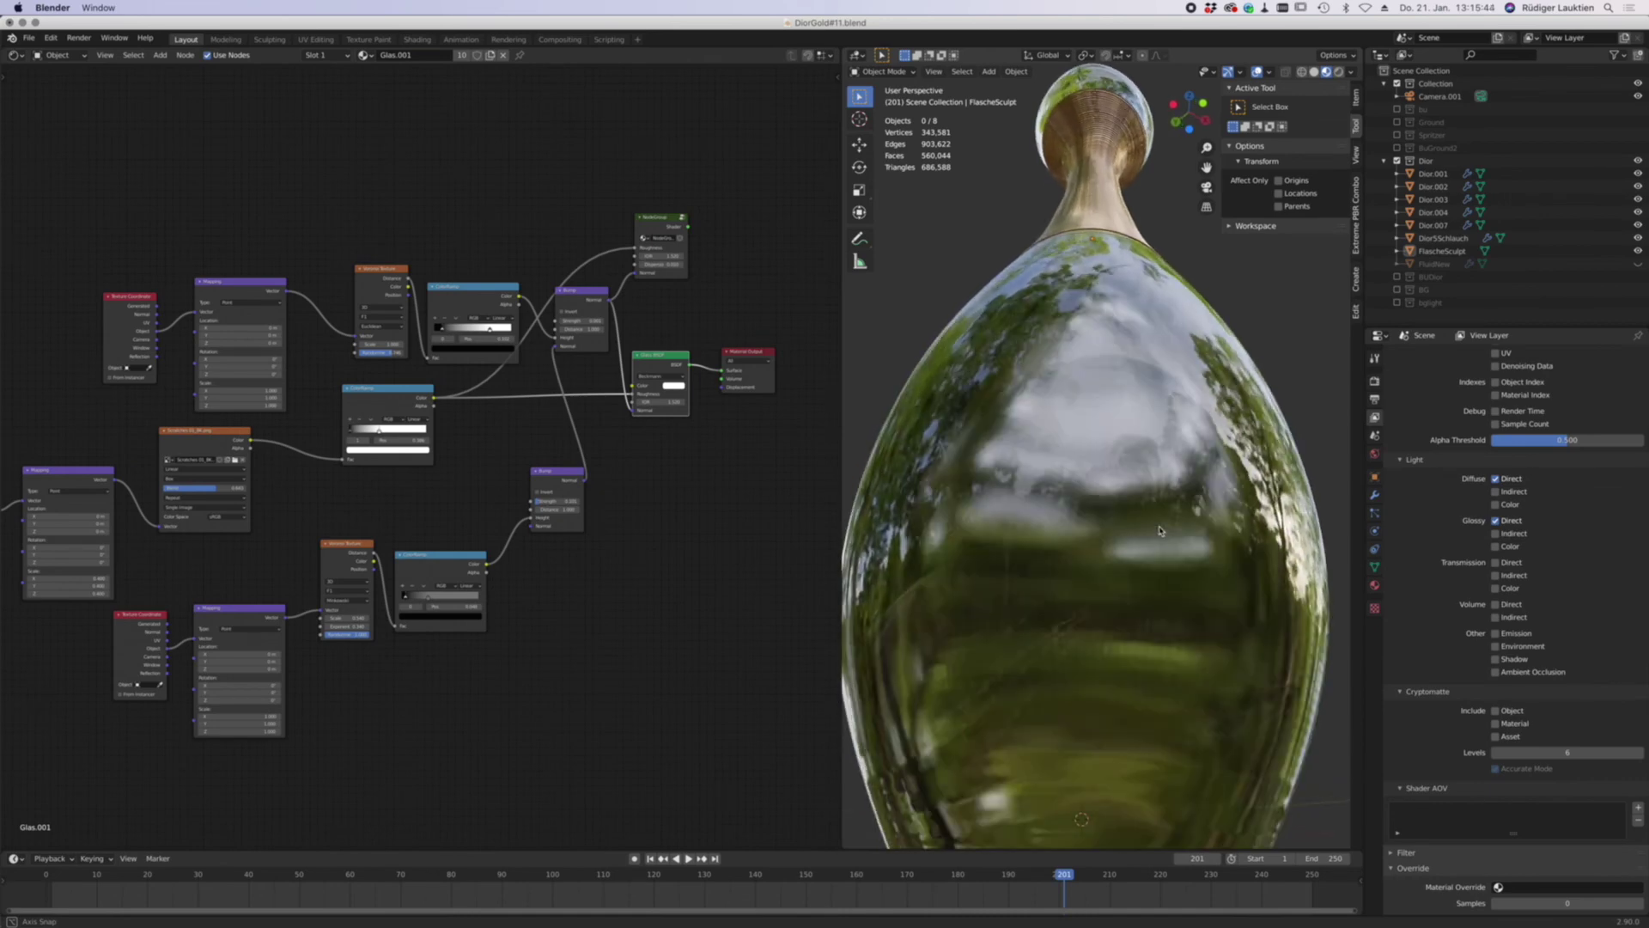
scroll(1129, 529, up, 3)
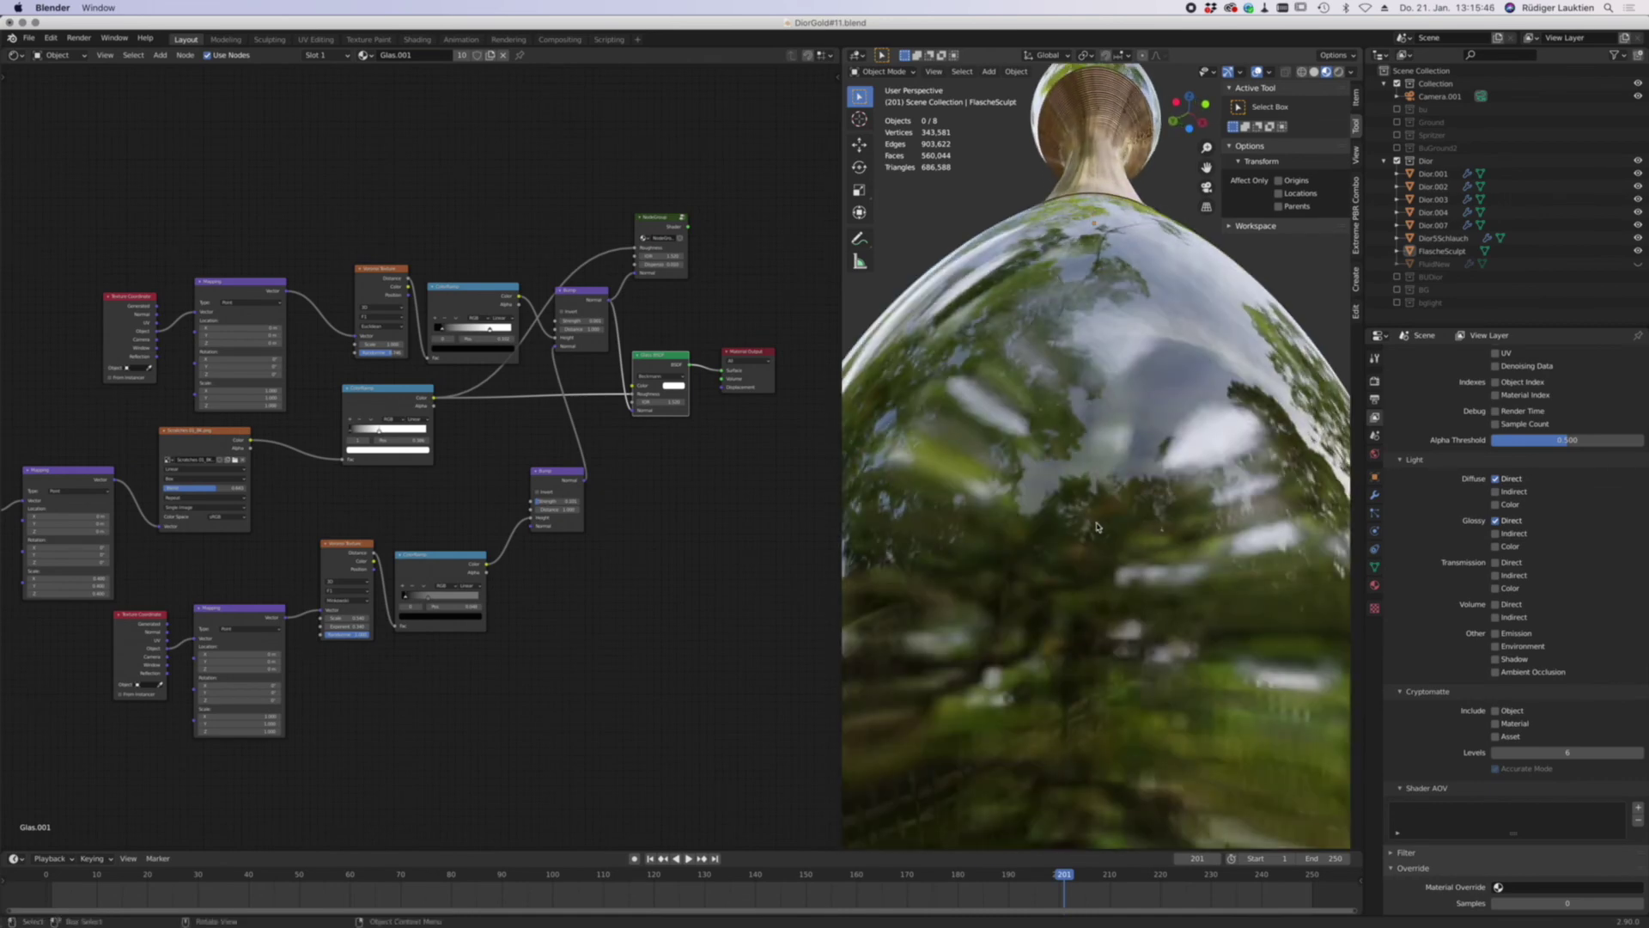
scroll(1132, 509, up, 2)
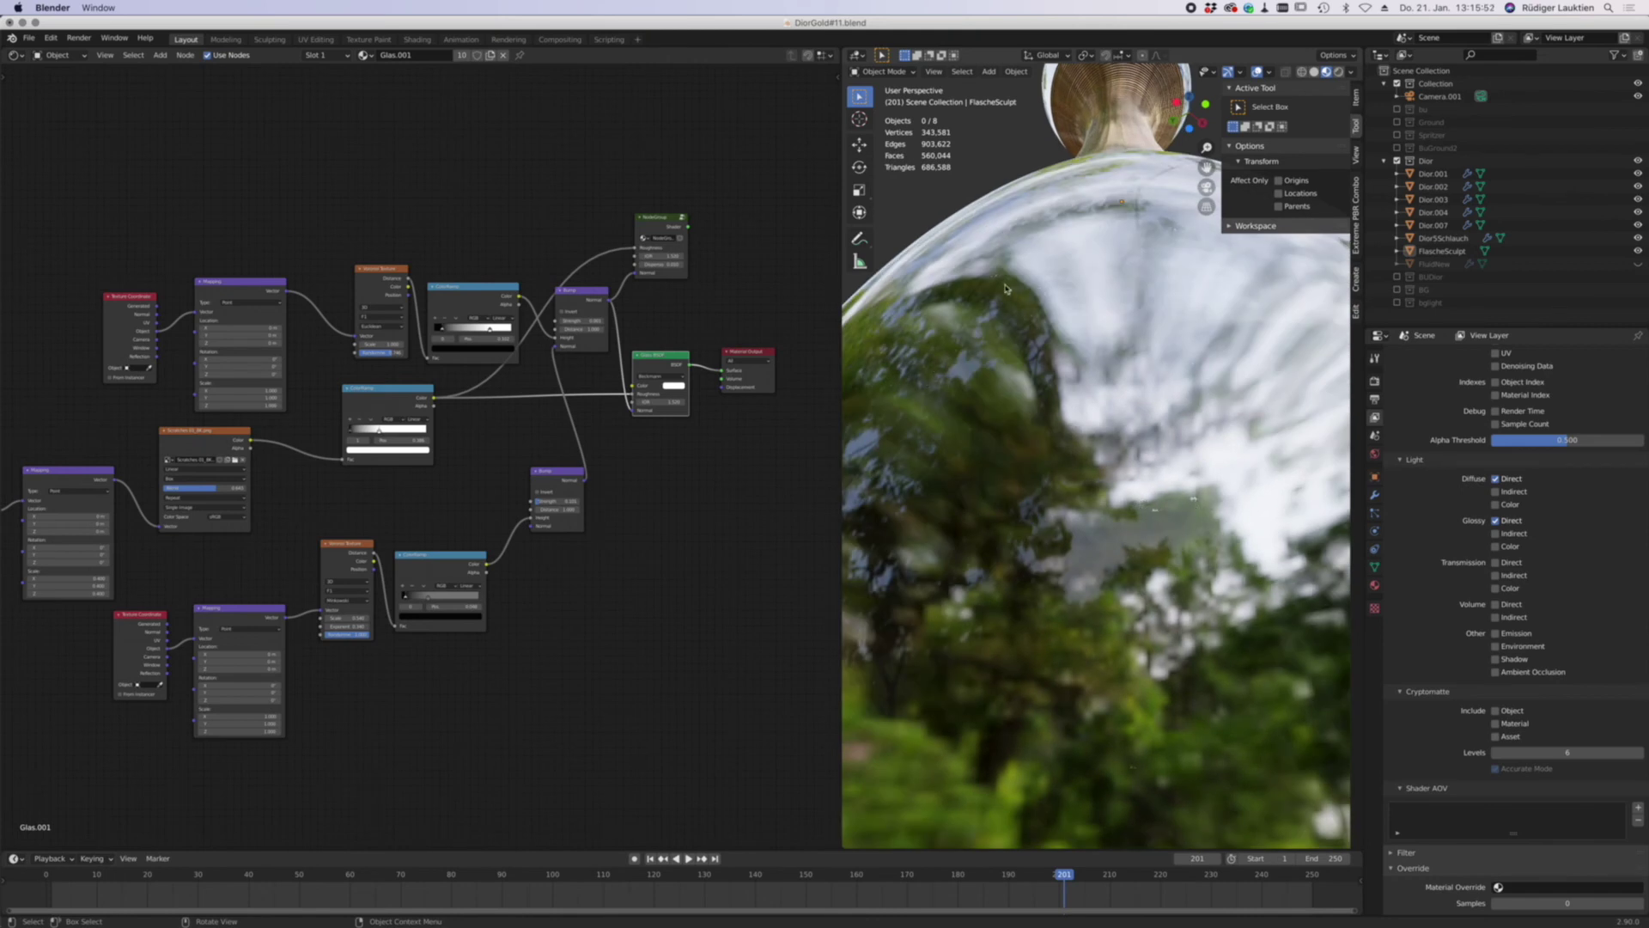
mouse_move(1143, 779)
middle_down()
mouse_move(1138, 765)
mouse_move(1072, 779)
mouse_move(1115, 769)
middle_up()
scroll(1132, 732, down, 8)
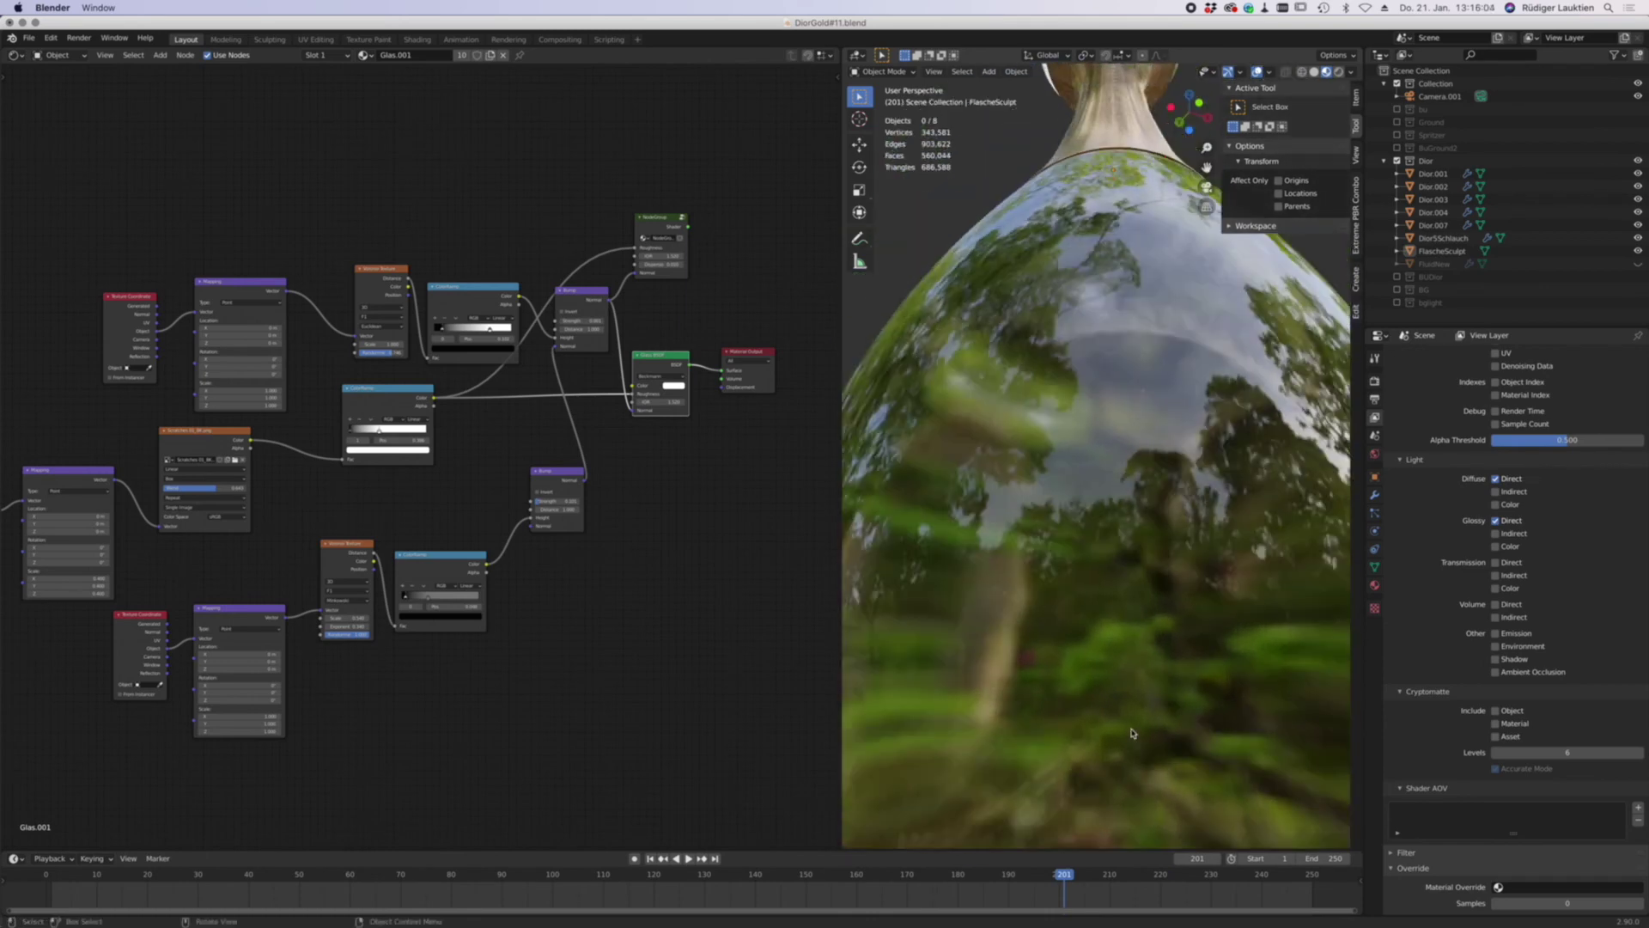
- Examine the glass reflections on the whole bottle, and on its lower body and base from several angles
scroll(1132, 733, up, 8)
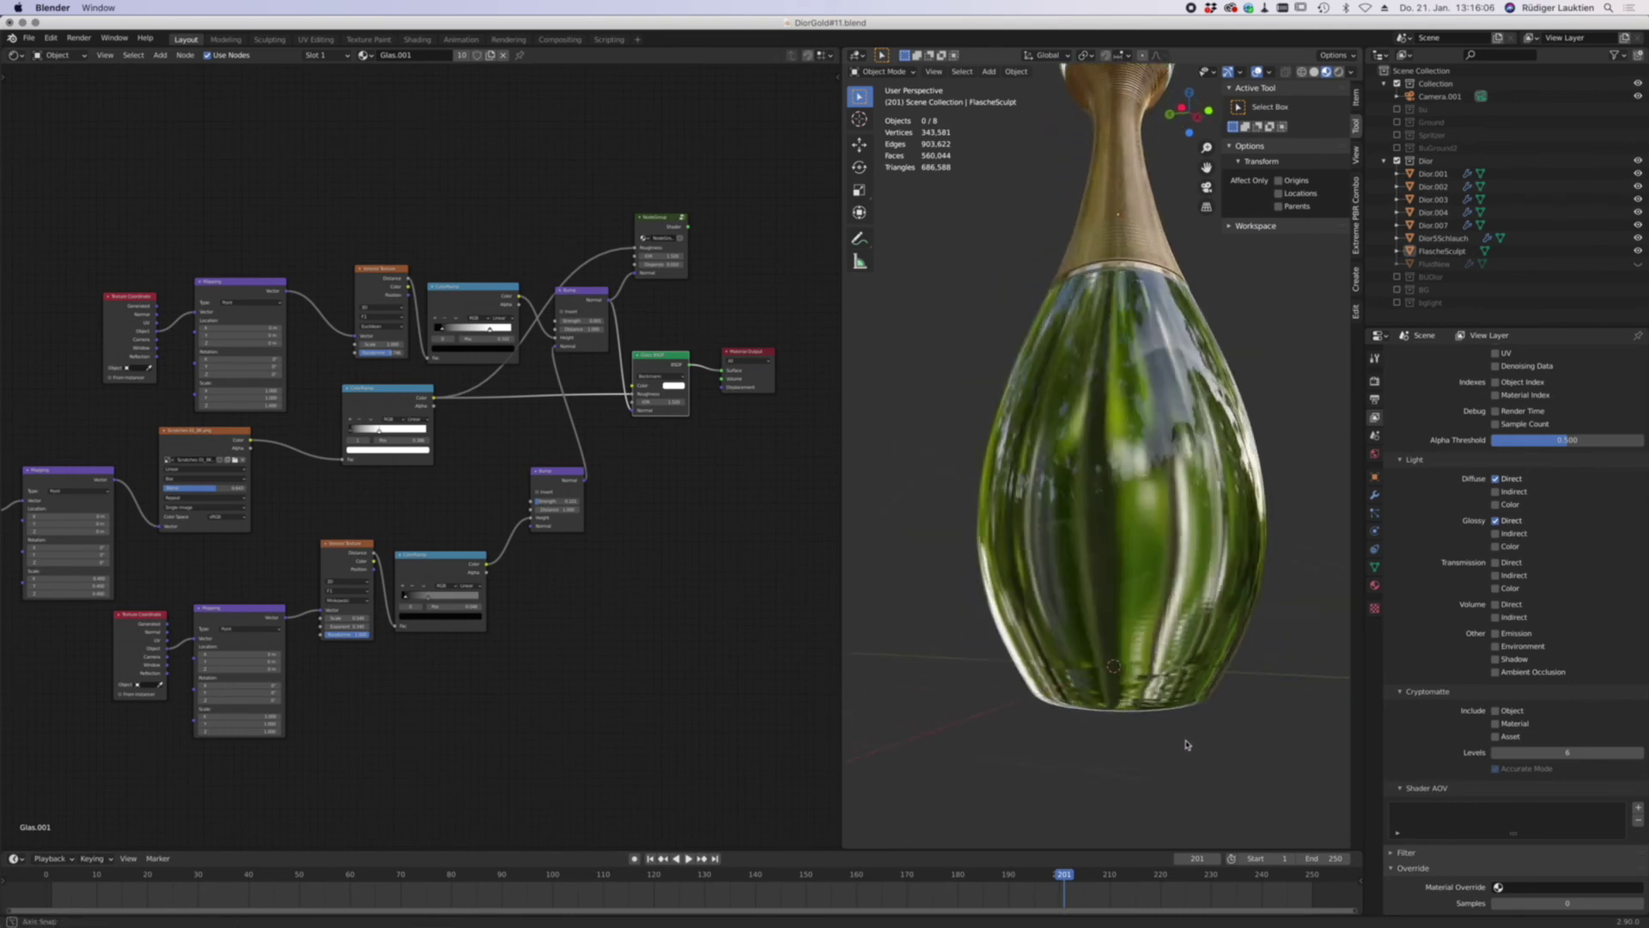
middle_drag(1184, 750, 1069, 645)
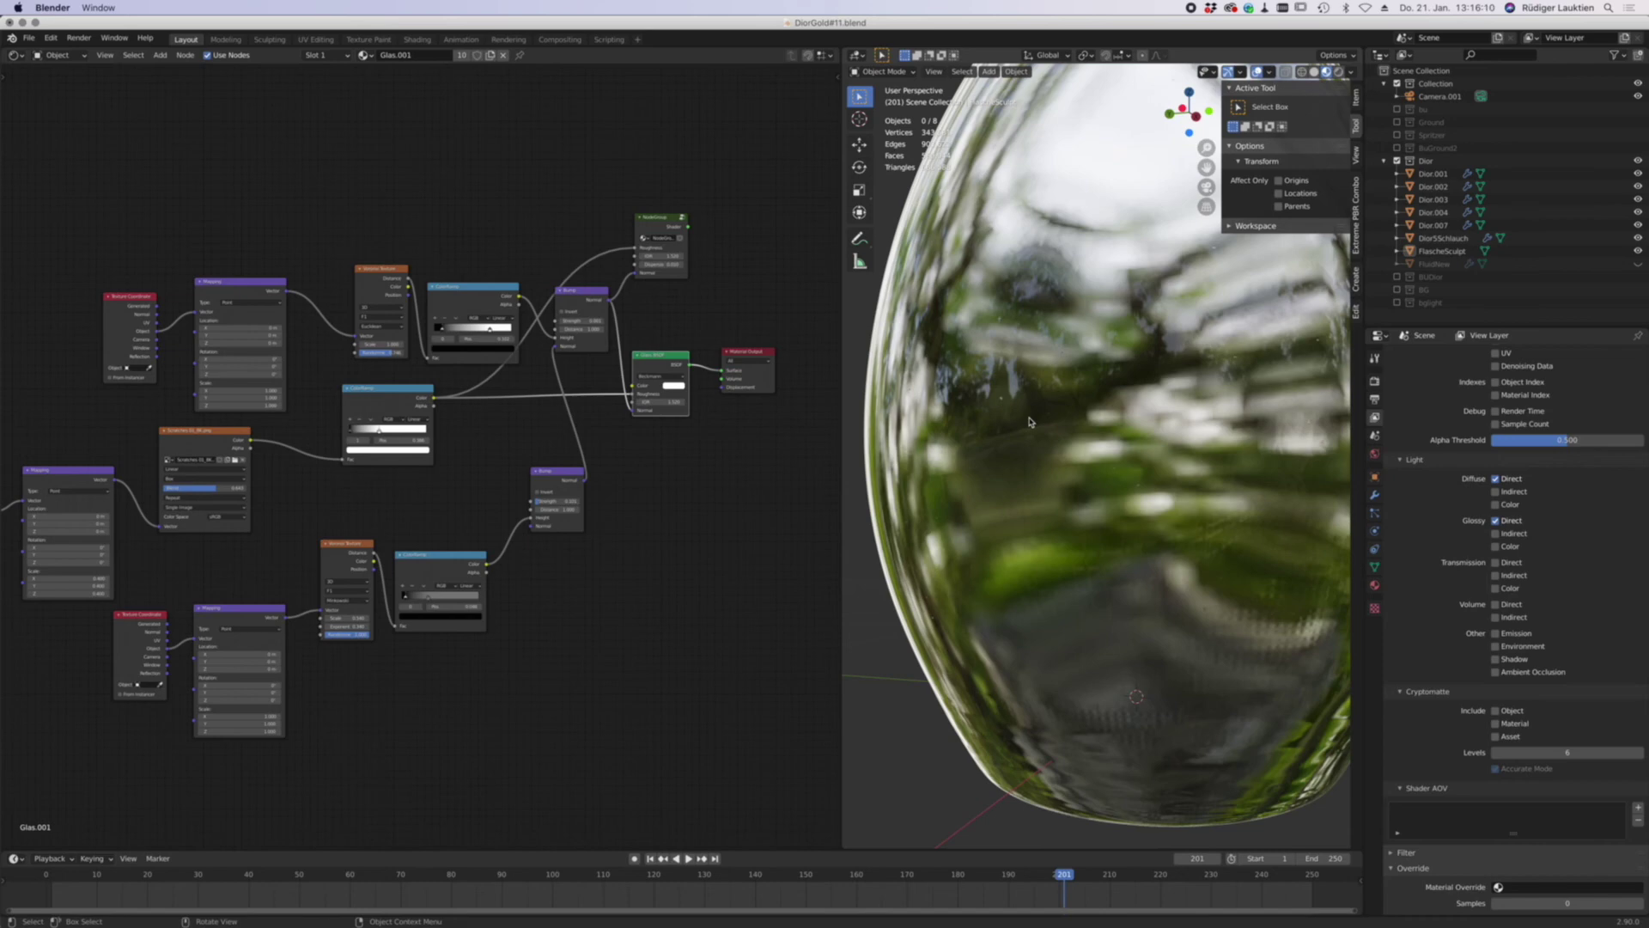
middle_drag(1040, 461, 1030, 450)
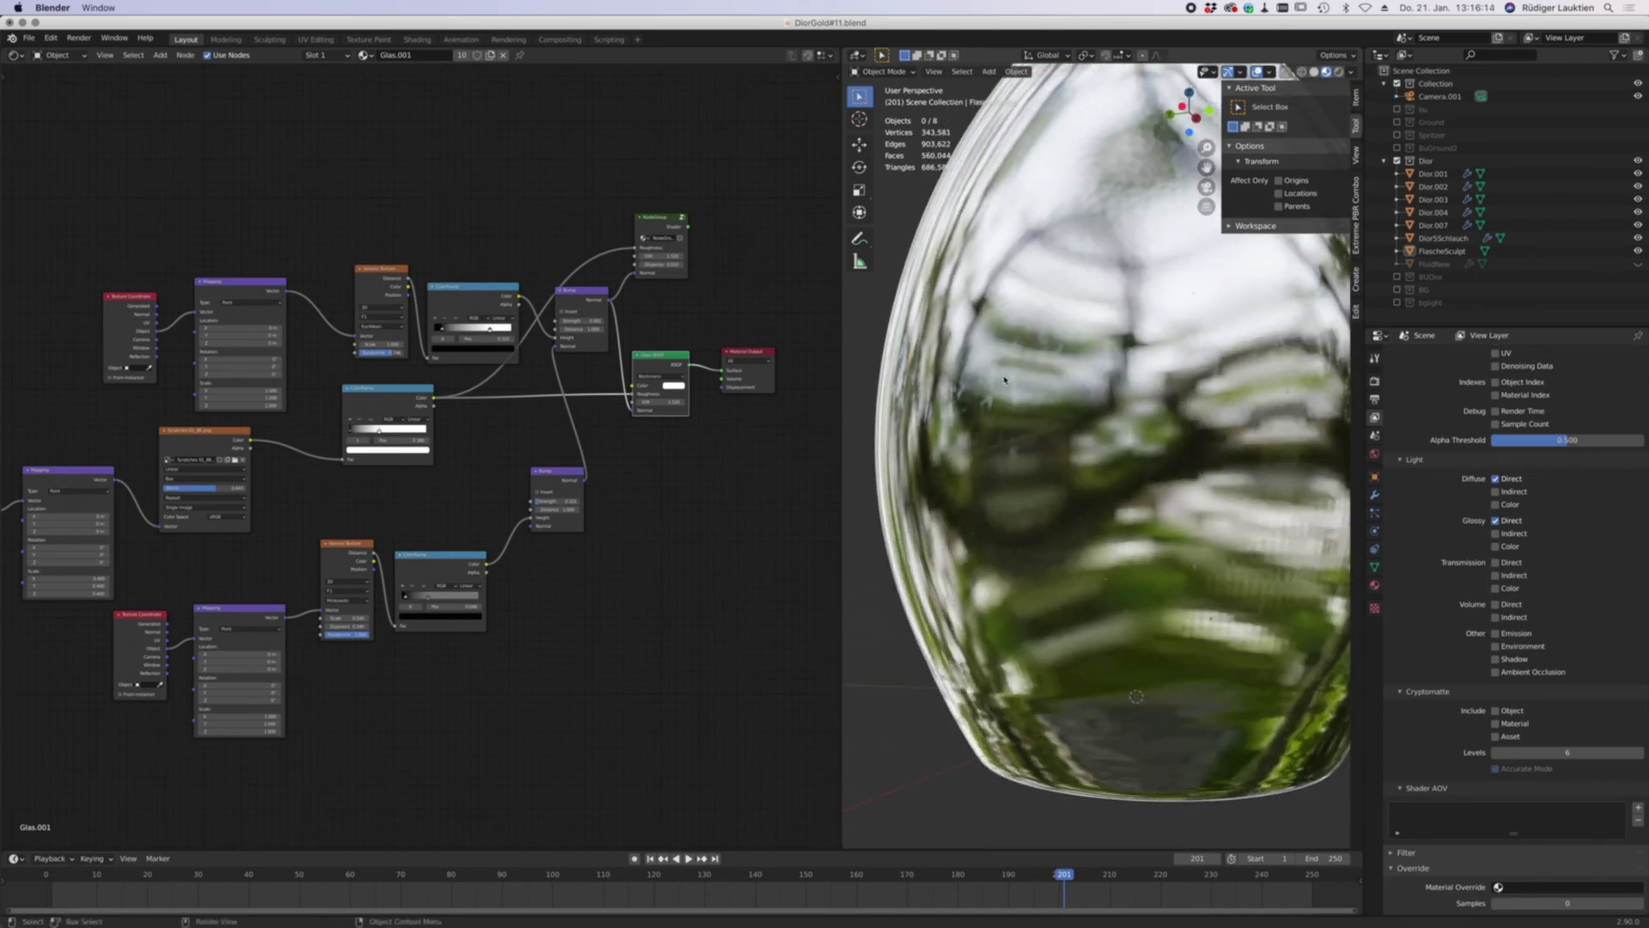
middle_drag(1246, 580, 1235, 571)
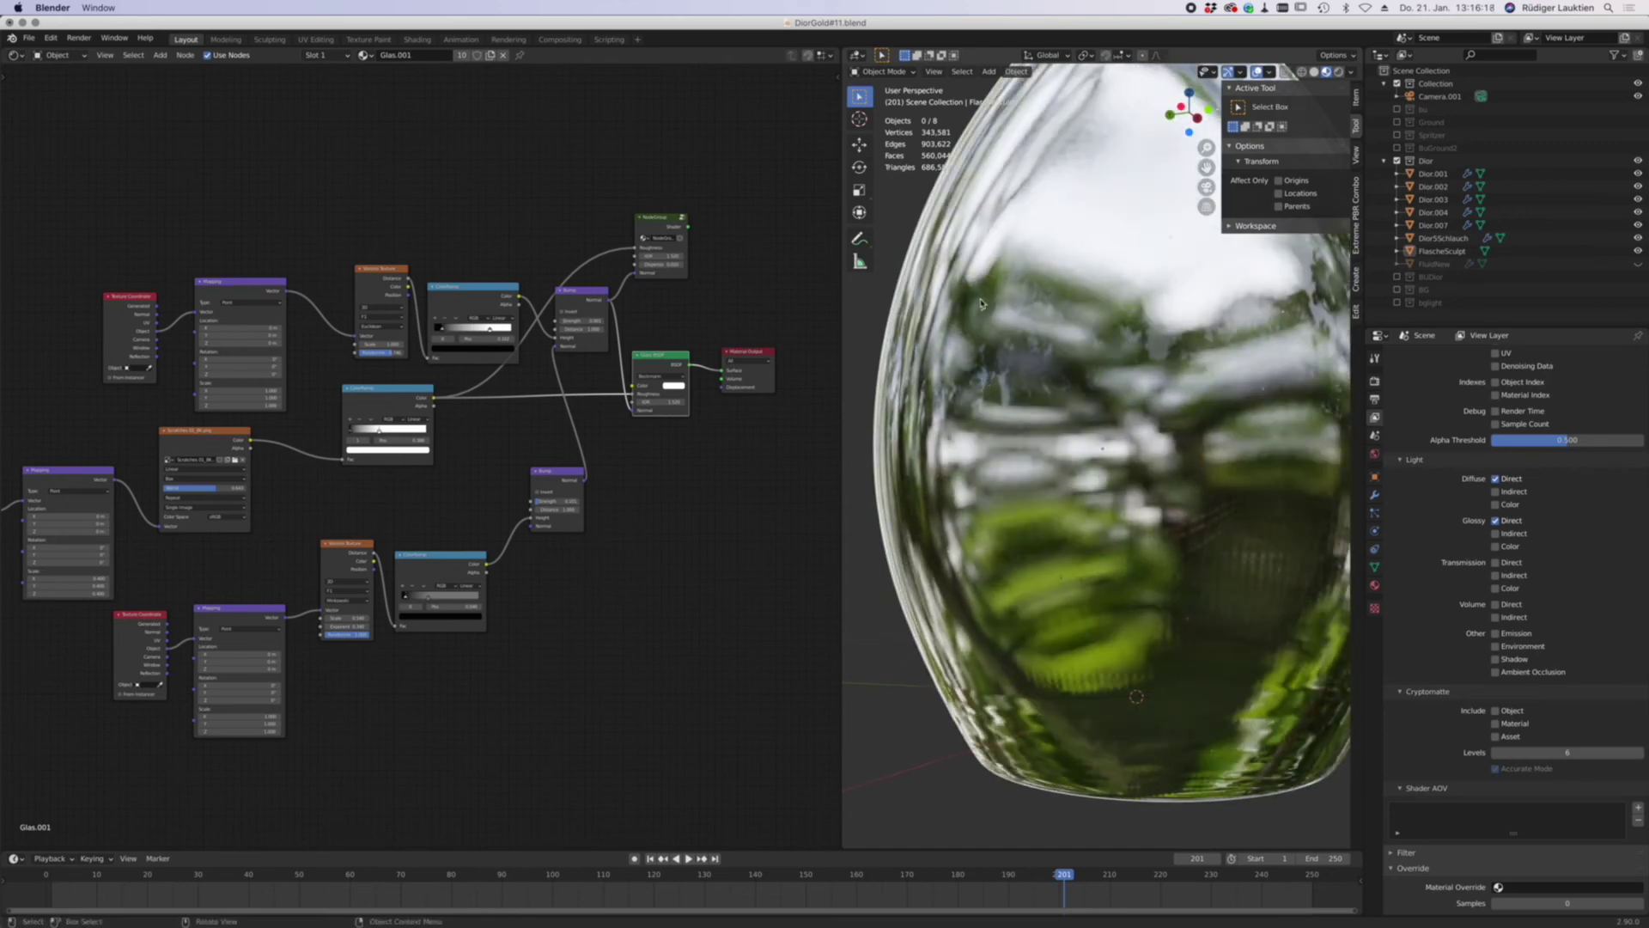
middle_drag(1149, 495, 1214, 556)
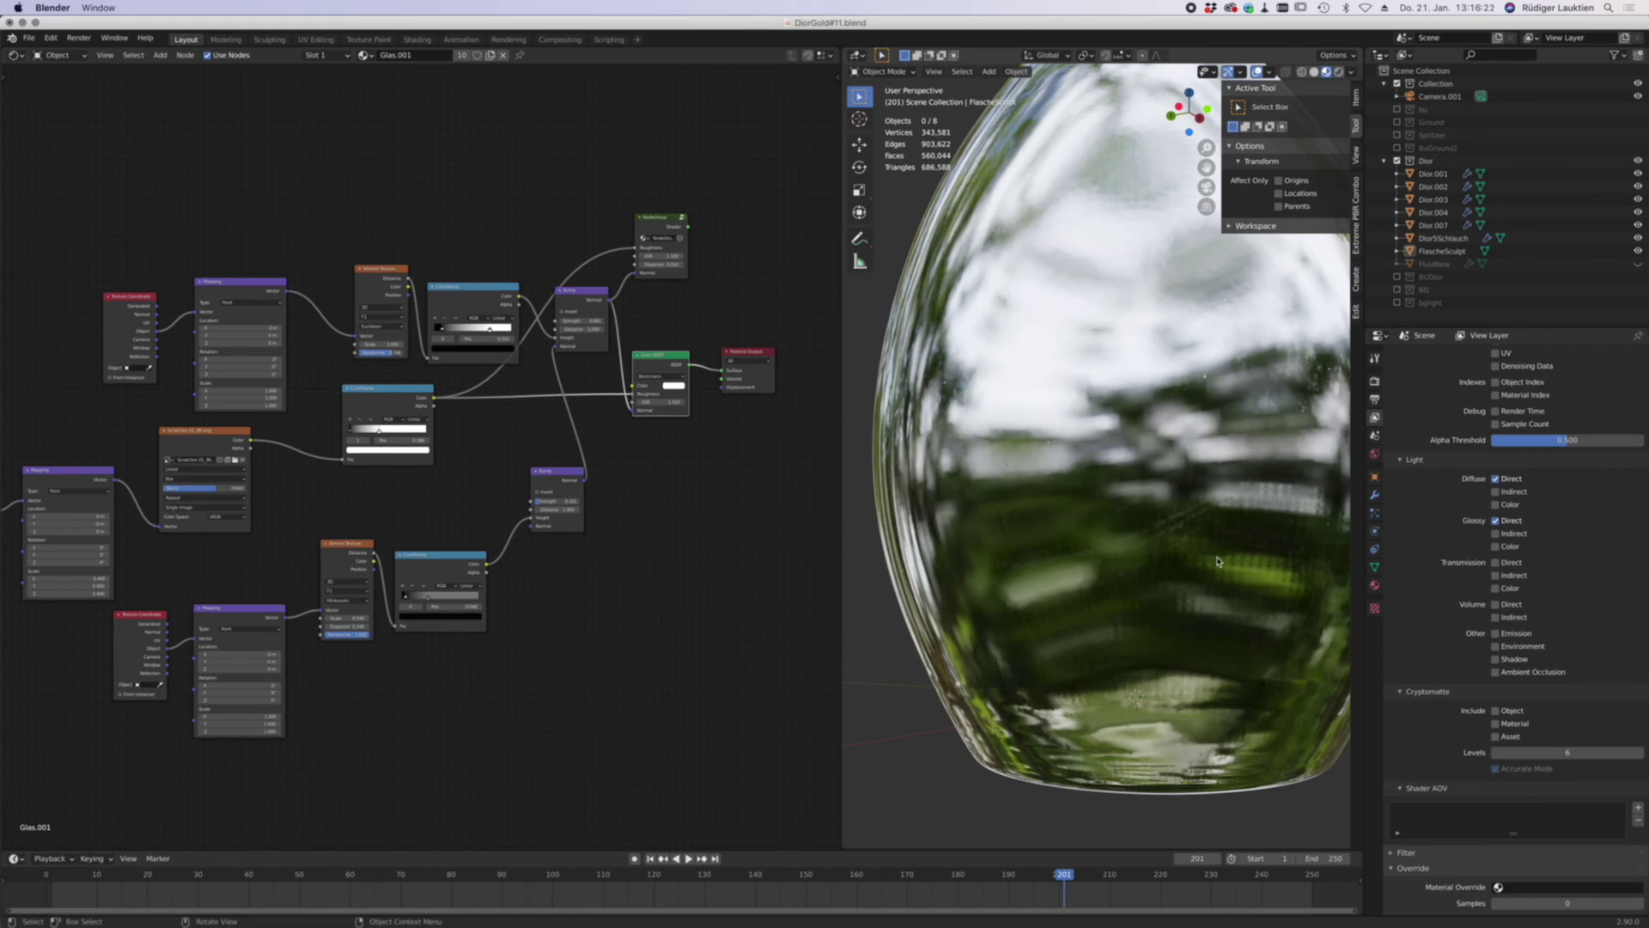
middle_drag(1217, 562, 1209, 560)
middle_drag(1113, 533, 1142, 529)
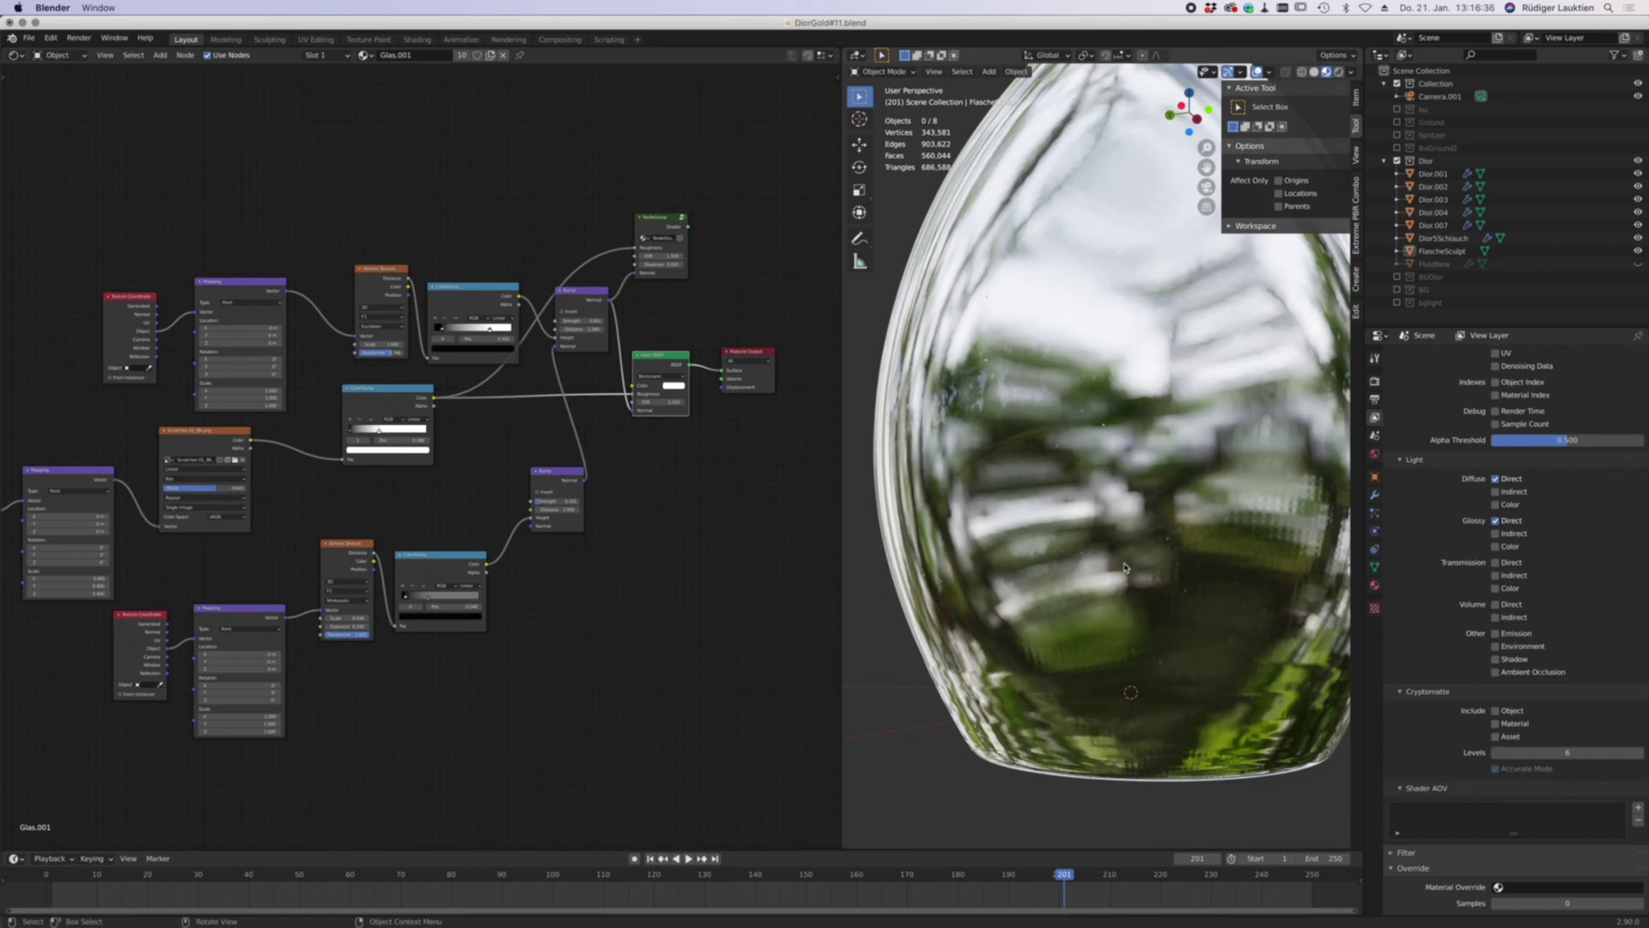
middle_drag(1114, 513, 1055, 581)
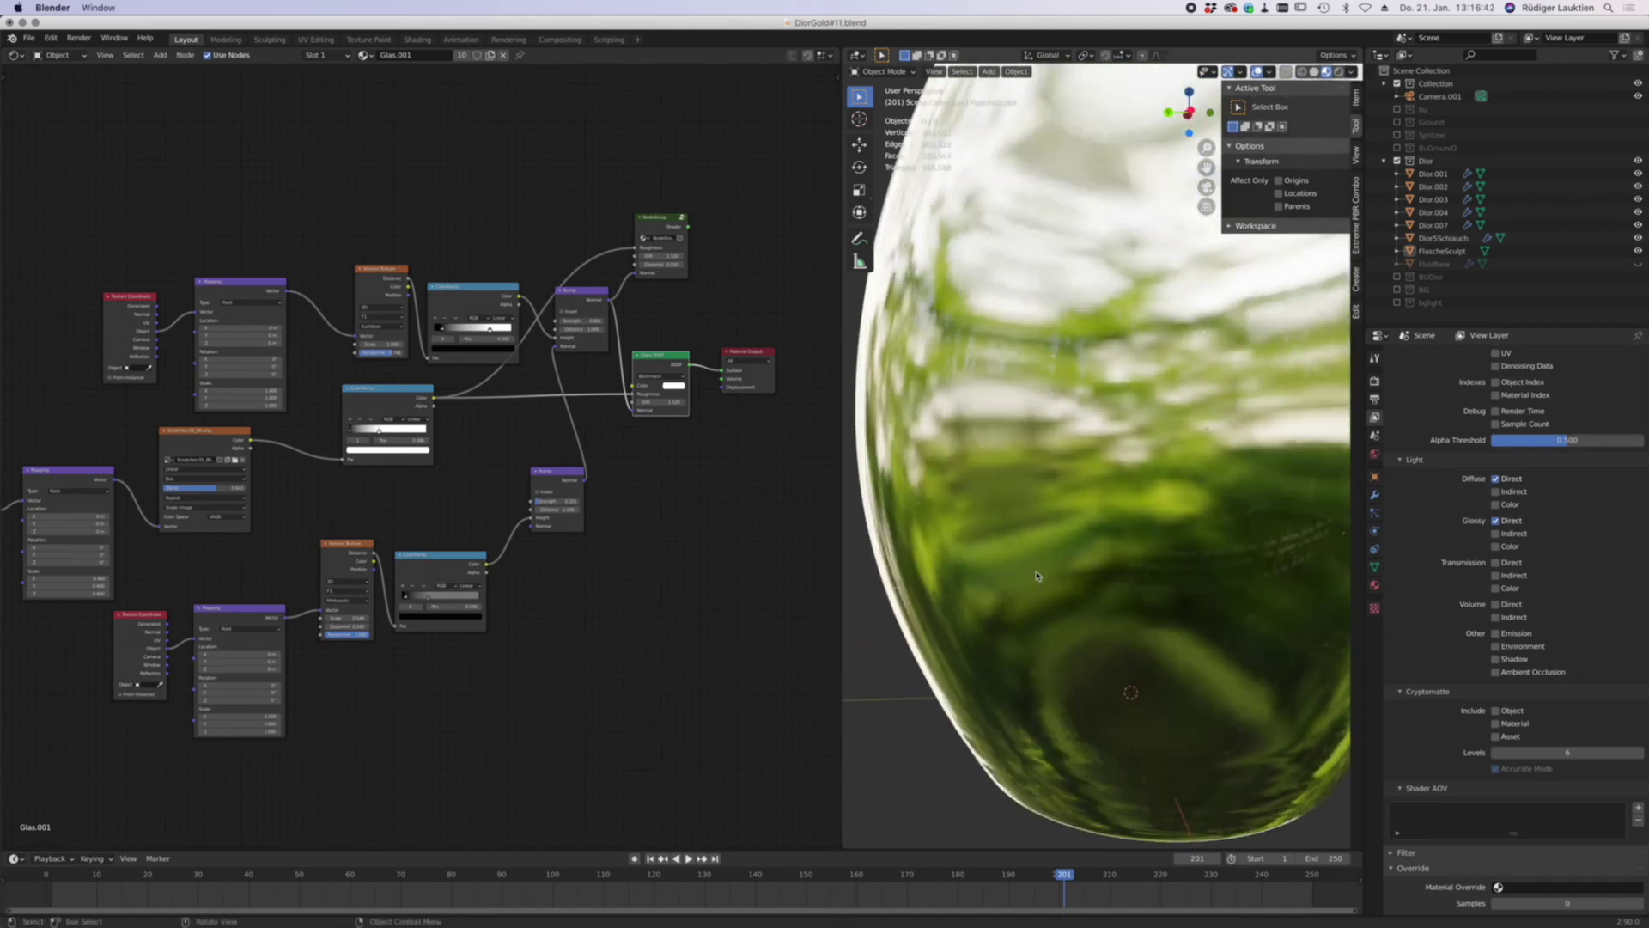
- Preview the lower Voronoi Texture, its ColorRamp and its Bump node on the bottle, and restore the Glass BSDF output
scroll(307, 472, up, 2)
ctrl+shift+click(319, 584)
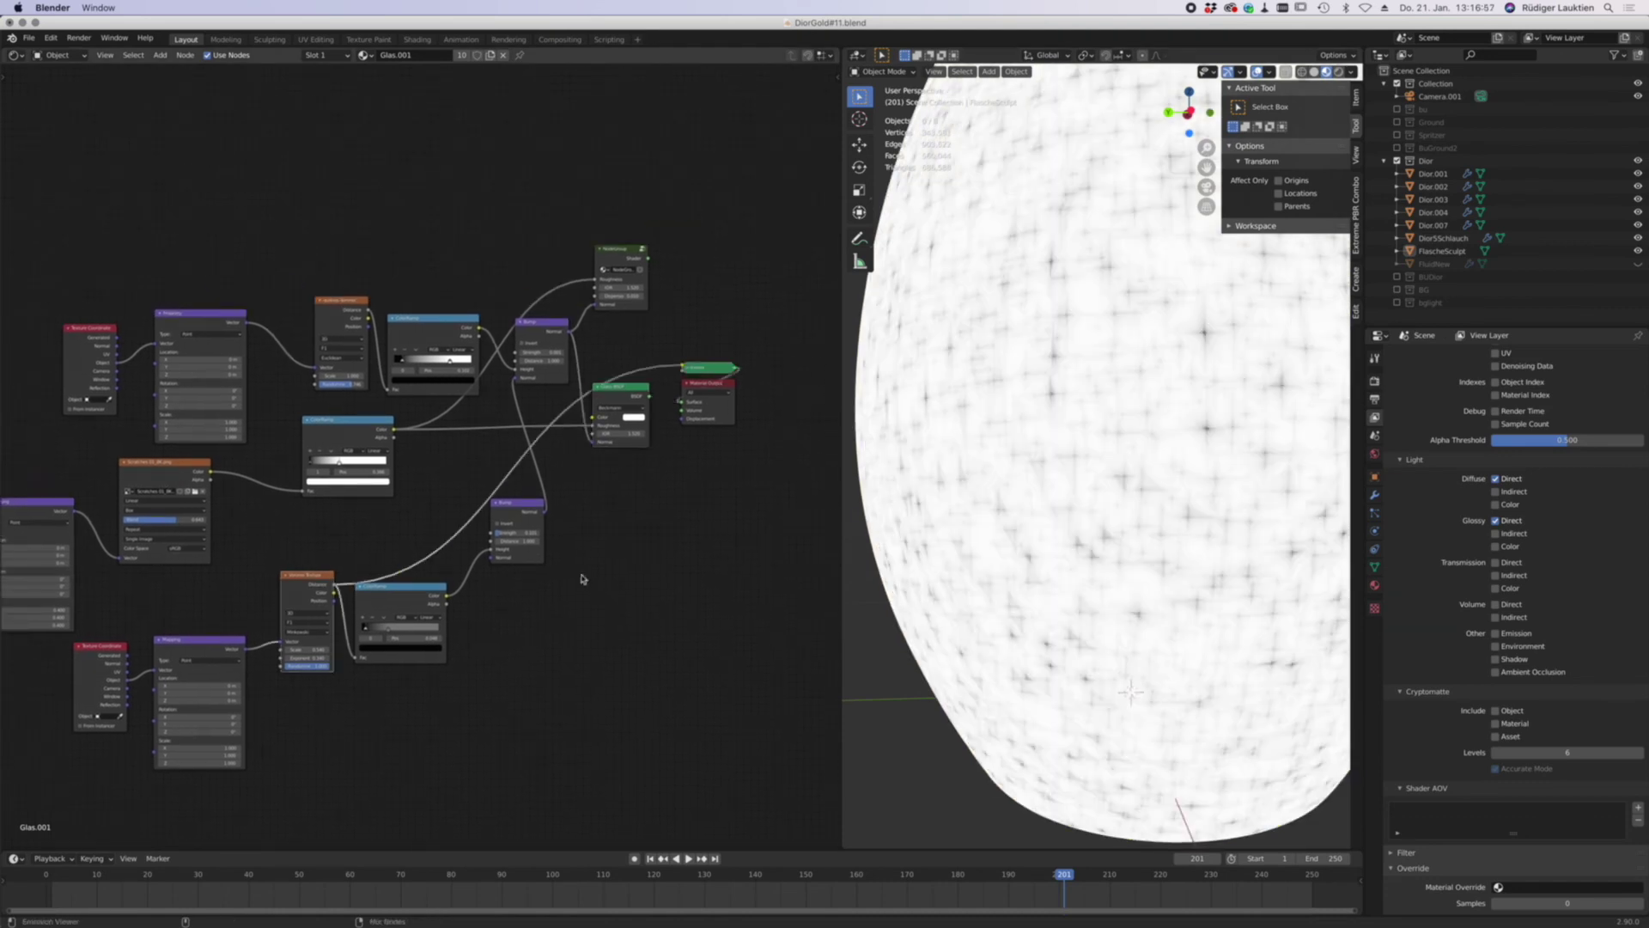
ctrl+shift+click(354, 588)
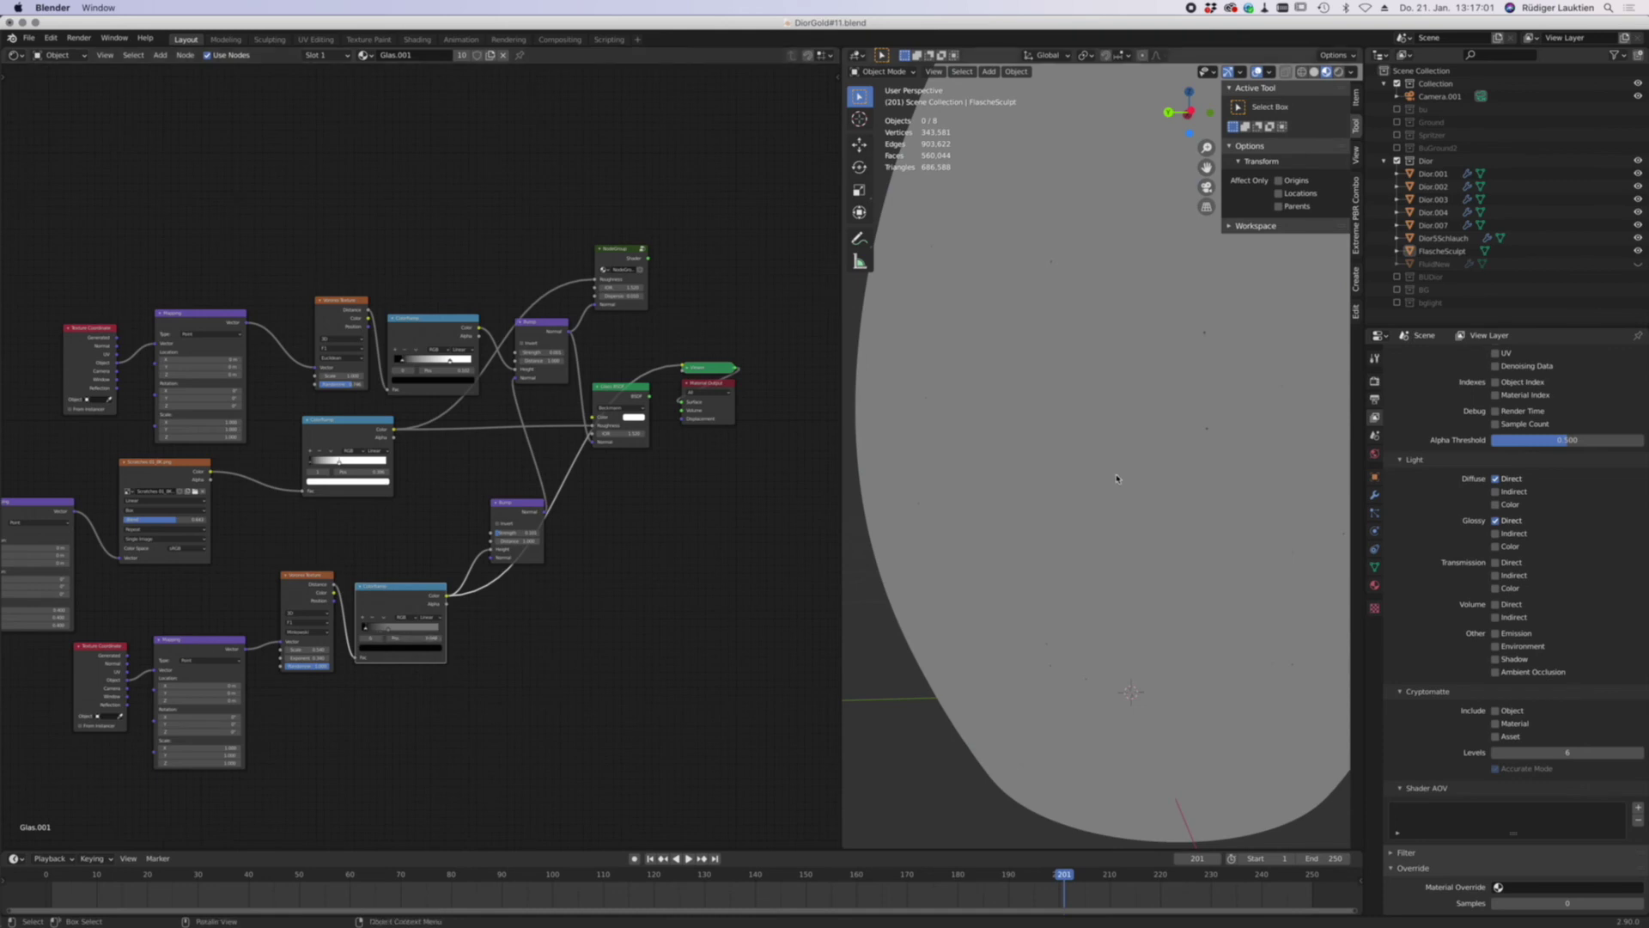
middle_drag(1209, 418, 1201, 522)
ctrl+shift+click(522, 515)
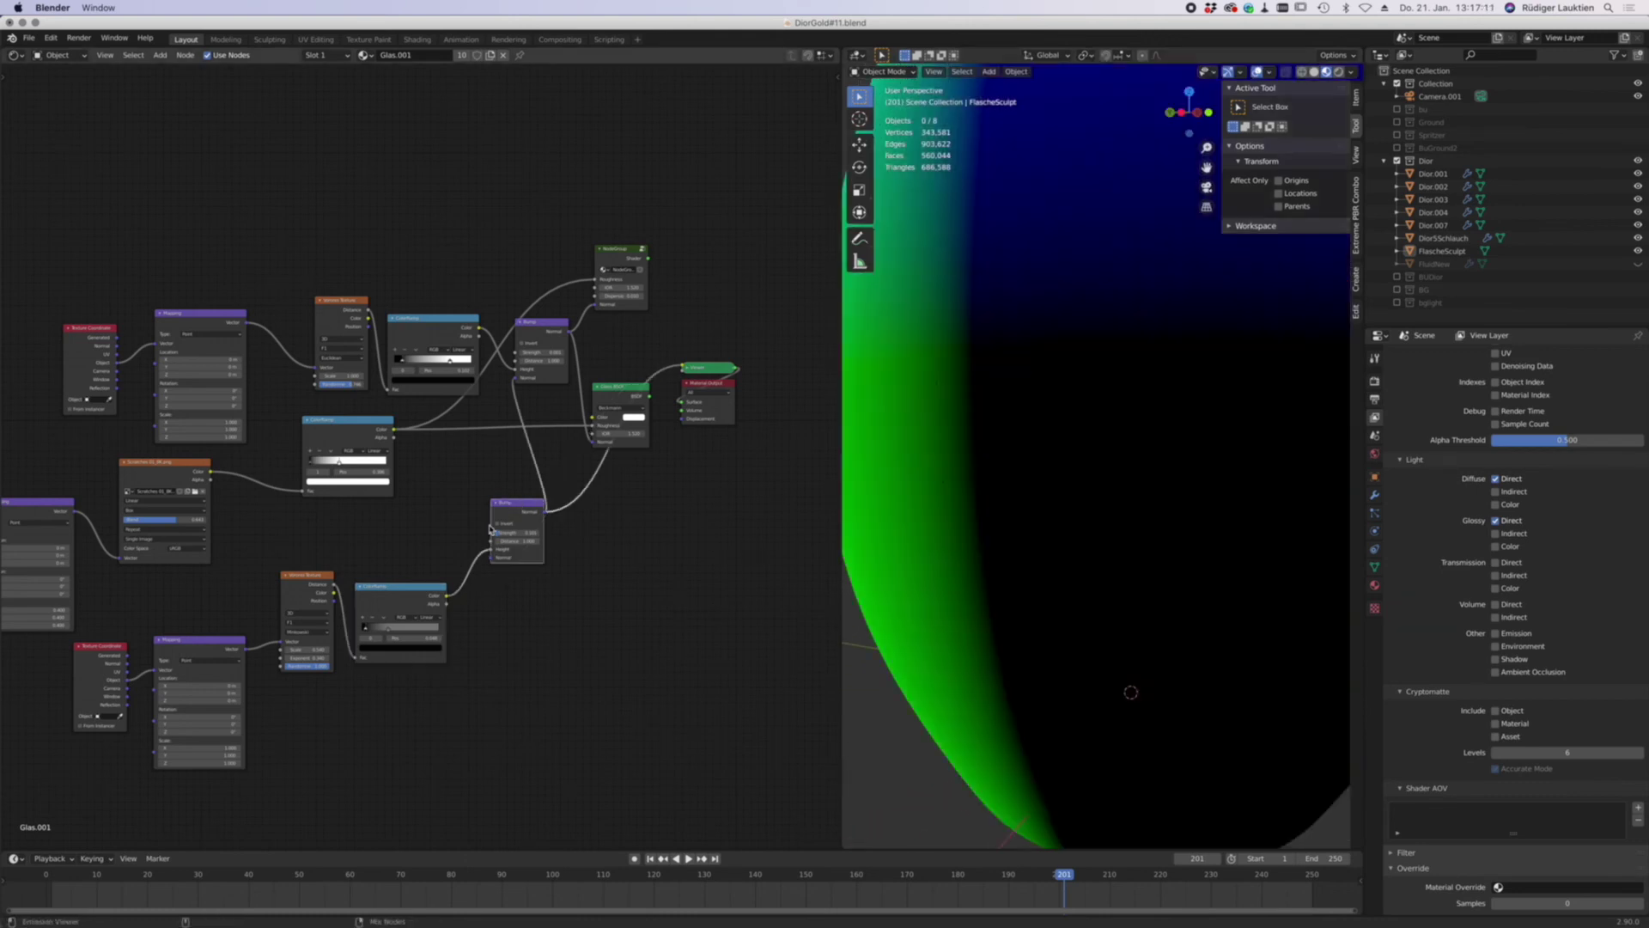
ctrl+shift+click(618, 391)
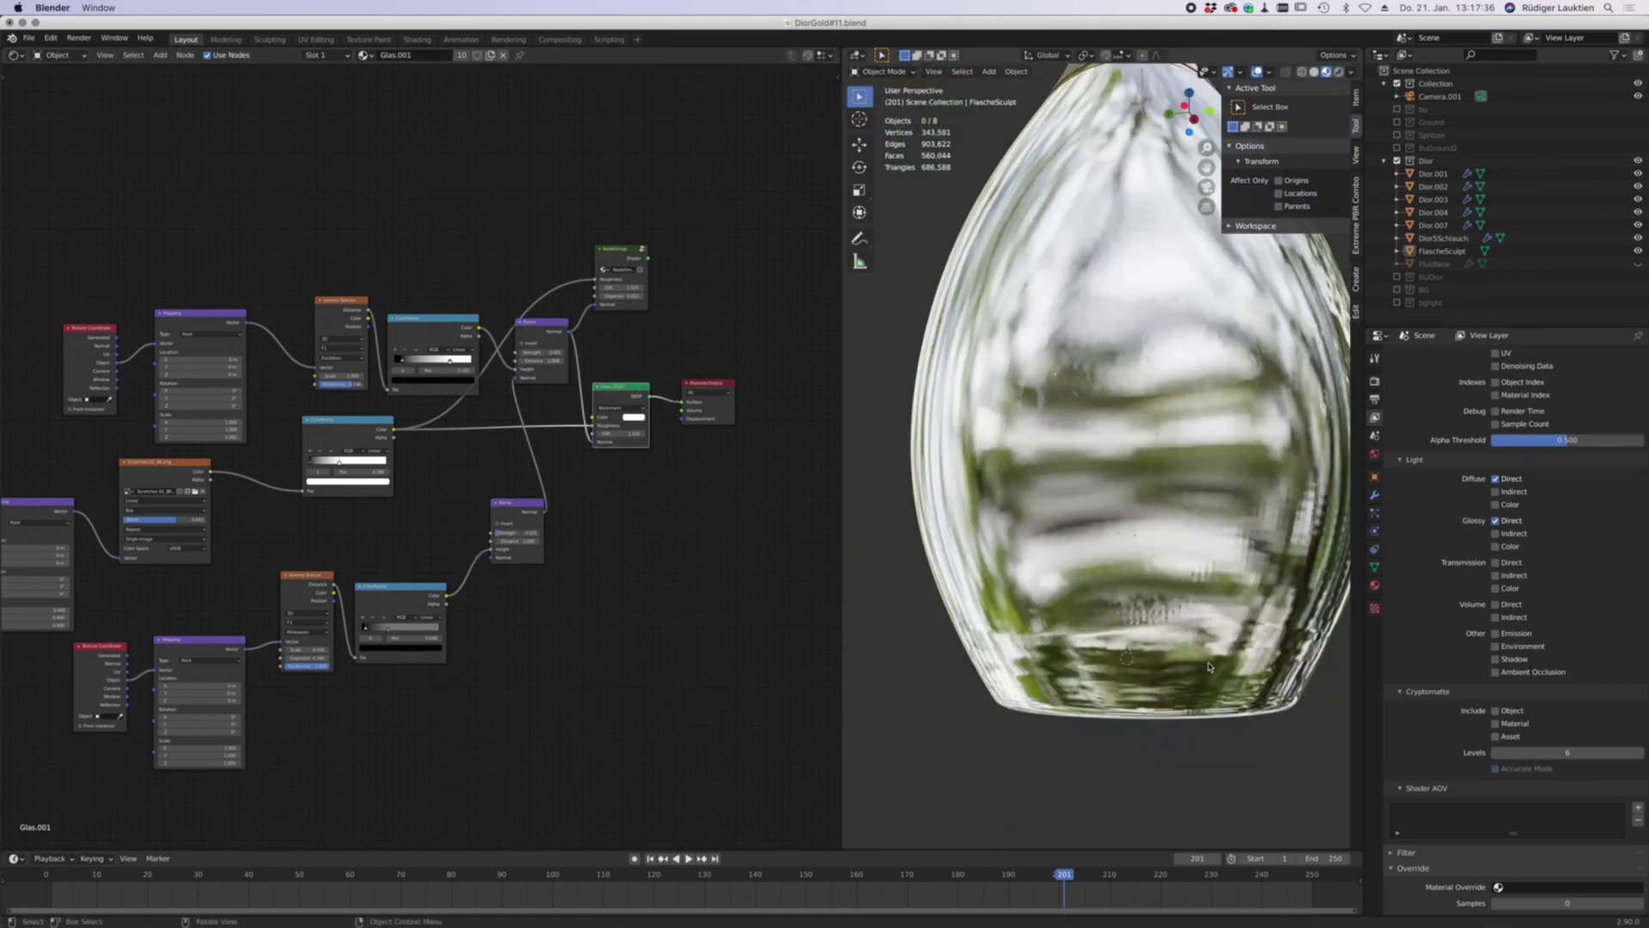
- Select the FlascheSculpt bottle, briefly enter and leave Edit Mode, and examine the glass thickness and base from several angles
middle_drag(1209, 689, 1159, 674)
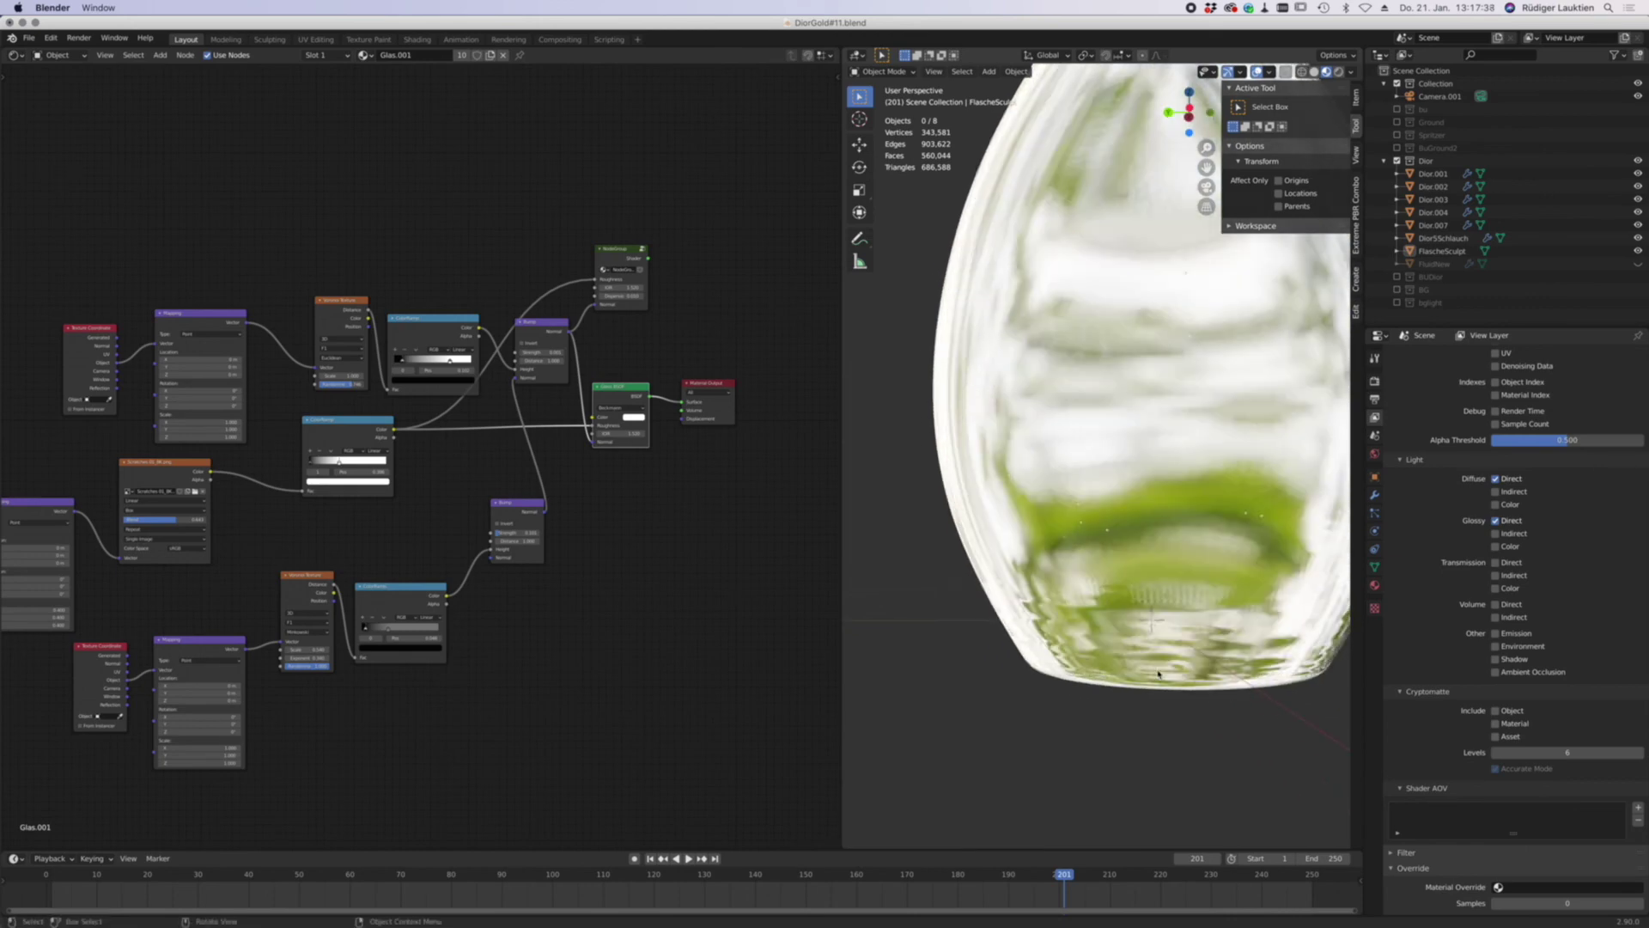
click(1166, 645)
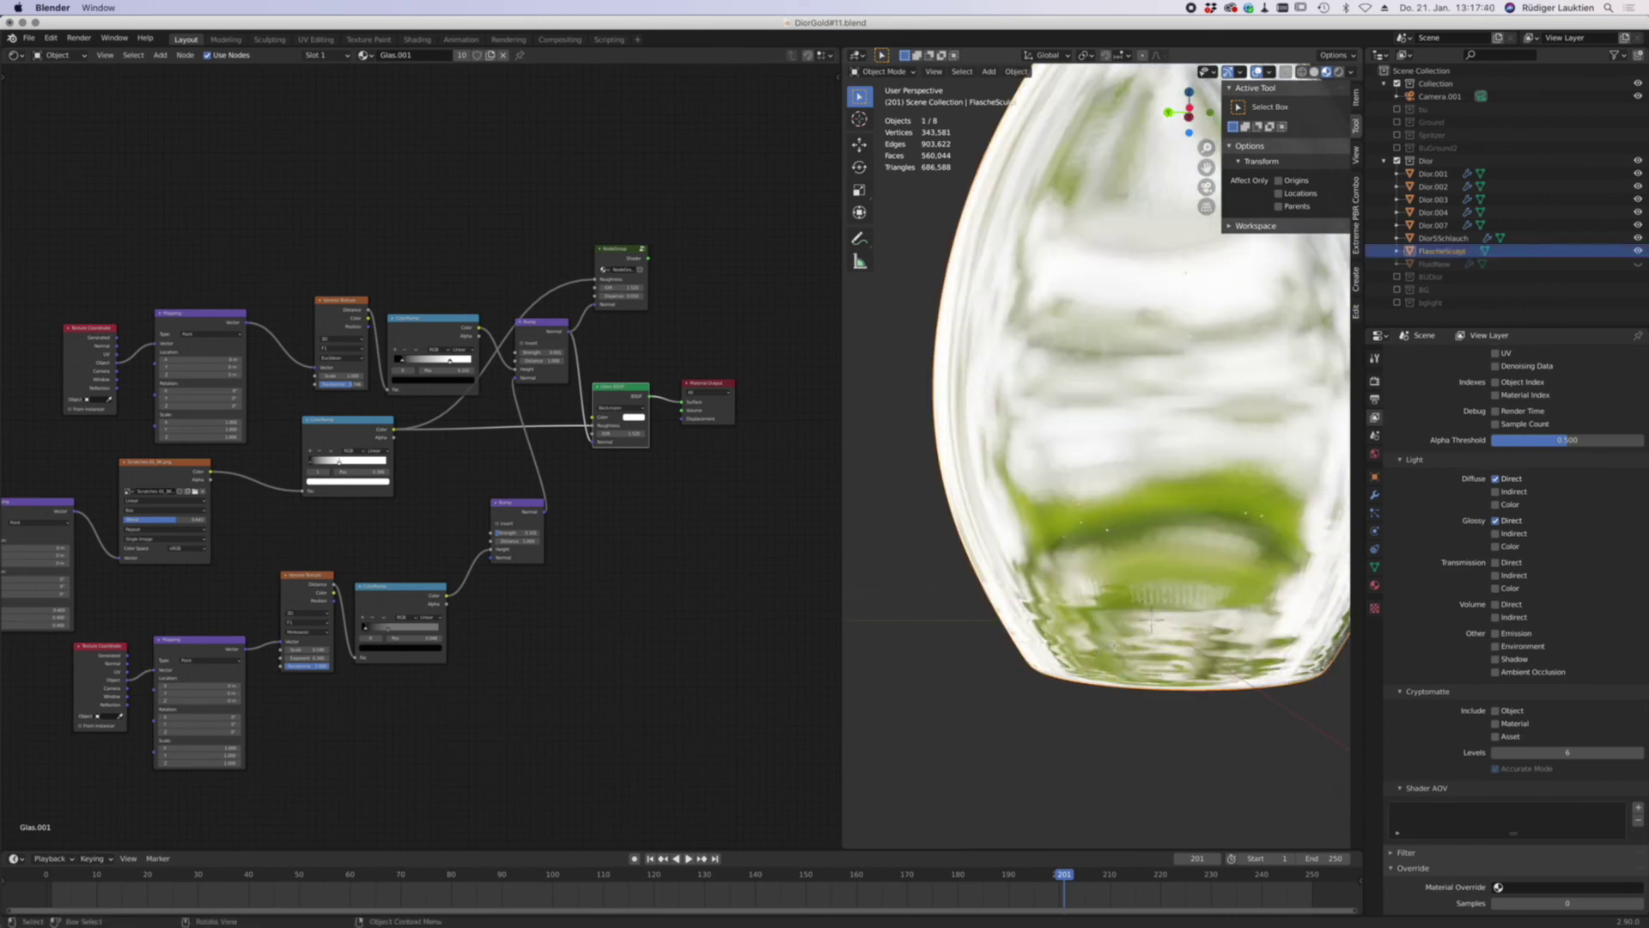
key(Tab)
mouse_move(1177, 636)
middle_down()
mouse_move(1256, 625)
mouse_move(1055, 643)
middle_up()
key(Tab)
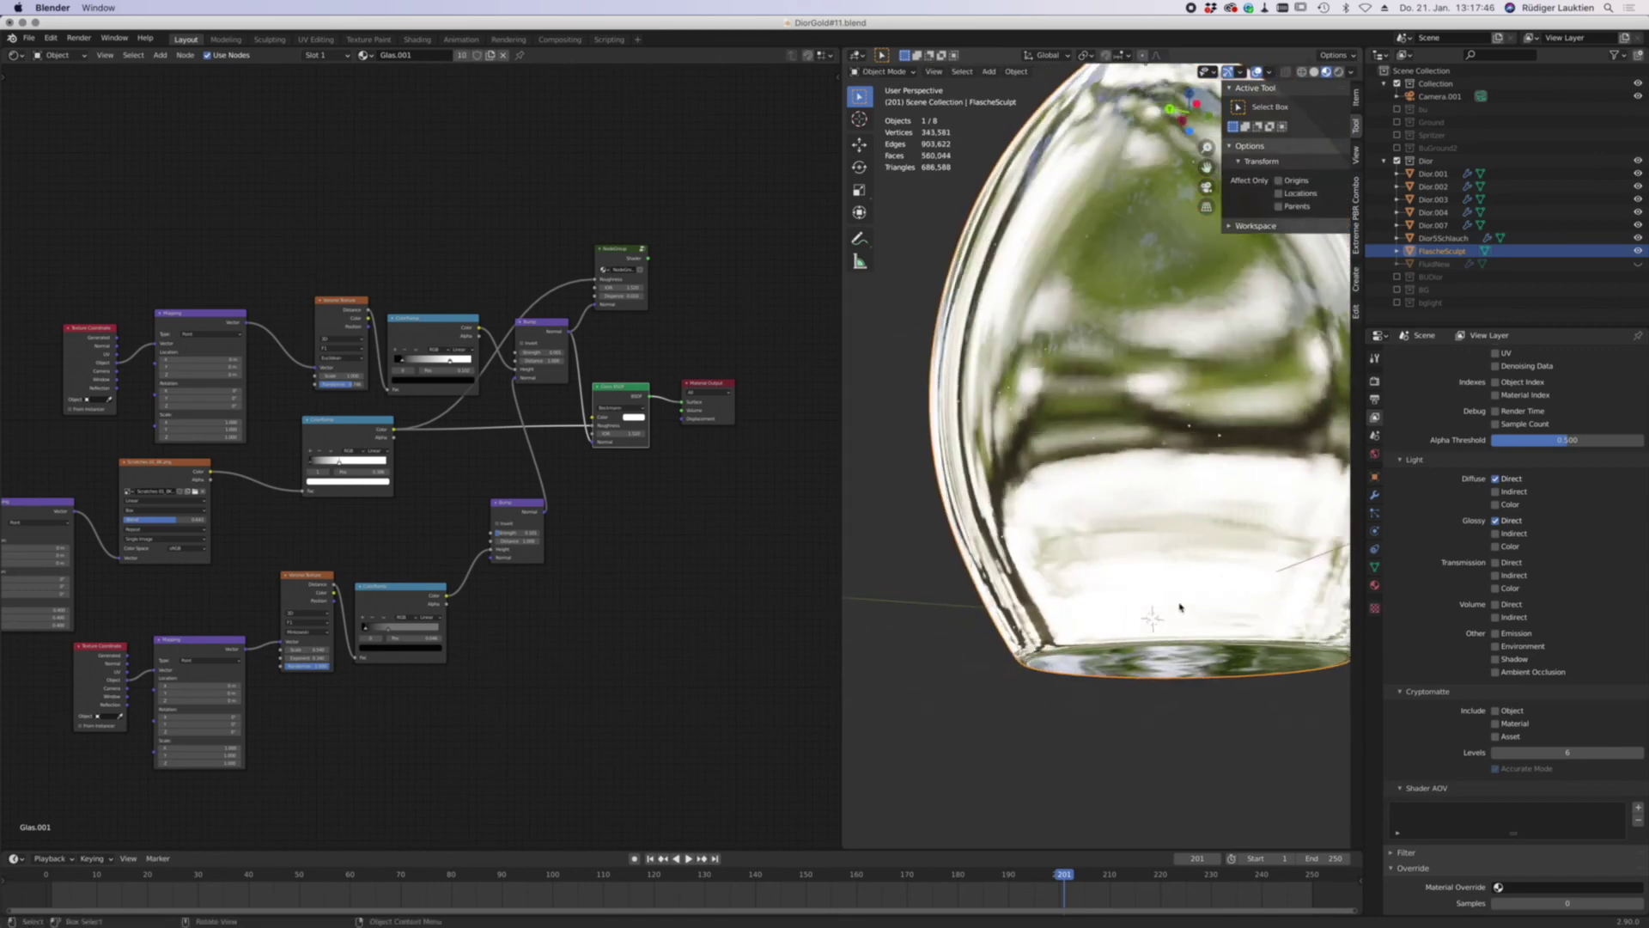
middle_drag(1286, 616, 1041, 651)
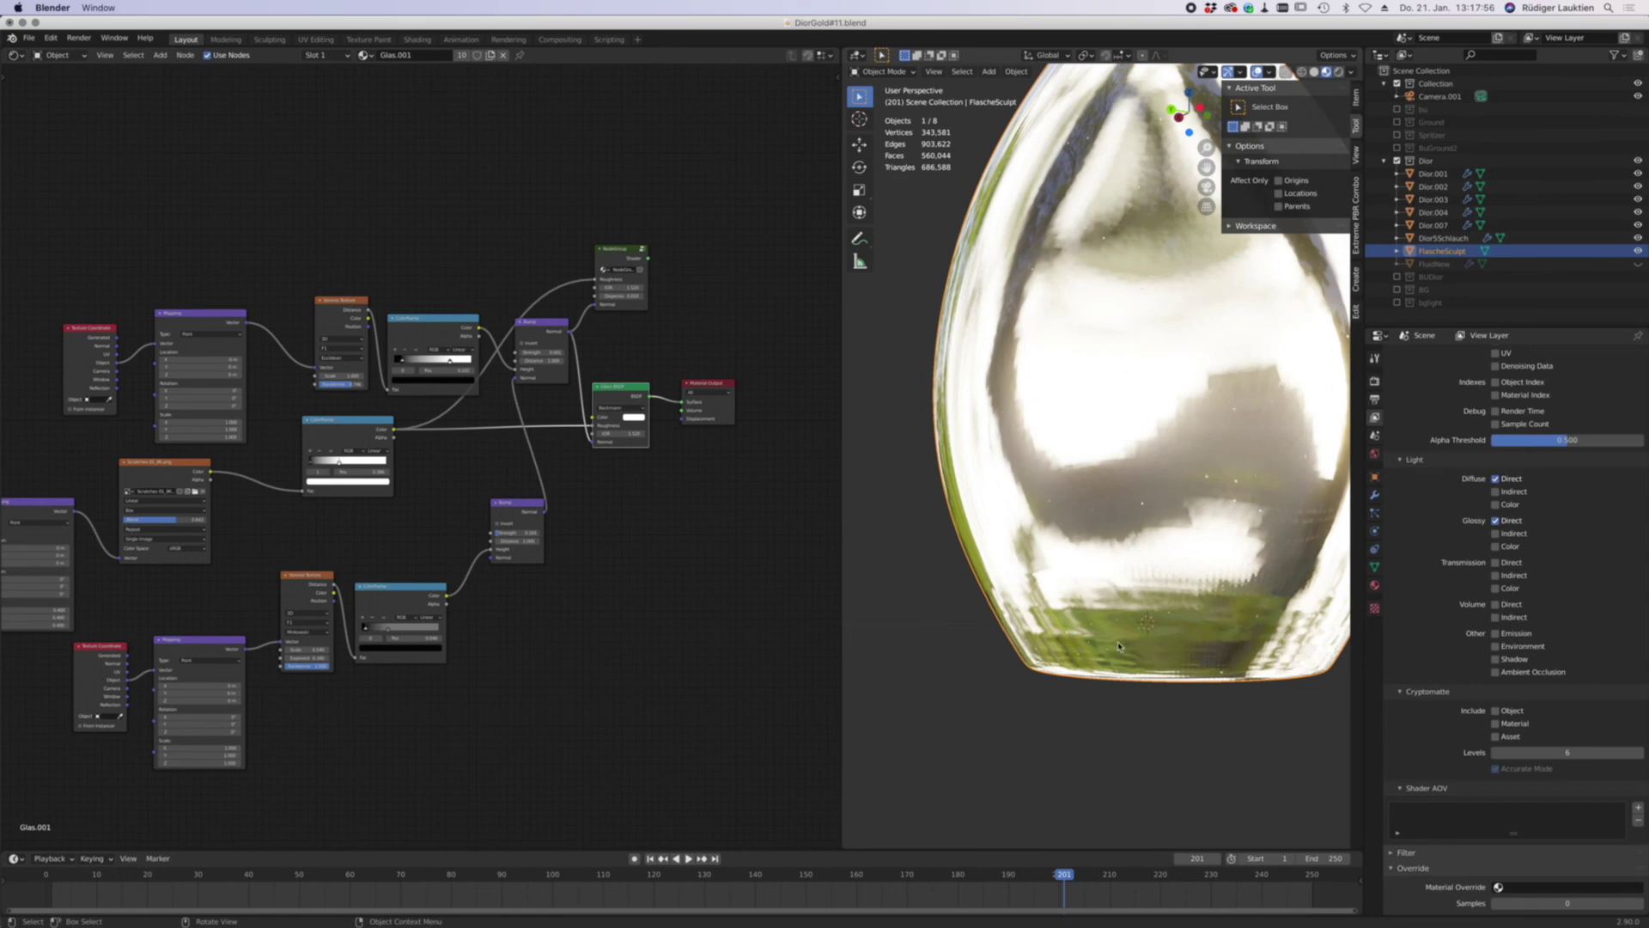
middle_drag(1041, 635, 1141, 658)
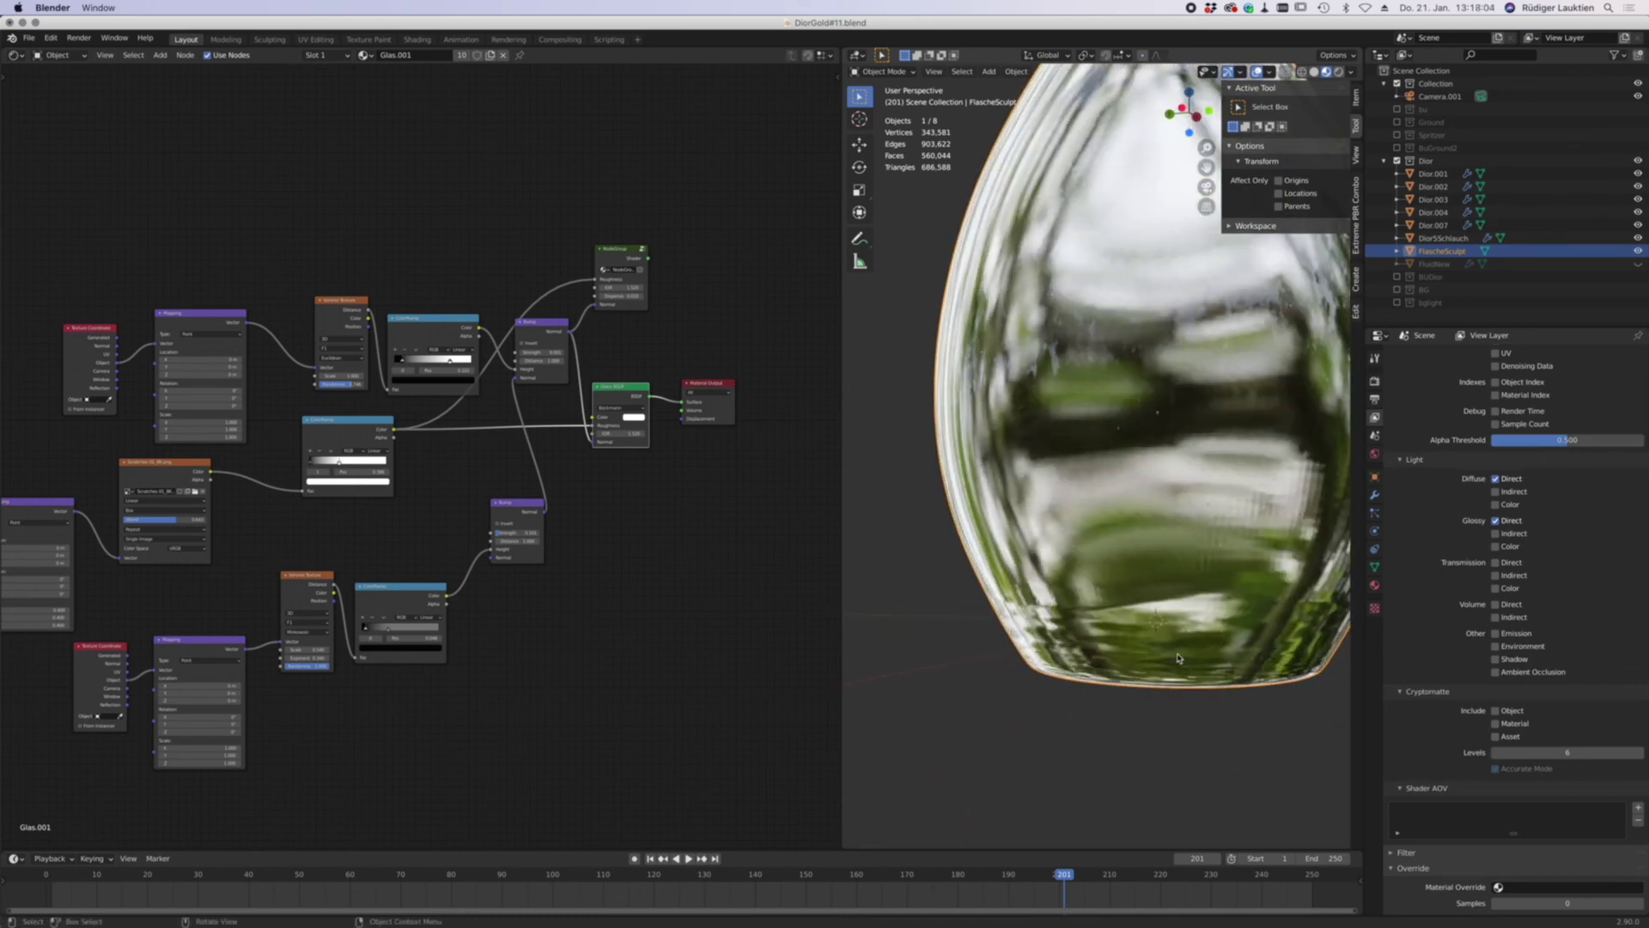
middle_drag(1233, 657, 1189, 663)
middle_drag(1224, 630, 1179, 663)
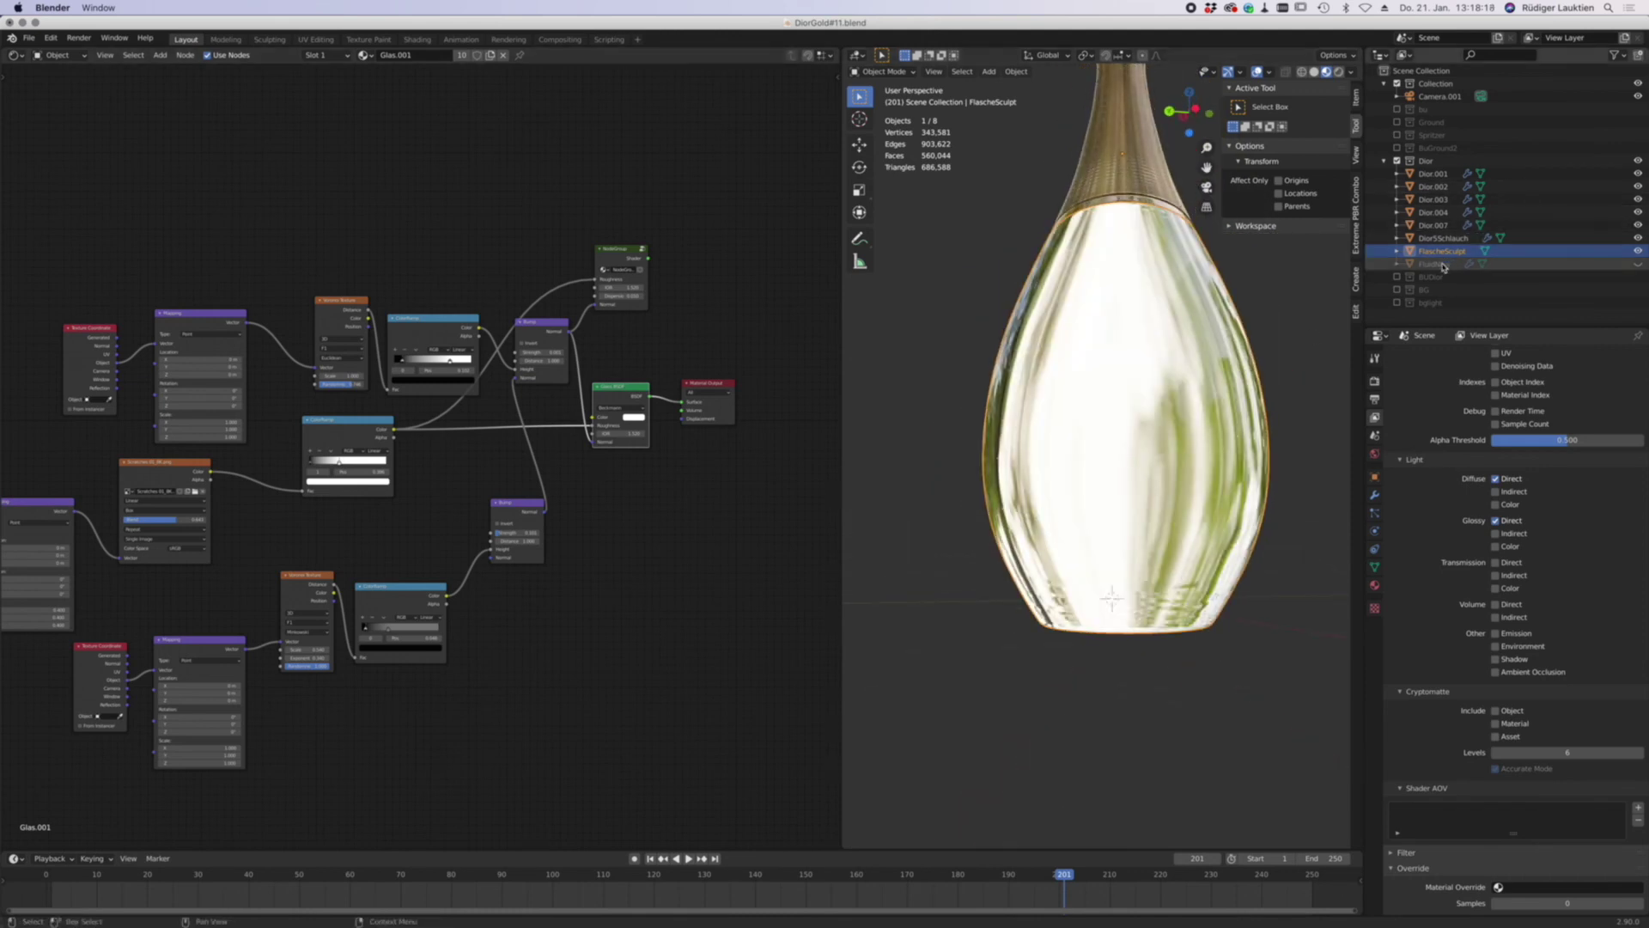
- Select the hidden FluidNew object and examine the Refraction BSDF in its Liquid-Flacon material
click(1607, 265)
middle_drag(355, 413, 498, 415)
scroll(335, 408, up, 4)
middle_drag(352, 424, 443, 493)
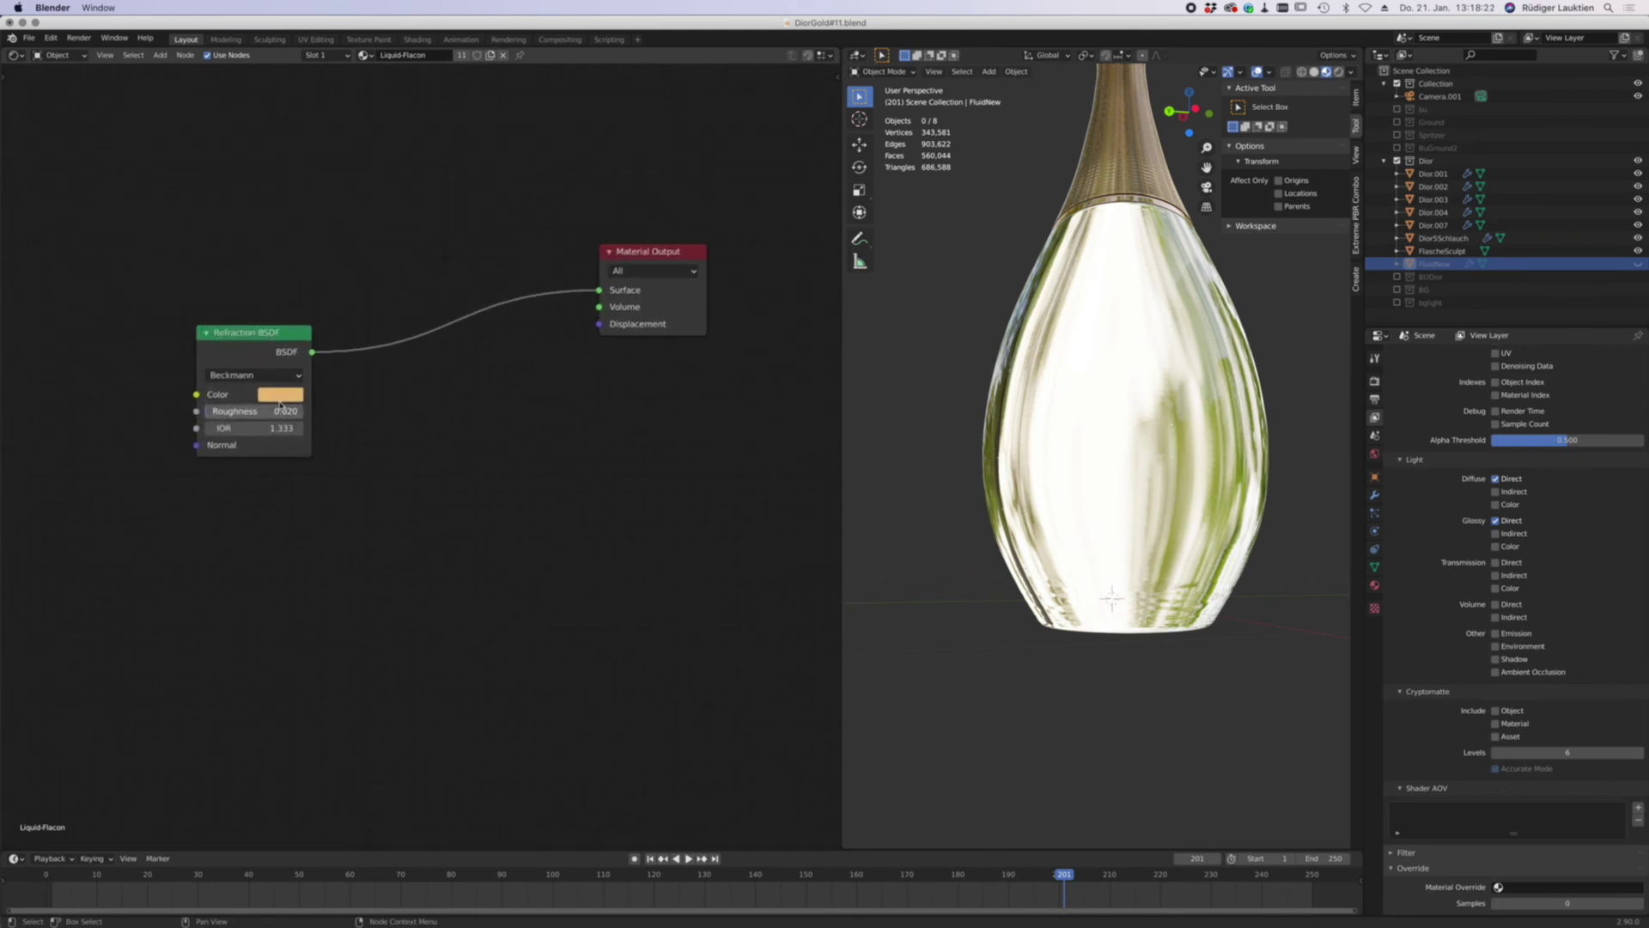
- Enable the Ground collection and select the ground slab beneath the bottle to show its material nodes
click(1398, 125)
middle_drag(1117, 602, 1077, 726)
click(1077, 727)
scroll(1077, 727, down, 4)
scroll(208, 589, down, 4)
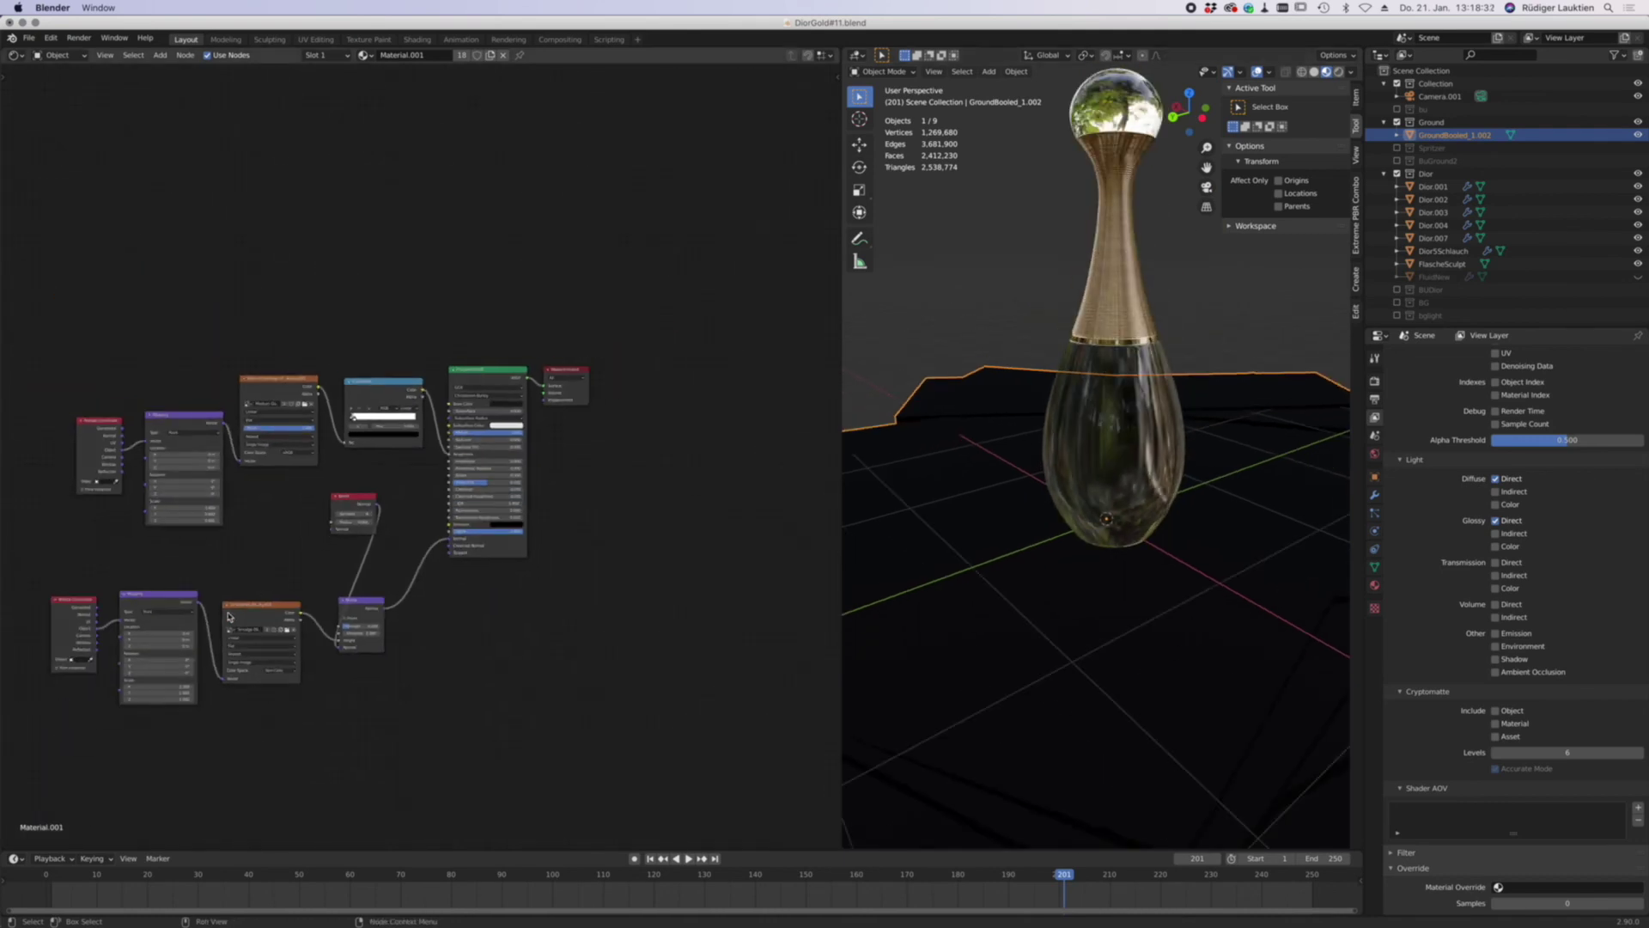
- Reload Medium Damage 07_4K.png from the Blemish Maps folder into the ground material's roughness image texture
middle_drag(207, 590, 358, 589)
scroll(358, 589, up, 3)
click(382, 293)
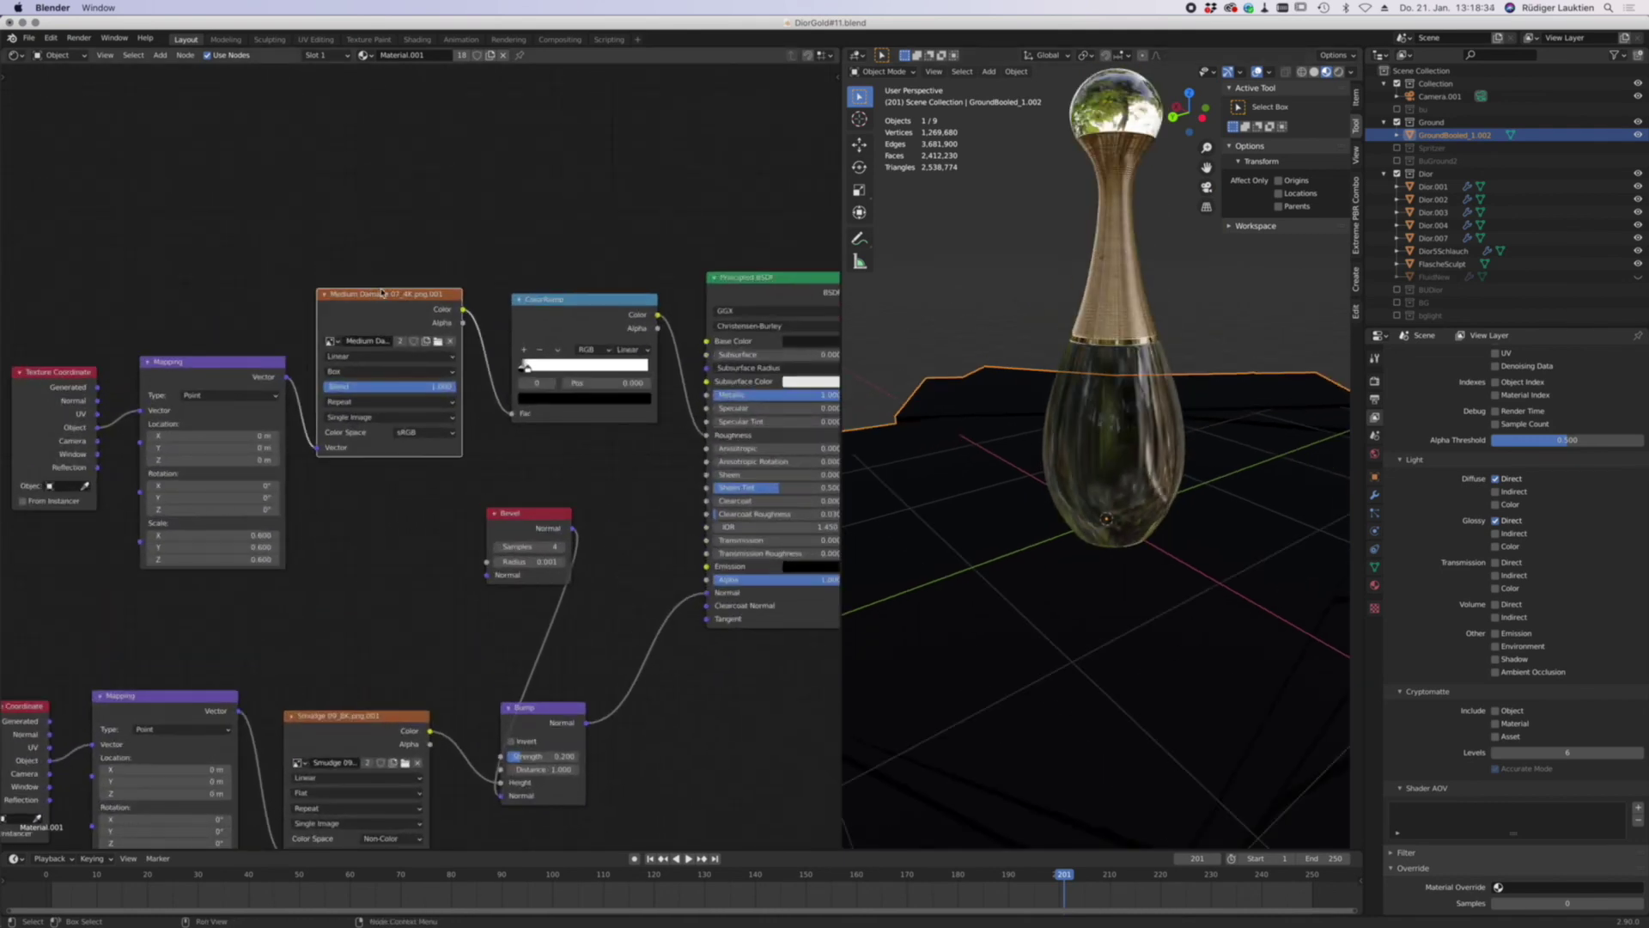
click(439, 341)
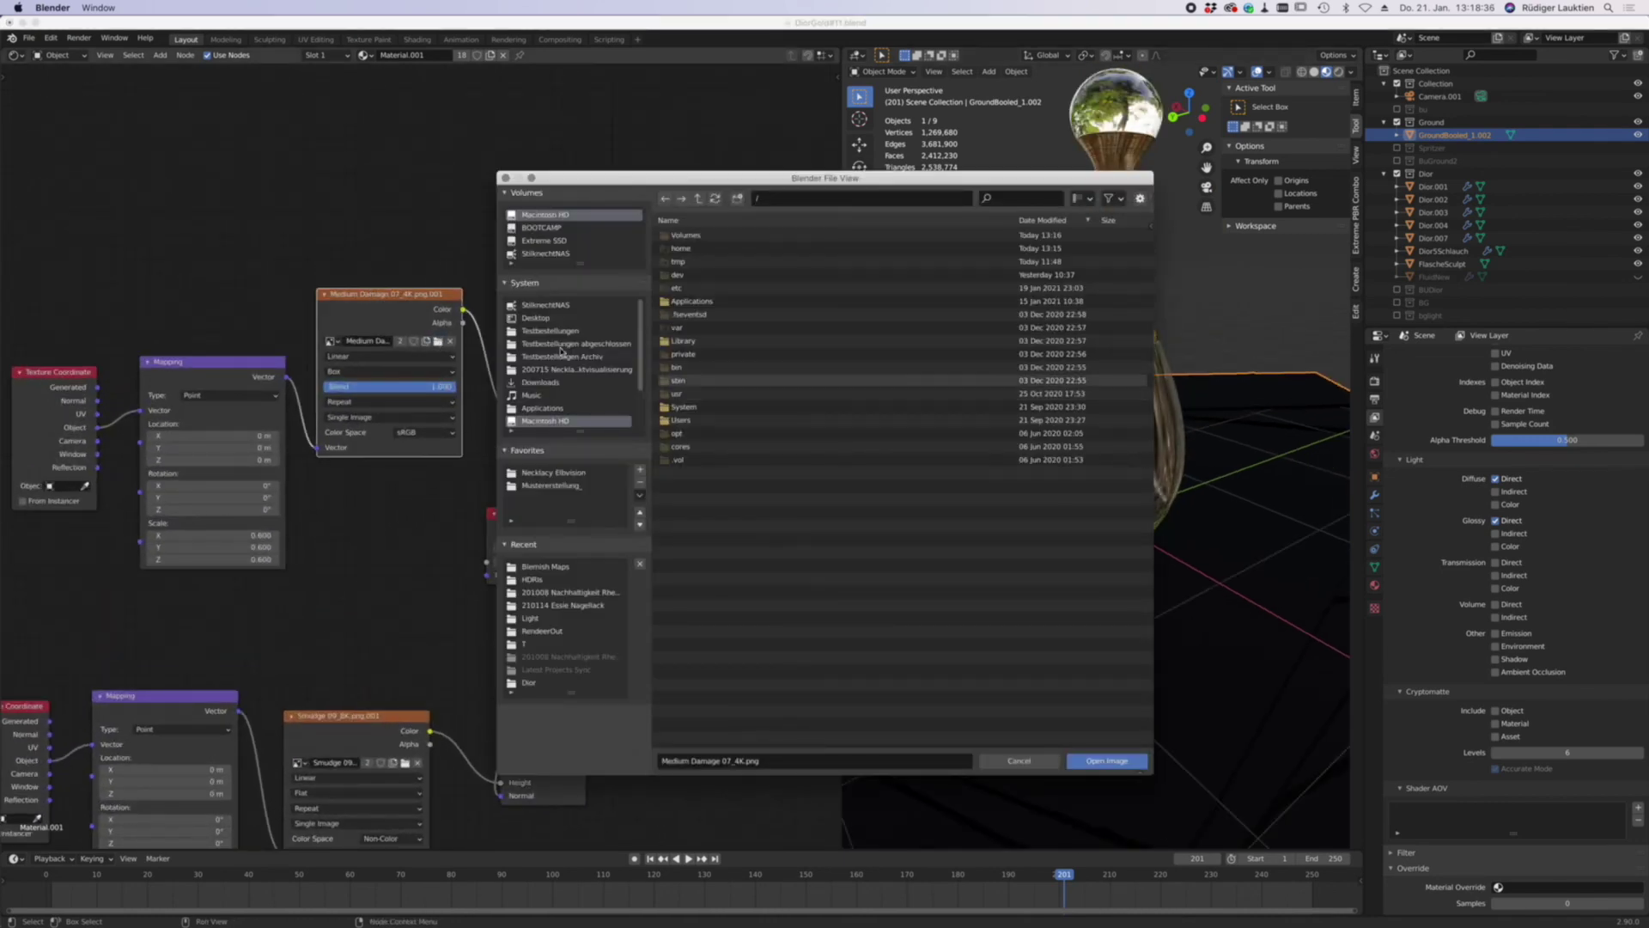
click(548, 566)
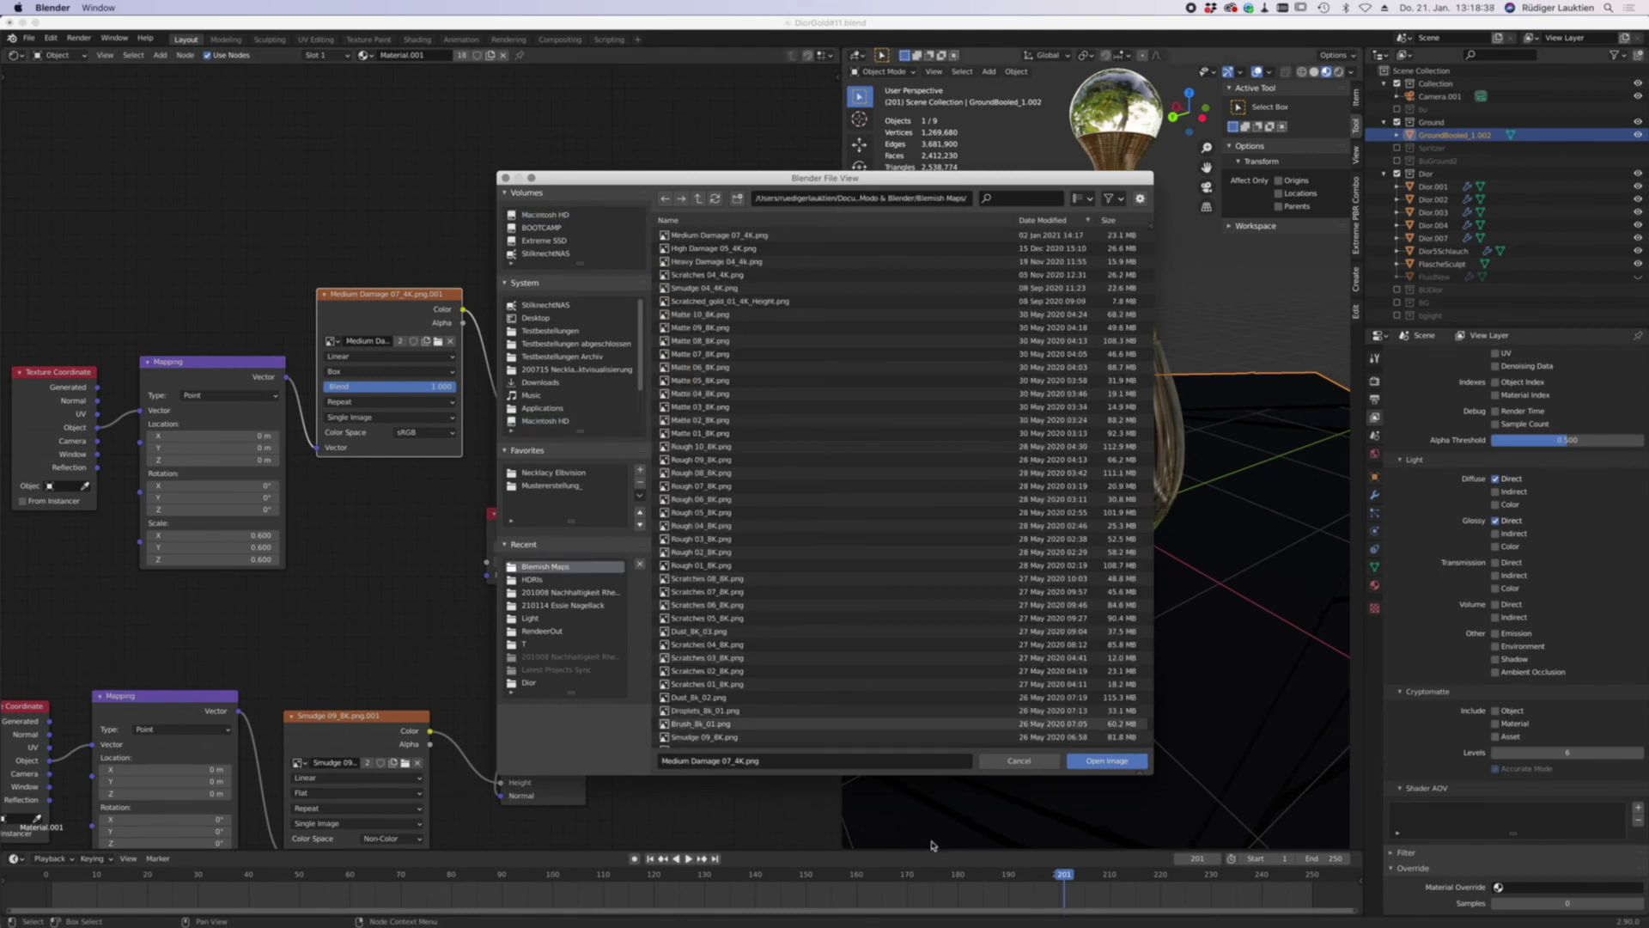
click(1084, 761)
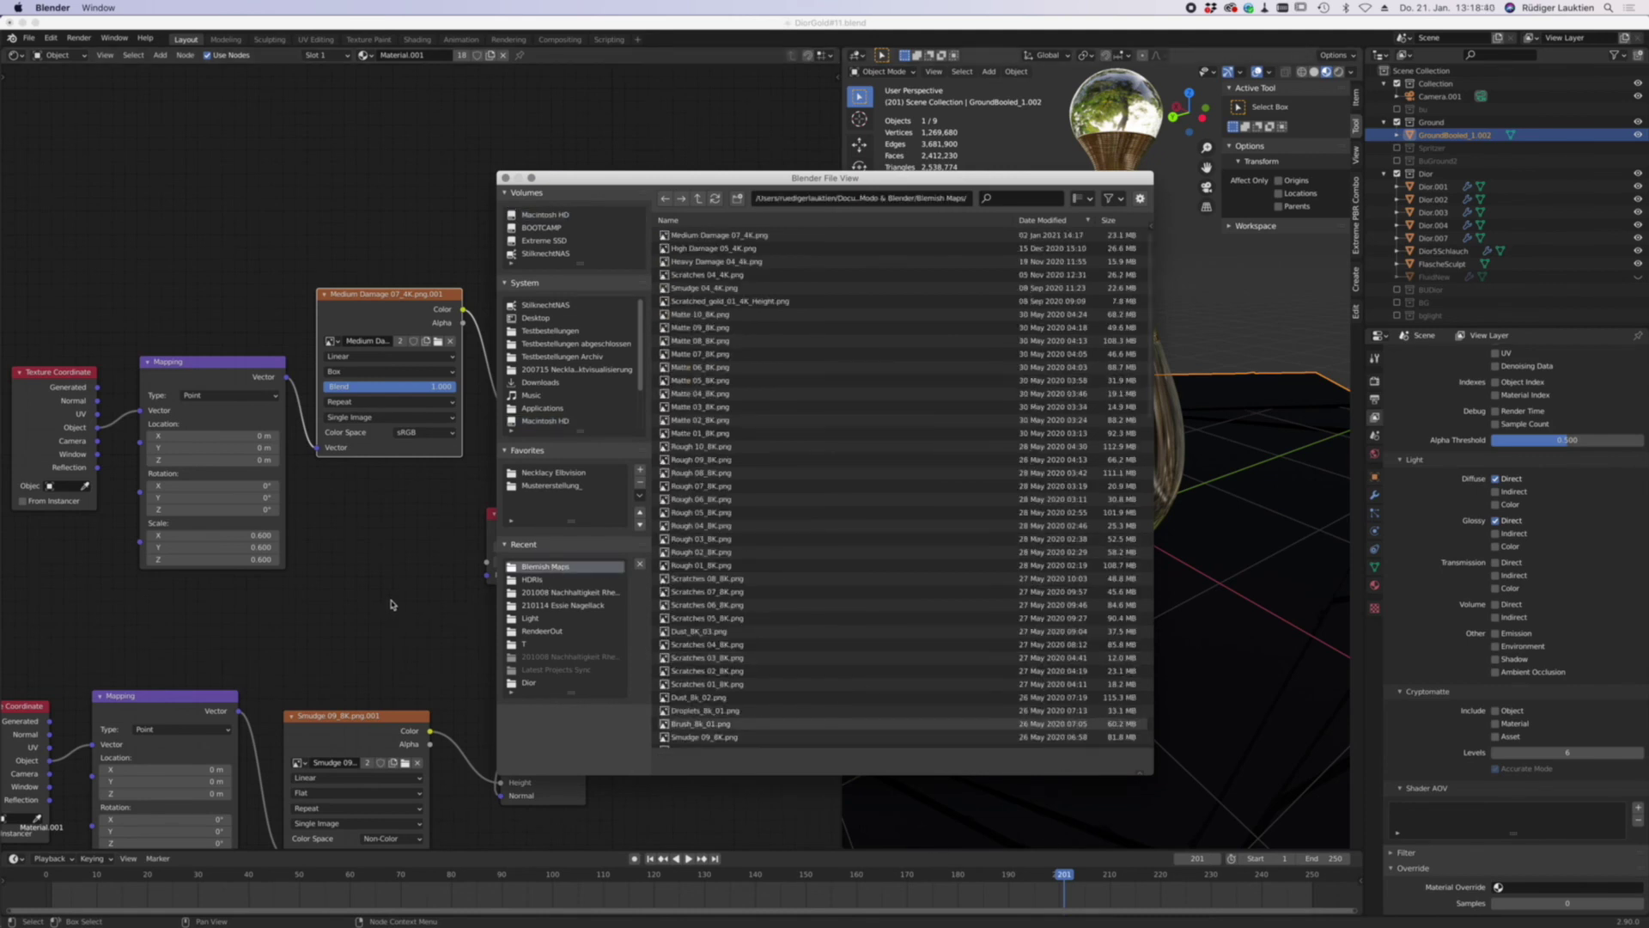
- Reload Smudge 09_8K.png from the Blemish Maps folder into the image texture feeding the ground material's Bump node
scroll(409, 589, down, 4)
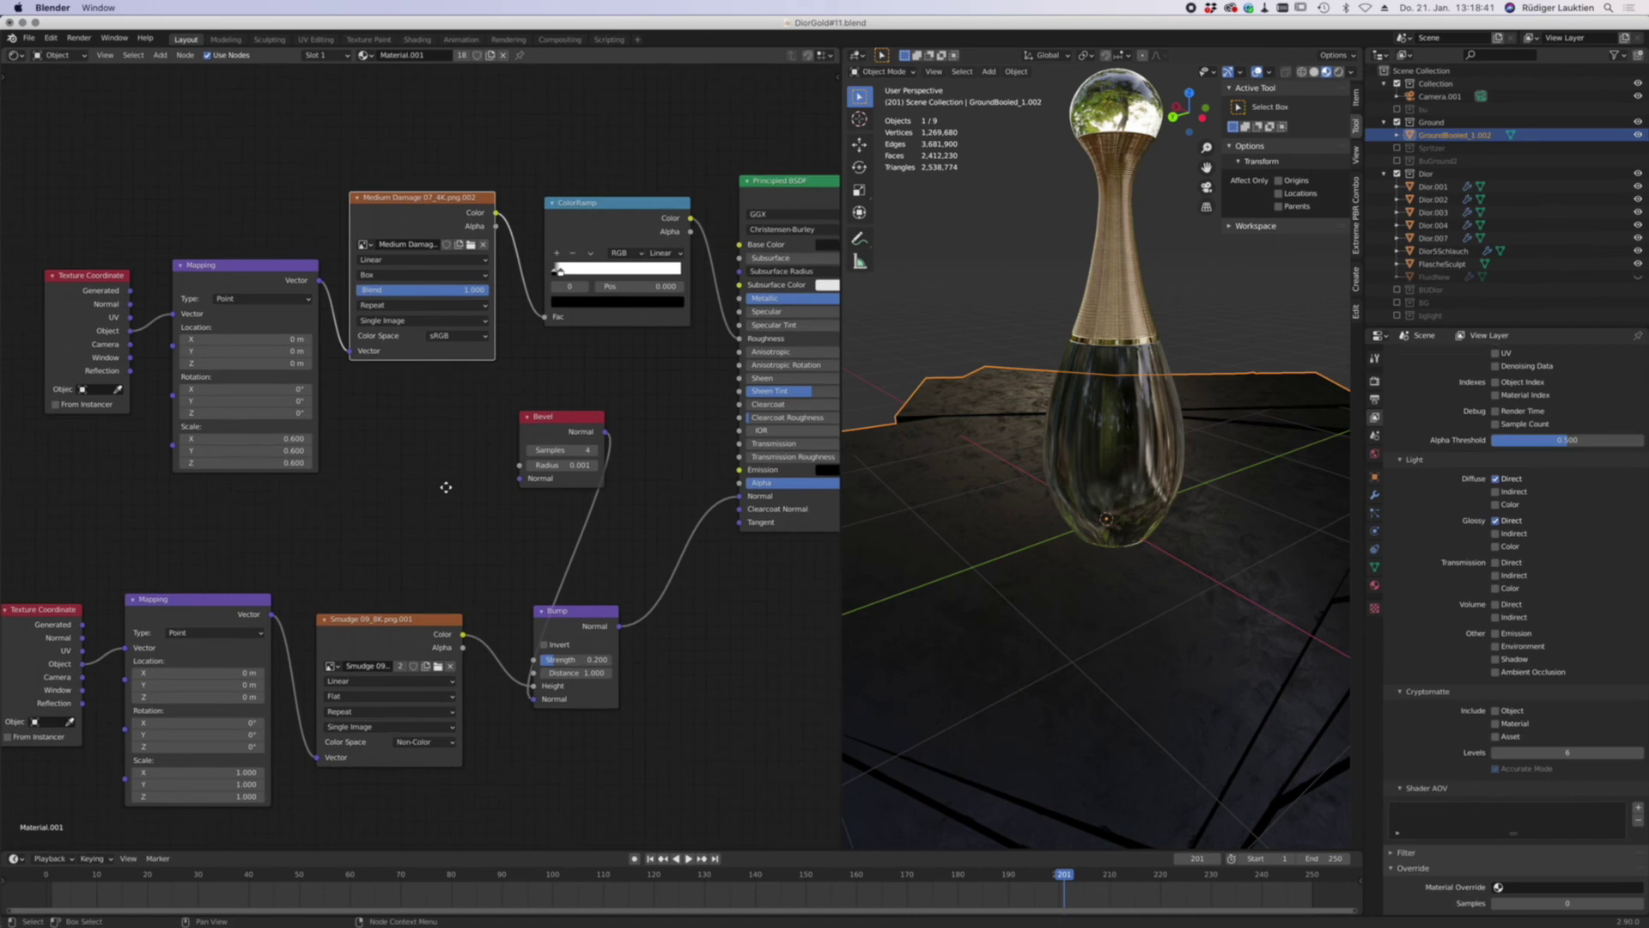
click(438, 663)
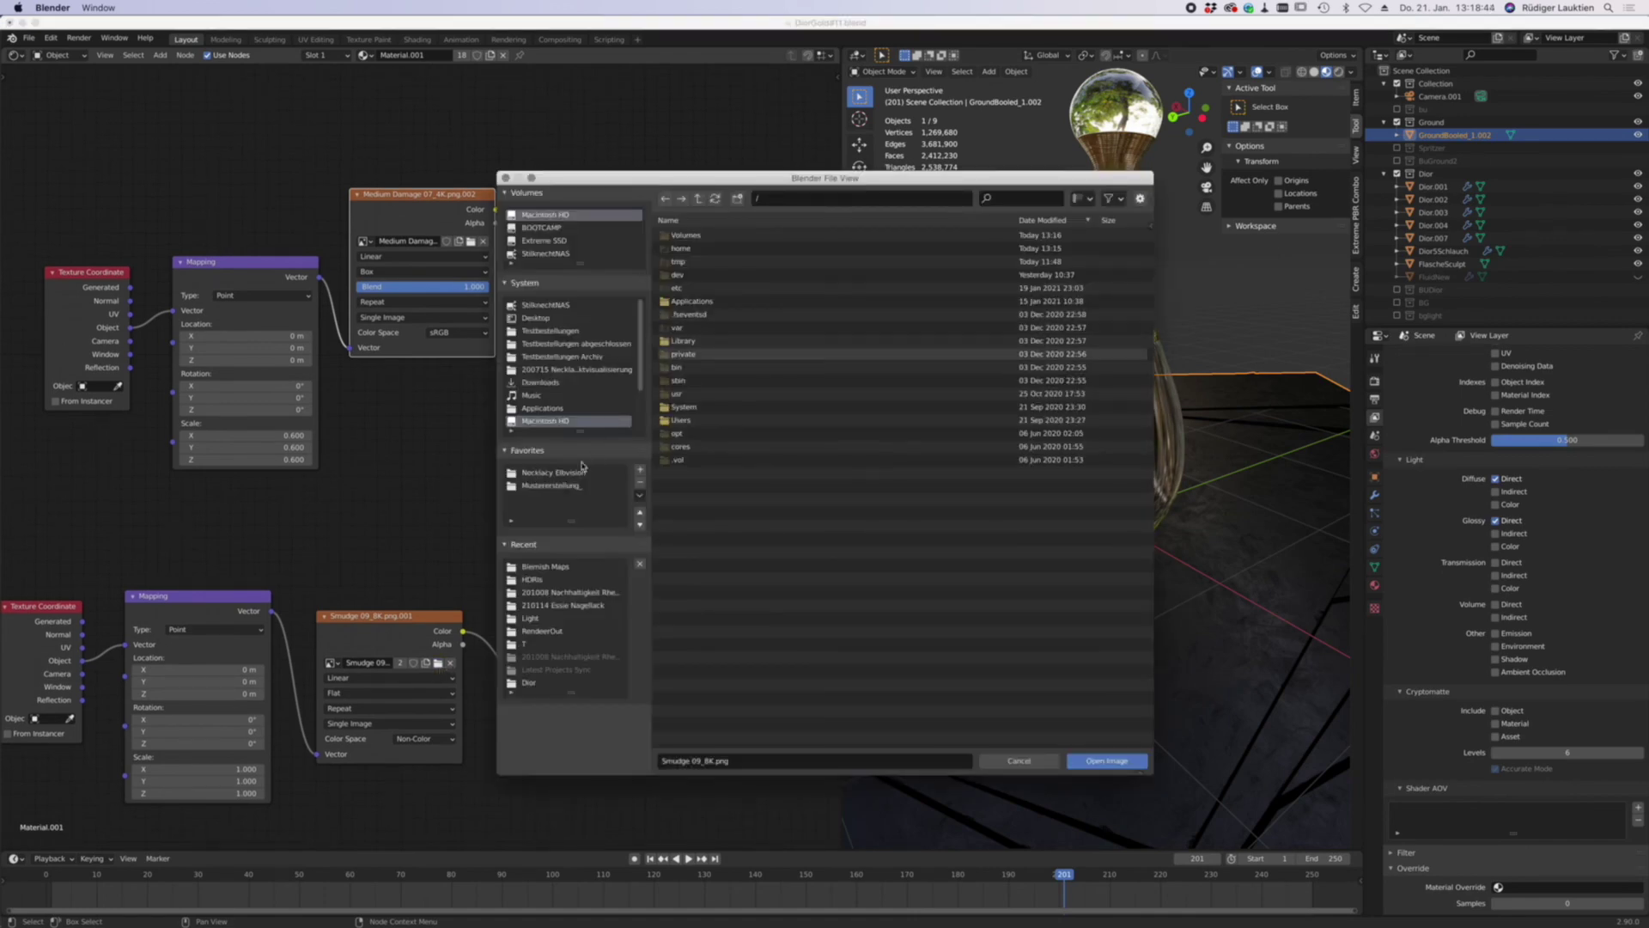
click(546, 570)
click(1106, 761)
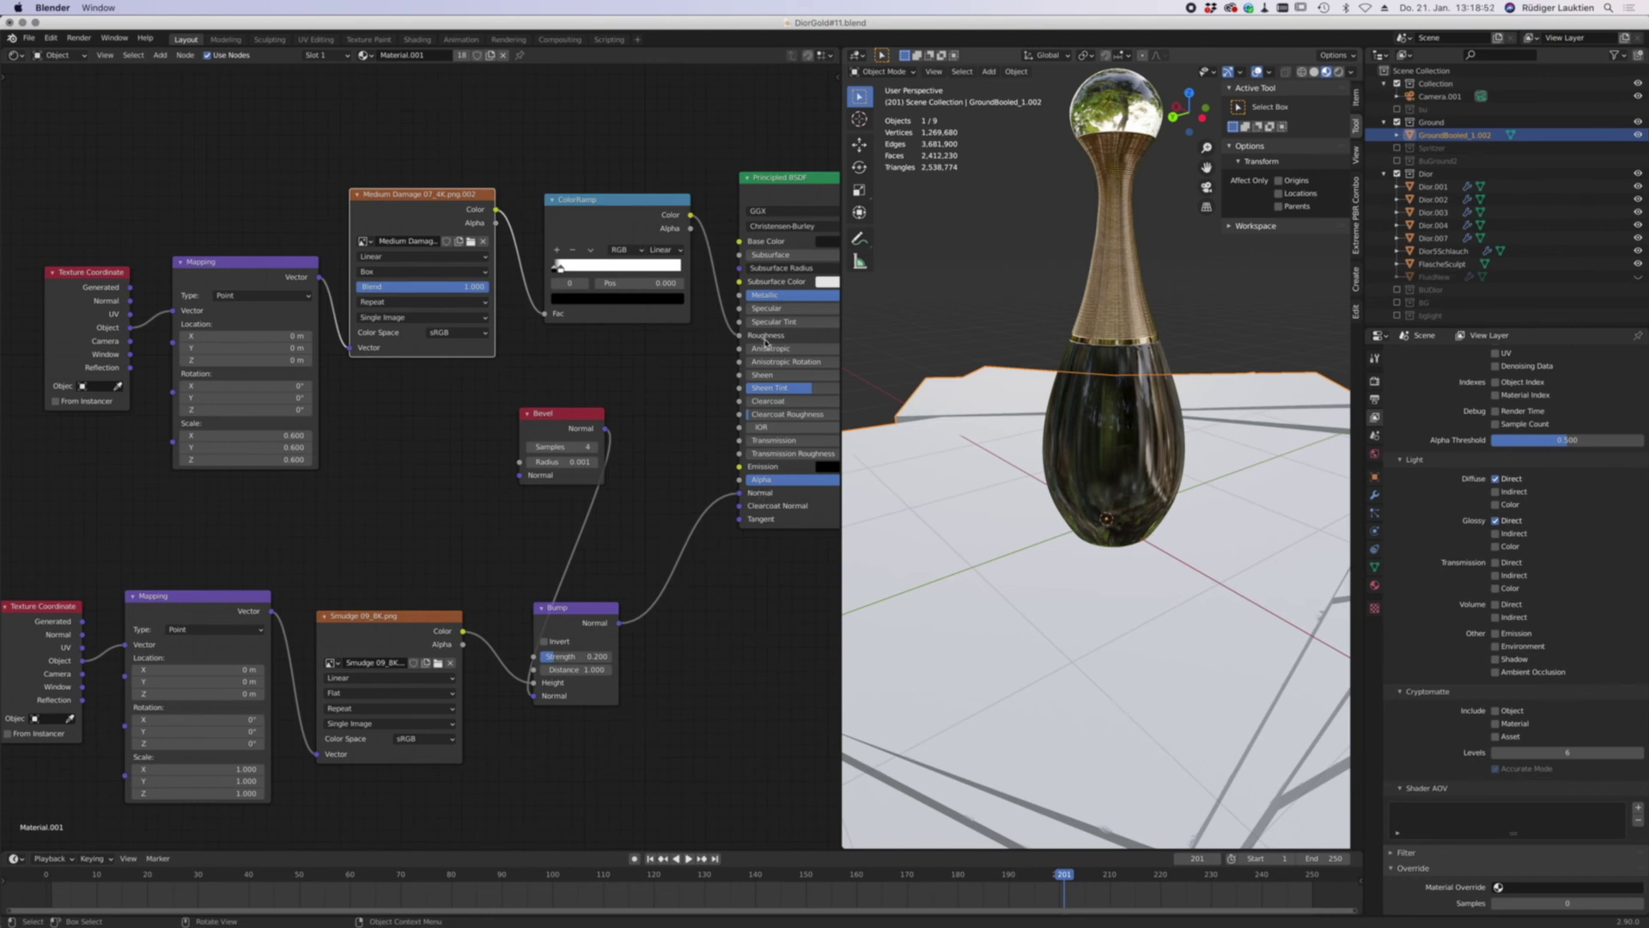
- Hide the viewport overlays and view the bottle on the textured ground through the scene camera
middle_drag(1008, 689, 1095, 652)
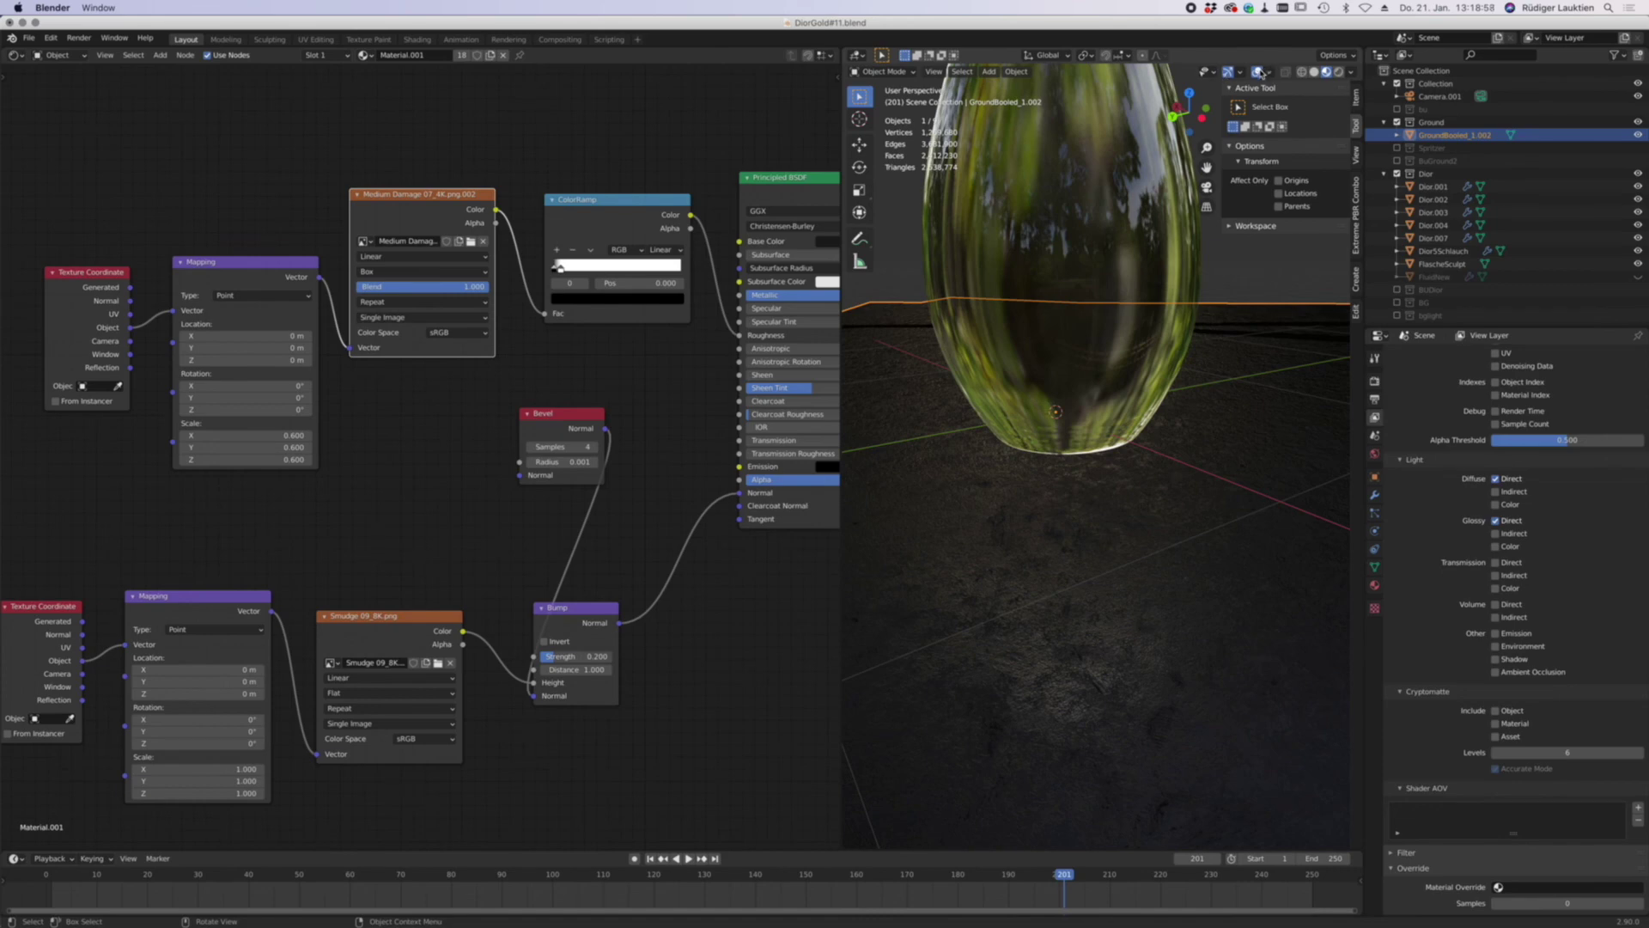
click(1259, 72)
middle_drag(1053, 575, 1114, 603)
scroll(1074, 621, down, 3)
key(KP_0)
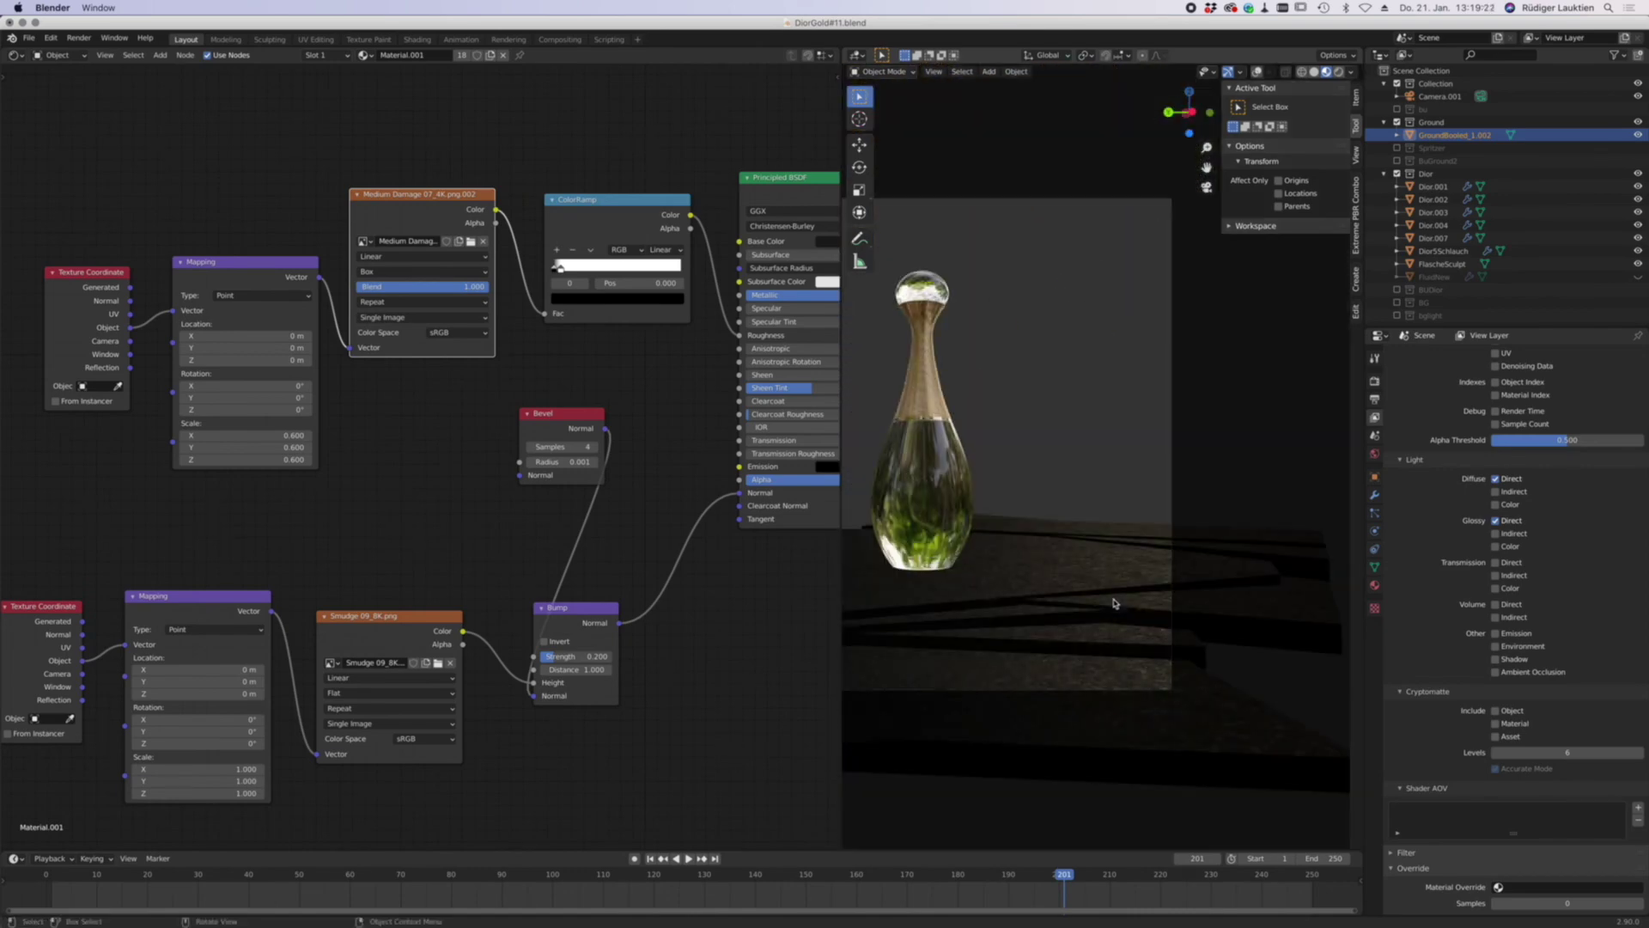
middle_drag(976, 671, 1171, 655)
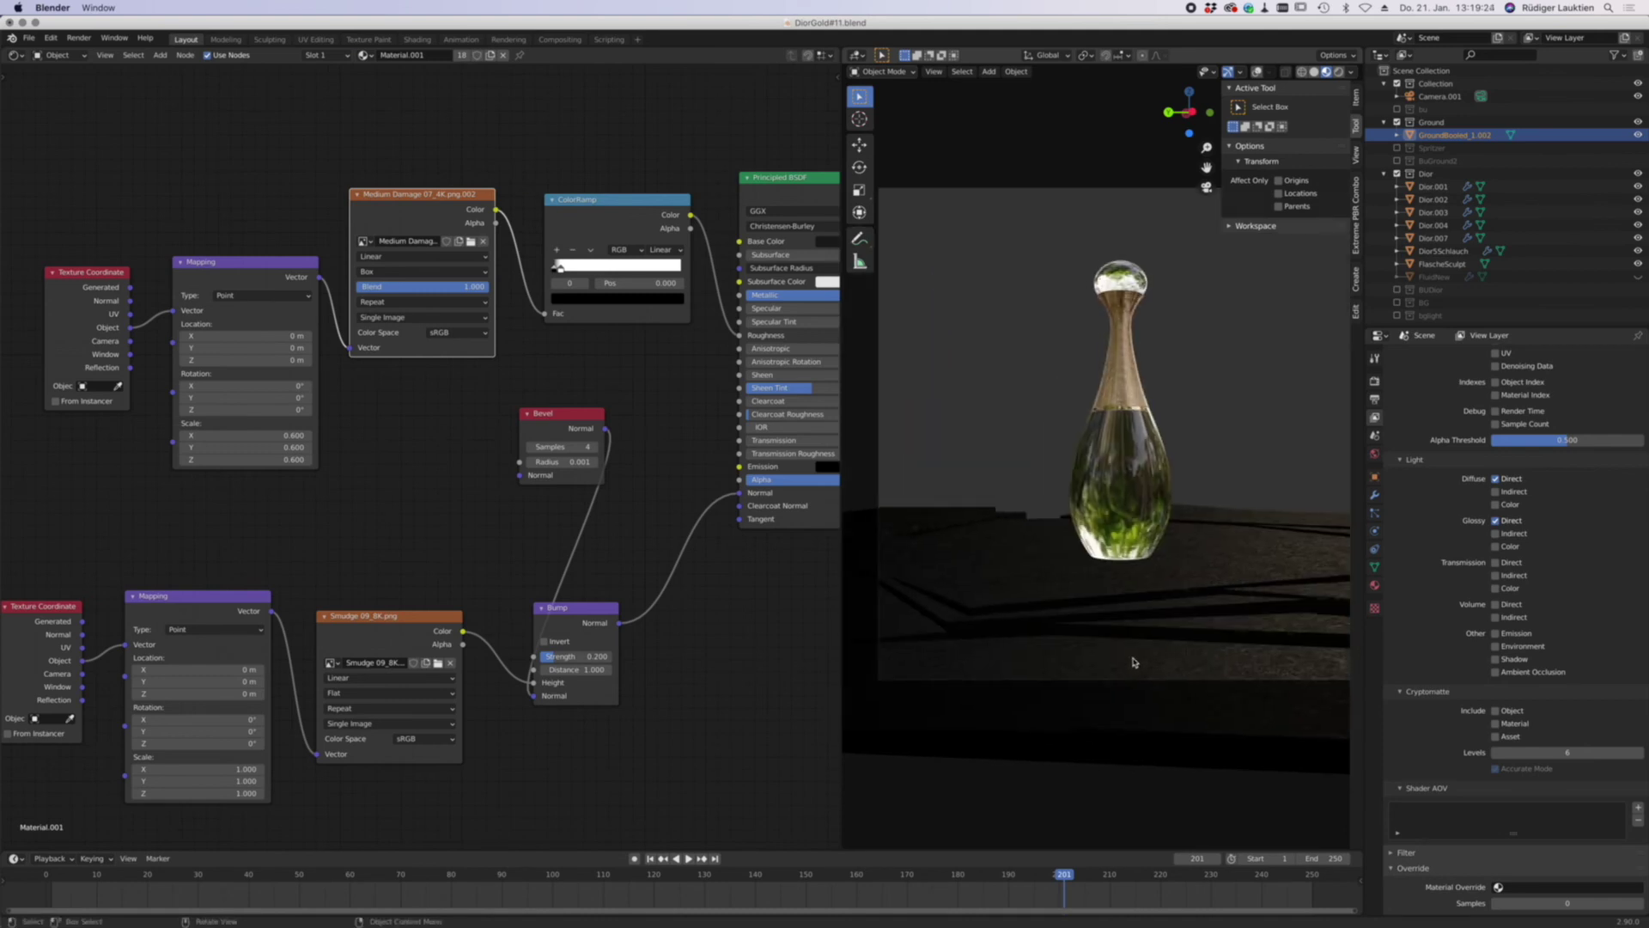
- Check the ground material's Principled BSDF settings and switch to the perfume bottle composite in Photoshop
scroll(646, 506, right, 5)
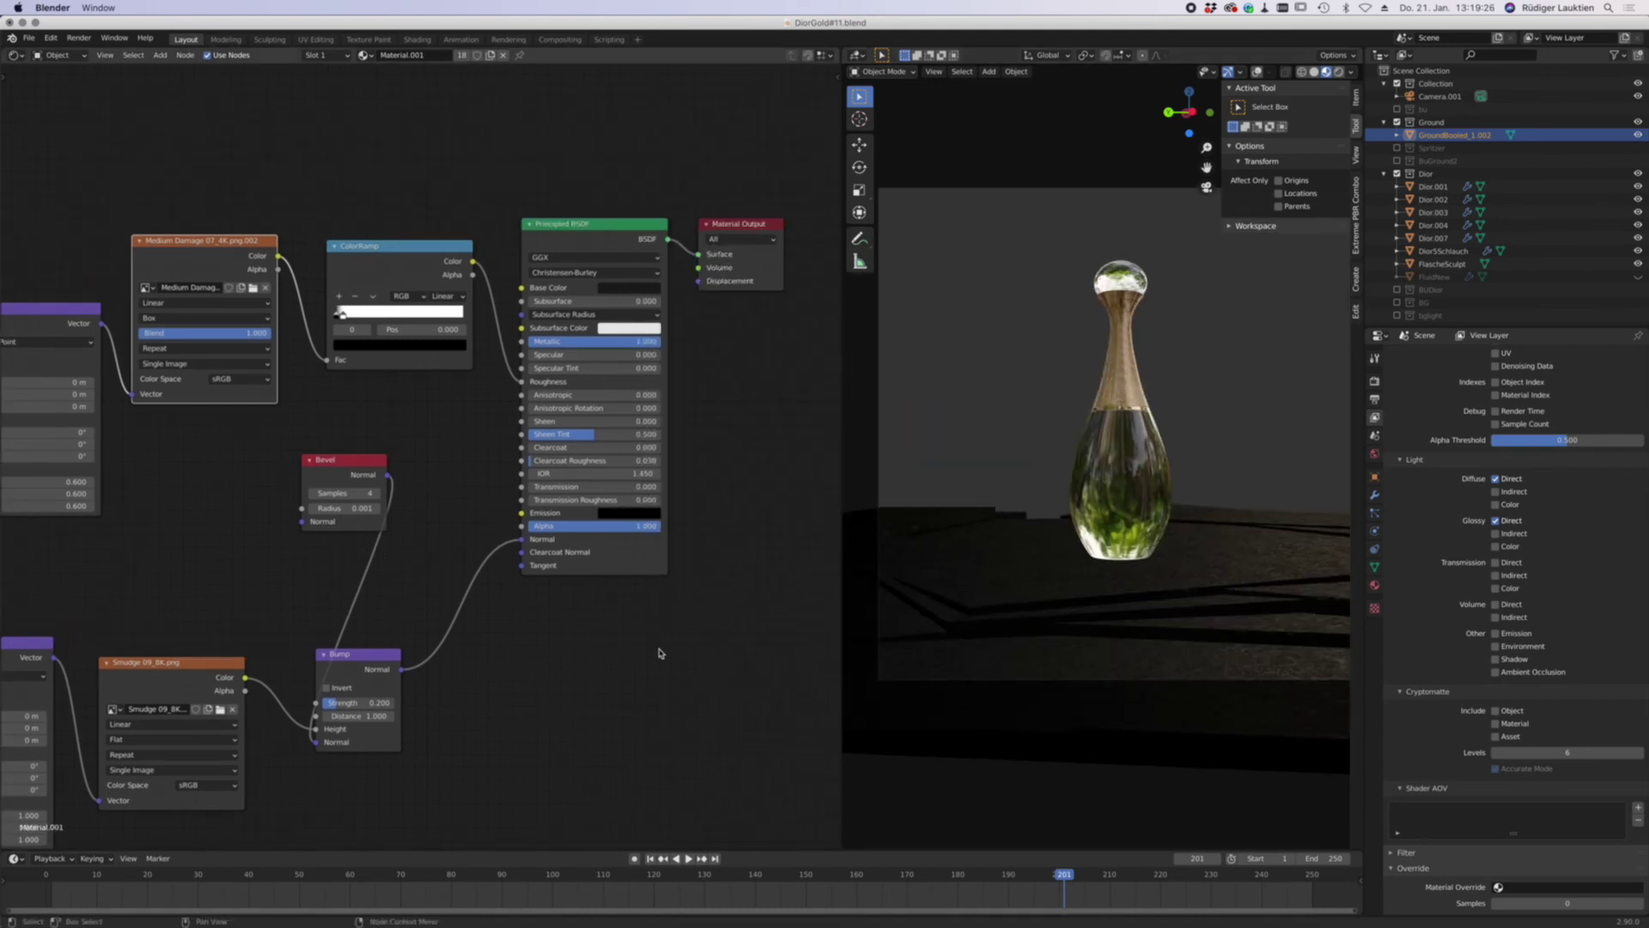
click(26, 196)
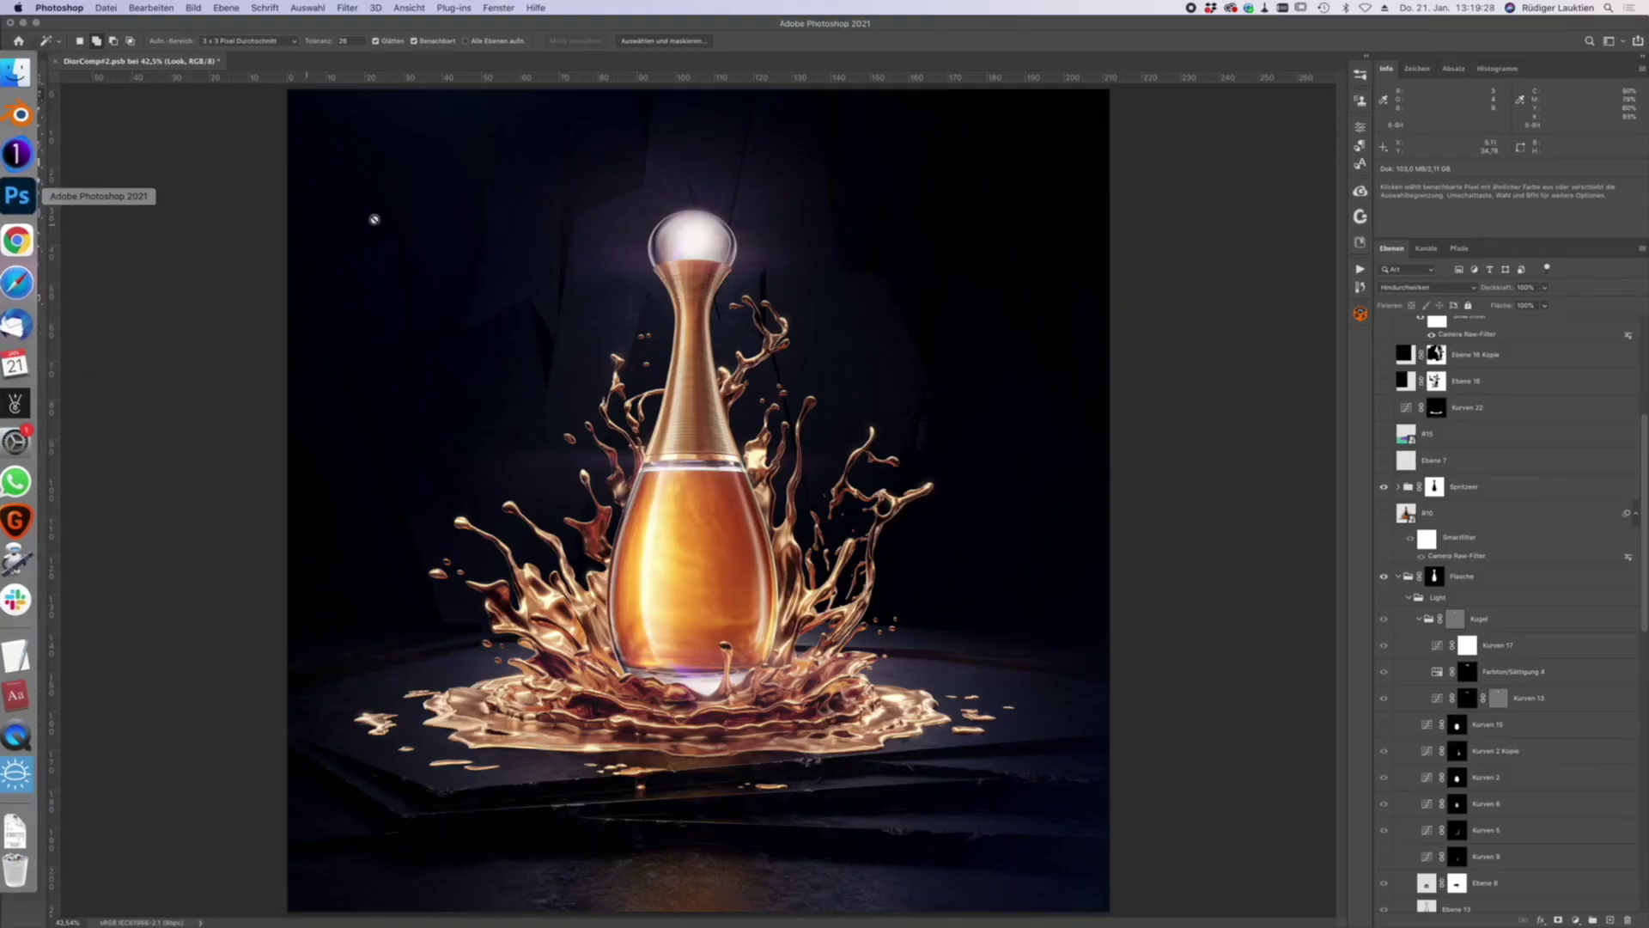